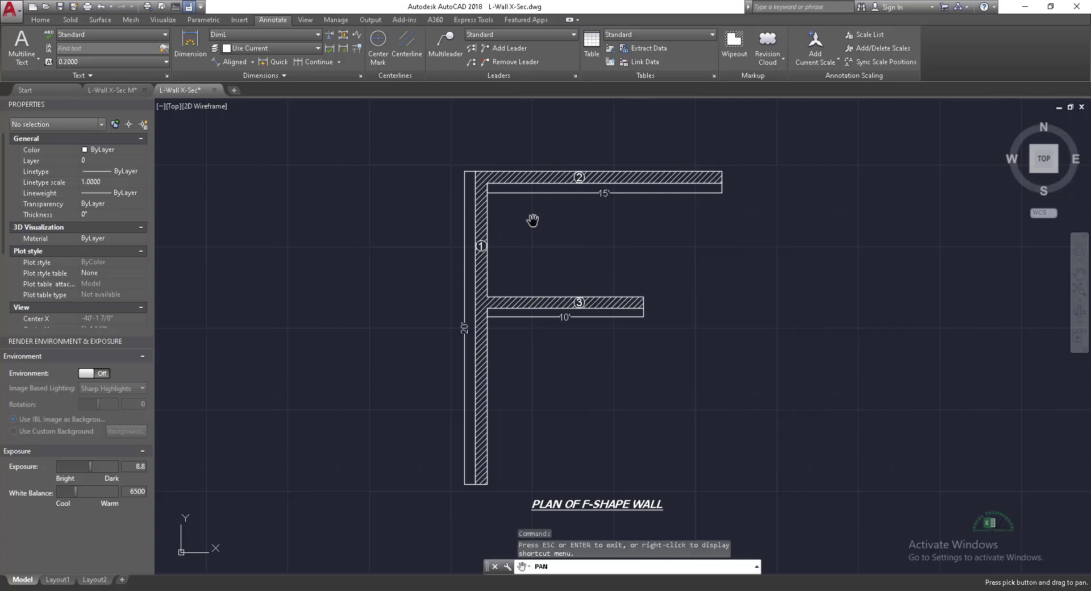
- Pan the drawing from the F-shape wall plan over to the wall cross-section
left_click_drag(533, 220, 532, 224)
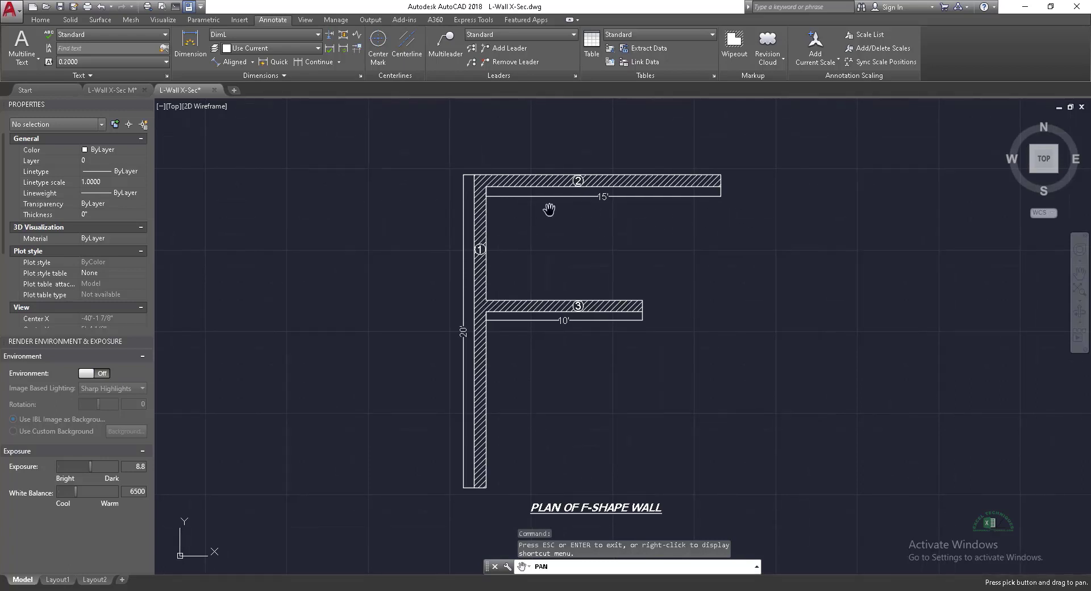
left_click_drag(548, 209, 543, 214)
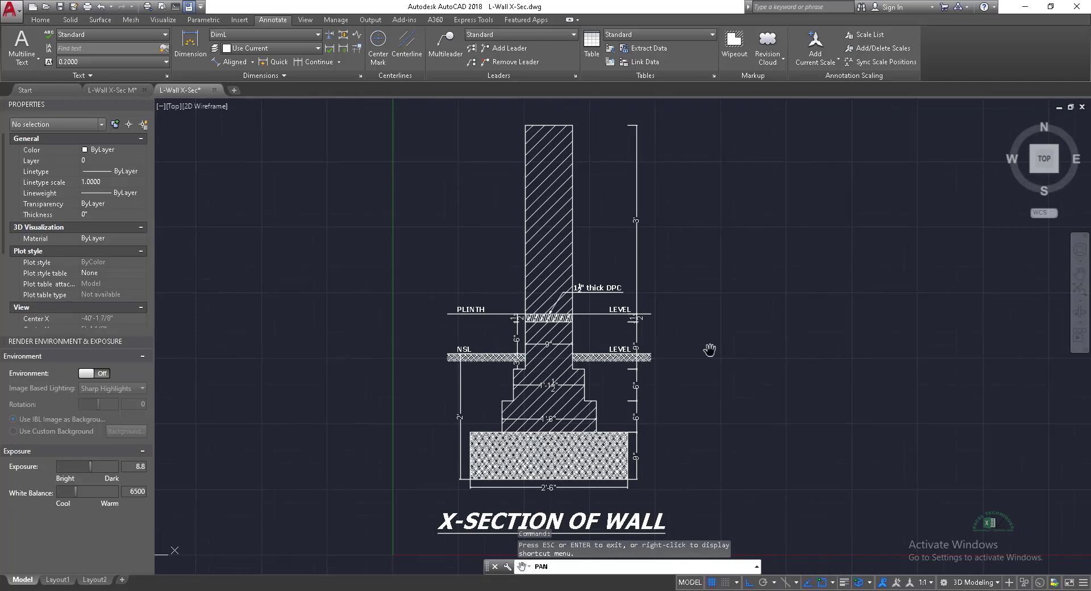
- Zoom and pan around the cross-section to inspect the footing and DPC dimensions
scroll(555, 502, "up", 5)
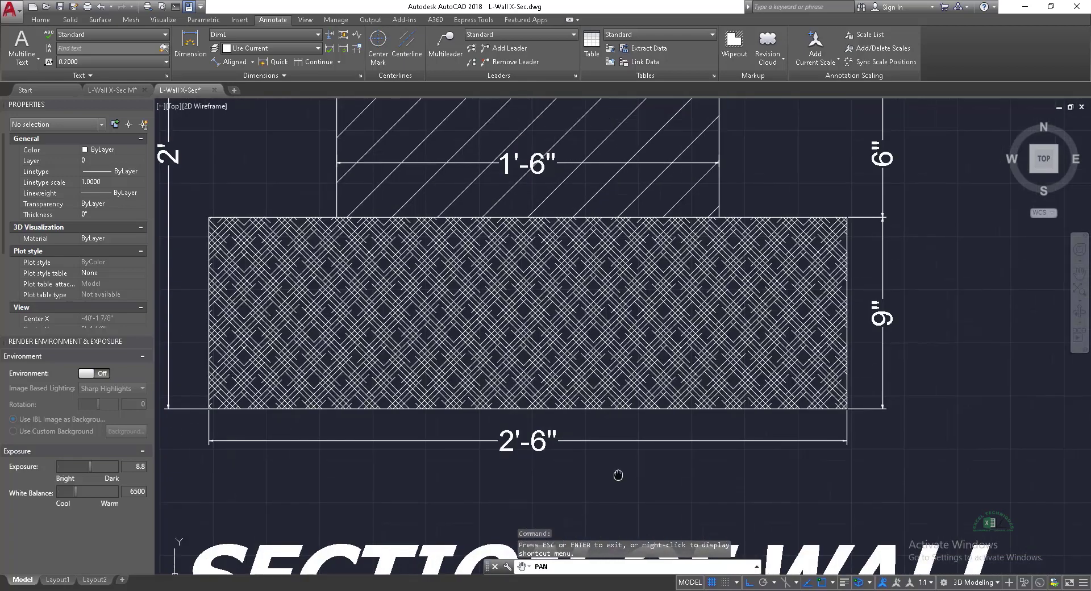
scroll(618, 473, "down", 5)
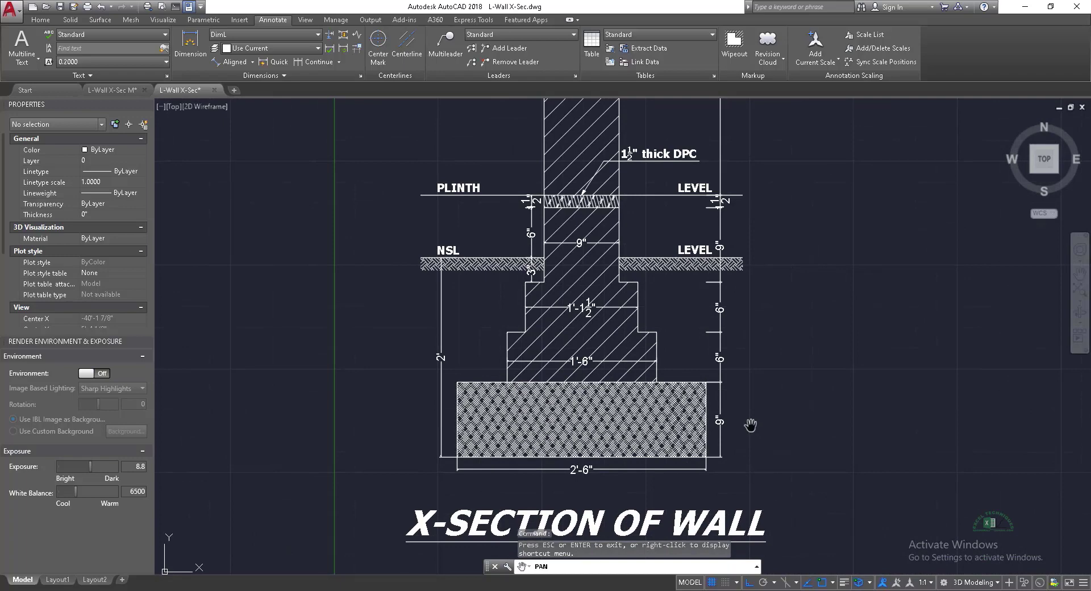
left_click_drag(748, 360, 735, 402)
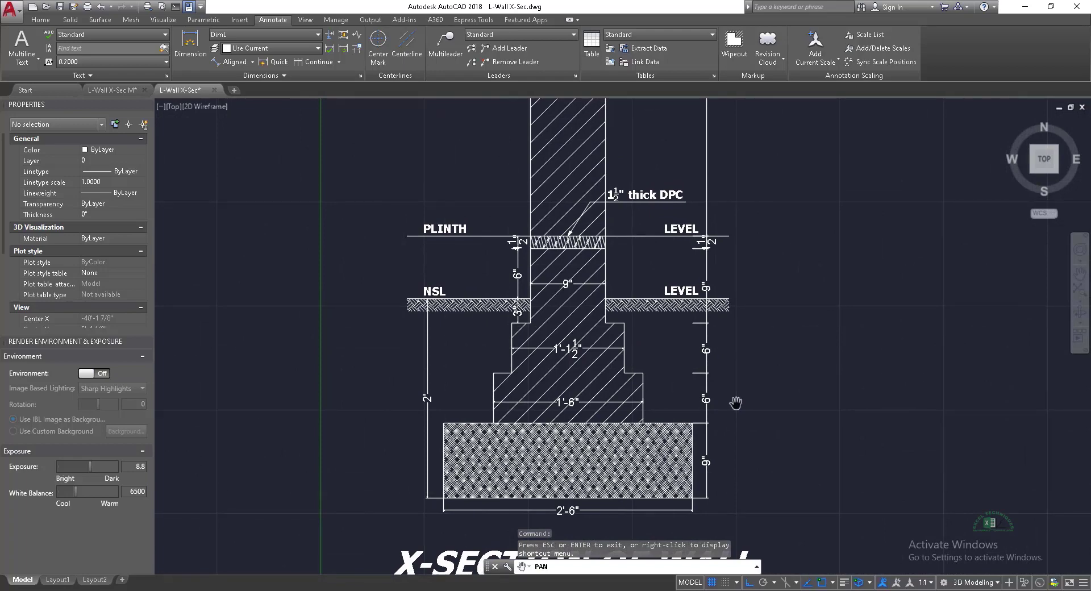
left_click_drag(735, 402, 733, 418)
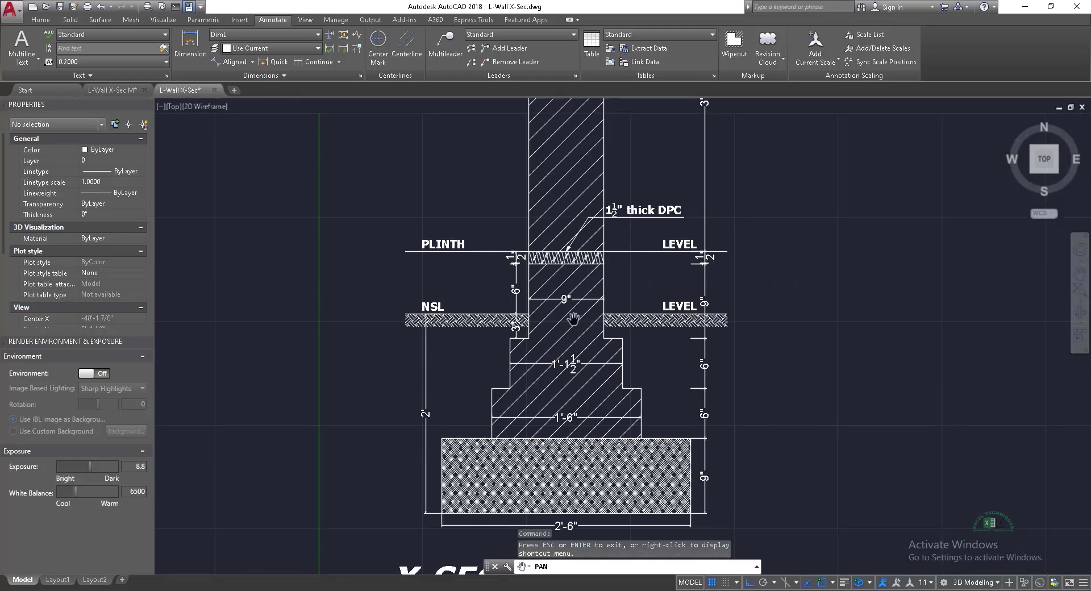
scroll(573, 320, "up", 2)
left_click_drag(608, 341, 613, 359)
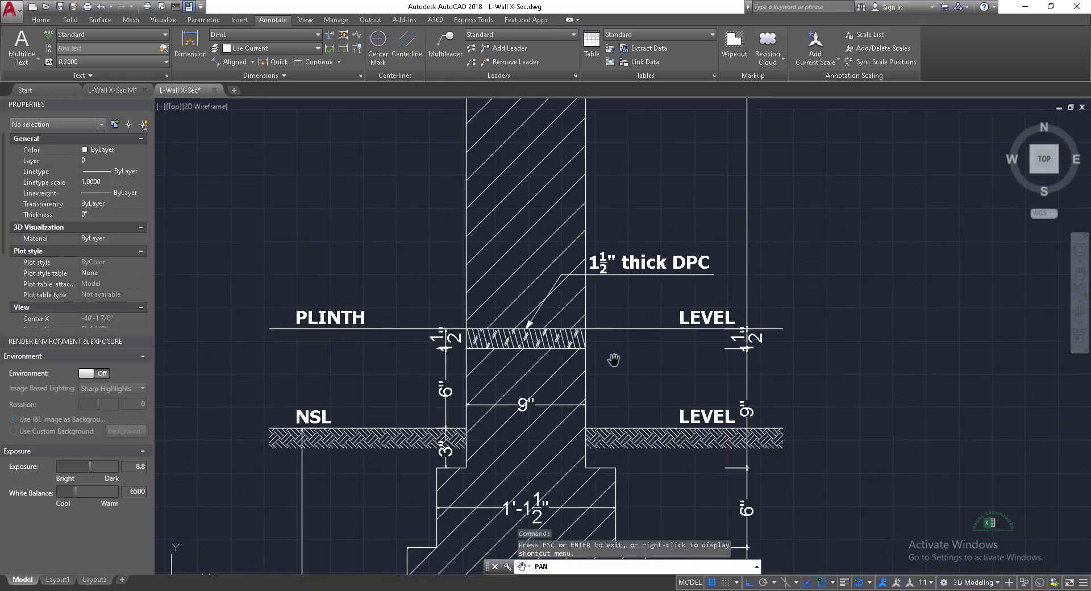
scroll(623, 397, "down", 2)
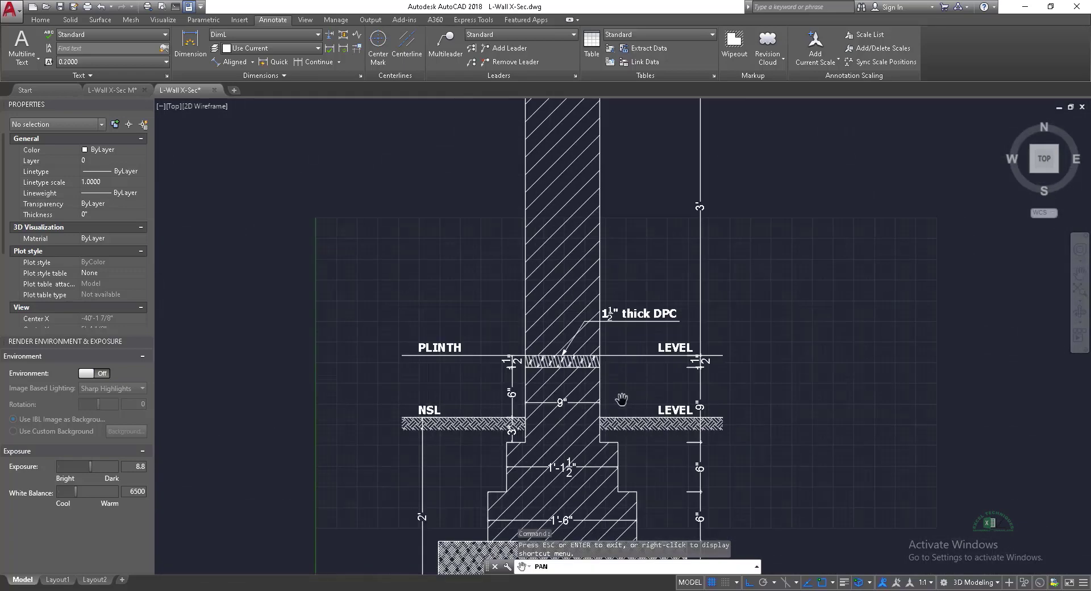
- Pan over to the F-shape foundation plan showing walls 1 and 3
left_click_drag(668, 232, 625, 371)
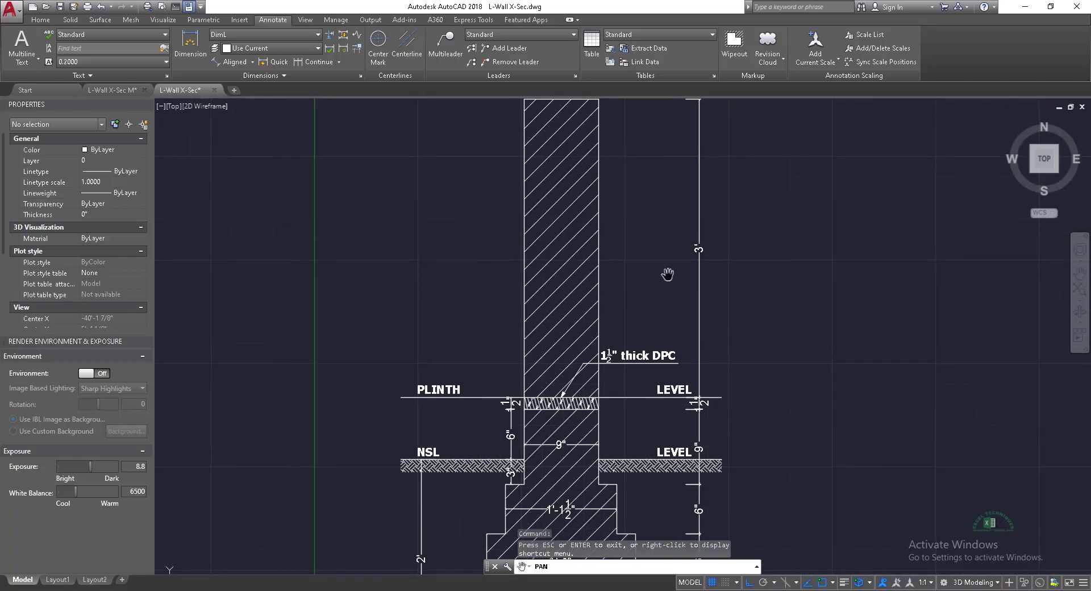
scroll(625, 371, "down", 1)
scroll(624, 372, "down", 1)
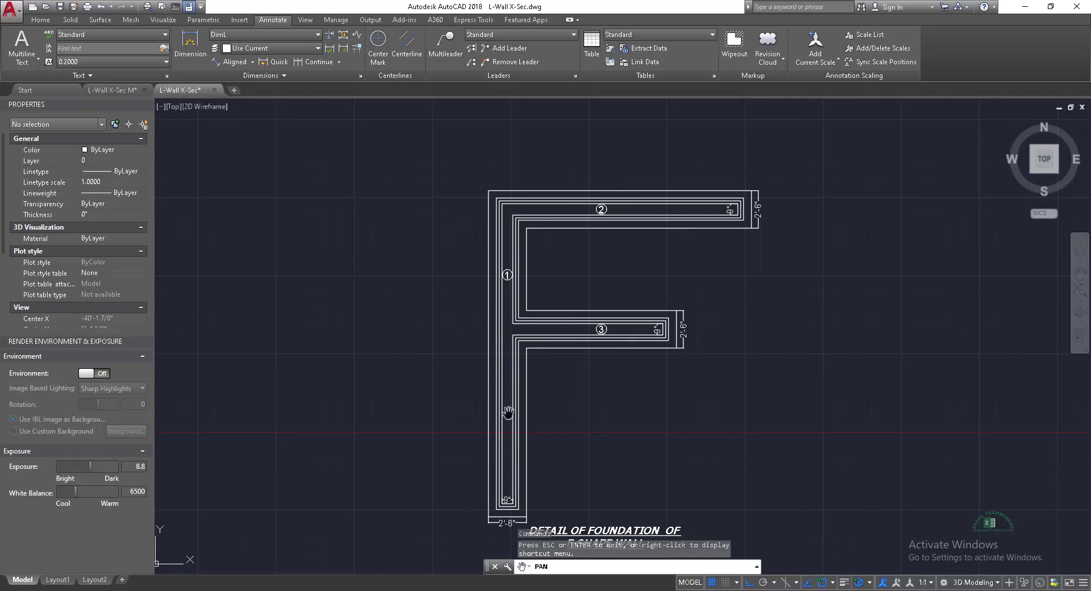
- Zoom in and out to centre the F-shape foundation plan in the view
scroll(509, 519, "up", 4)
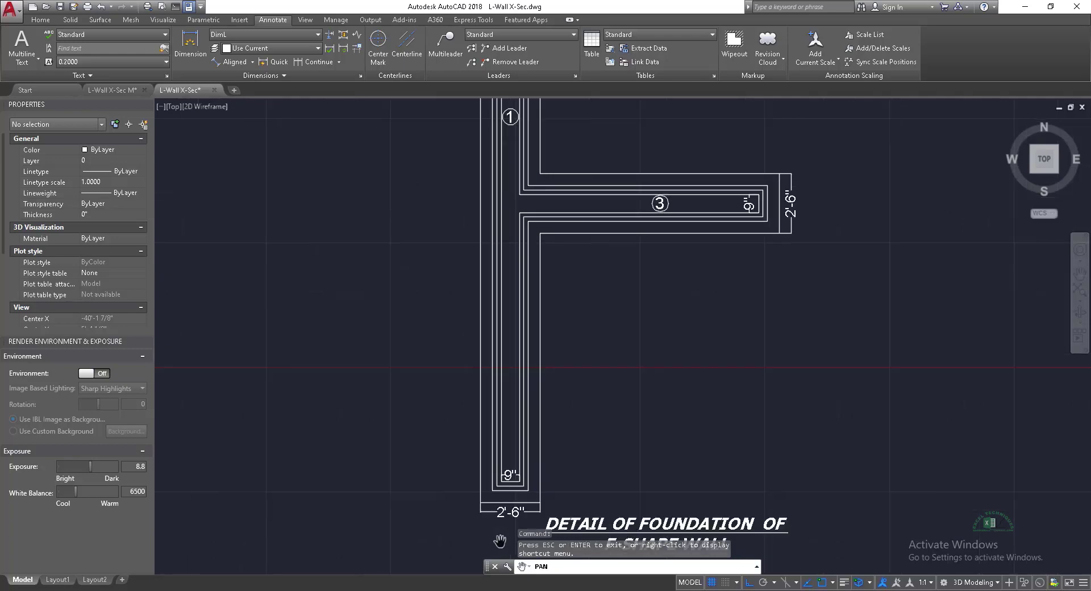
scroll(504, 534, "up", 2)
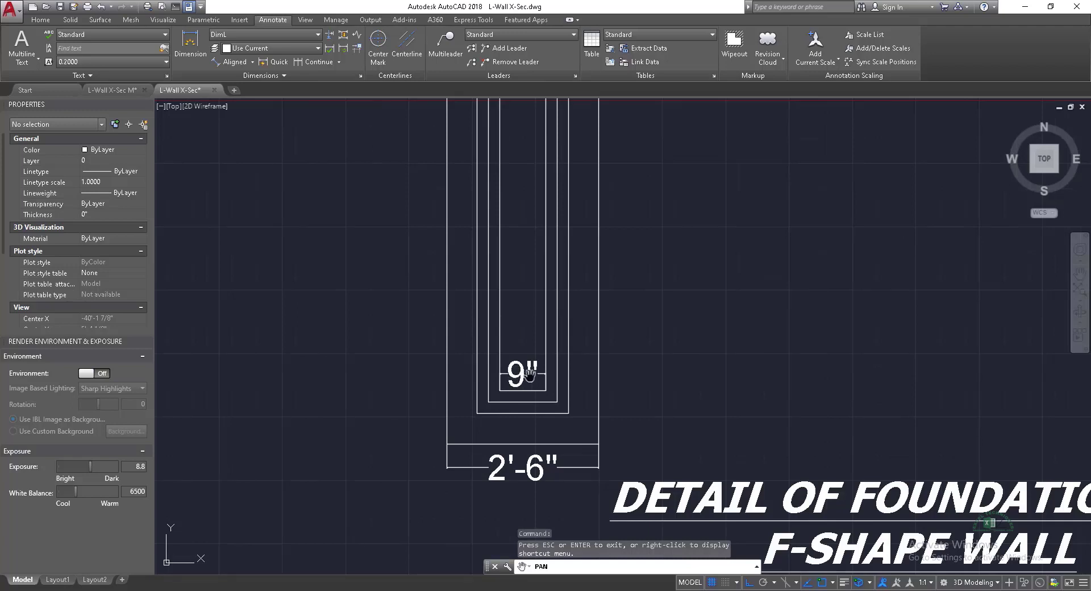
scroll(513, 446, "down", 2)
scroll(513, 446, "down", 3)
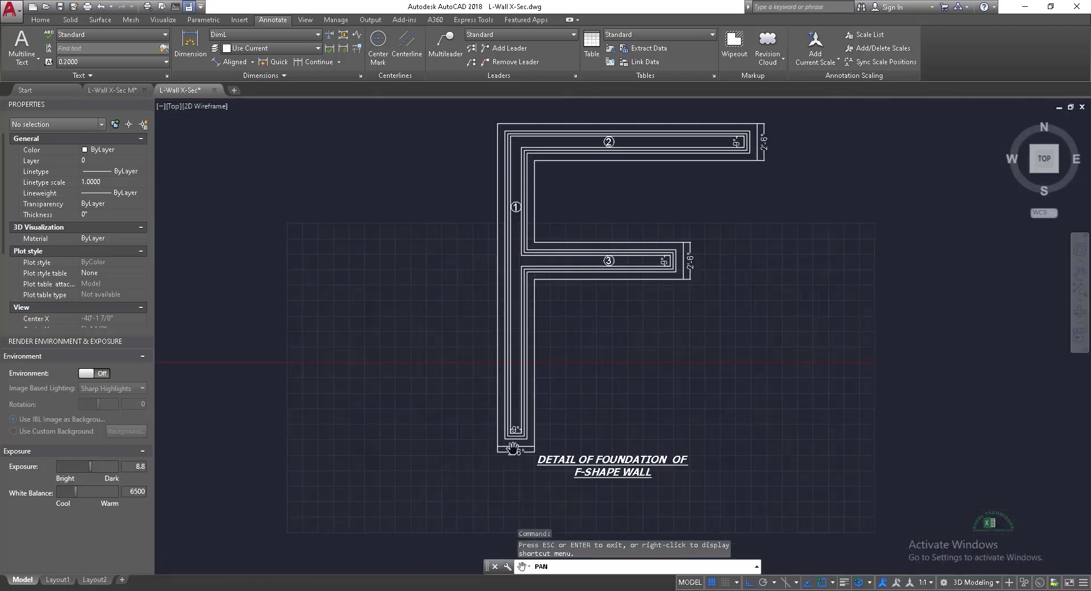
left_click_drag(570, 244, 537, 279)
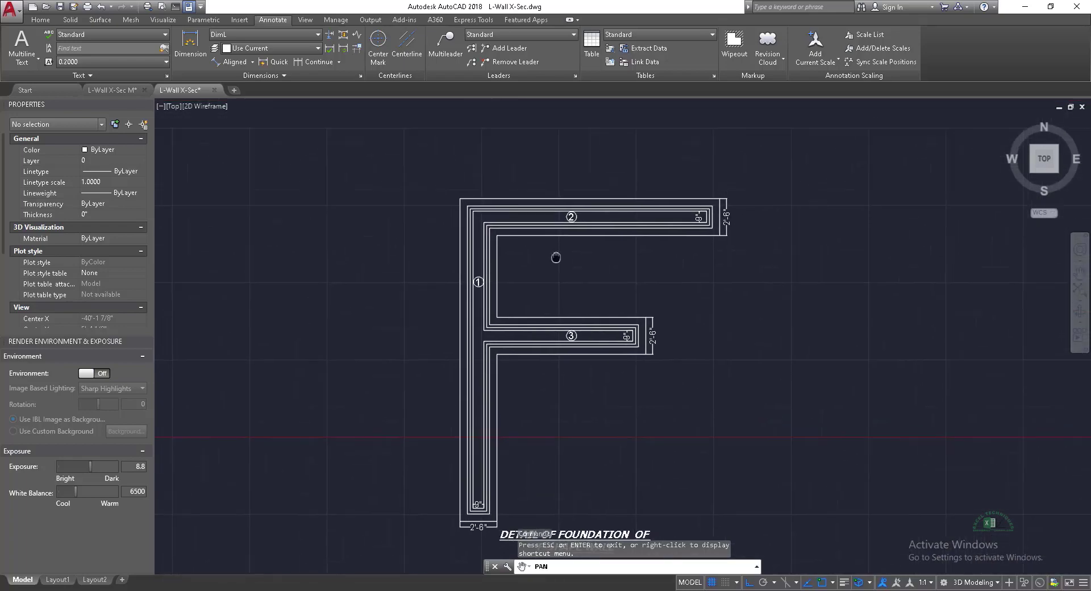
scroll(569, 239, "up", 2)
scroll(569, 239, "up", 2)
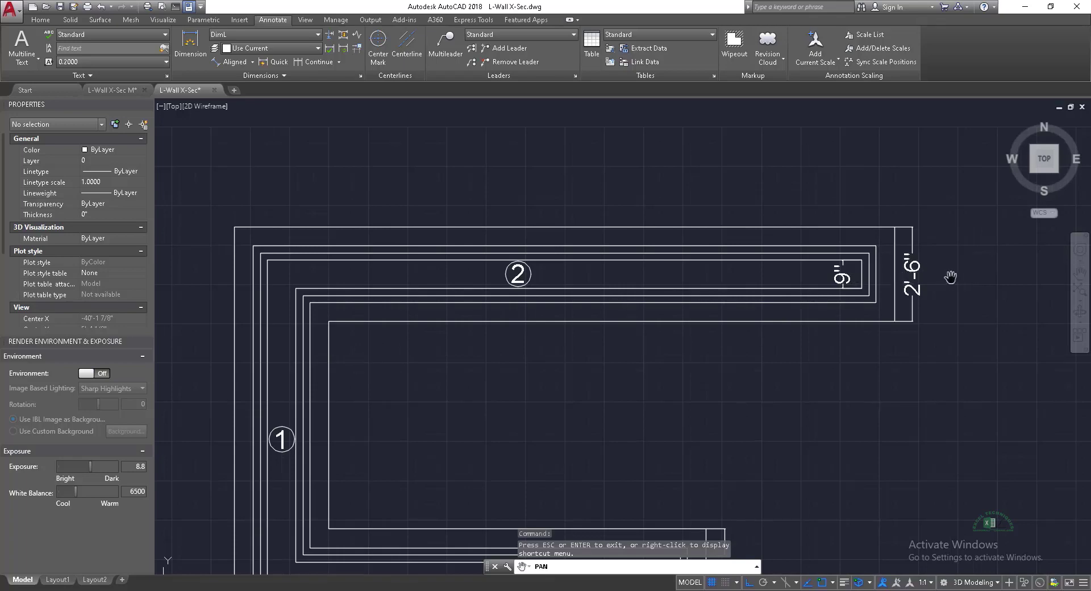
- Restart Pan with P and shift the foundation plan right and up
key("Escape")
scroll(568, 307, "down", 2)
scroll(526, 522, "up", 2)
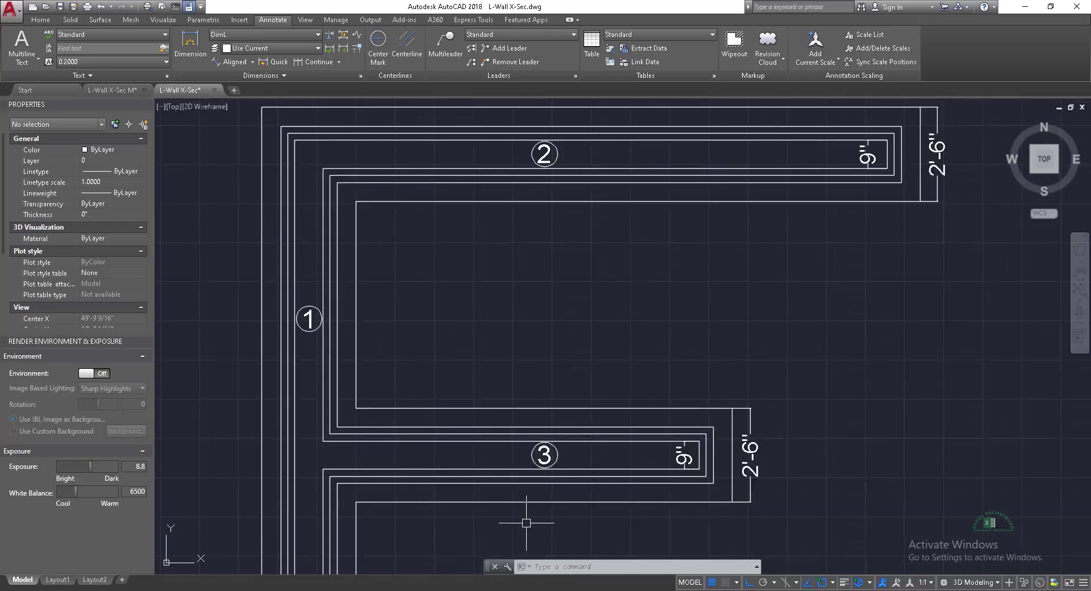
type("p")
key("Return")
left_click_drag(551, 497, 583, 420)
scroll(572, 460, "up", 2)
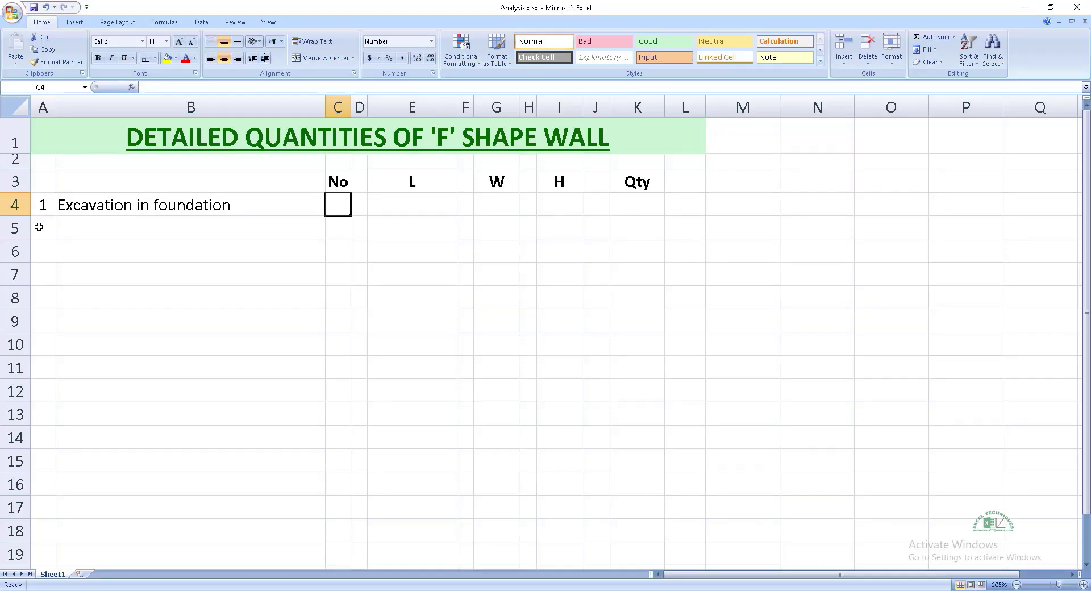
- Enter Wall No. 1 in row 5: count 1, length =20+2.50-0.75, width 2.5, height 2
key("Return")
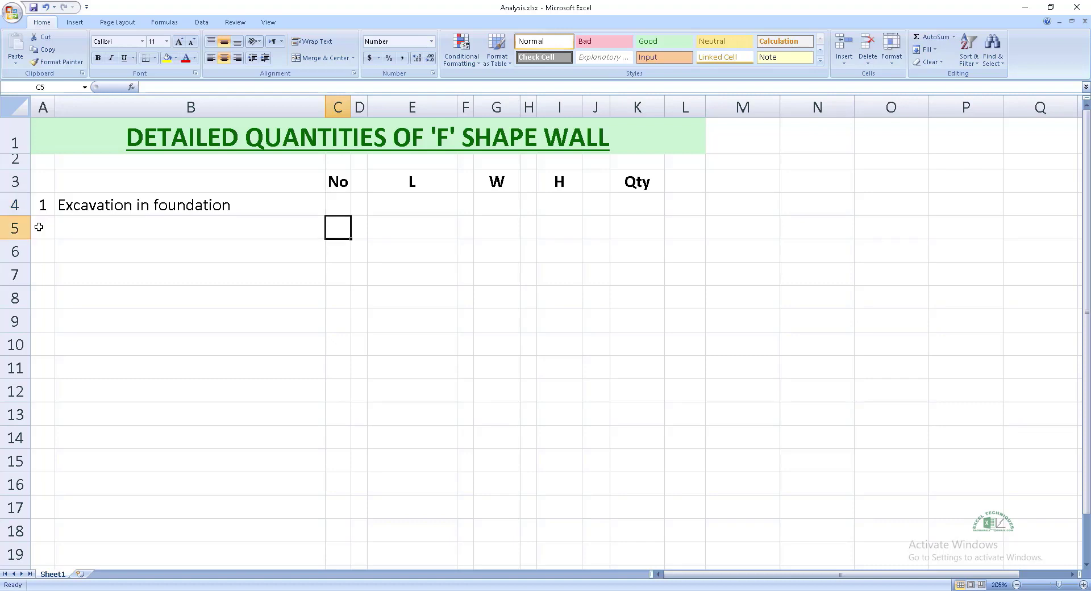
key("Left")
type("Wall No. 1")
key("Tab")
type("1")
key("Tab")
key("Tab")
type("=")
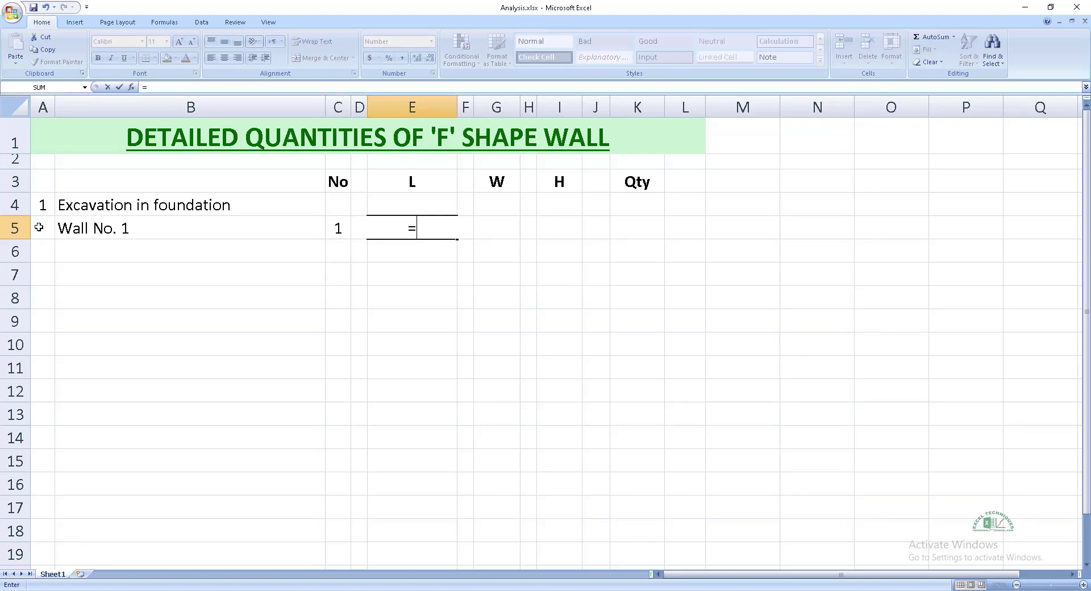
type("20")
type("+2.5")
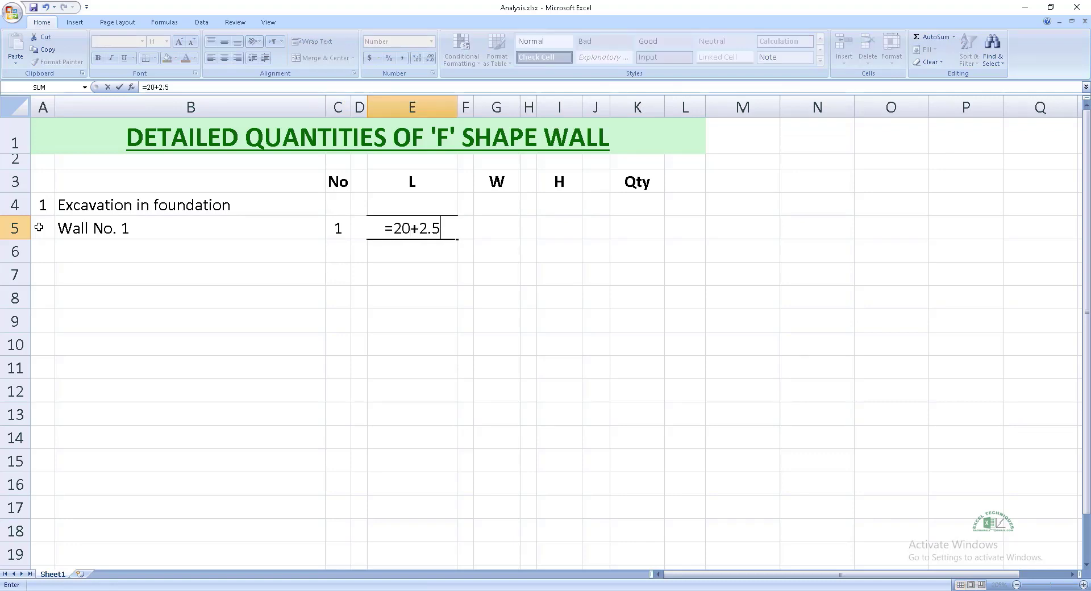
type("0-0.")
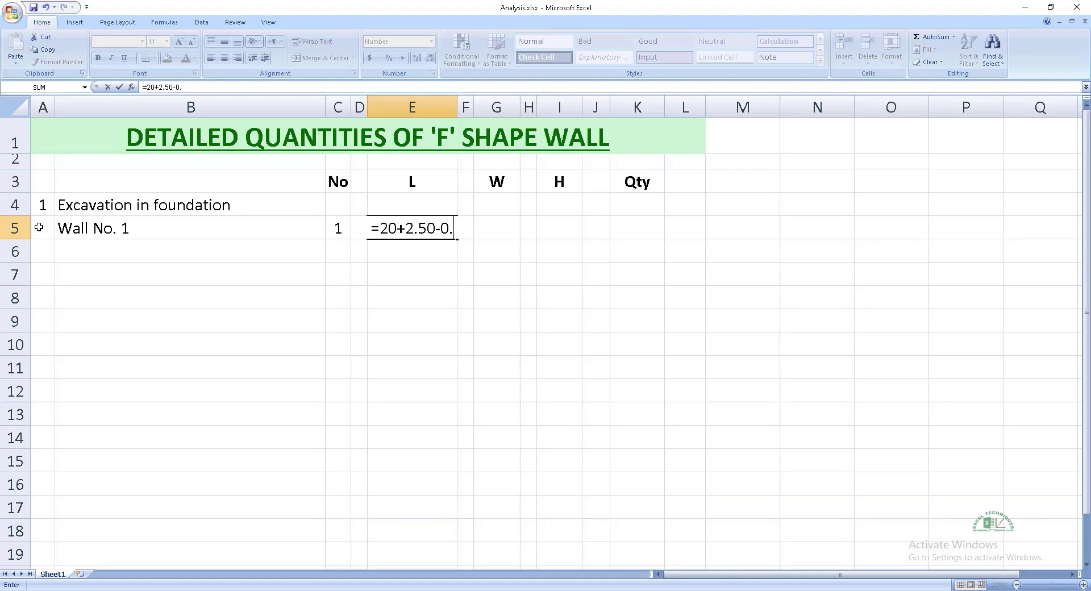
type("75")
key("Tab")
type("x")
key("Tab")
type("2.5")
key("Tab")
type("x")
key("Tab")
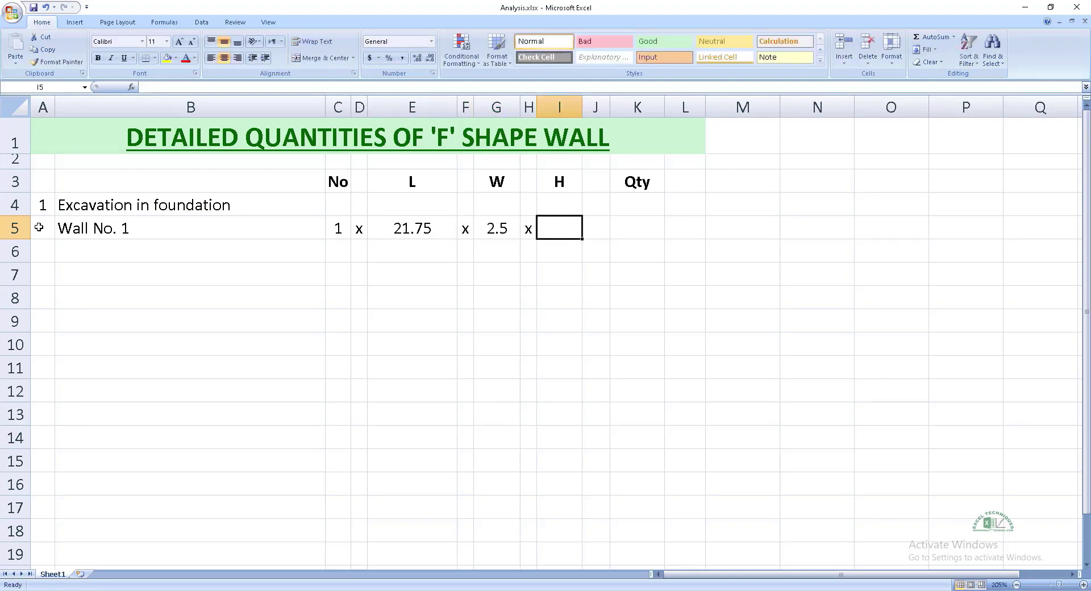
type("2")
key("Tab")
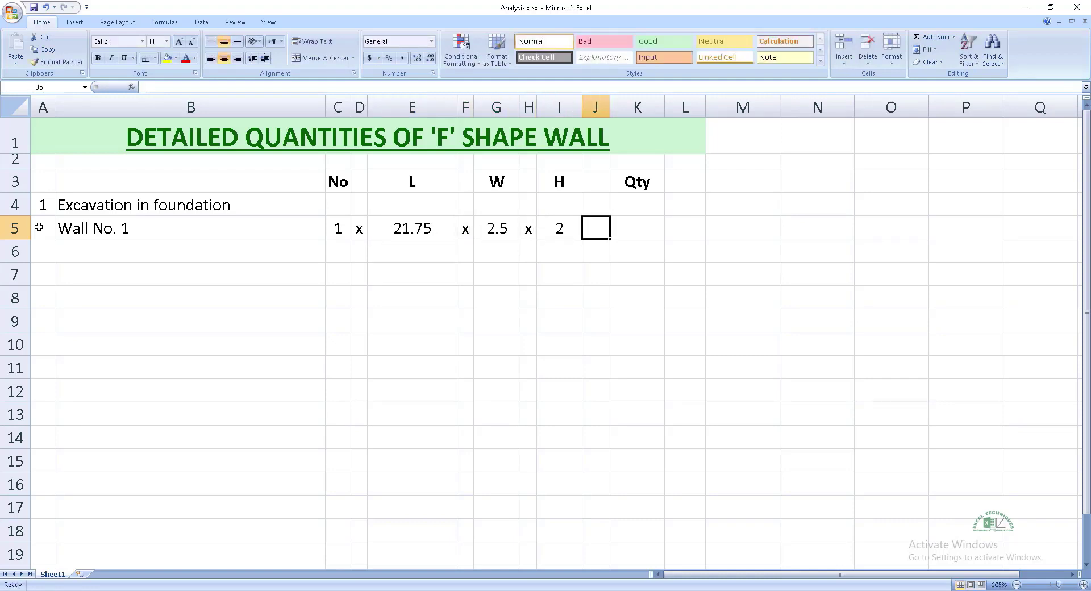
type("=")
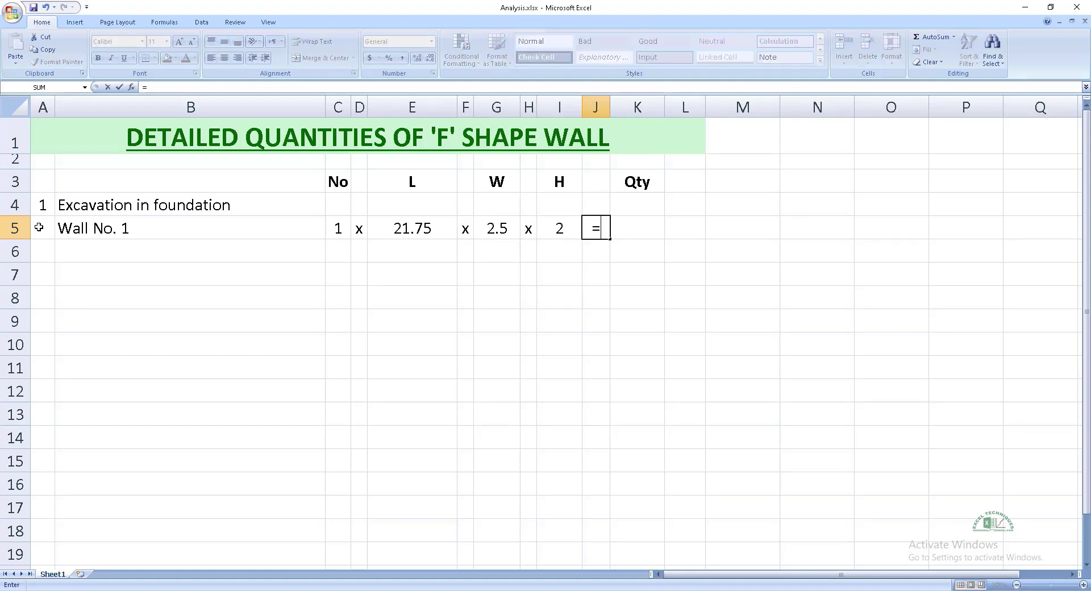
key("Tab")
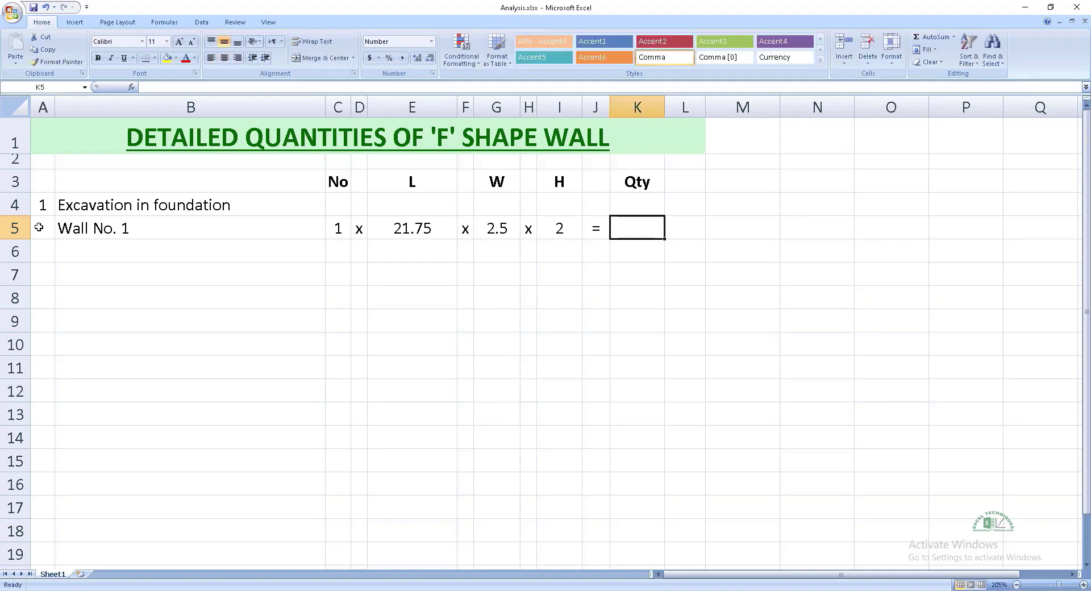
- Enter quantity formula =C5*E5*G5*I5 giving 108.75 with unit Cft
type("=")
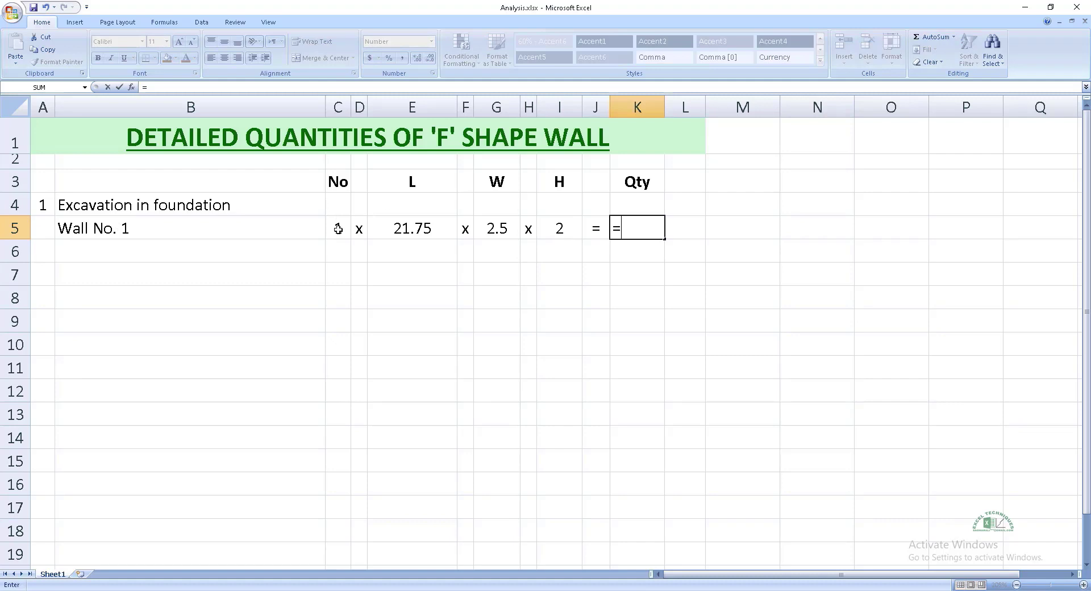
left_click(338, 229)
type("*")
left_click(400, 227)
type("*")
left_click(496, 227)
type("*")
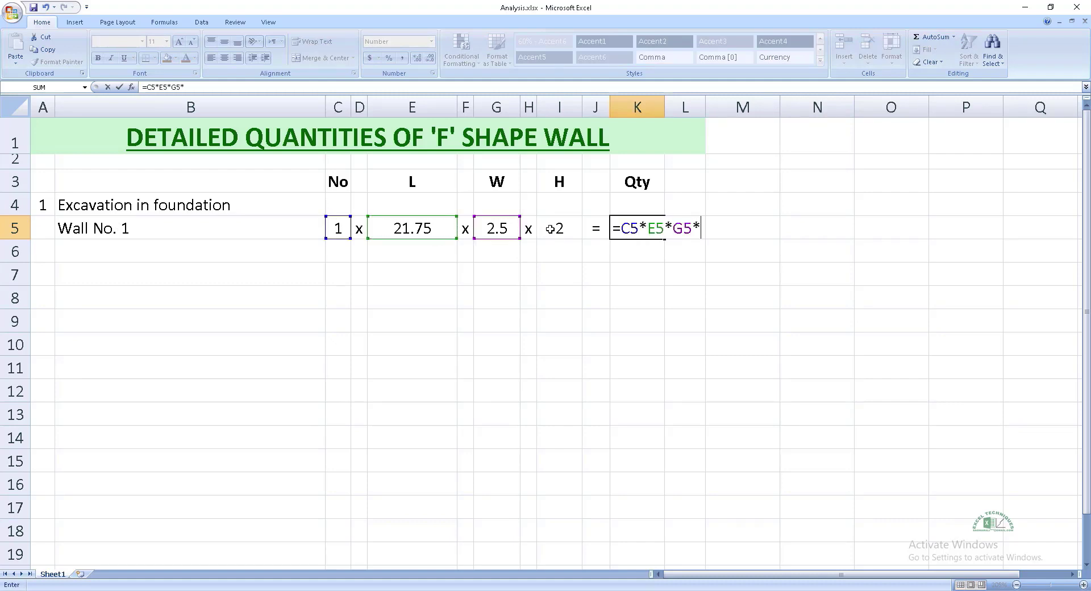
left_click(549, 229)
key("Tab")
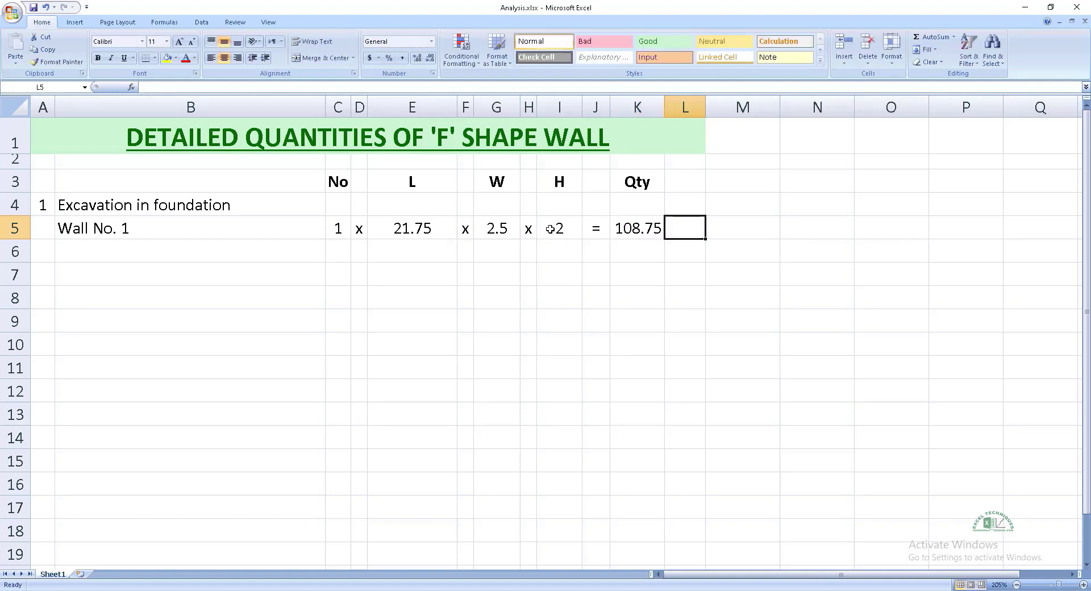
type("Cft")
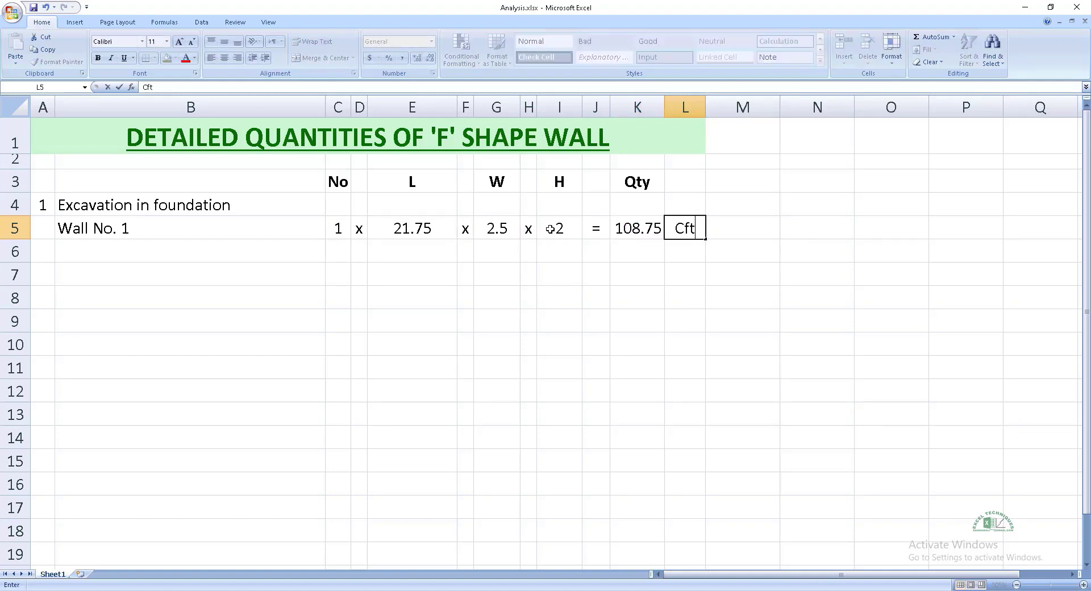
key("Return")
key("Home")
key("Right")
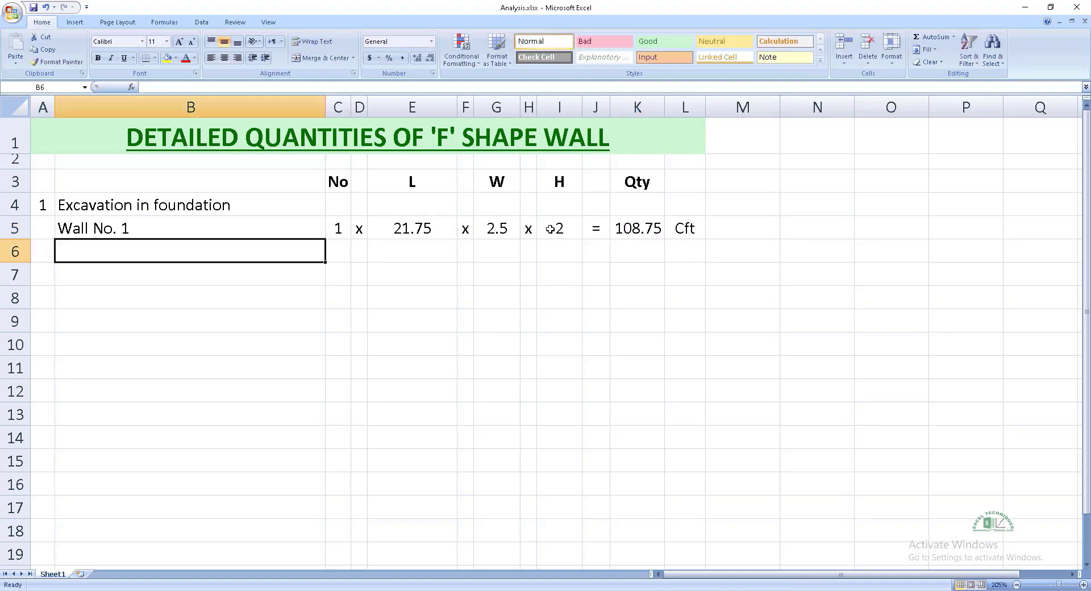
- Enter Wall No. 2 as 1 x 15 x 2.5 x 2
type("Wall ")
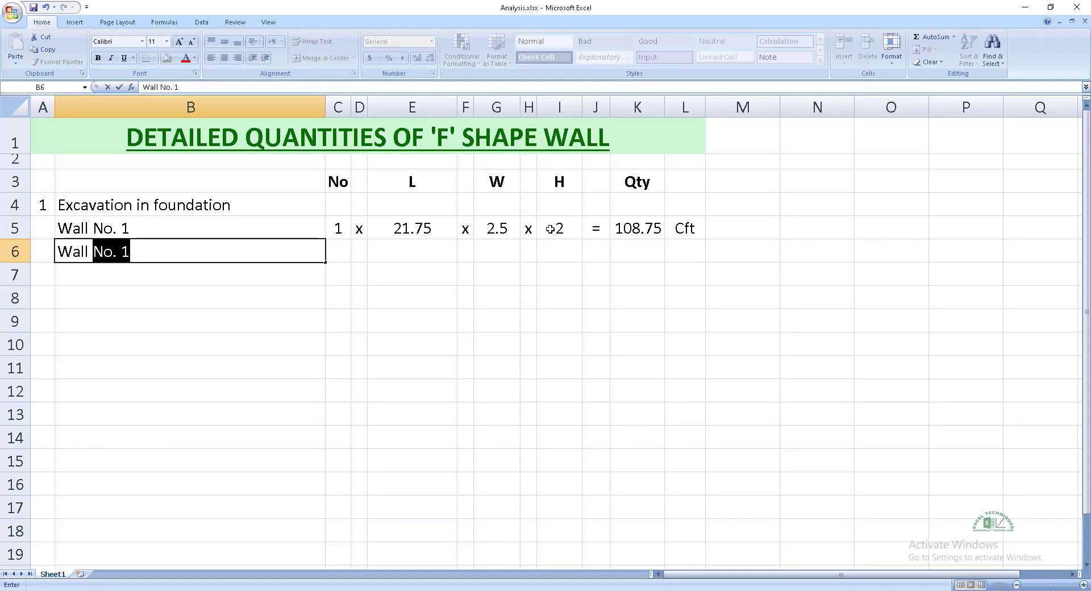
type("No. 2")
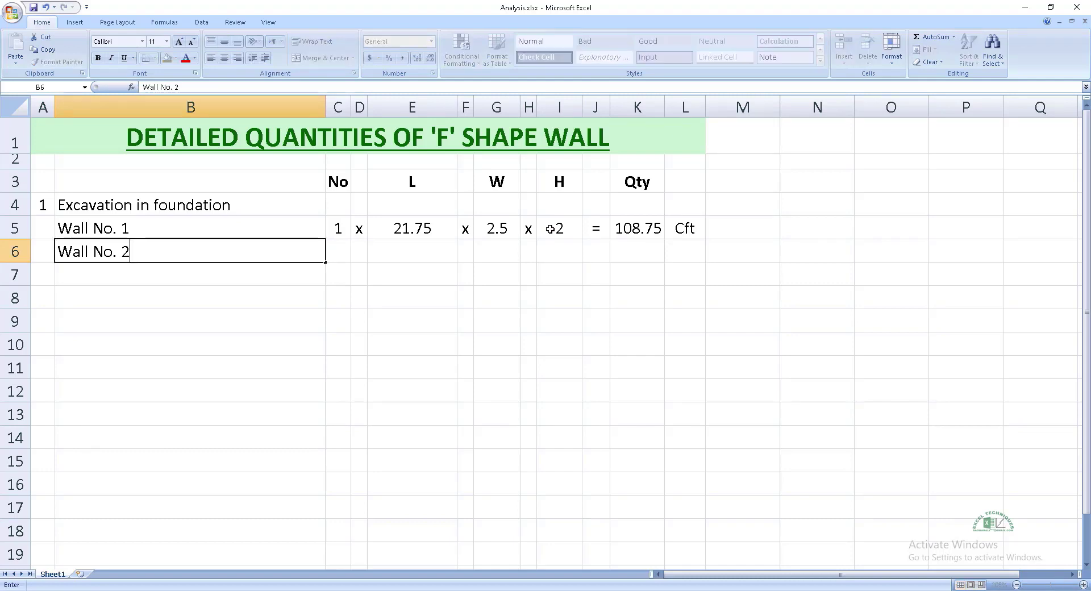
key("Tab")
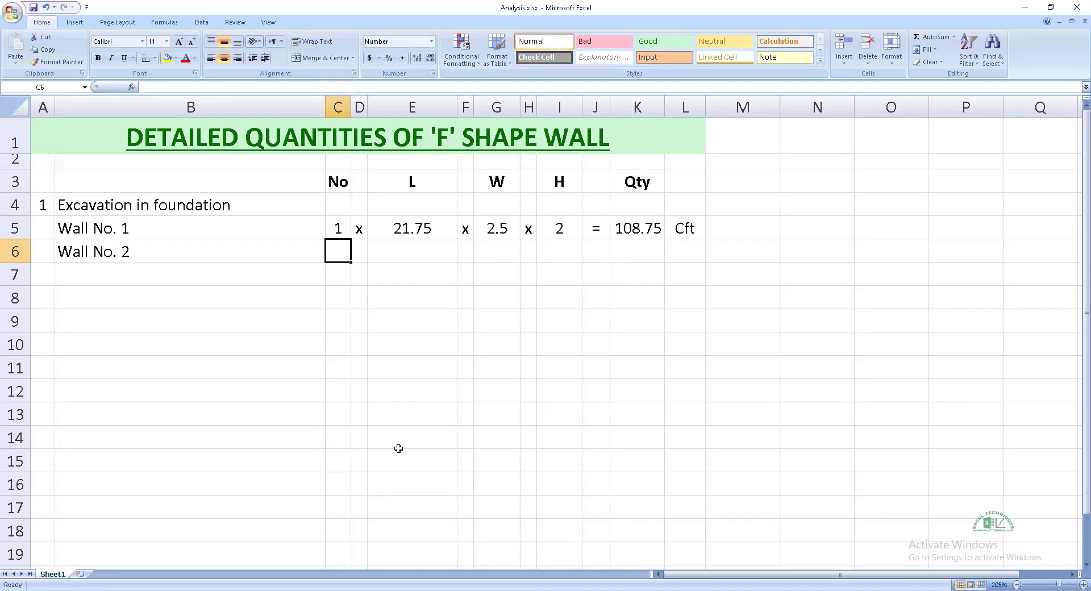
type("1")
key("Tab")
type("x")
key("Tab")
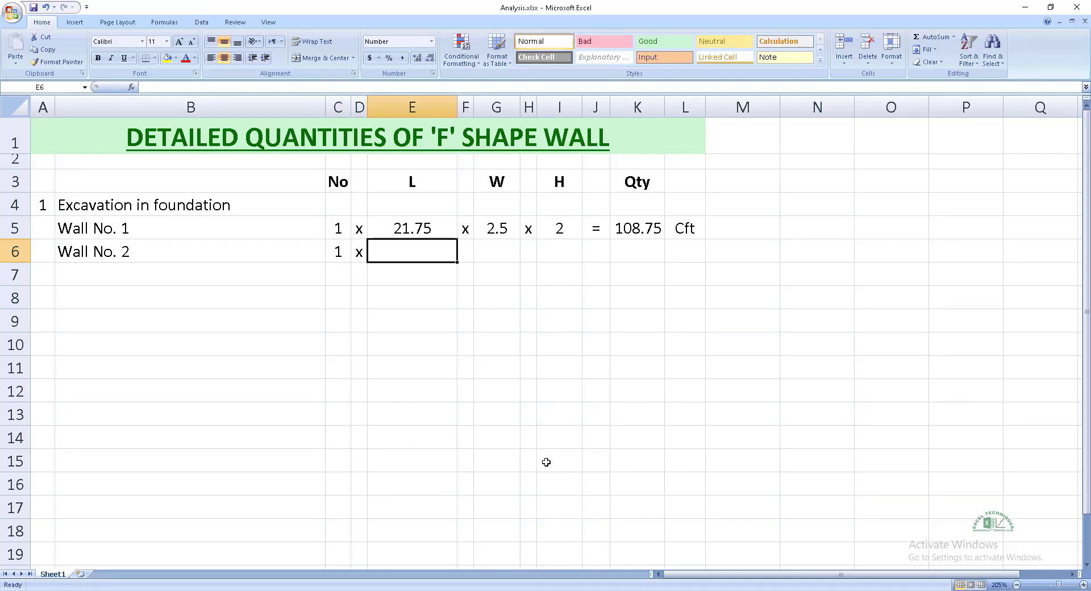
type("15")
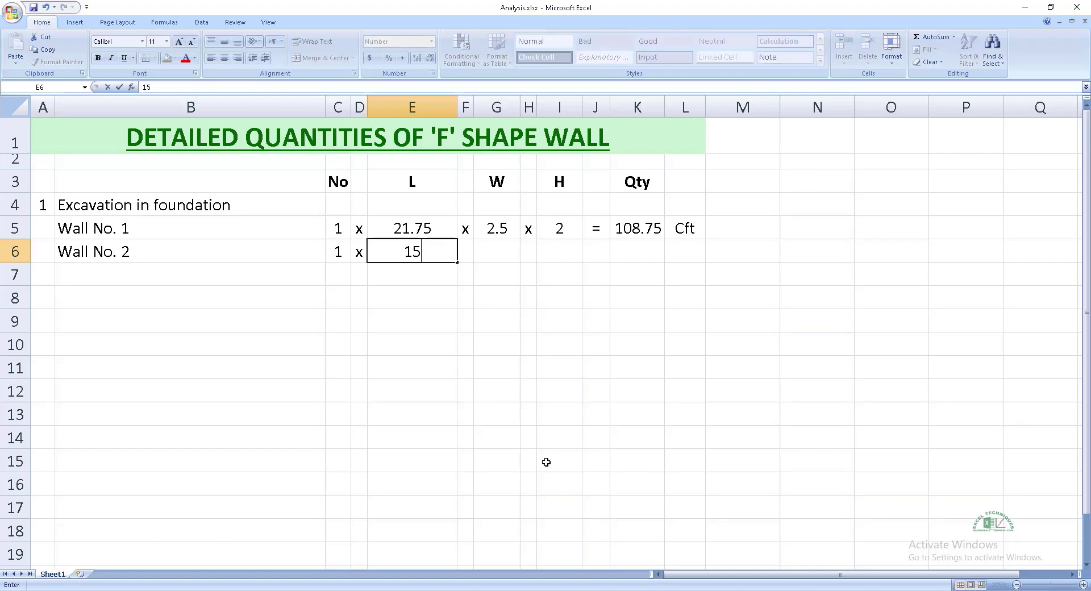
key("Tab")
type("x")
key("Tab")
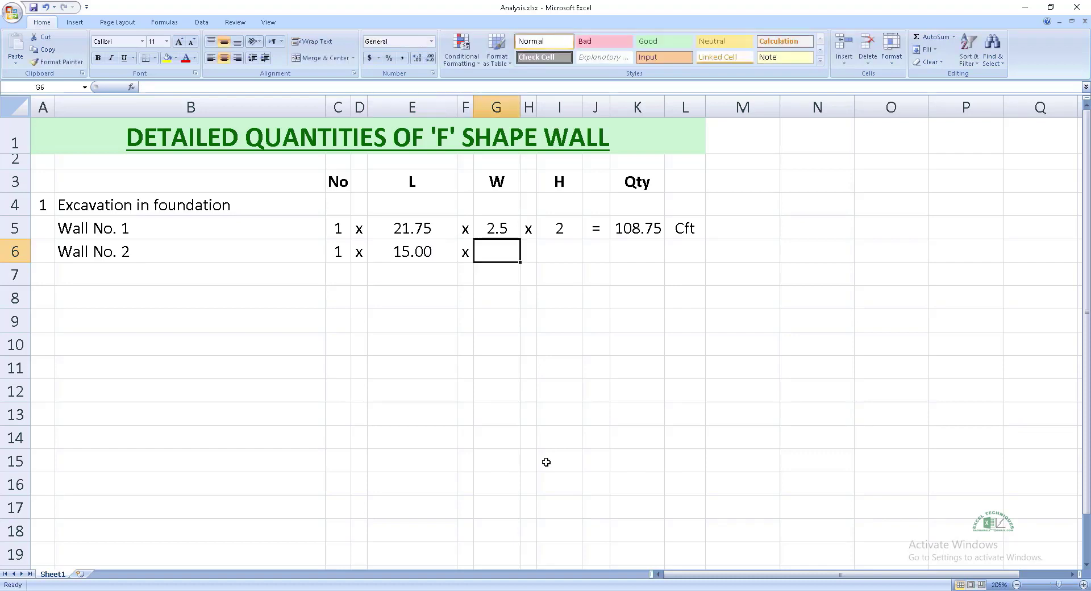
type("2.5")
key("Tab")
type("x")
key("Tab")
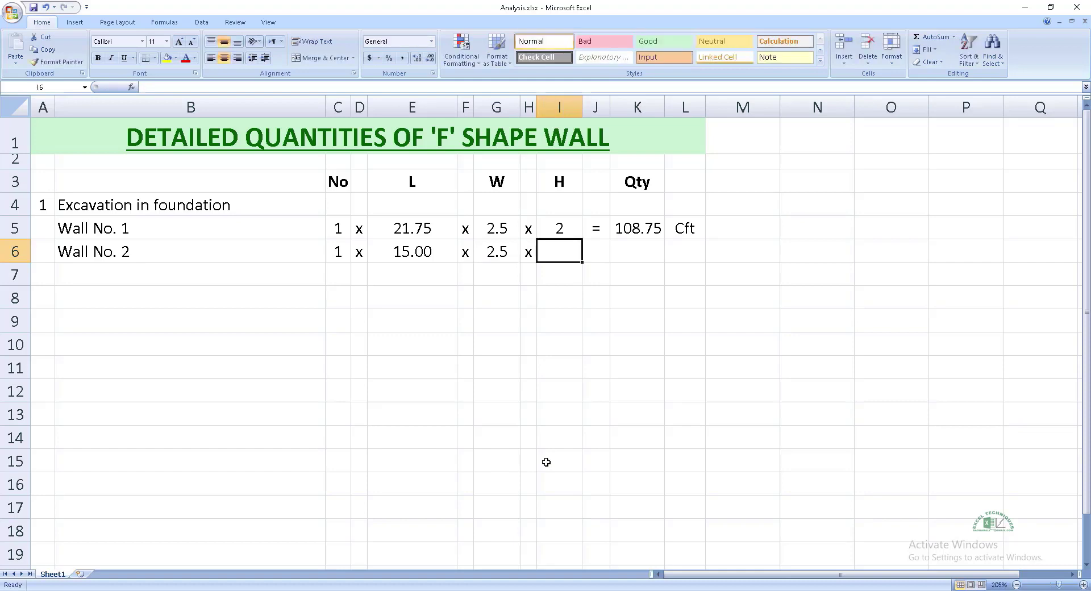
type("2")
key("Tab")
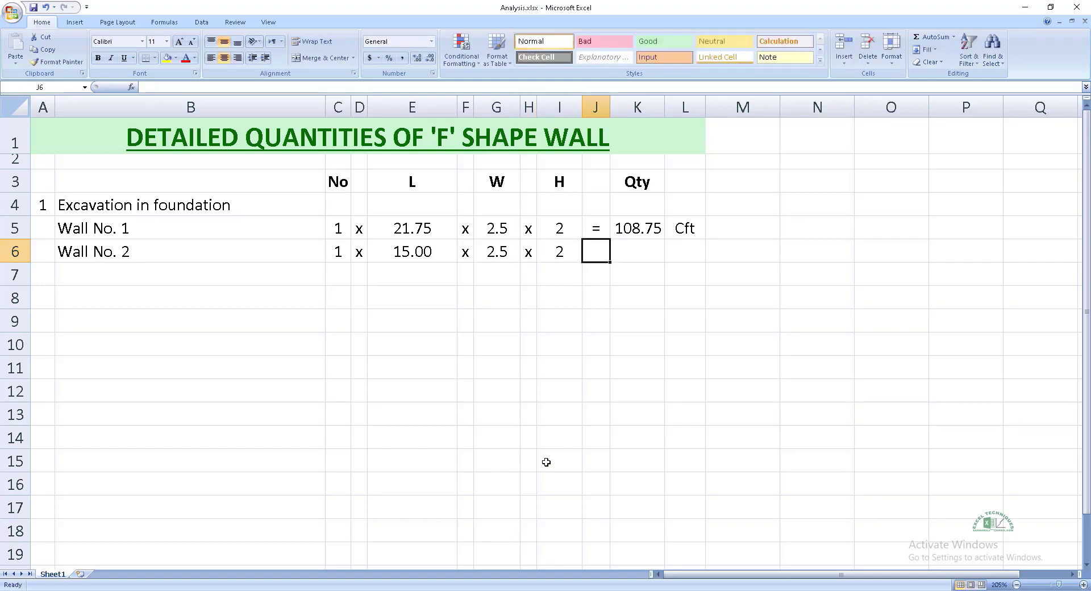
type("=")
key("Tab")
key("Tab")
- Enter Wall No. 3 as 1 x 10 x 2.5 x 2
type("\"")
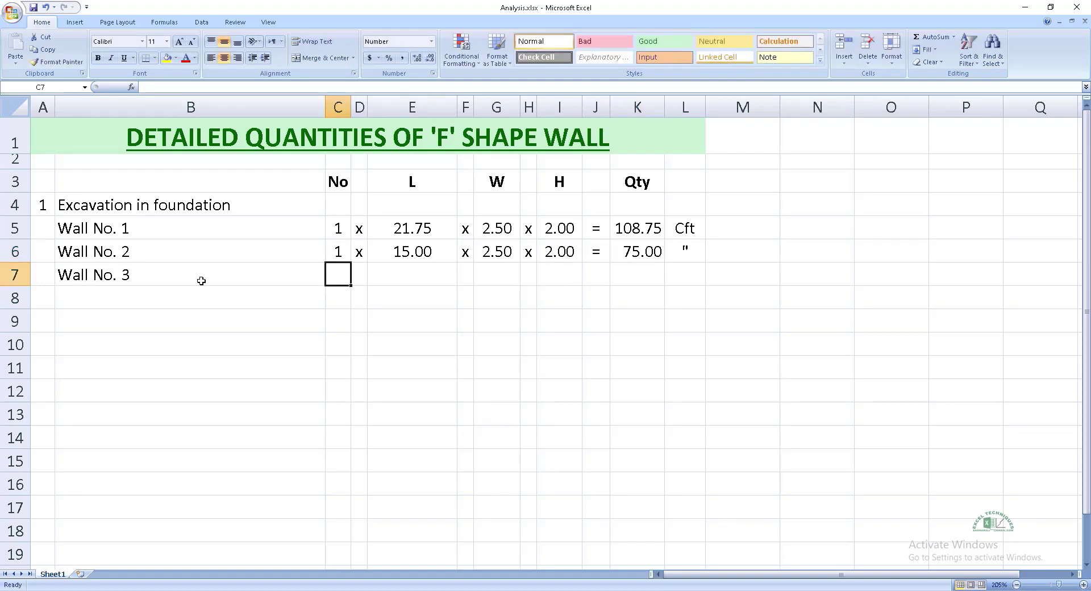
type("1")
key("Tab")
type("x")
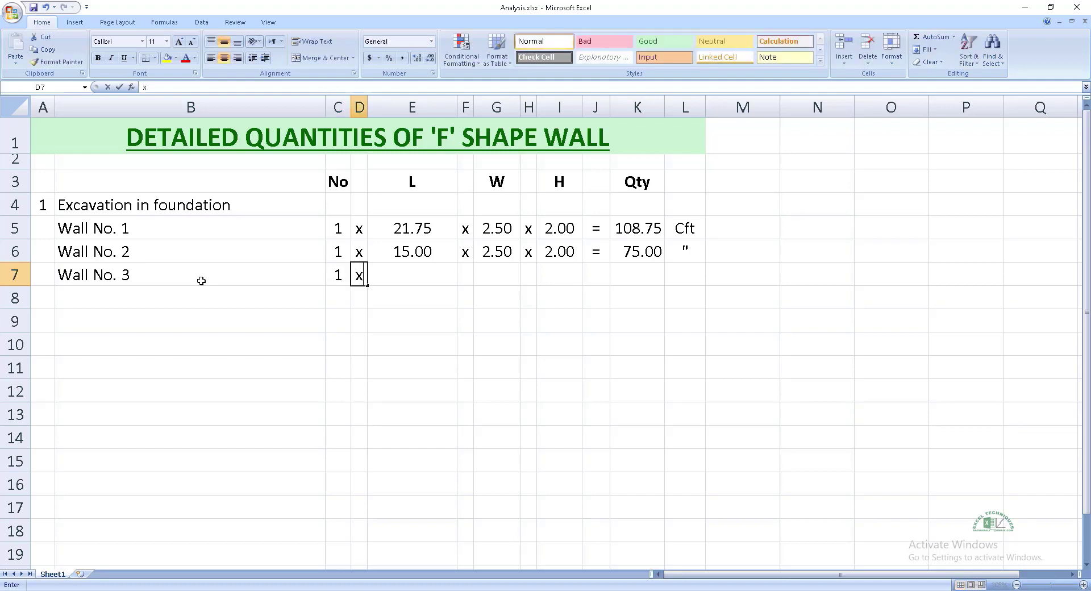
key("Tab")
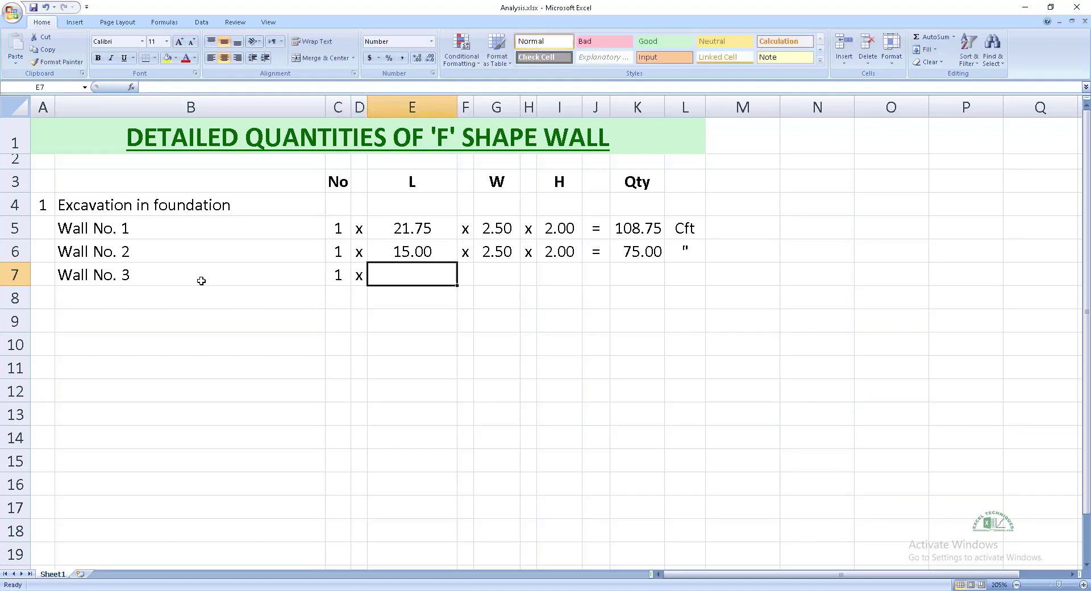
type("10")
key("Tab")
type("x")
key("Tab")
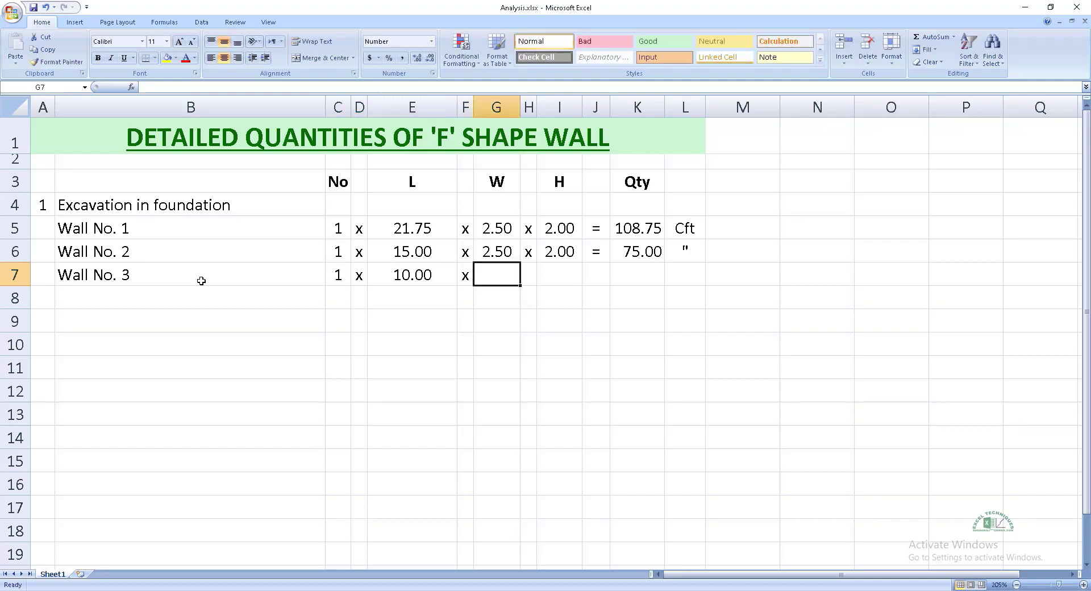
type("2.5")
key("Tab")
type("x")
key("Tab")
type("2")
- Fill the result and unit cells into row 7 and link the concrete count to =C5
key("Down")
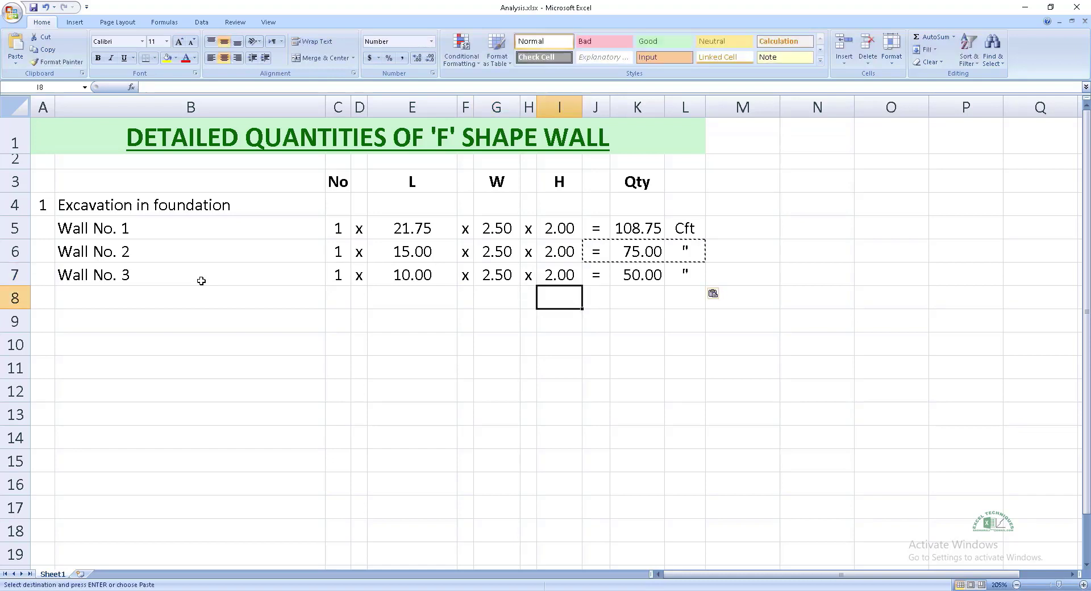
key("Escape")
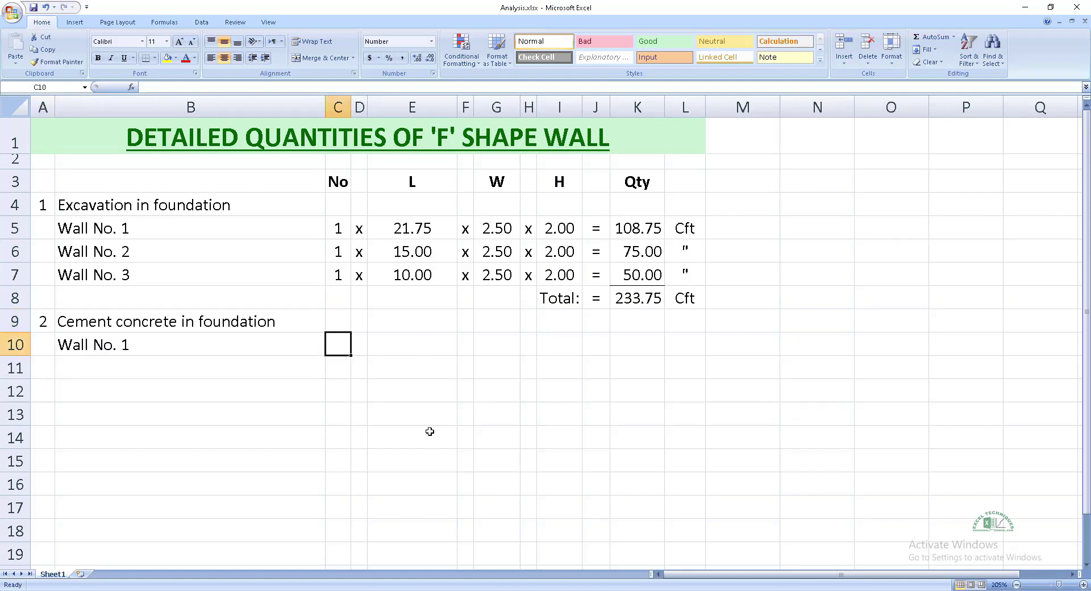
type("=C5")
key("ctrl+Return")
- Fill Wall No. 1's concrete row with length =E5 (21.75), width =G5 (2.50), height 0.75
left_click(361, 352)
type("x")
key("Tab")
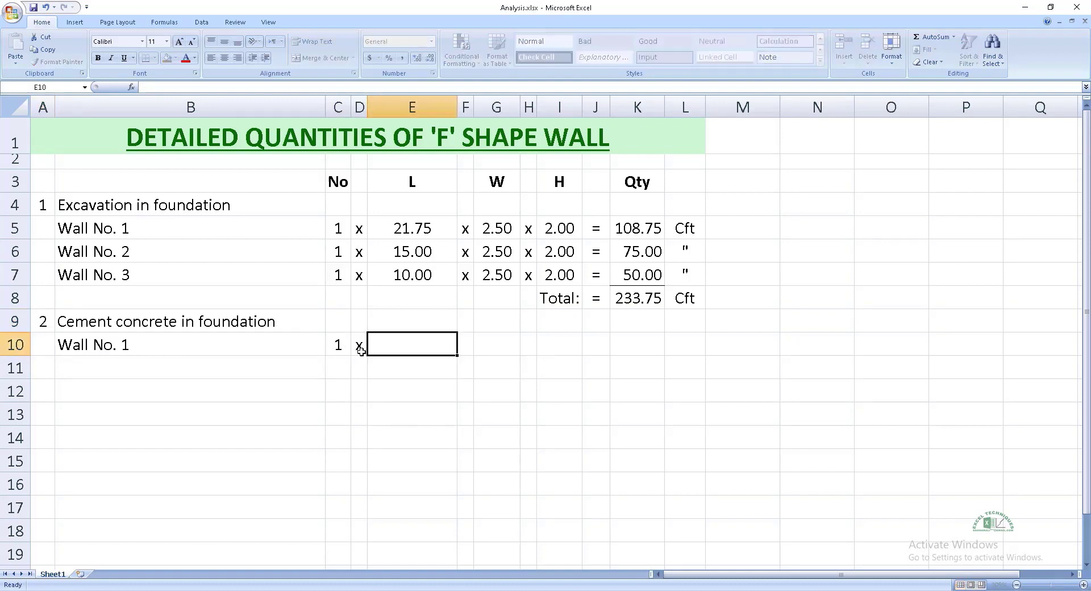
type("=")
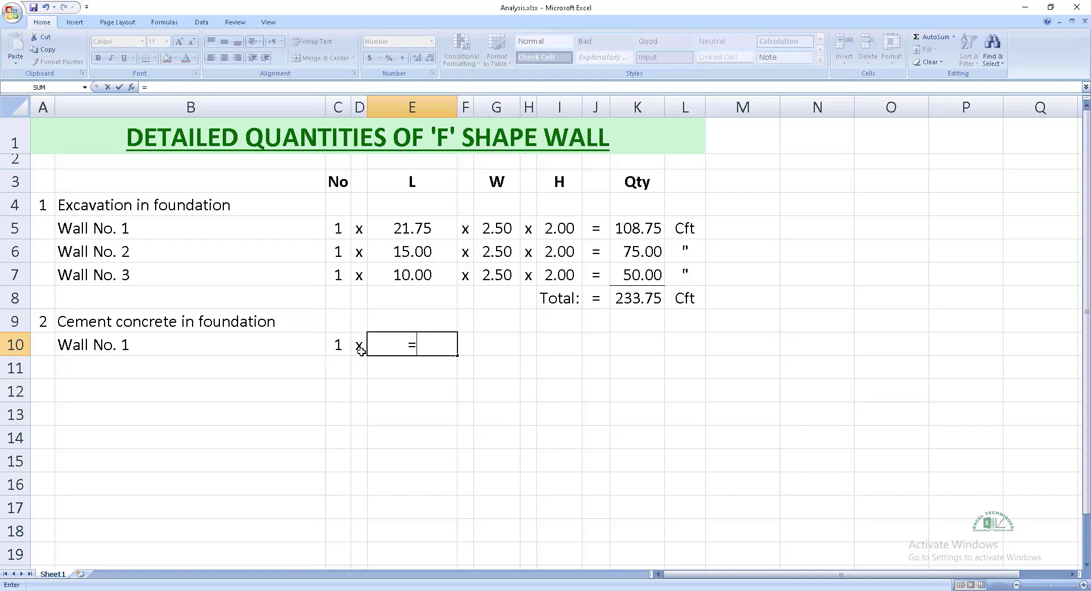
left_click(411, 231)
key("Tab")
type("x")
key("Tab")
type("=G5")
key("Tab")
type("x")
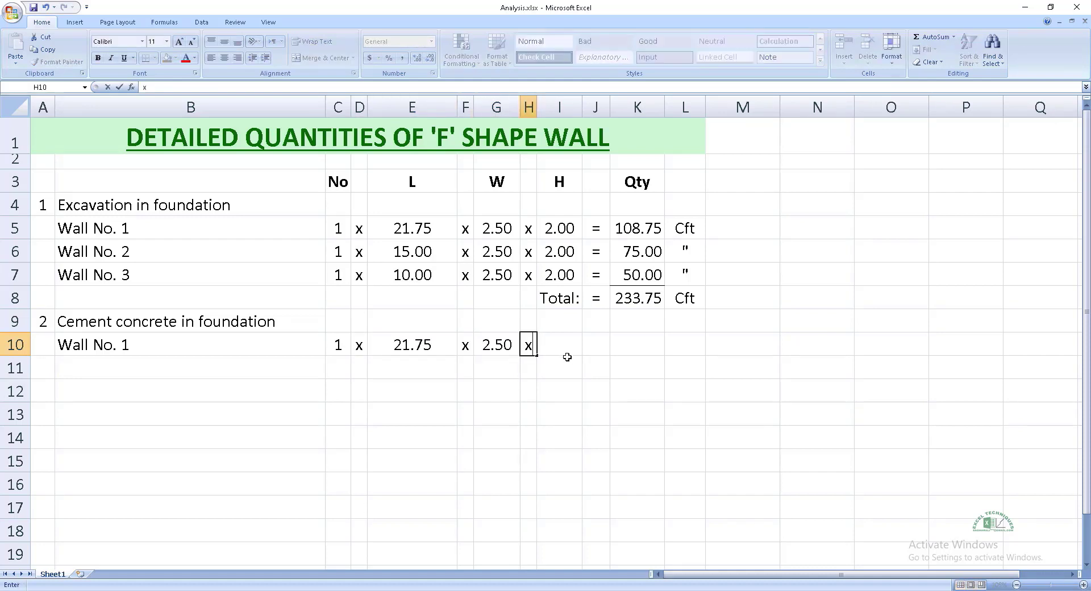
key("Tab")
type("0.75")
key("Tab")
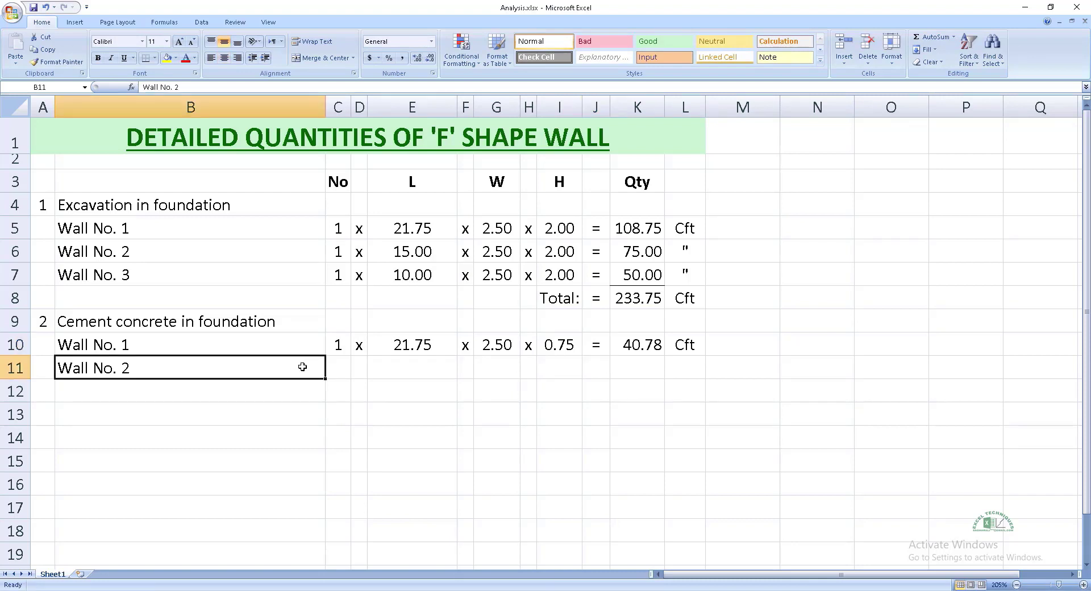
- Fill Wall No. 2's concrete row: count 1, length linked to 15.00, width 2.50, result 28.13
left_click(344, 369)
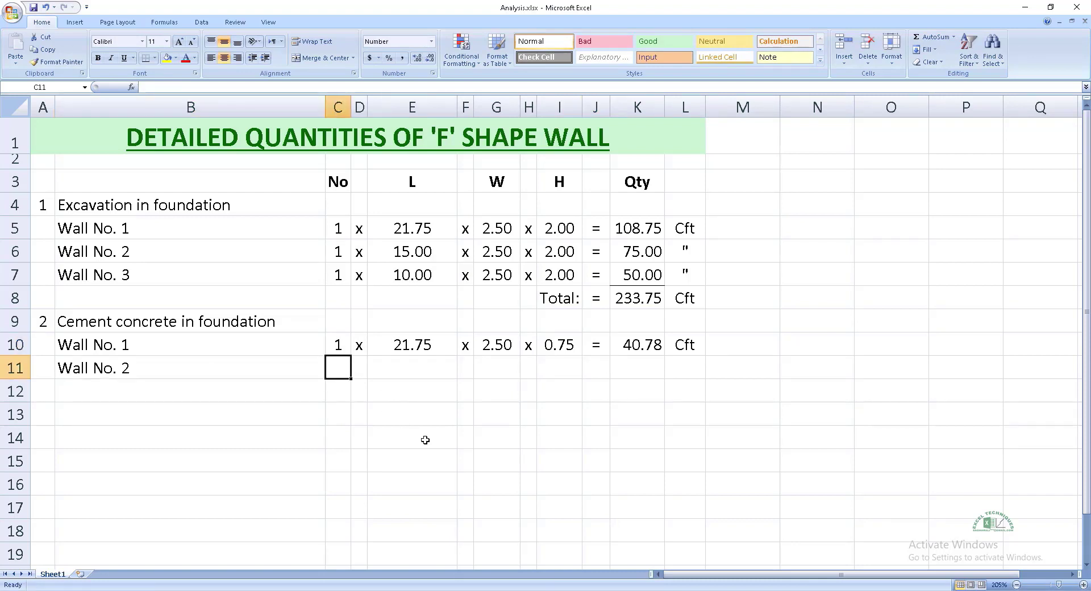
type("1")
key("Tab")
type("x")
key("Tab")
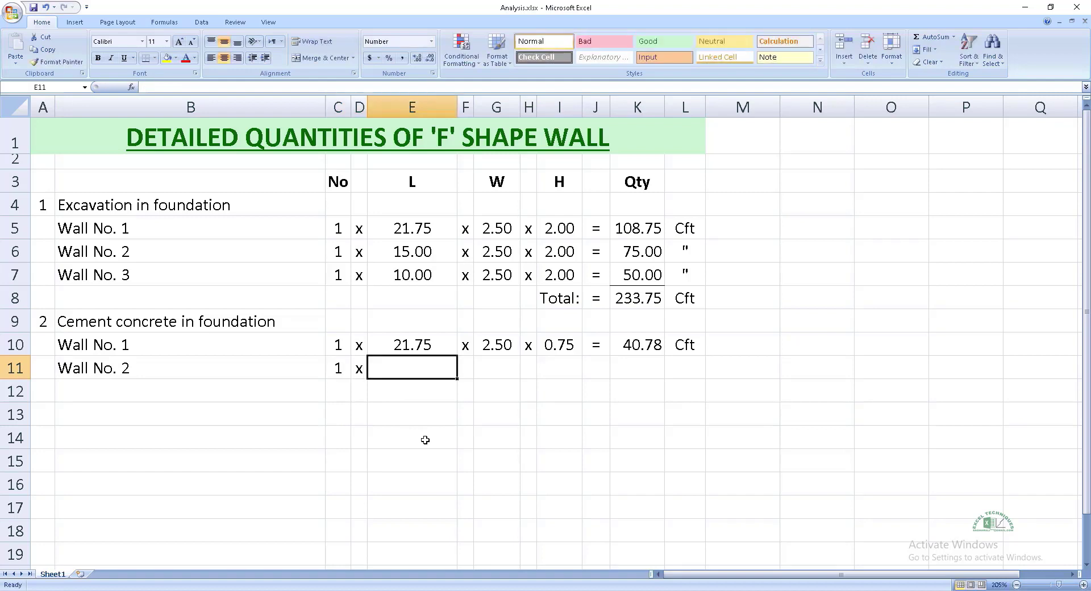
type("=")
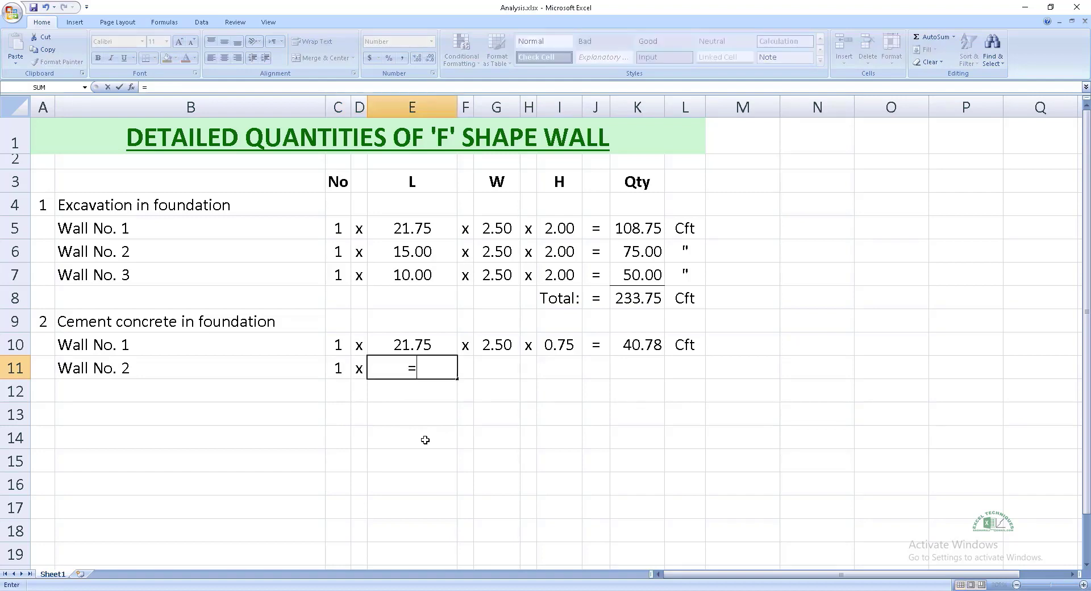
left_click(412, 251)
key("Tab")
type("x")
key("Tab")
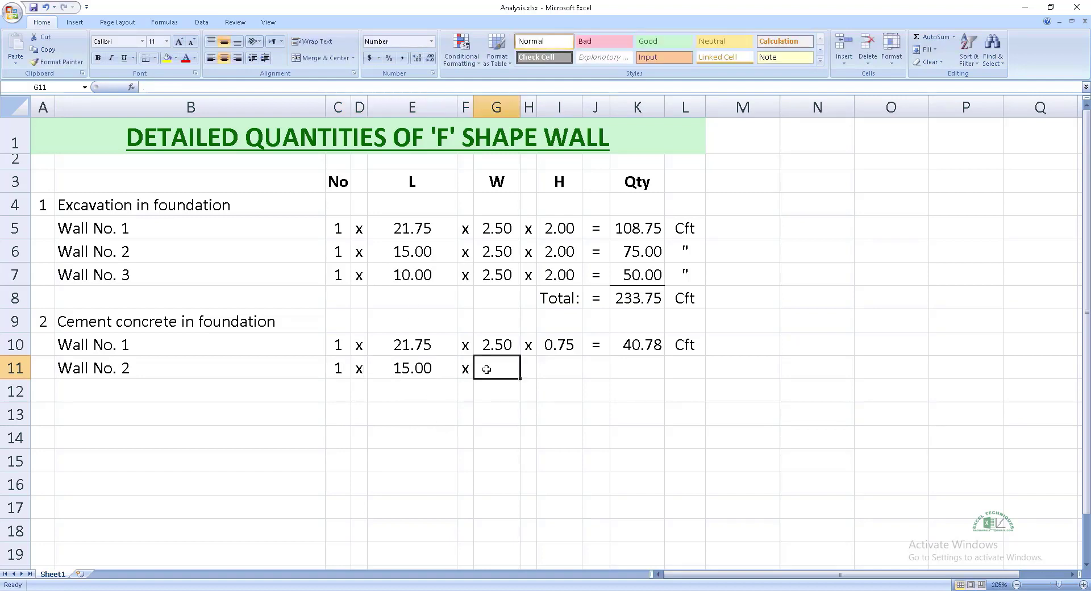
type("=")
key("Up")
key("Up")
key("Up")
key("Return")
key("Up")
key("Right")
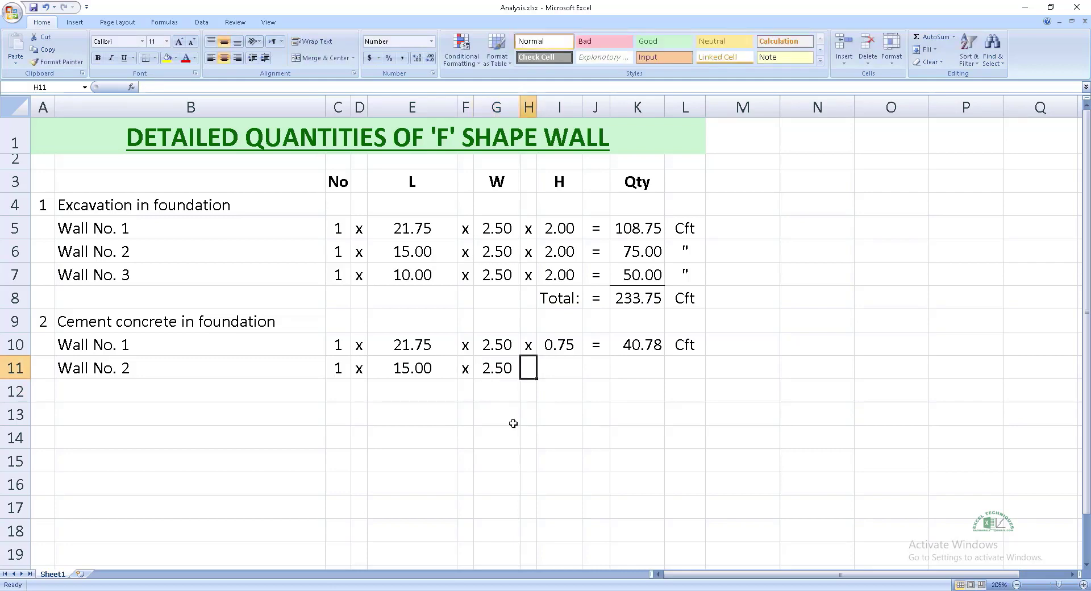
type("x")
key("Tab")
key("Return")
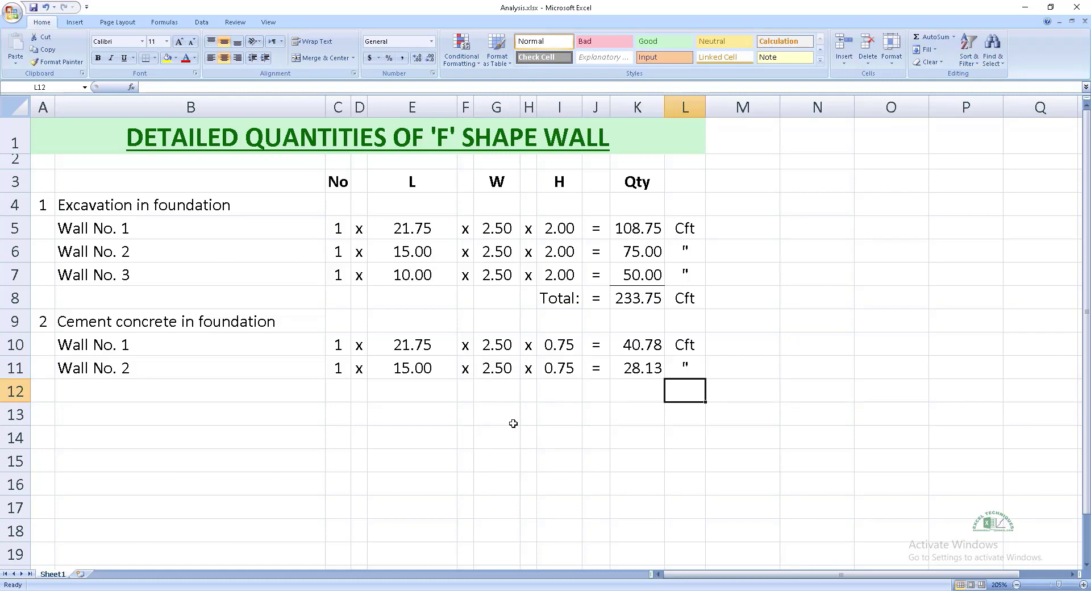
- Enter Wall No. 3's concrete row: 1 x 10.00 x 2.50 x 0.75
key("Home")
key("Right")
type("Wall No. 3")
key("Tab")
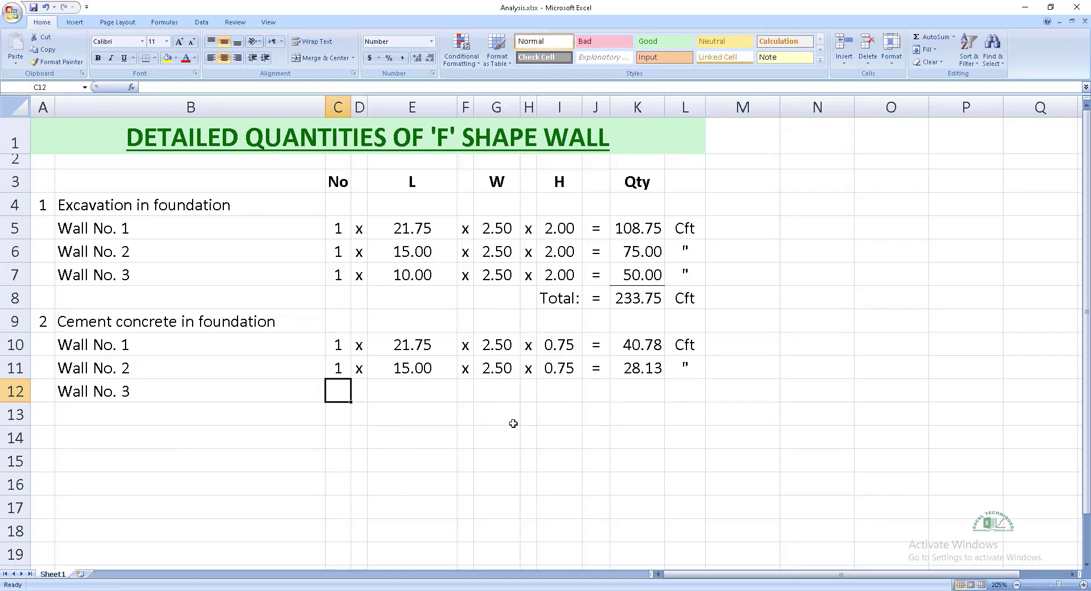
type("1\tx\t=")
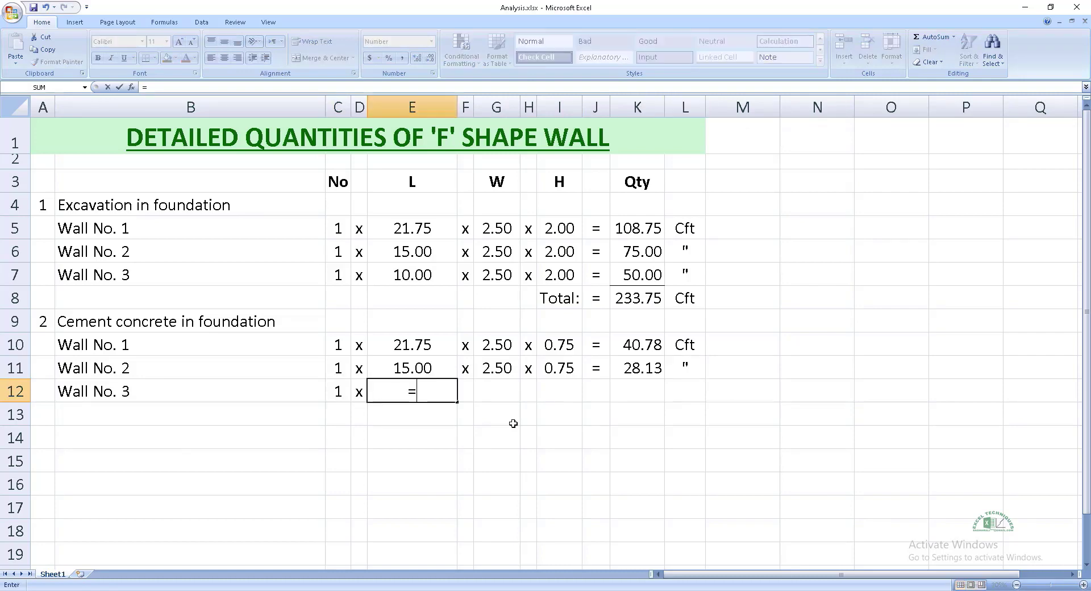
key("Up")
key("Up")
key("Up")
key("Tab")
type("x")
key("Tab")
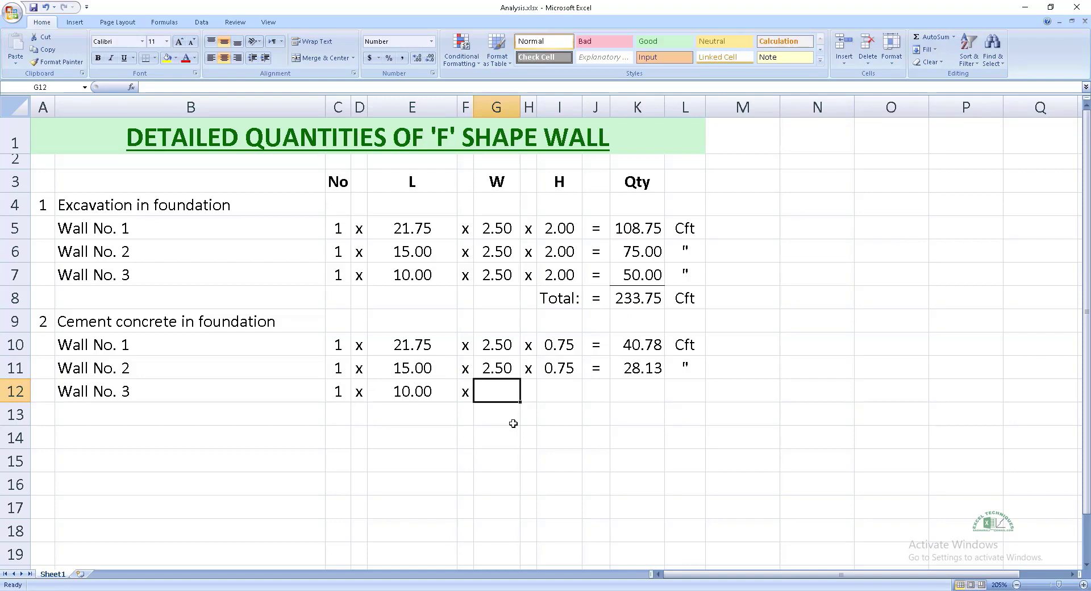
type("2.50\tx\t0")
type(".75")
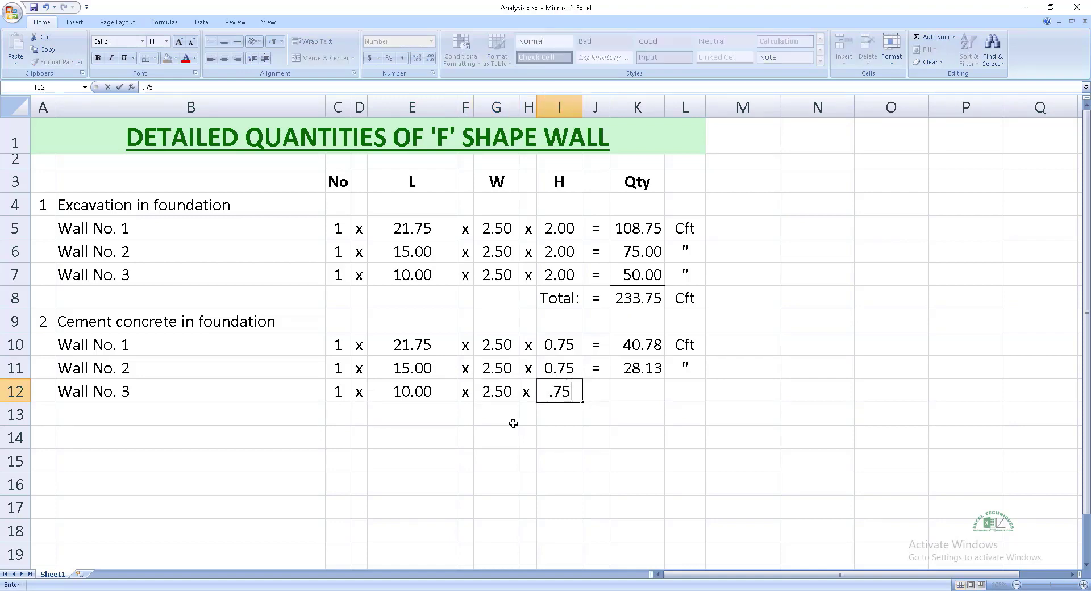
key("Tab")
- Fill the result formula down for Wall No. 3 and paste the 87.66 Cft total row
key("shift+Right")
key("shift+Right")
key("ctrl+d")
key("Down")
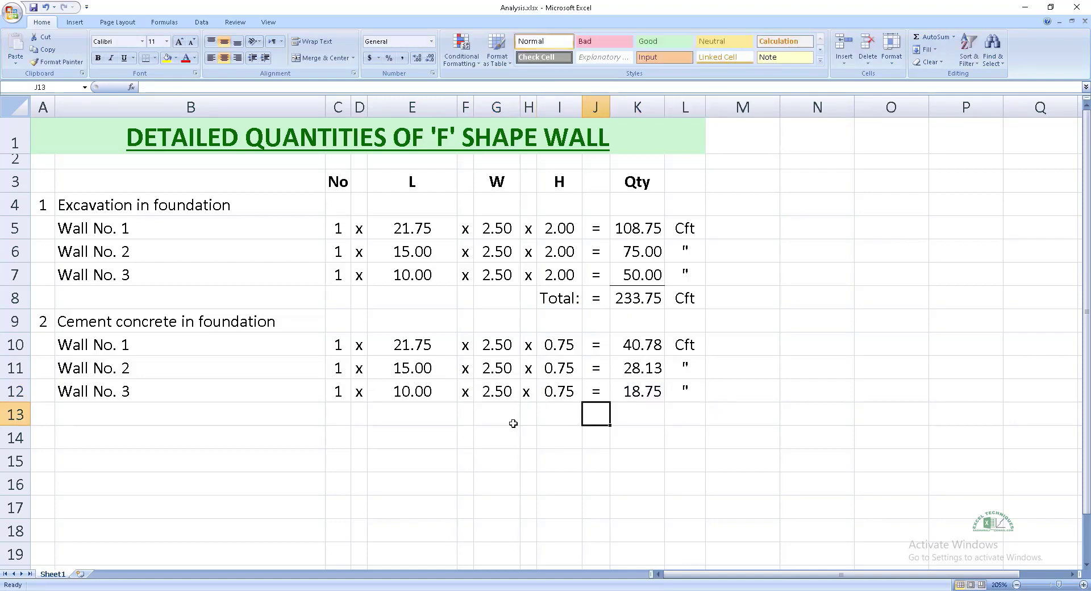
key("Left")
key("ctrl+v")
- Start row 15 as 'Wall No. 1 1st step' with count 1 and length formula =20+1.5-0.7 (20.75)
left_click(685, 434)
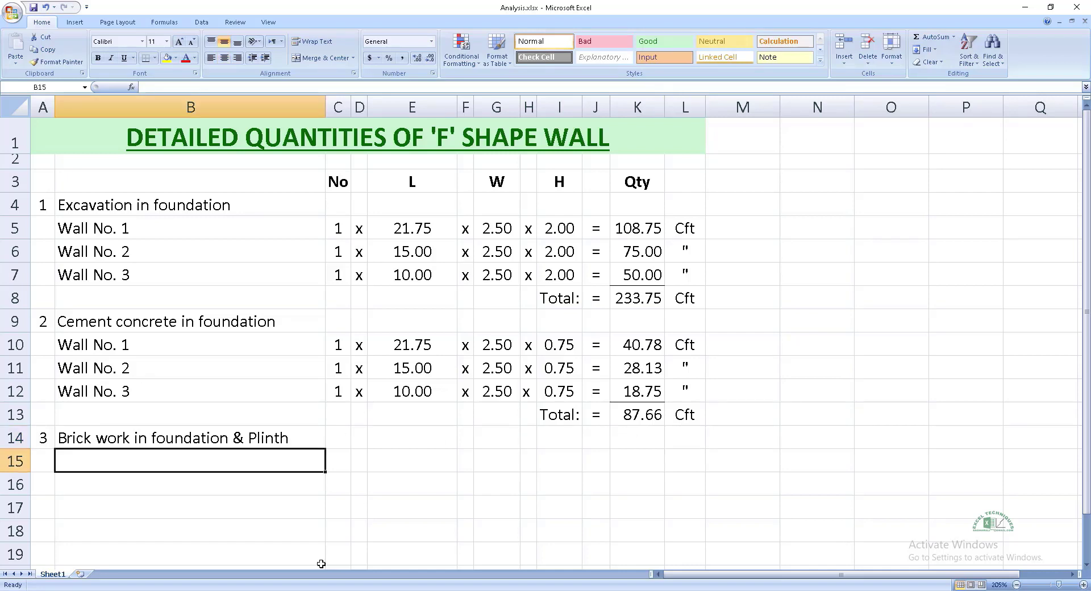
type("Wall No. 1 1st step")
key("Tab")
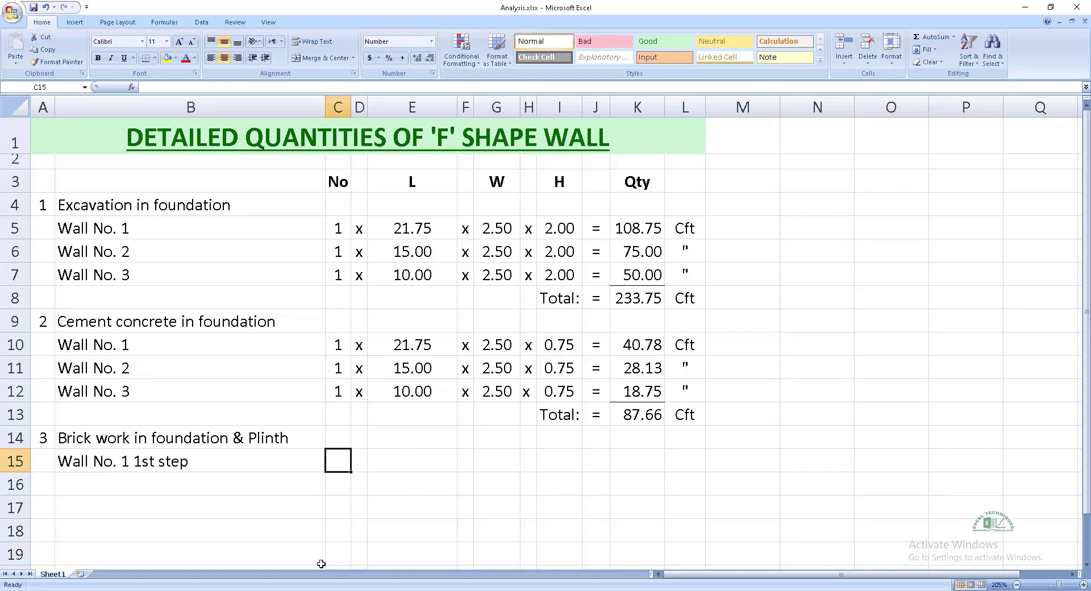
type("1")
key("Tab")
type("x")
key("Tab")
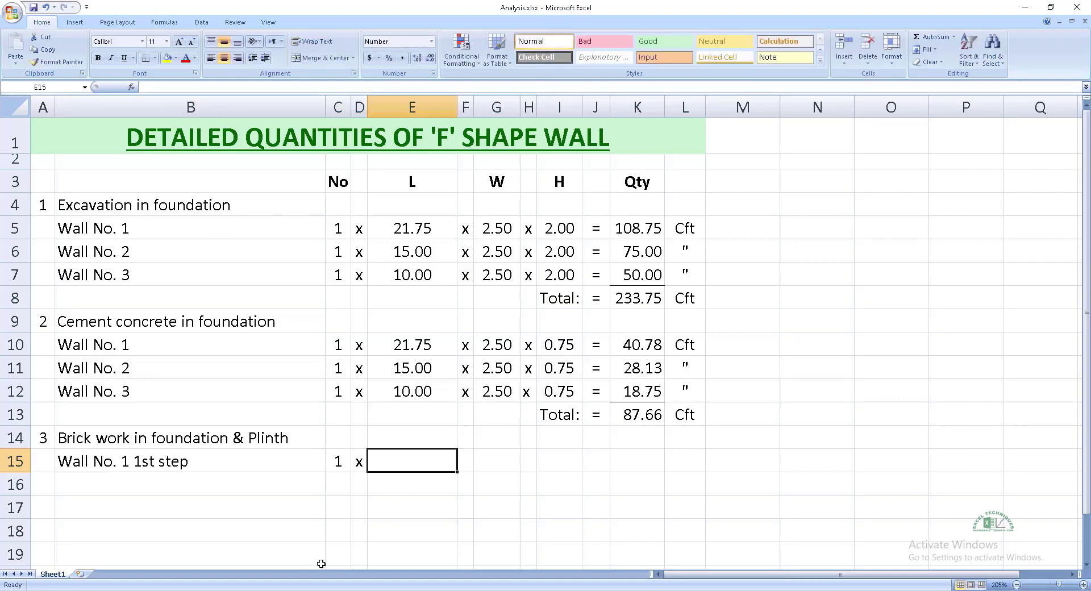
type("=20")
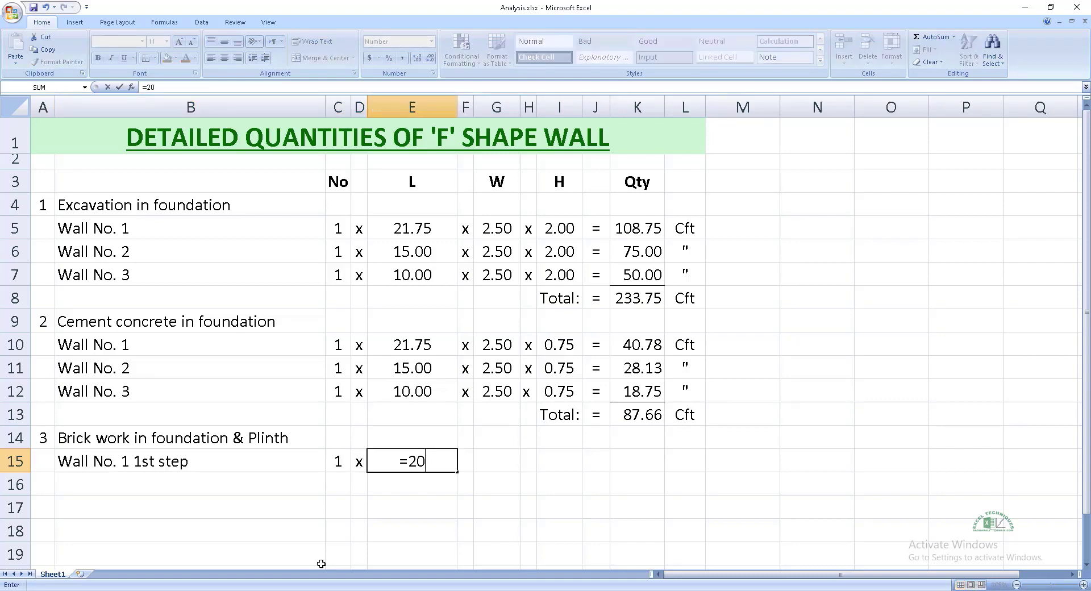
type("+")
type("1.5-0.")
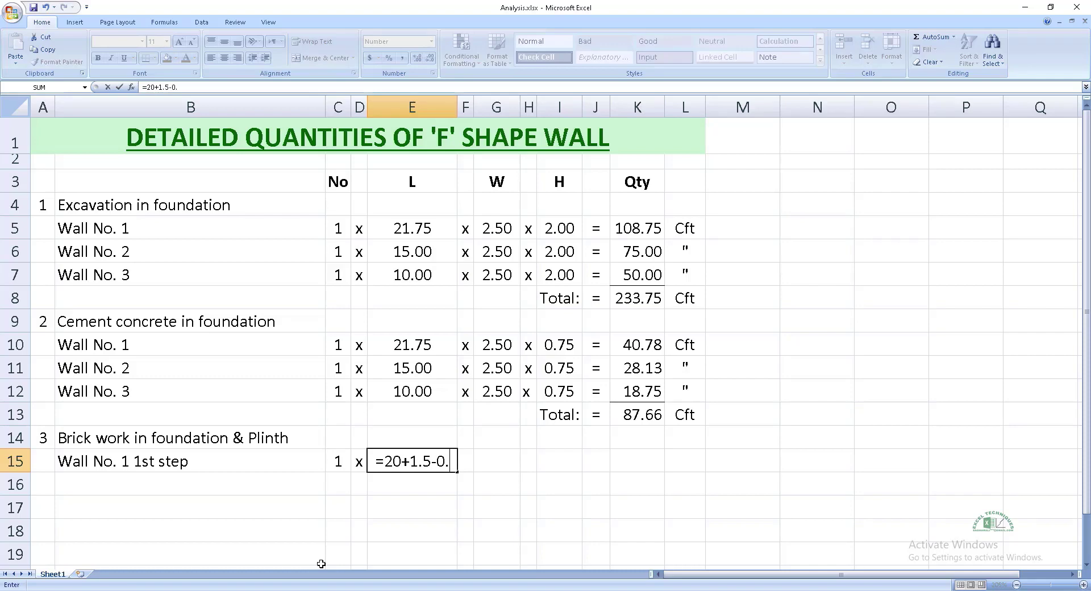
type("7")
key("Return")
- Complete row 15 with width 1.50, height 0.50 and a quantity of 15.56 Cft
key("Right")
type("x")
key("Right")
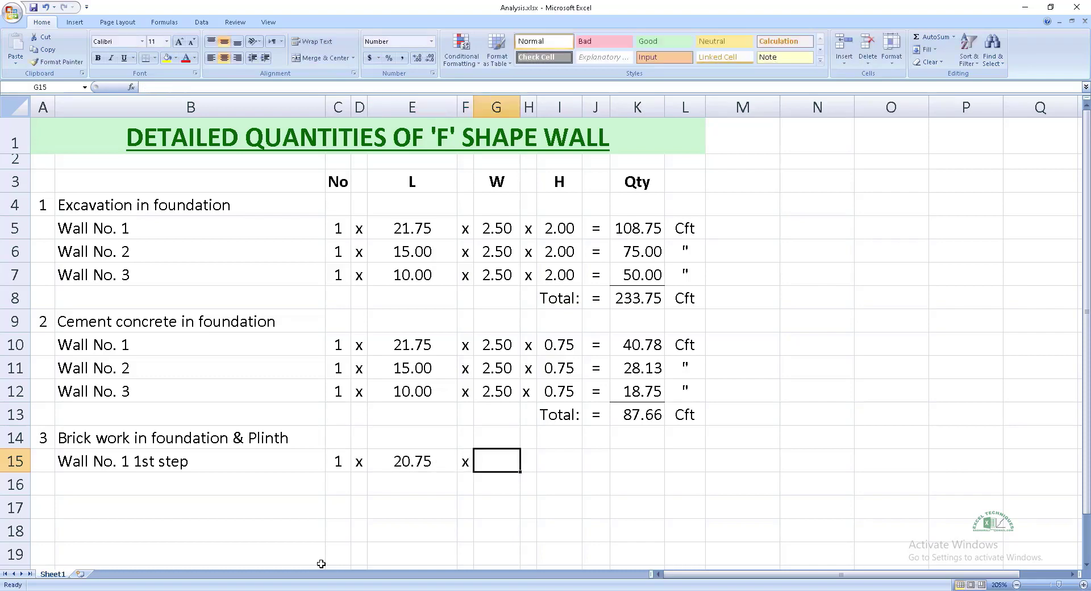
type("1")
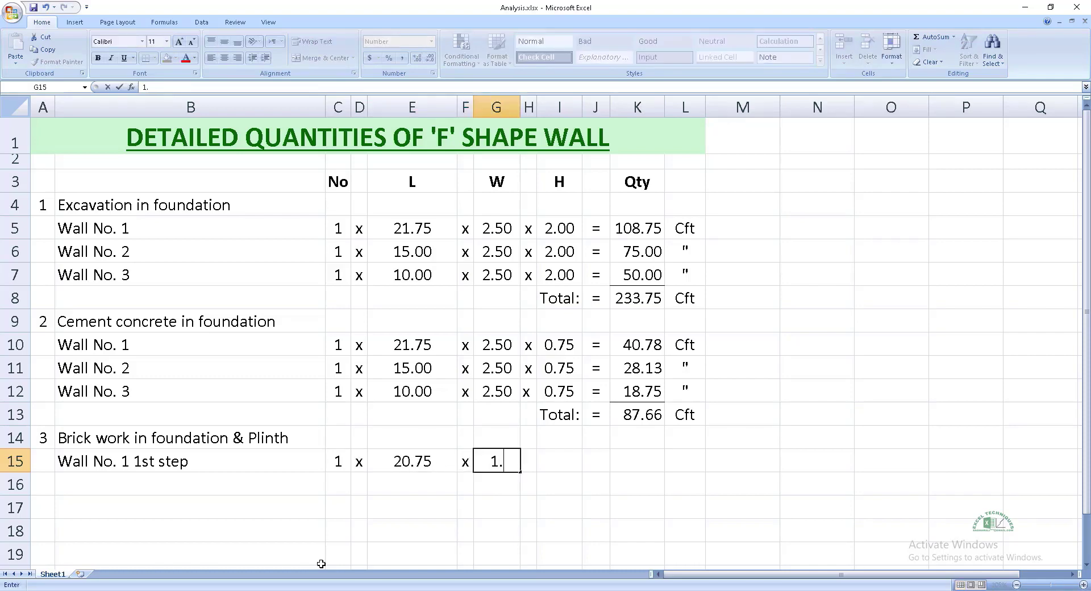
type(".5")
key("Right")
type("x")
key("Right")
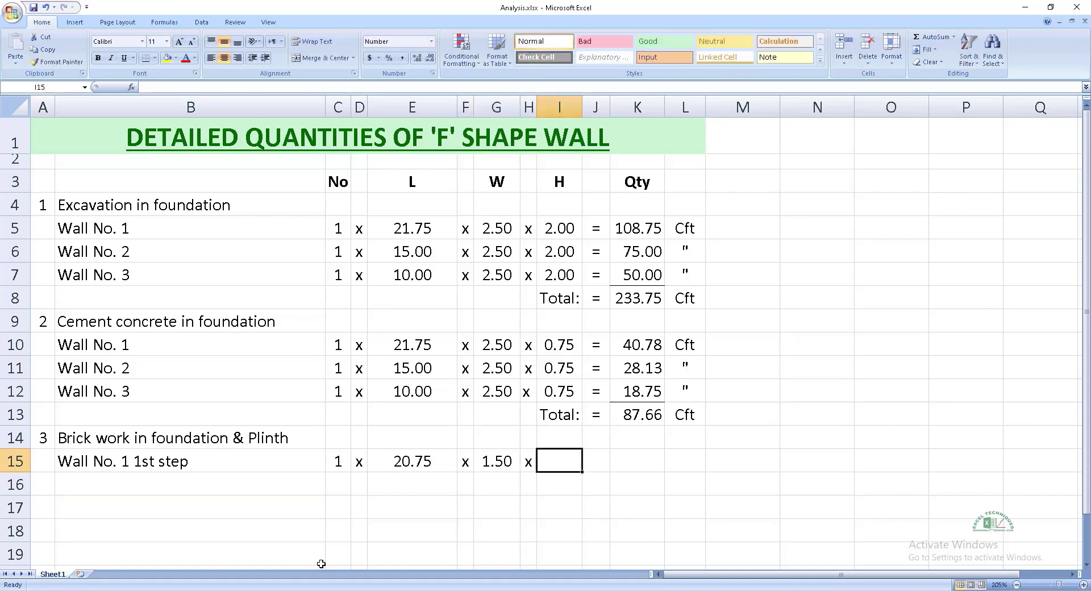
type("0.5")
key("Right")
type("'=")
key("Right")
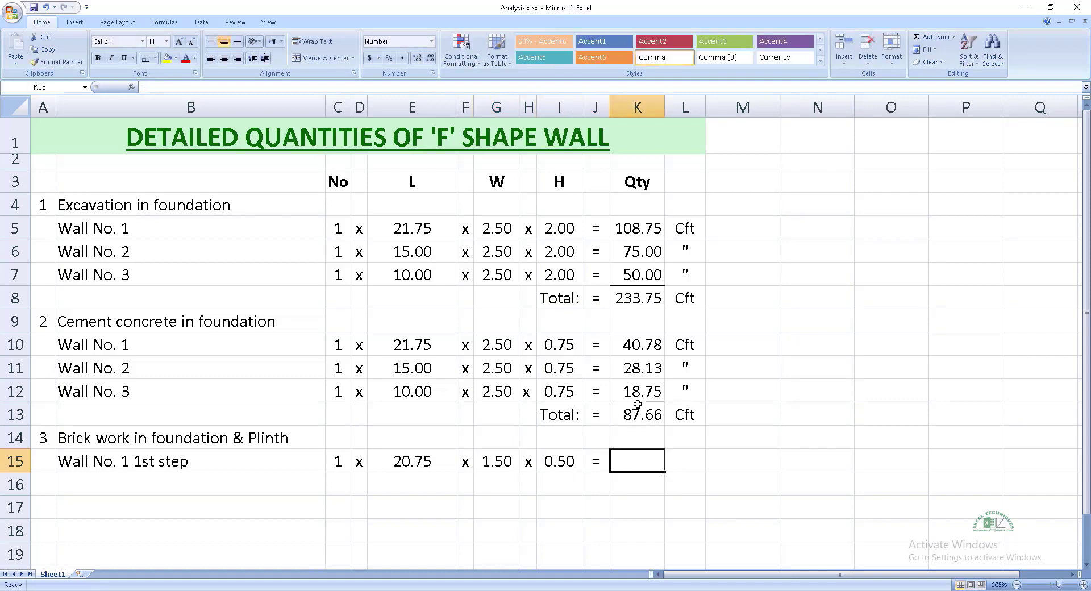
key("Return")
left_click(210, 485)
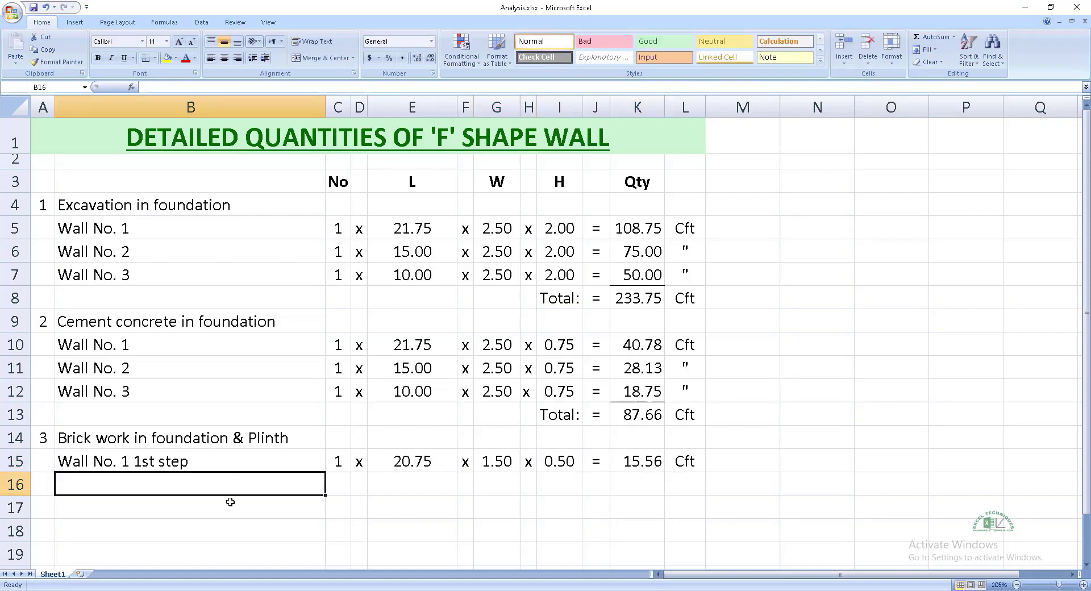
- Add the ditto '2nd step' row with count 1, length =E15-0.375 (20.375) and width 1.125
type("-\"-          2nd step")
key("Right")
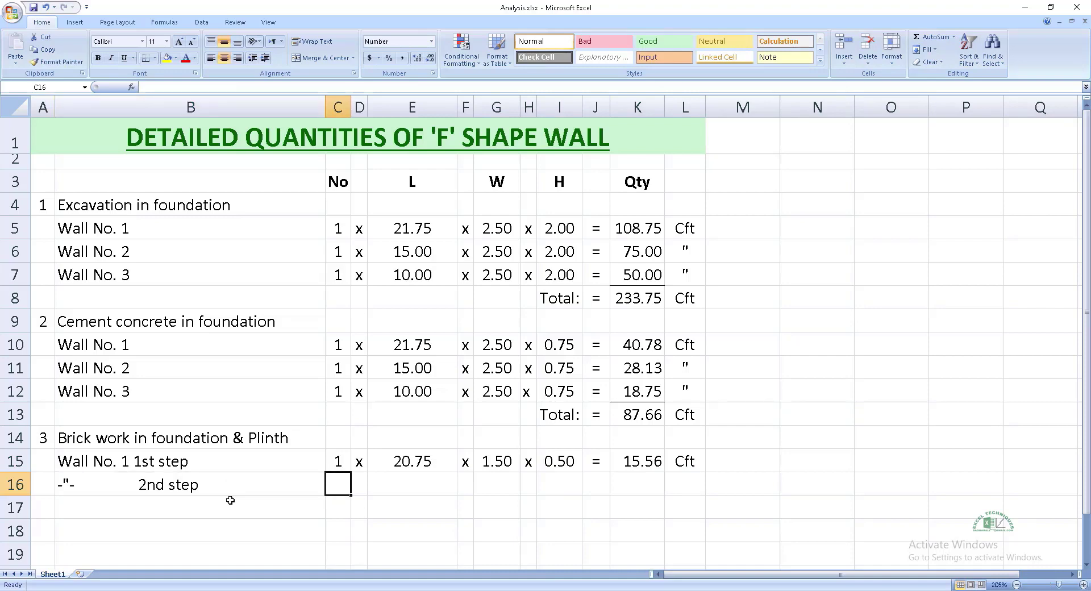
type("1")
key("Right")
type("x")
key("Right")
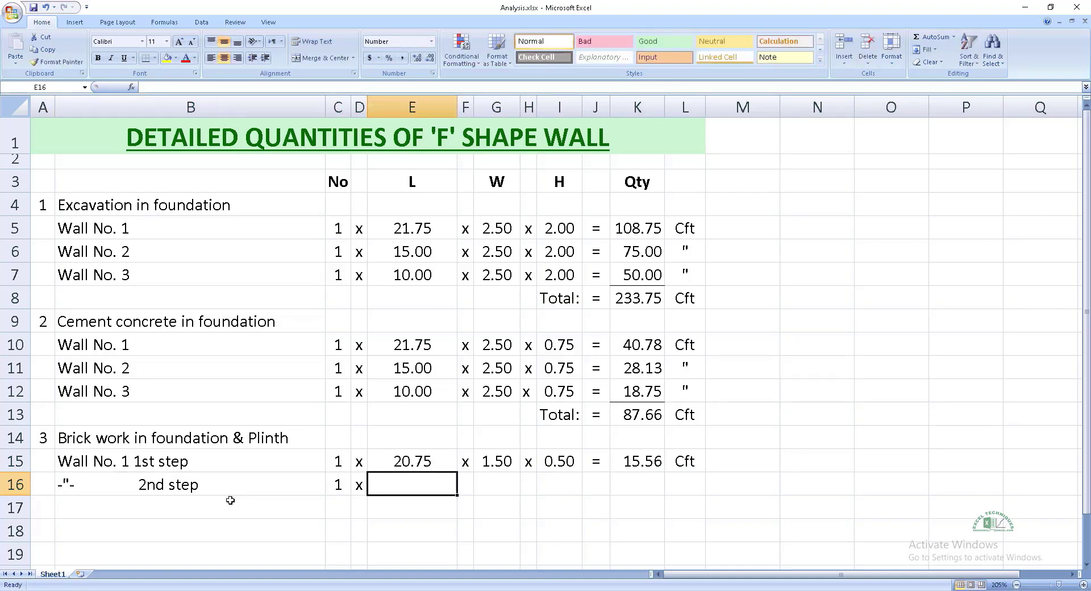
type("=E15-0.375")
key("ctrl+Return")
left_click(417, 58)
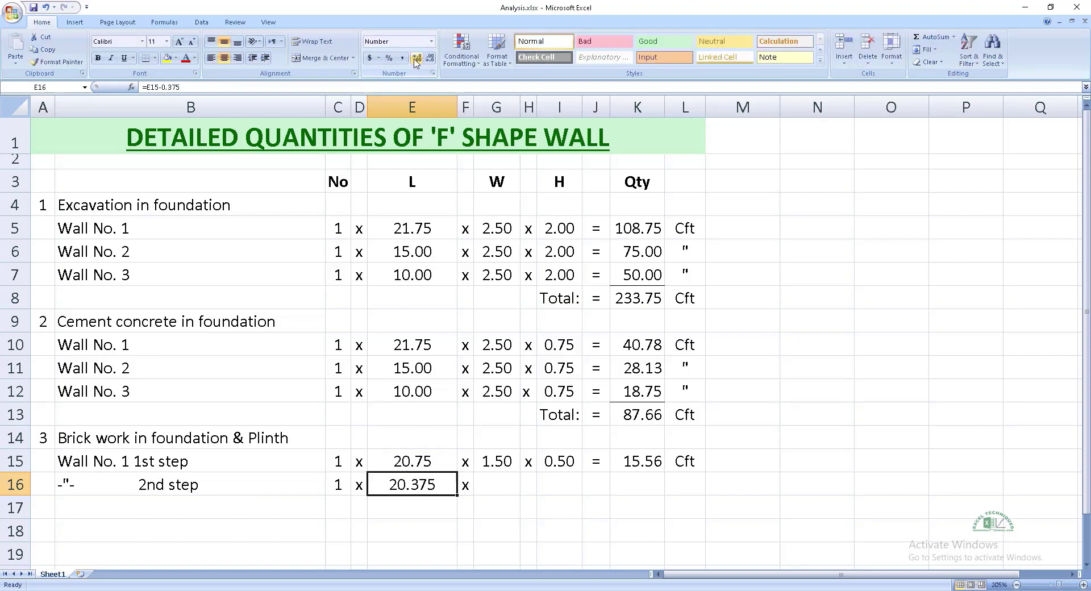
key("ctrl+c")
key("Right")
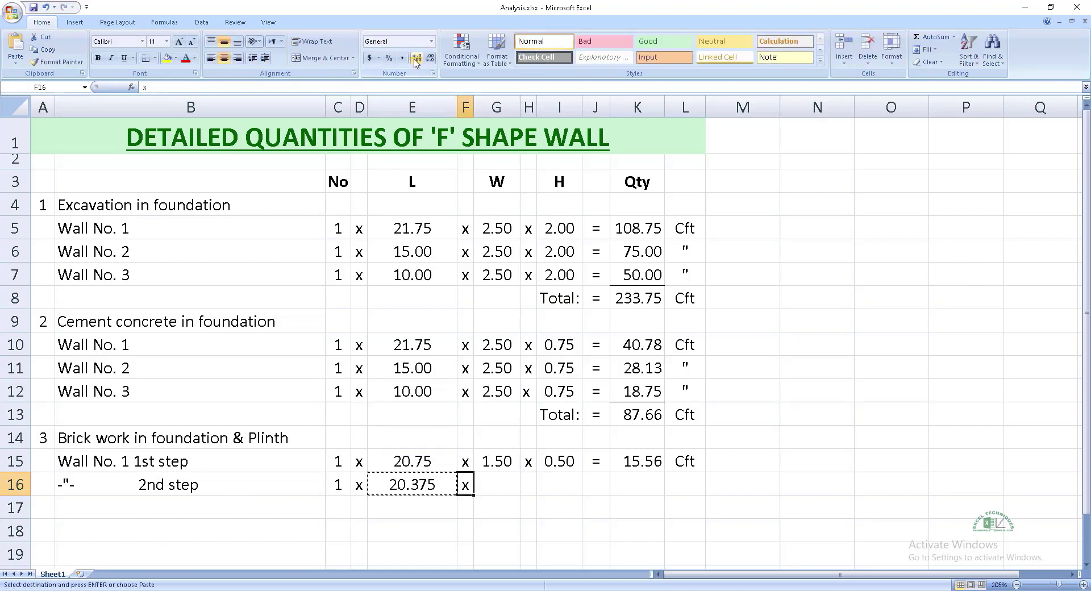
key("Right")
key("Return")
- Copy row 15's height, equals and quantity into row 16, giving 11.46 with a ditto unit
key("Right")
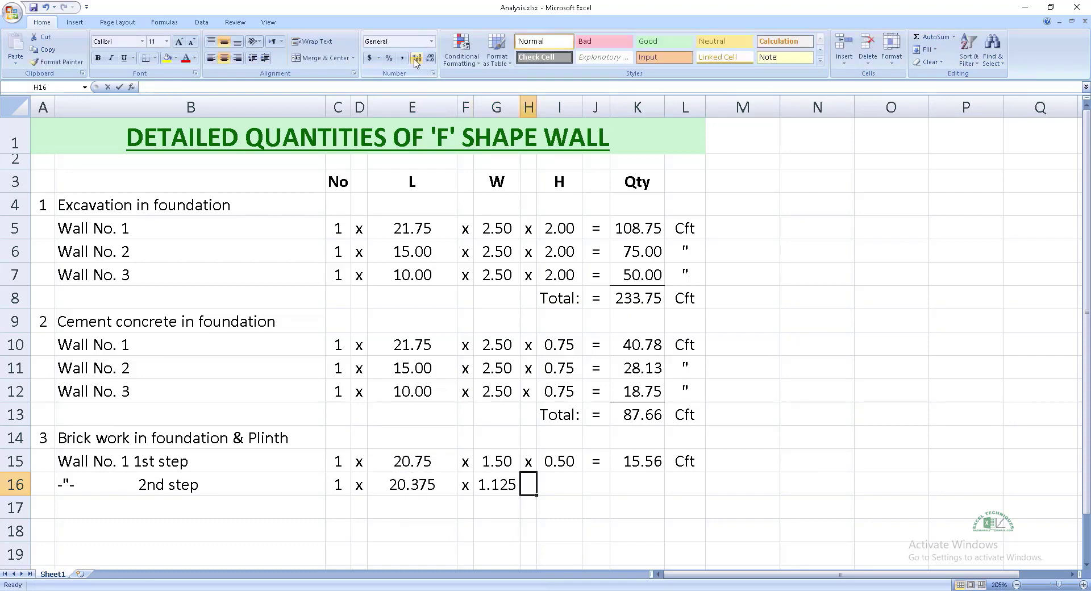
type("x")
key("Right")
key("Up")
key("shift+Right")
key("shift+Right")
key("ctrl+c")
key("Down")
key("ctrl+v")
key("Right")
key("Right")
key("Right")
type("\"")
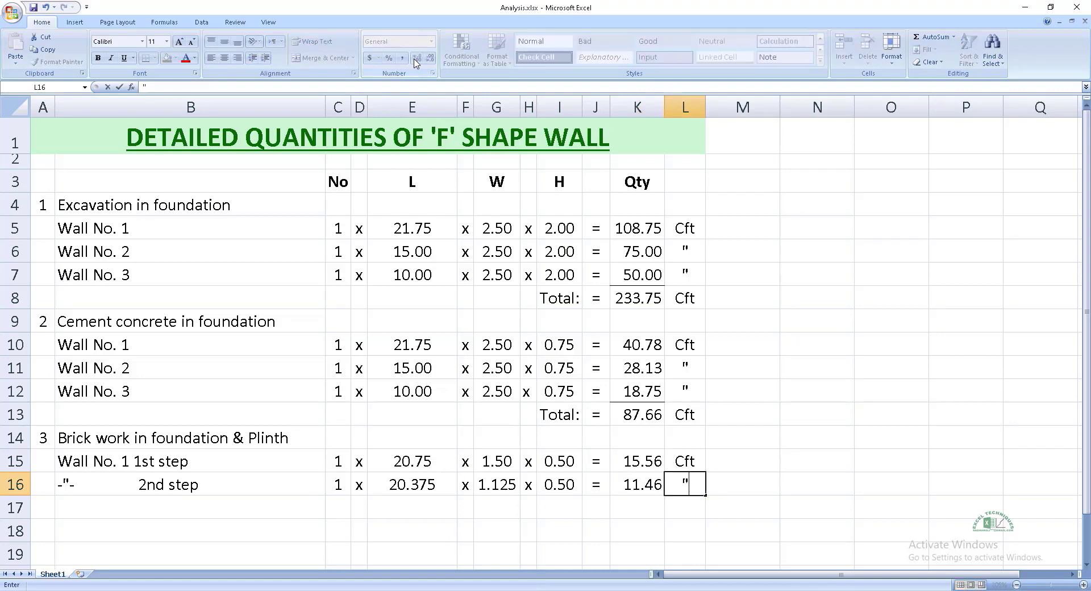
key("Return")
- Add the ditto '3rd step' row 17 with count 1 and length 20.00
key("Home")
key("Right")
type("-\"-                3rd step")
key("Return")
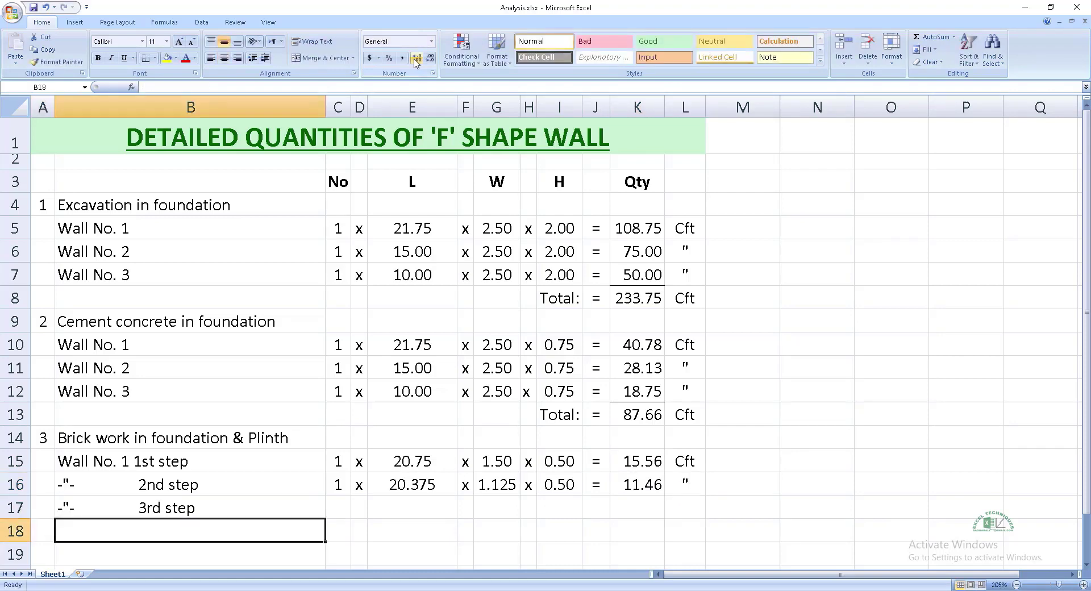
key("Up")
key("Right")
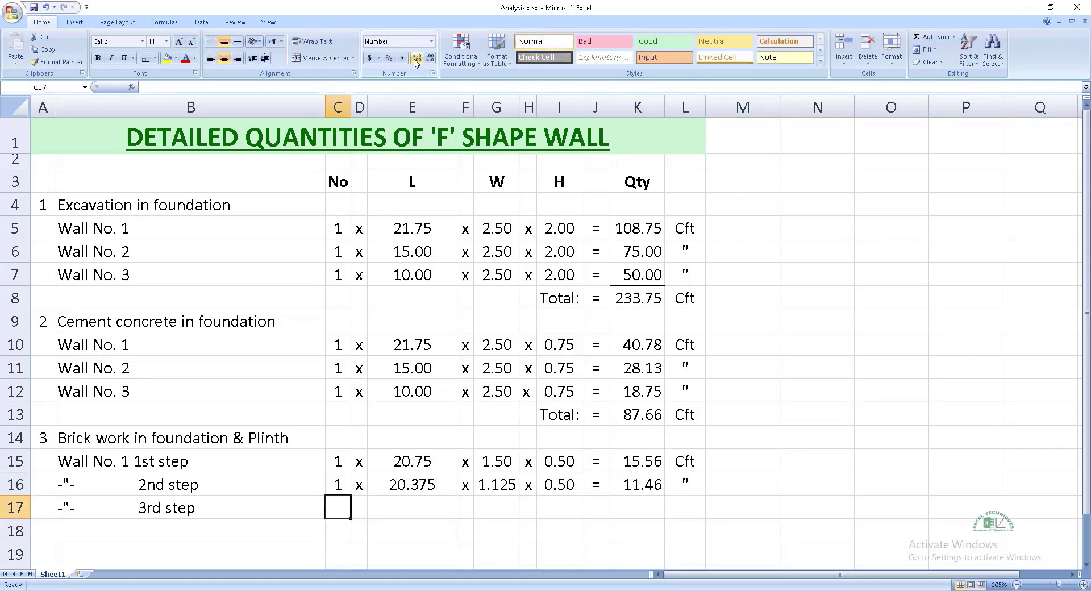
type("1")
key("Right")
type("x")
key("Right")
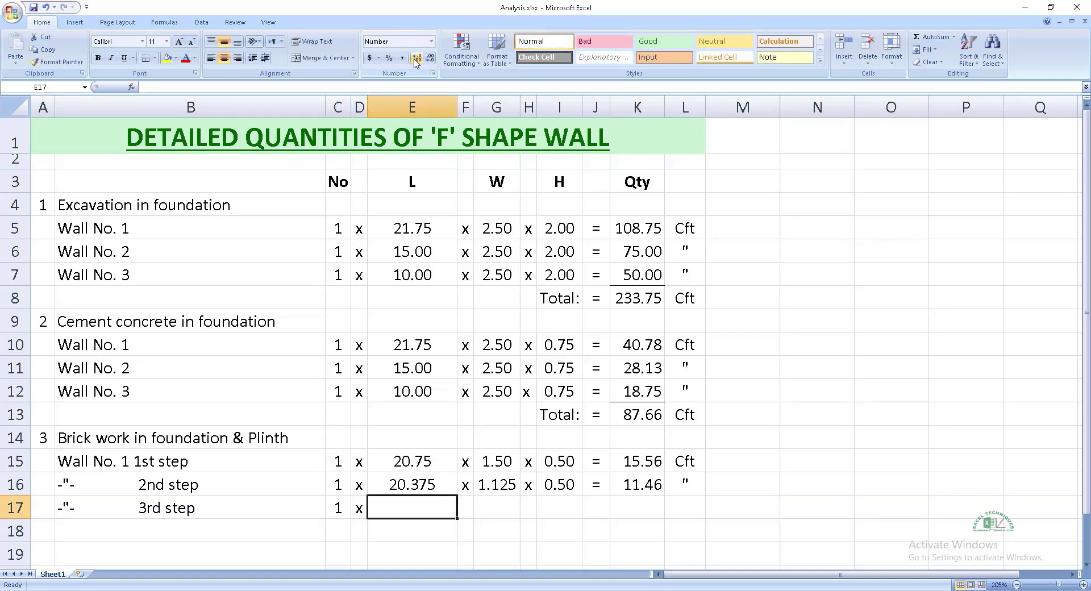
type("20")
key("ctrl+Return")
left_click(416, 58)
left_click(429, 58)
- Give row 17 width 0.75 and height 0.75, then copy the equals, quantity and unit cells for 11.25
key("Right")
type("x")
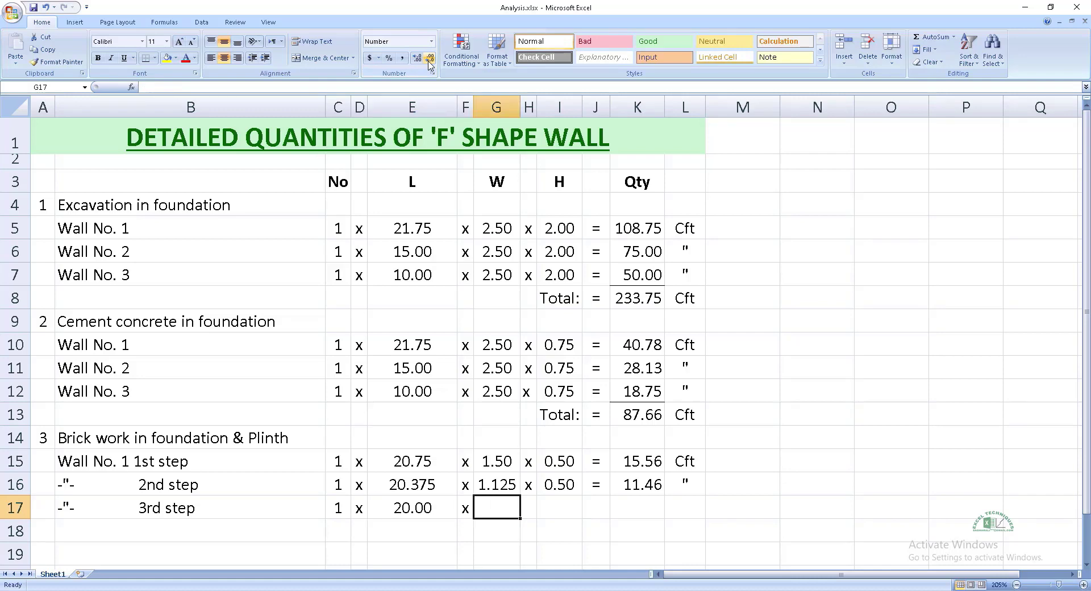
type("0.75")
key("ctrl+Return")
left_click(430, 58)
key("Right")
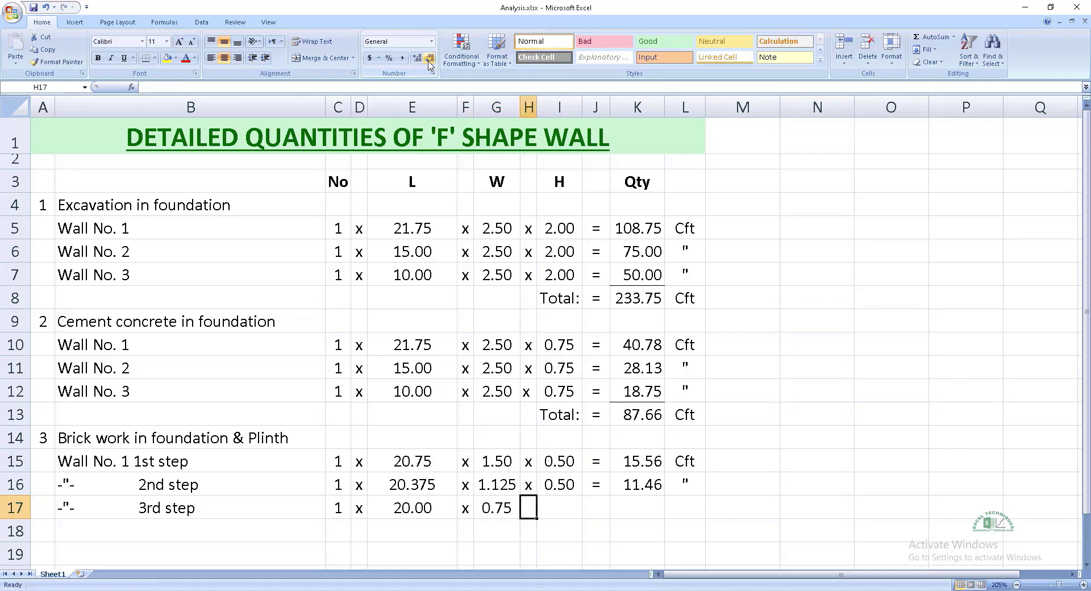
type("x")
key("Right")
type("0.")
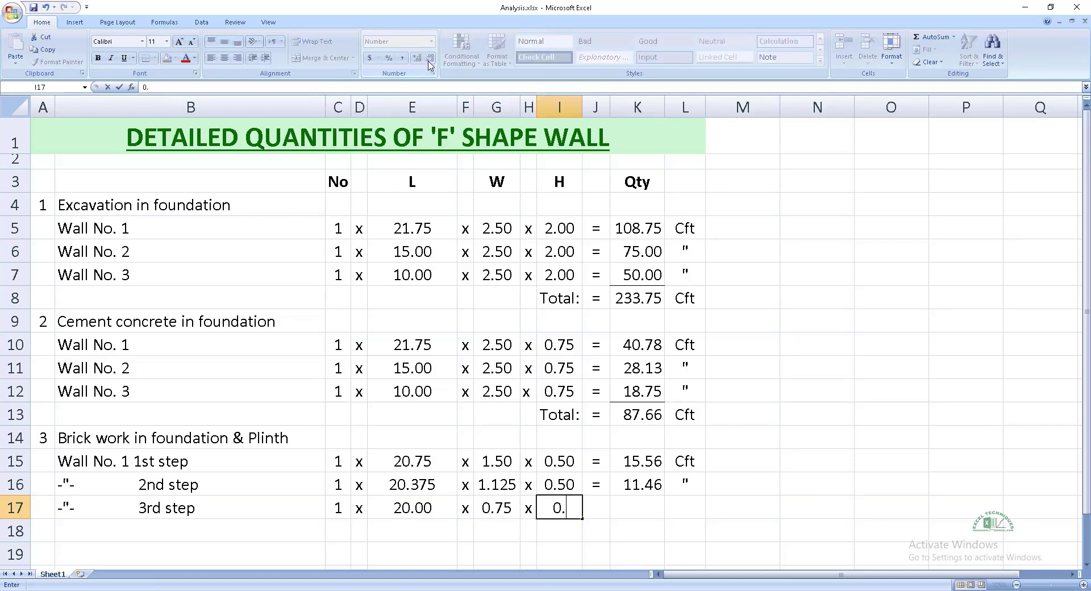
type("75")
key("Right")
key("Up")
key("shift+Right")
key("shift+Right")
key("ctrl+c")
key("Down")
key("Return")
key("Down")
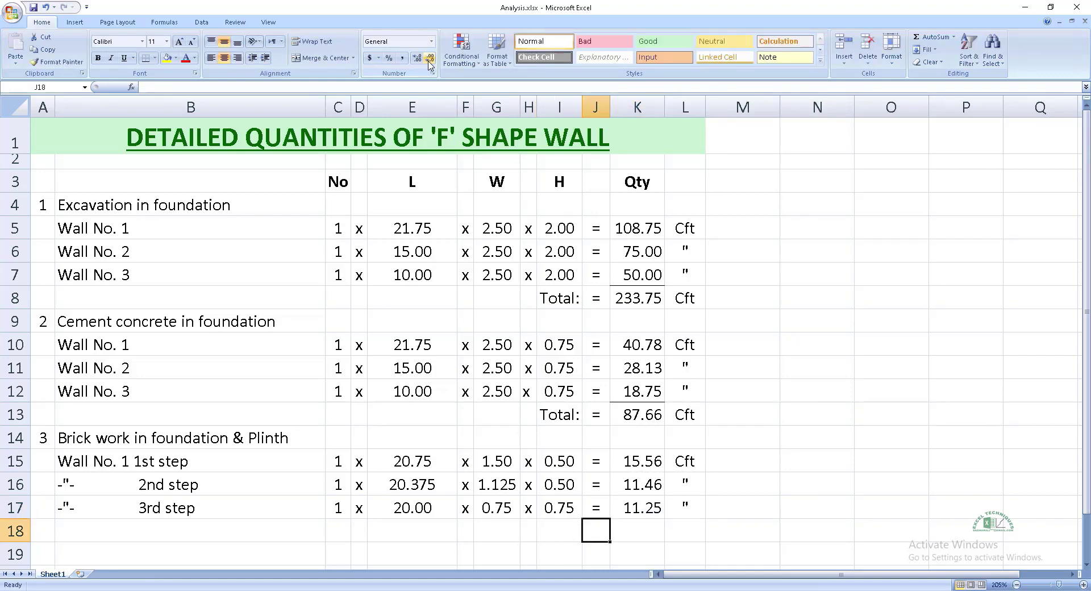
- Label row 18 'Wall No. 2 1st step' with count 1 and a length linked to 15.00
scroll(133, 378, "down", 2)
left_click(133, 386)
type("Wall No. 2 1st step")
key("Tab")
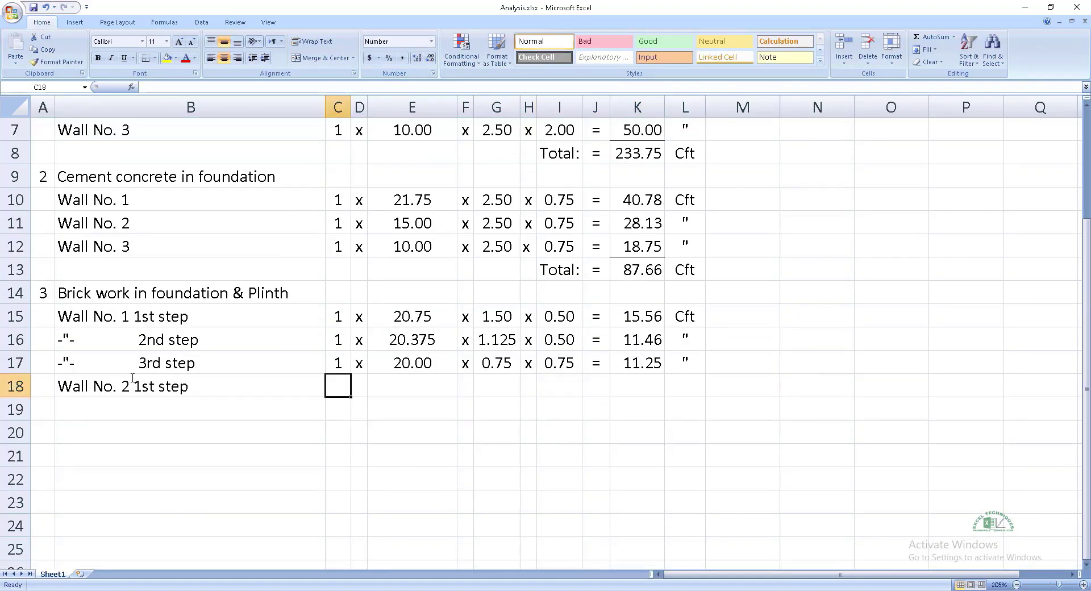
type("1")
key("Tab")
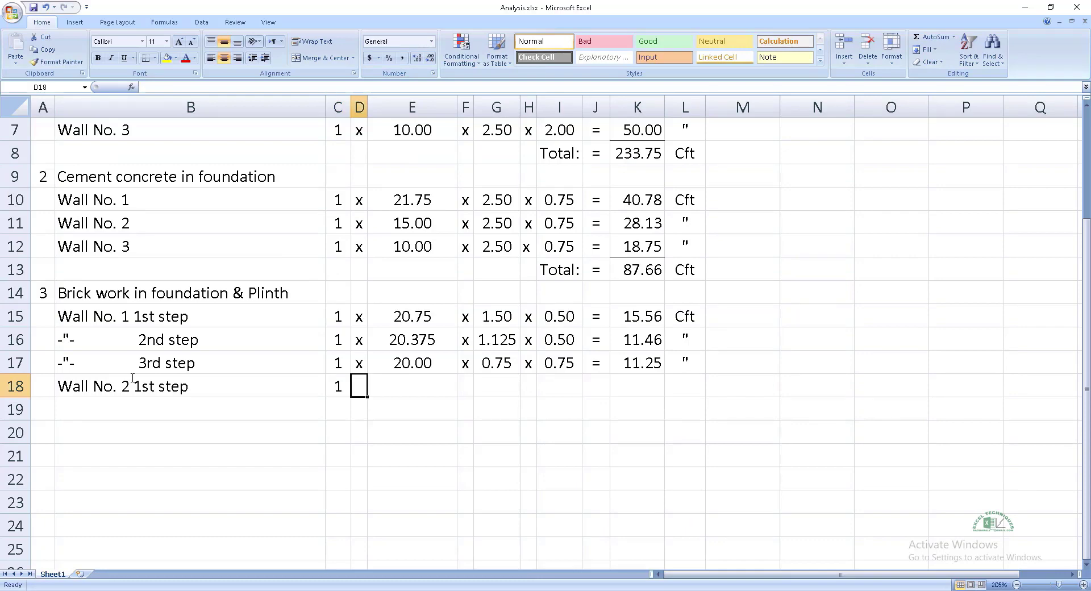
type("x")
key("Tab")
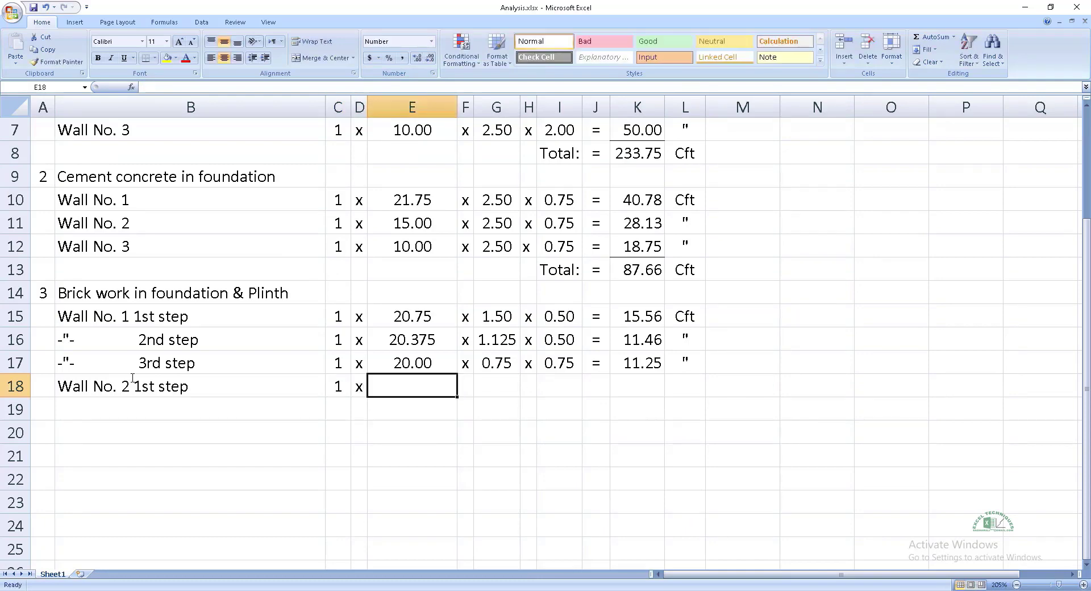
type("=")
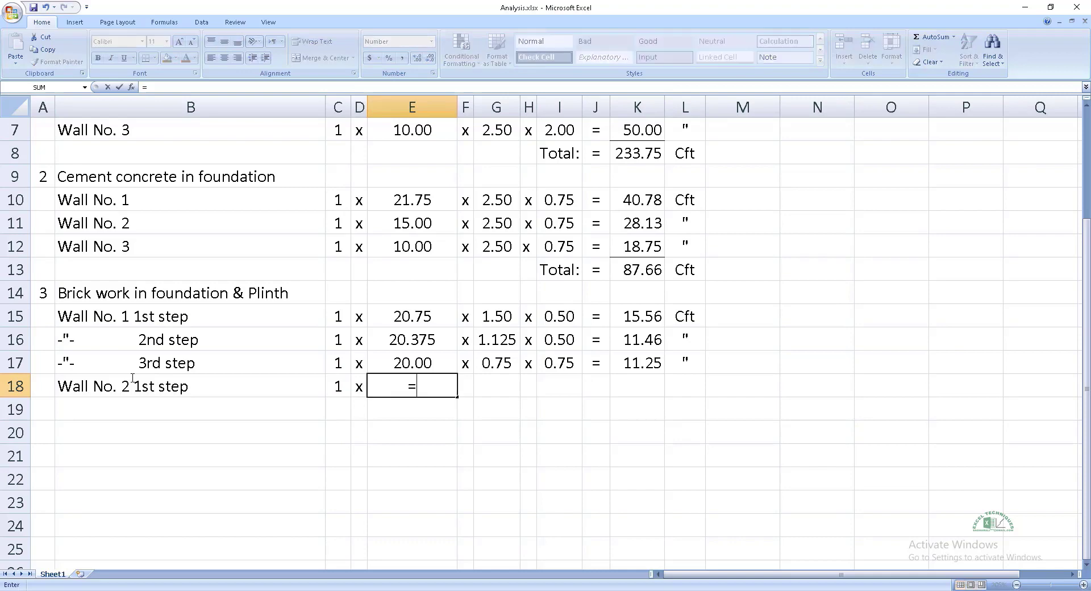
left_click(399, 228)
key("Tab")
- Link row 18's width to the 1.50 and height to row 15's 0.50
type("x")
key("Tab")
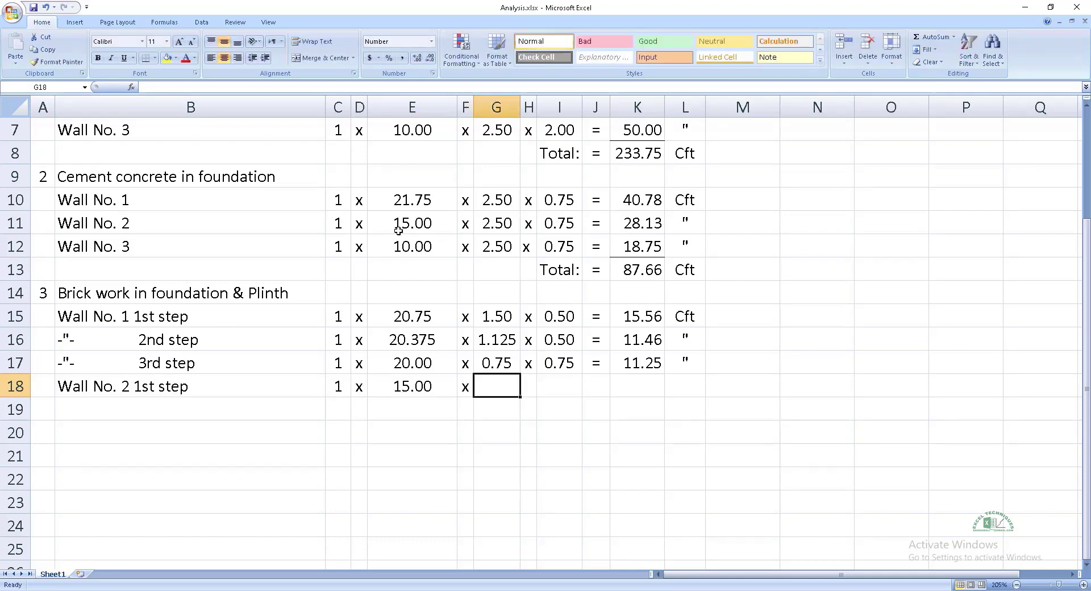
type("=")
left_click(501, 314)
key("Tab")
type("x")
key("Tab")
type("=")
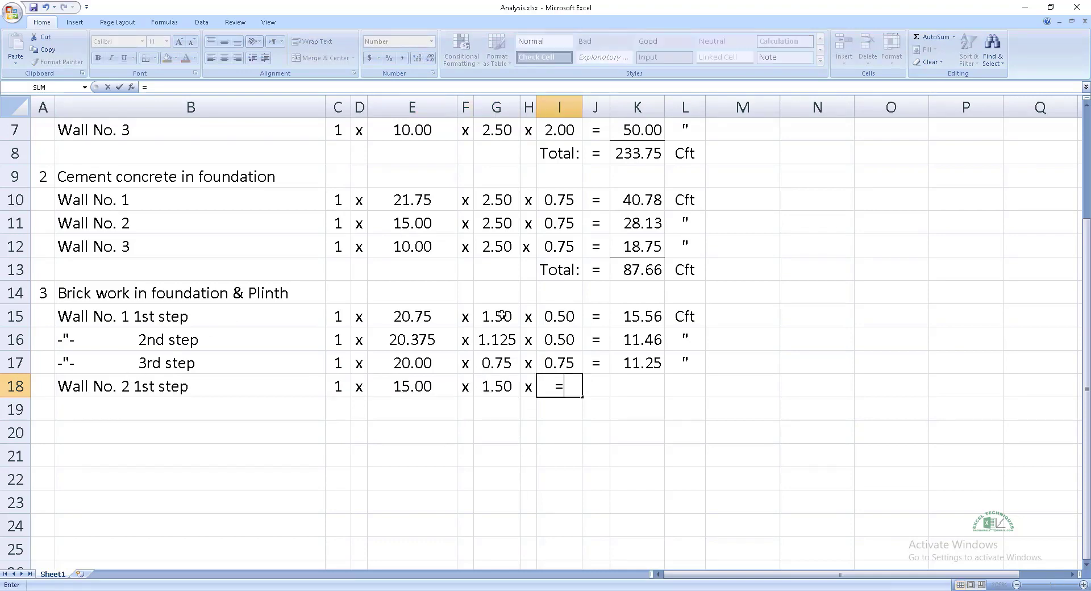
left_click(564, 316)
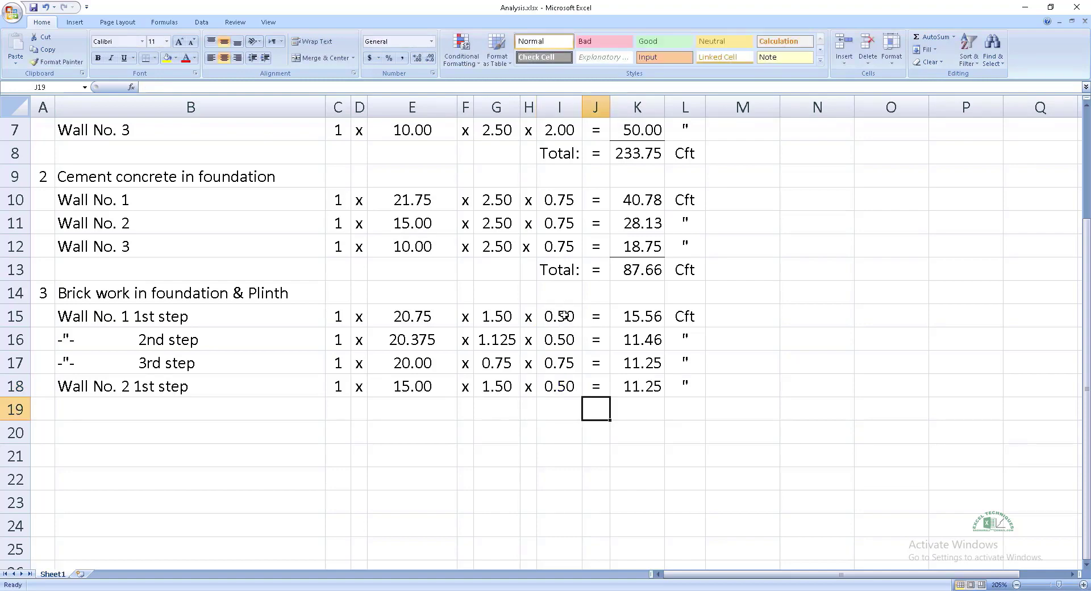
- Fill the 2nd step row 19 with count 1, length 15 and width 1.125
type("1")
key("Tab")
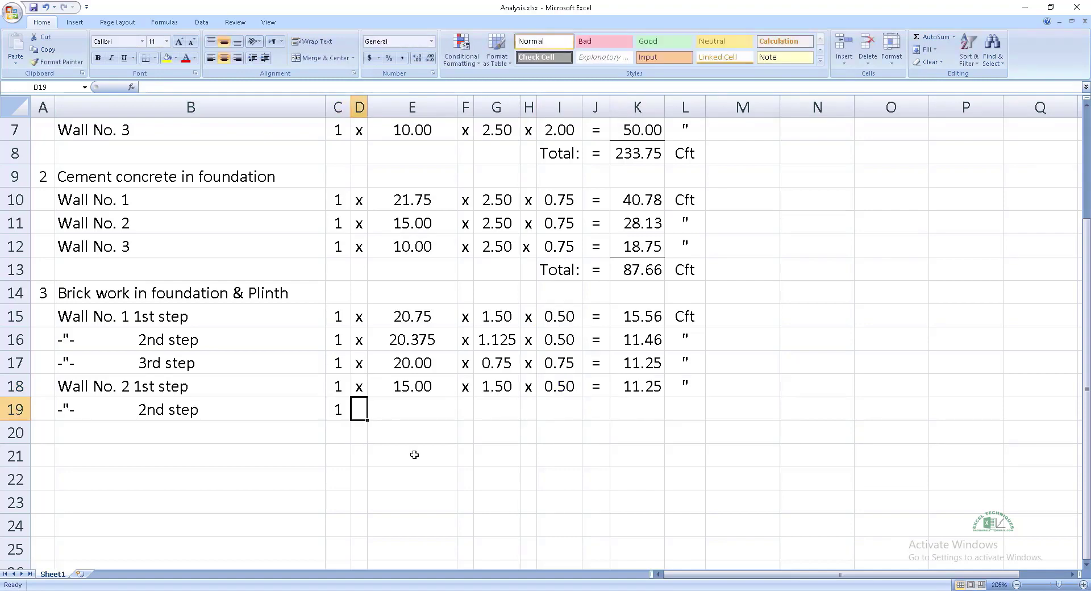
type("x")
key("Tab")
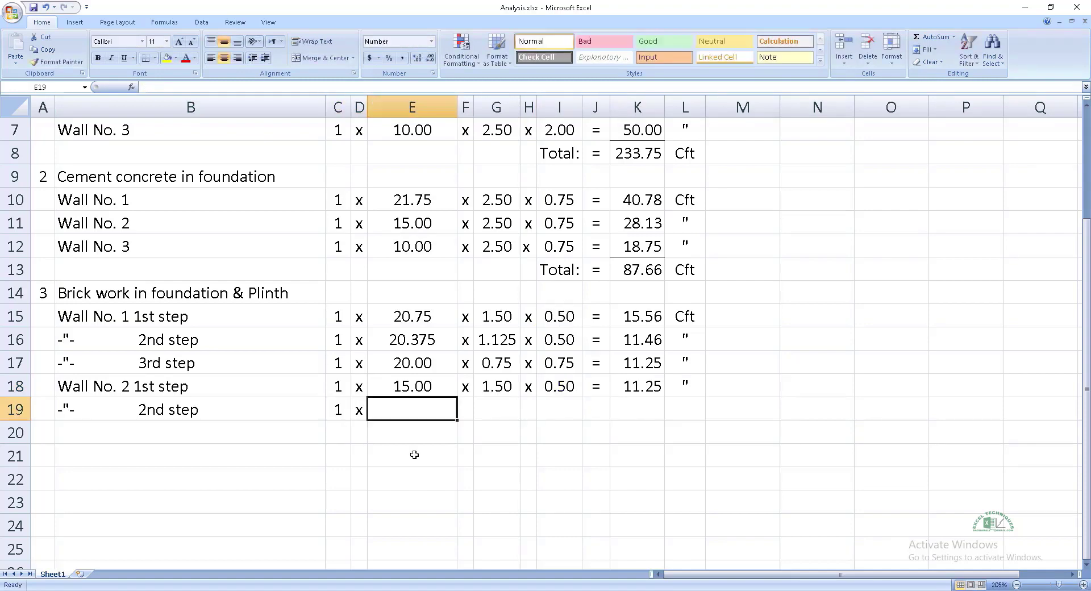
type("15")
key("Tab")
type("x")
key("Tab")
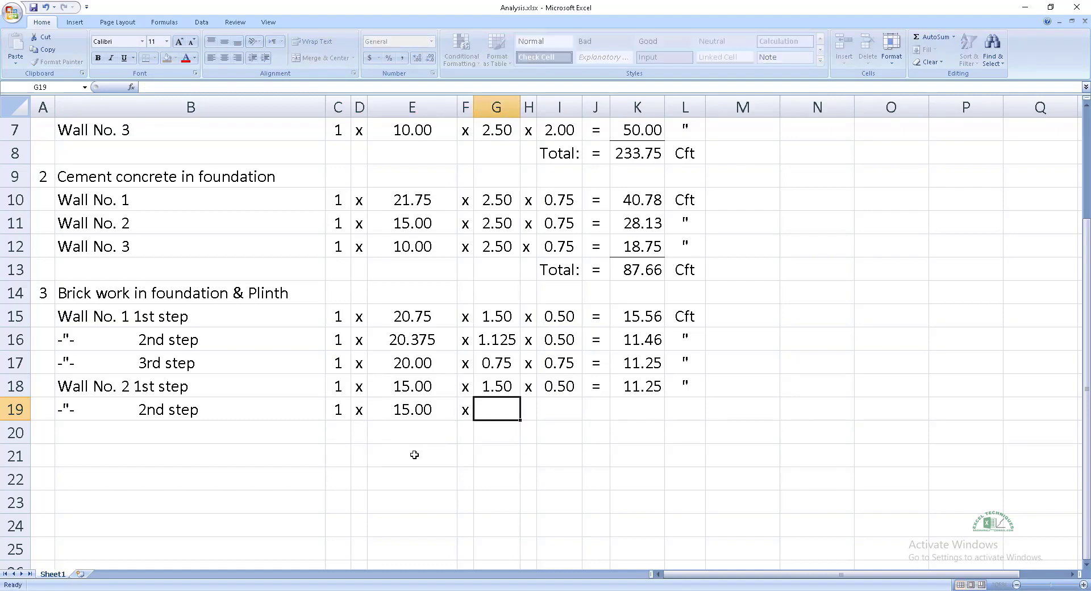
type("1.125")
key("Tab")
- Finish row 19 with height 0.50, the filled-down quantity 8.44 and a ditto unit
type("x")
key("Tab")
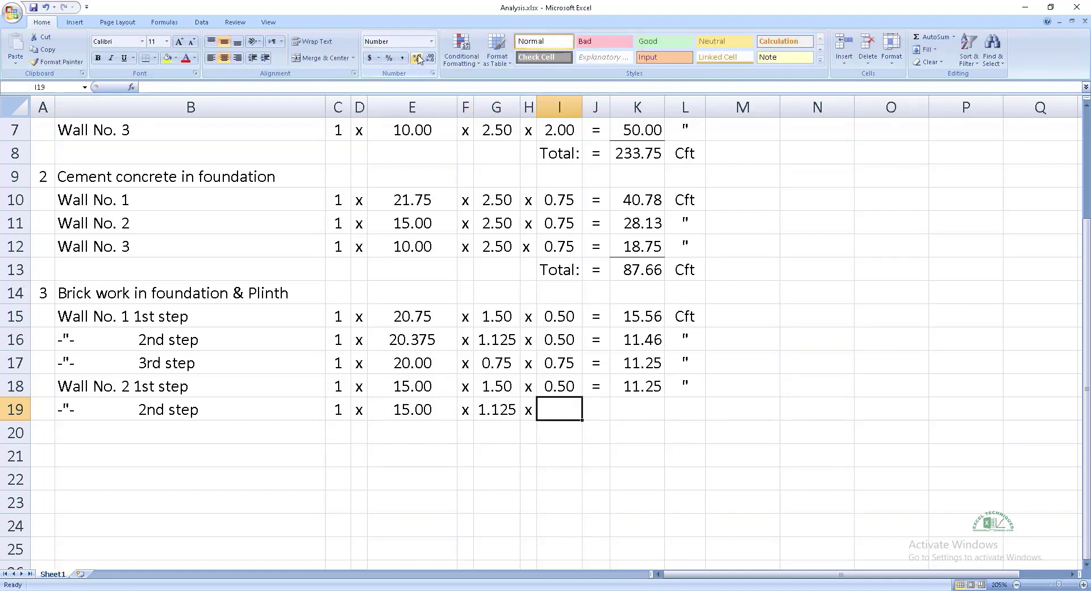
type("0.5")
key("Tab")
type("=")
key("Tab")
key("ctrl+d")
key("Tab")
type("\"")
key("Return")
- Copy the '3rd step' label from B17 into B20
key("Home")
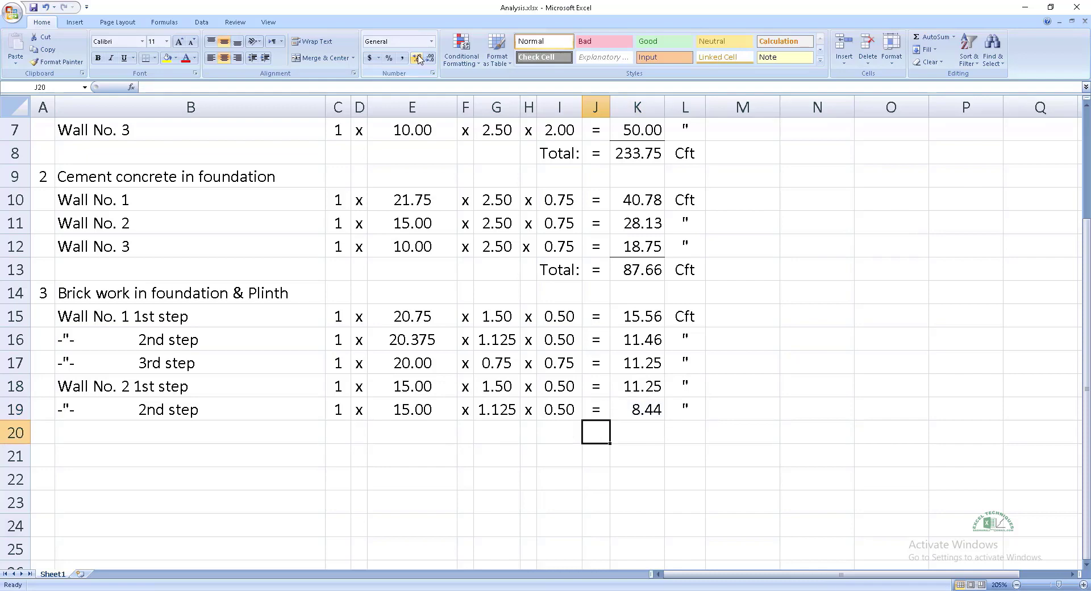
key("Right")
key("Up")
key("Up")
key("Up")
key("ctrl+c")
key("Down")
key("Down")
key("Down")
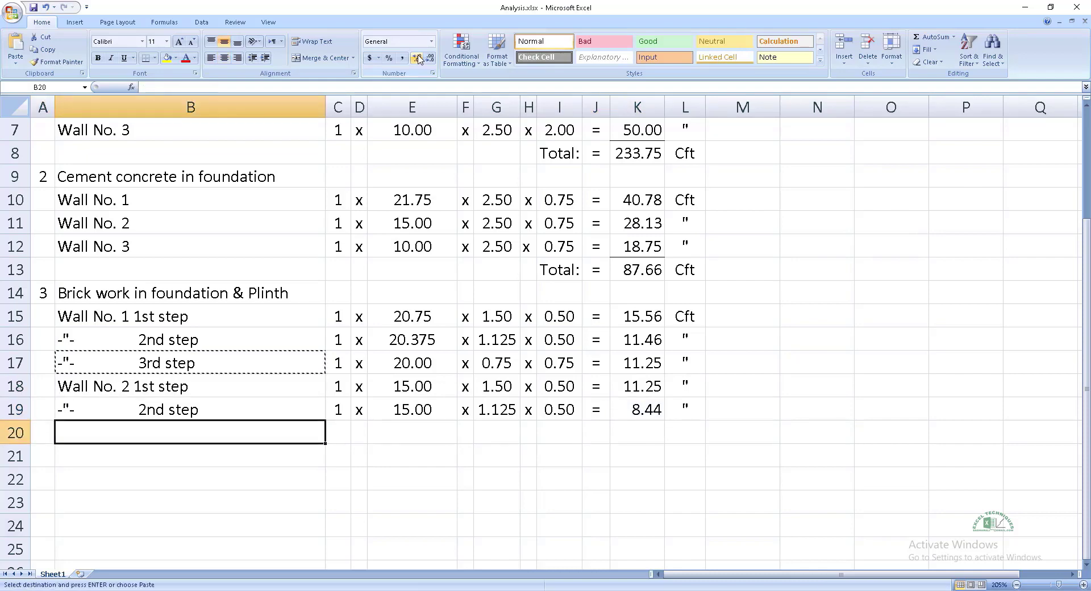
key("ctrl+v")
key("Tab")
- Fill row 20 with 1 x 15.00 x 0.75 dimensions, filling the length down
type("1")
key("Tab")
type("x")
key("Tab")
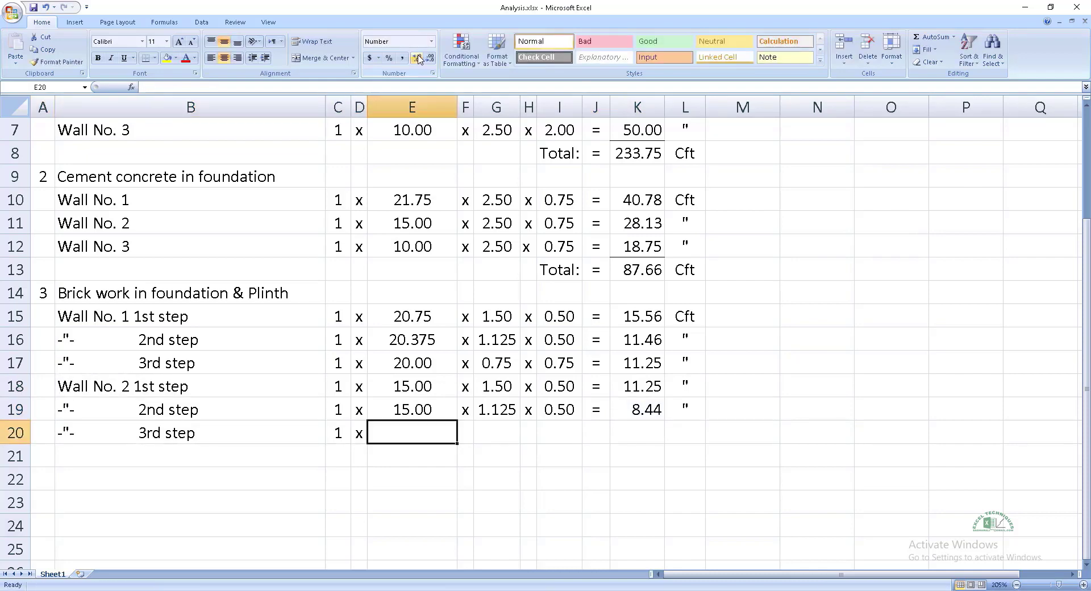
key("ctrl+d")
key("Tab")
type("x")
key("Tab")
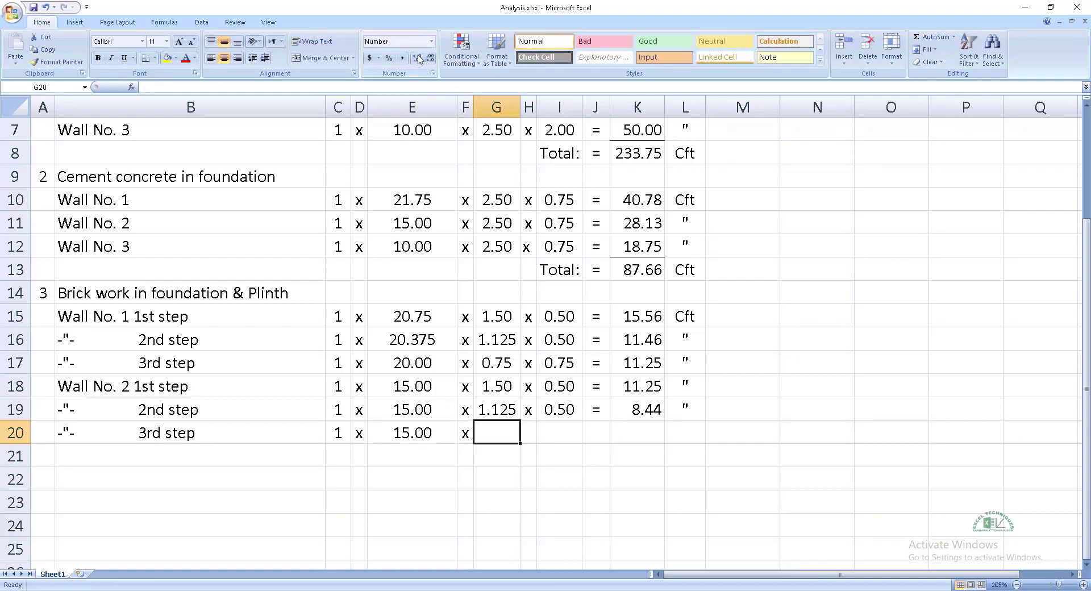
type("0.75")
key("Tab")
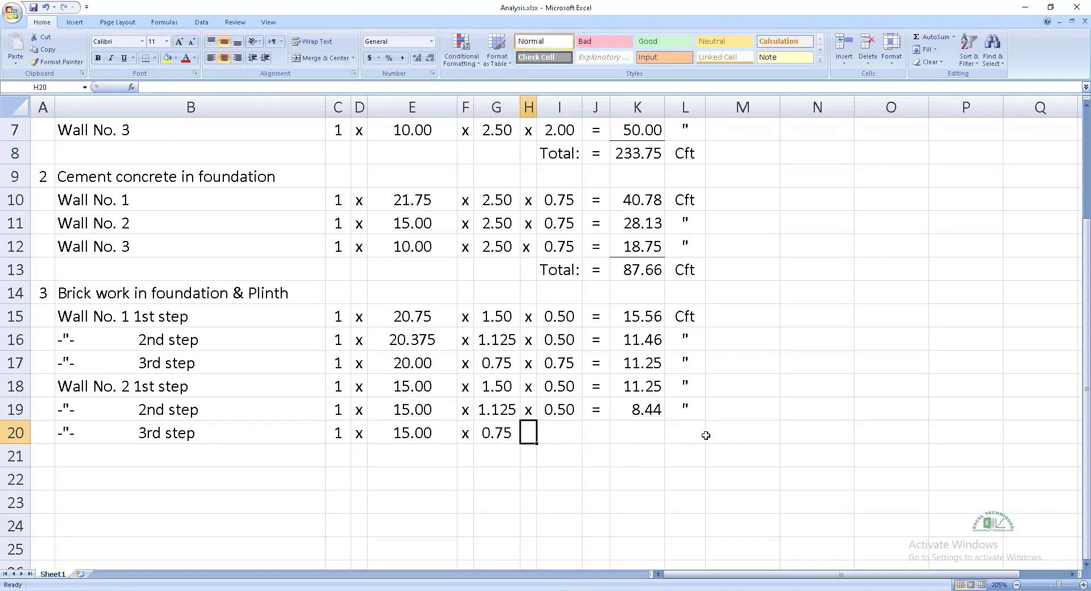
- Label row 21 'Wall No. 3 1st step'
key("Left")
key("Left")
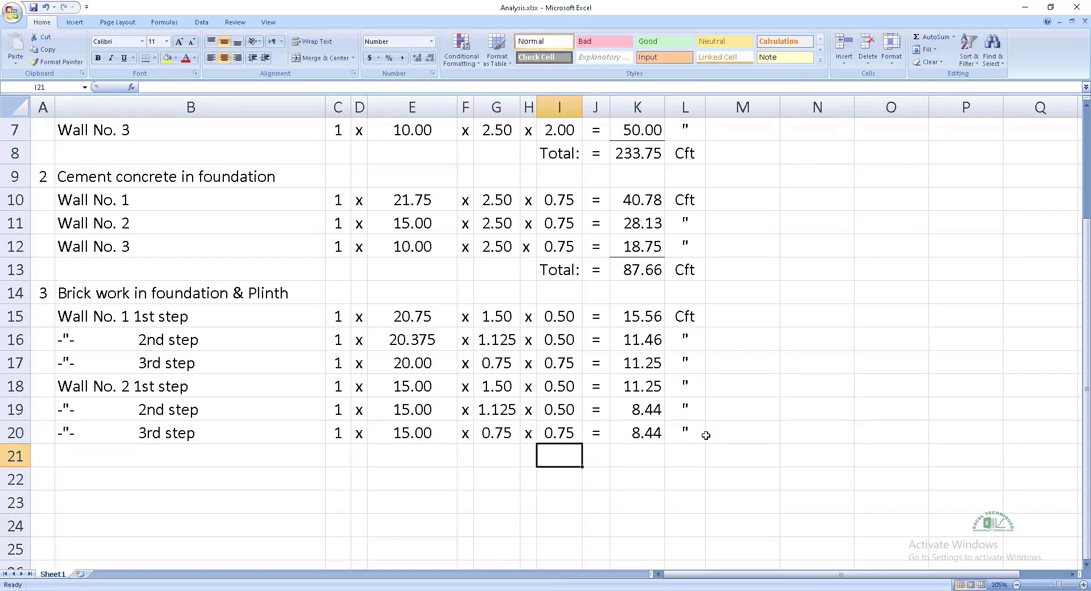
key("Left")
key("Left")
key("Left")
type("Wall No. 3 1st step")
key("Tab")
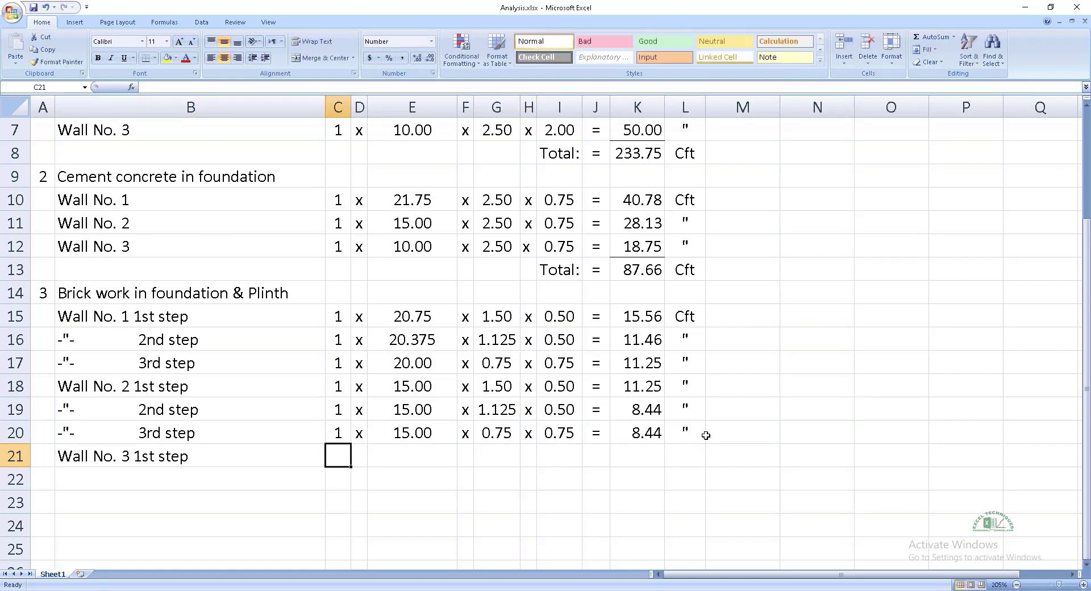
- Enter row 21 as 1 × 10 × width and depth from row 18, giving 7.50 Cft
type("1")
key("Tab")
type("x")
key("Tab")
type("1")
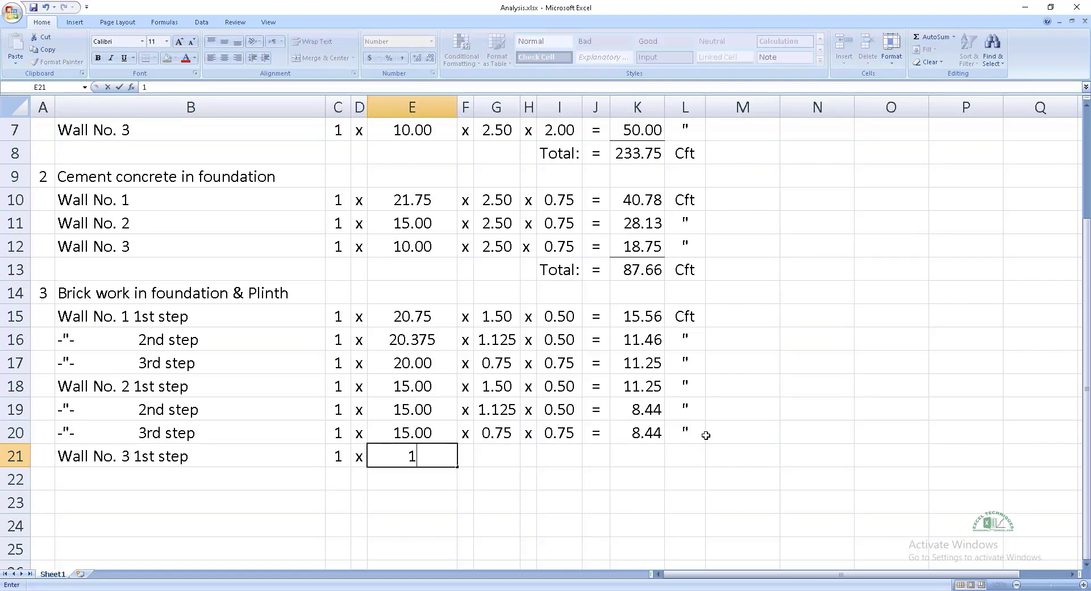
type("0")
key("Tab")
type("x")
key("Tab")
type("=")
key("Up")
key("Up")
key("Up")
key("Return")
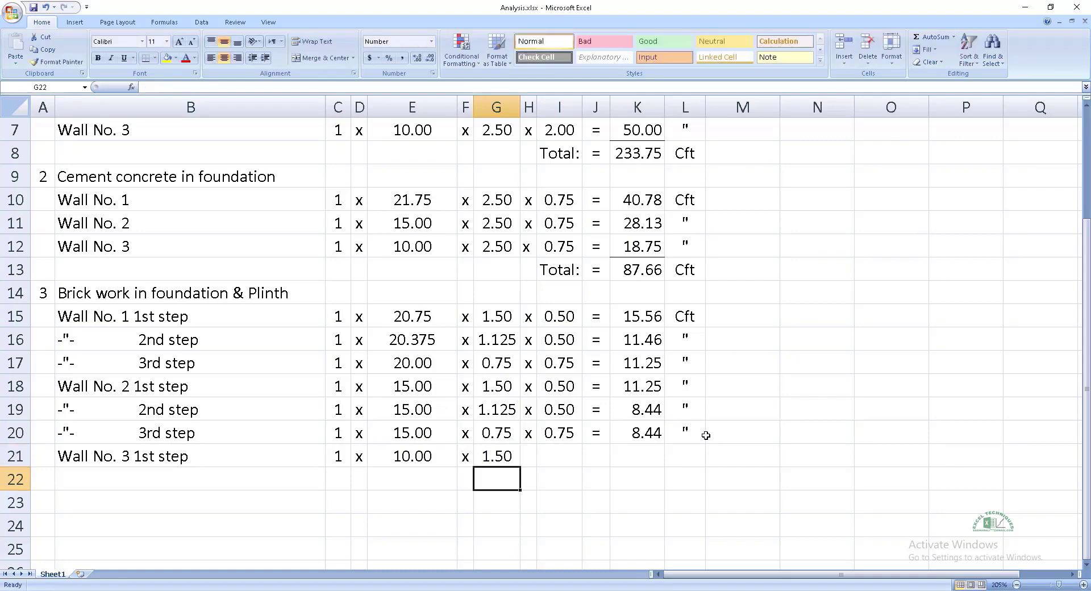
key("Up")
key("Tab")
type("x")
key("Tab")
type("=")
key("Up")
key("Up")
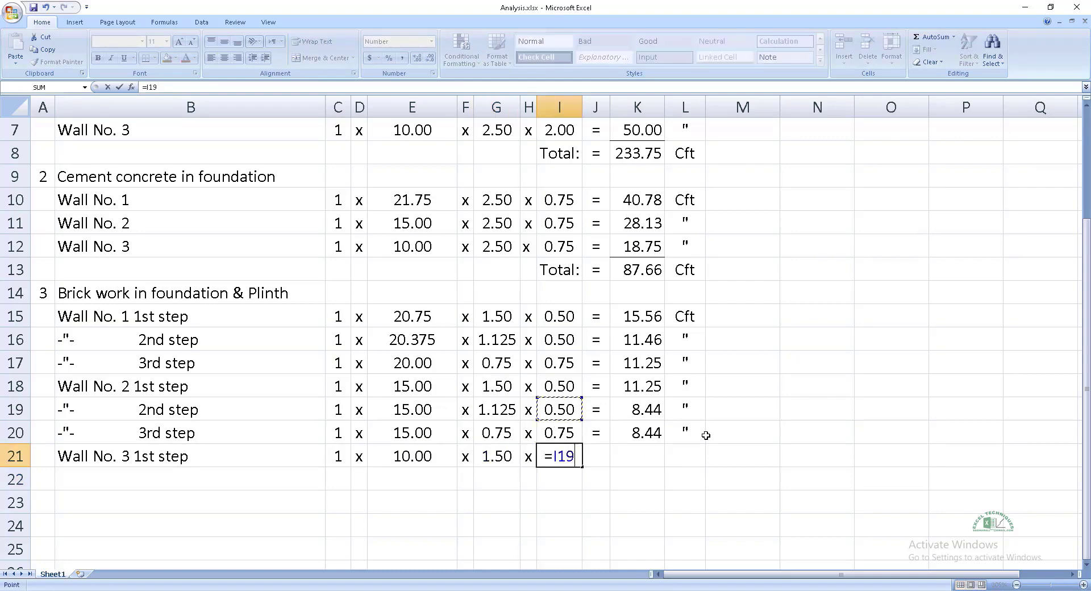
key("Up")
key("Tab")
key("ctrl+v")
key("Return")
- Enter row 22 as 10 × 1.125 × 0.5 and copy the result formula down, giving 5.63 Cft
type("10")
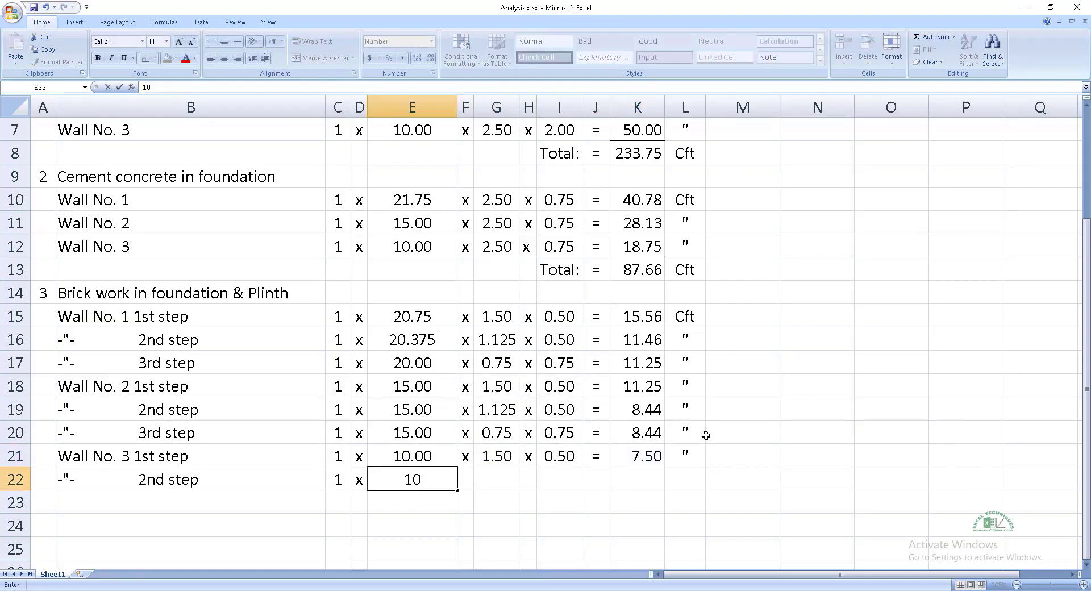
key("Tab")
type("x\t1.125\tx\t0.5")
key("Return")
key("Up")
left_click(420, 60)
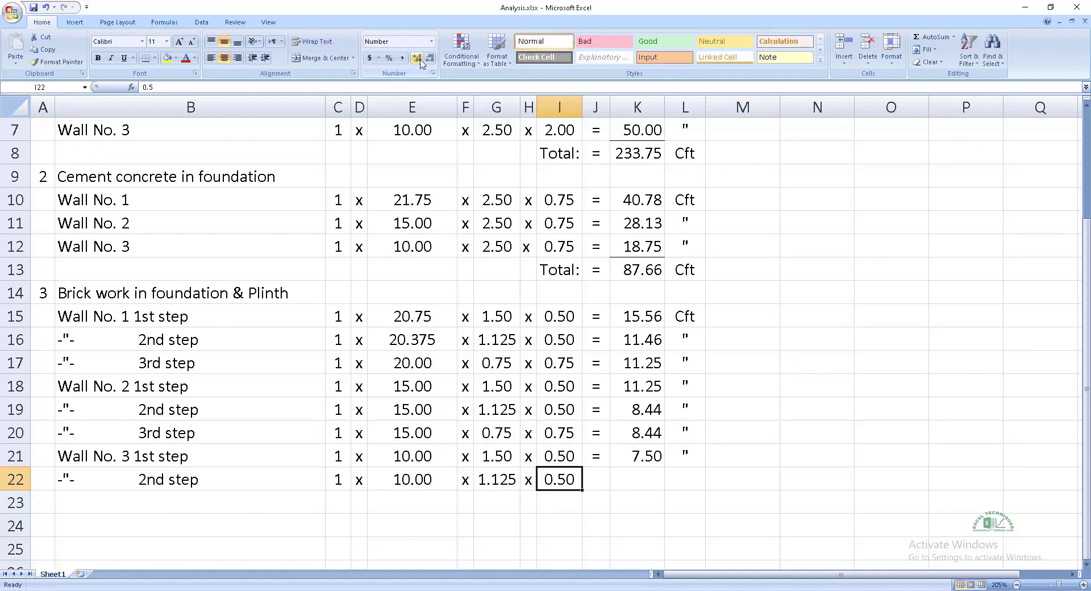
key("Up")
key("Tab")
key("shift+Right")
key("shift+Right")
key("ctrl+c")
key("Down")
key("ctrl+v")
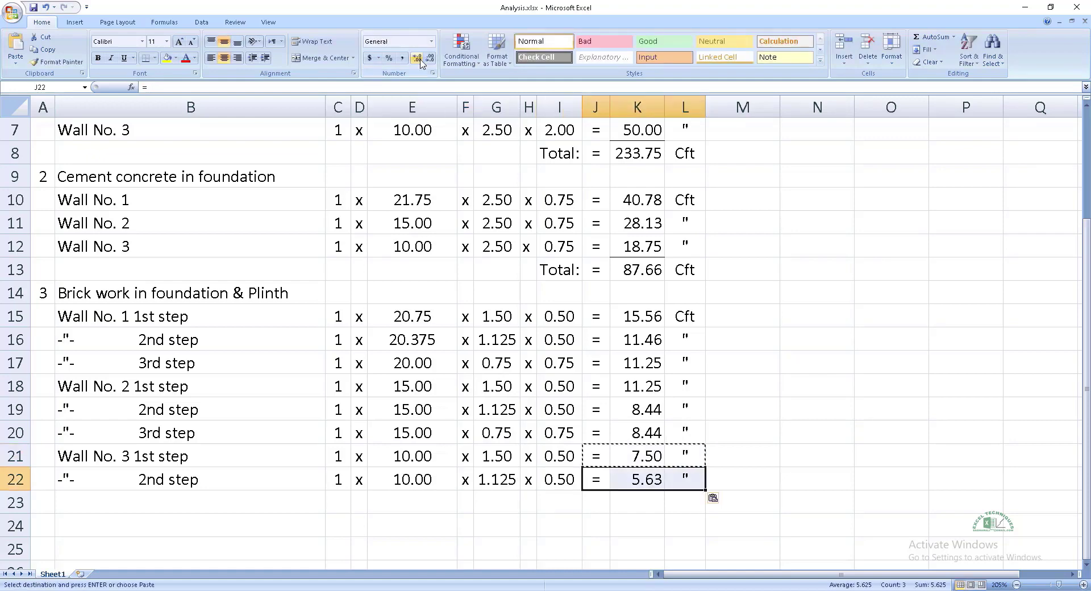
key("Return")
- Add the third step row 23 (1 × 10 × 0.75 × 0.75 = 5.63) and the 85.15 Cft brick work total
key("Home")
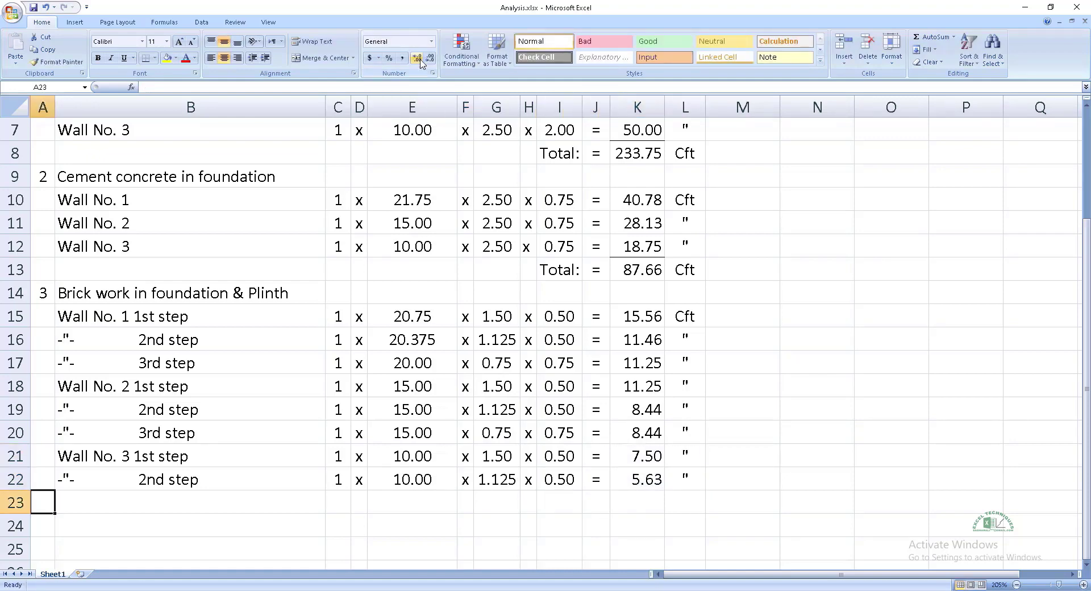
key("Right")
key("Up")
key("Up")
key("Up")
key("ctrl+c")
key("Down")
key("Down")
key("Down")
key("ctrl+v")
key("Escape")
key("Tab")
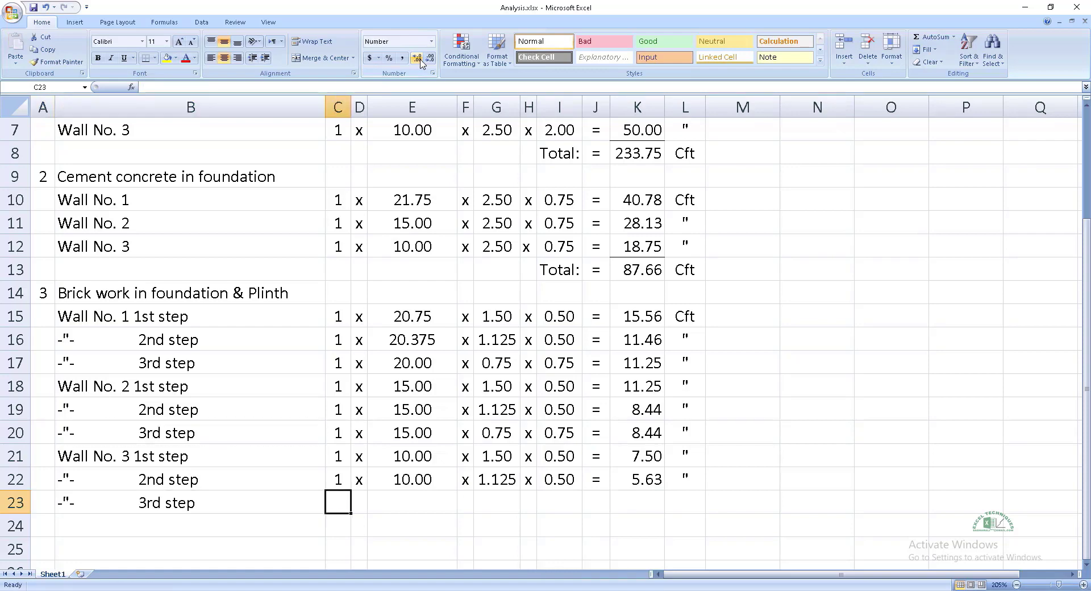
type("1")
key("Tab")
type("x")
key("Tab")
type("10")
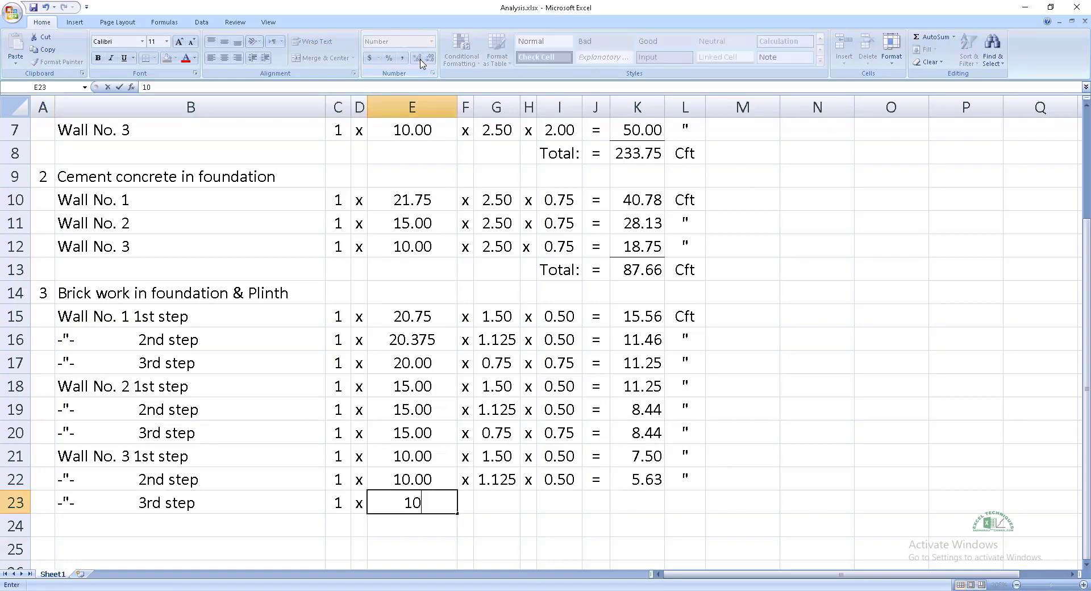
key("Tab")
type("x")
key("Tab")
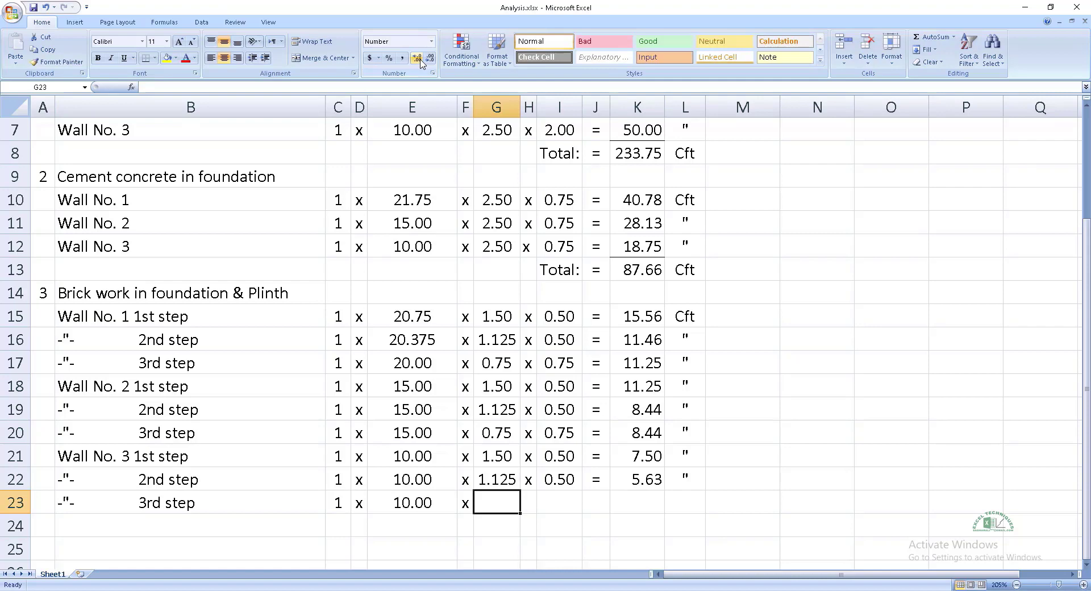
type("0.75")
key("Tab")
type("x")
key("Tab")
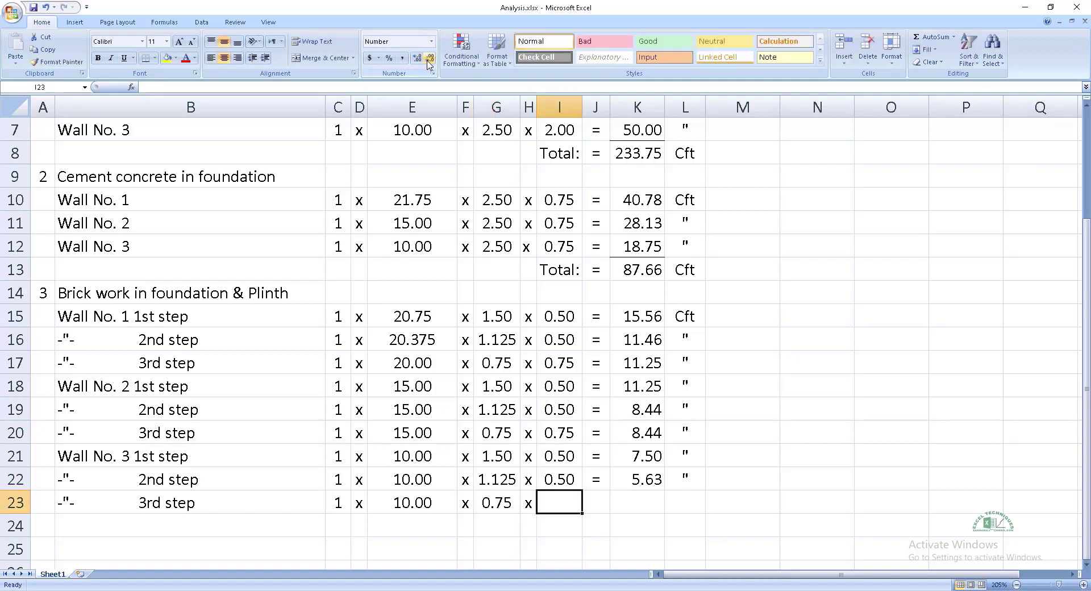
type("0.75")
key("Return")
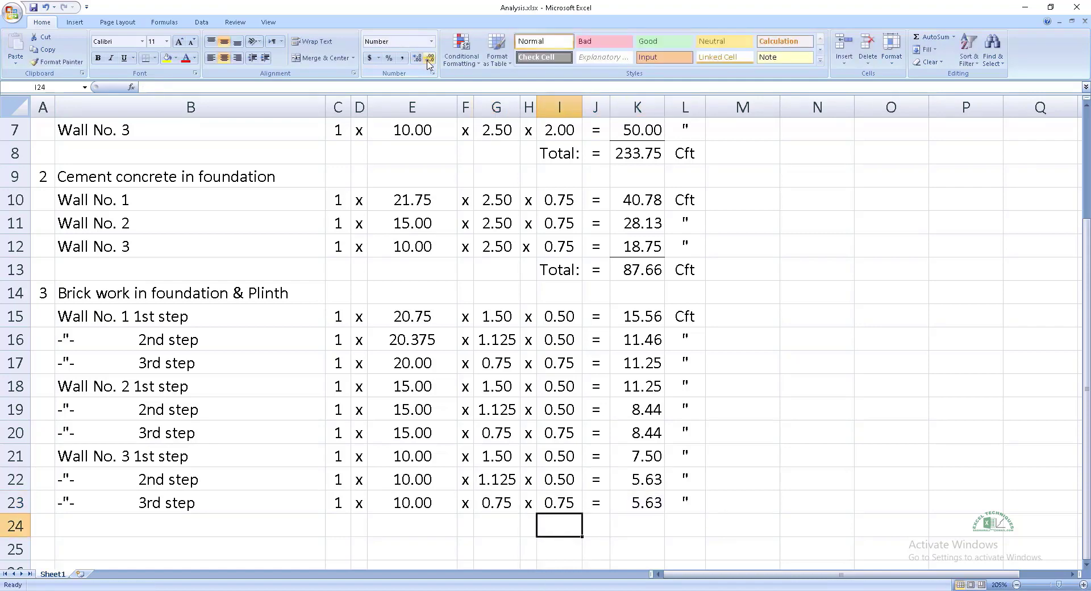
type("Total:")
key("Return")
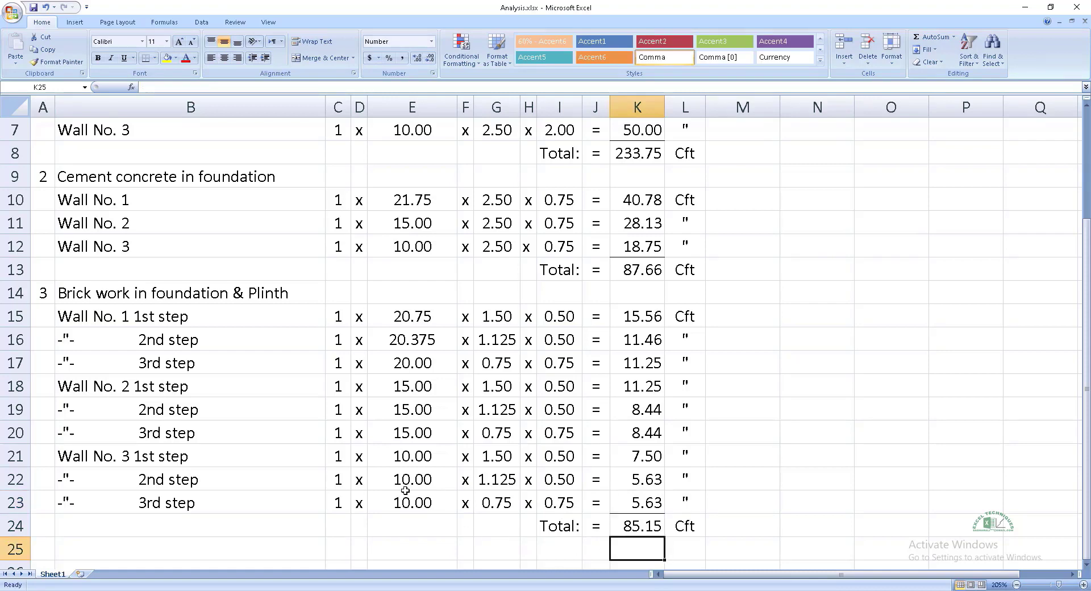
- Enter the DPC row for Wall No. 1 using length E17 and width G17, giving 15.00
key("Home")
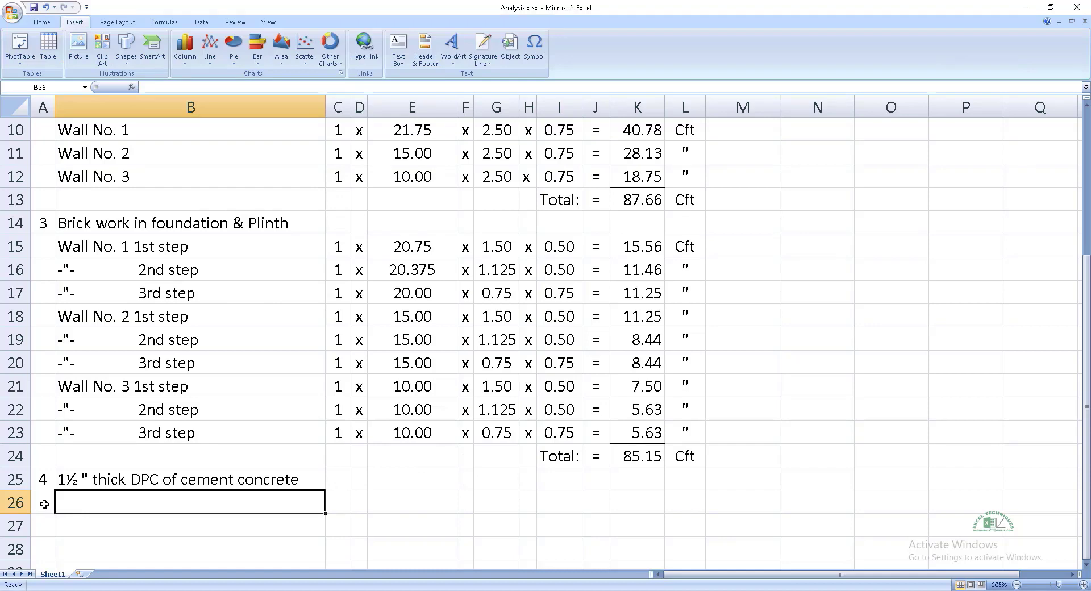
type("Wall No. 1")
key("Tab")
type("1")
key("Tab")
type("x")
key("Tab")
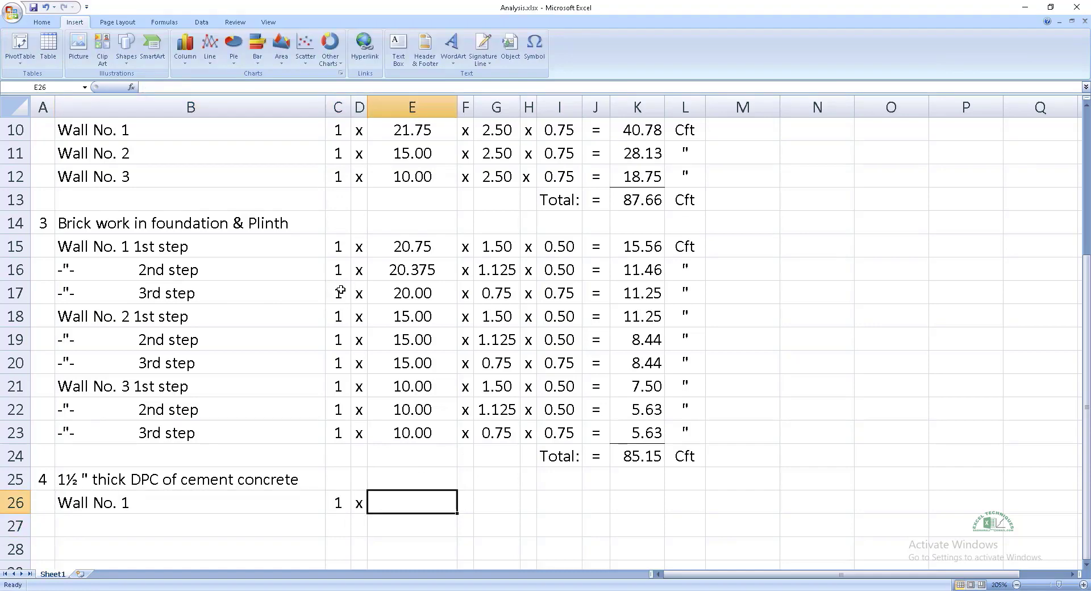
type("=")
left_click(392, 290)
key("Tab")
type("x")
key("Tab")
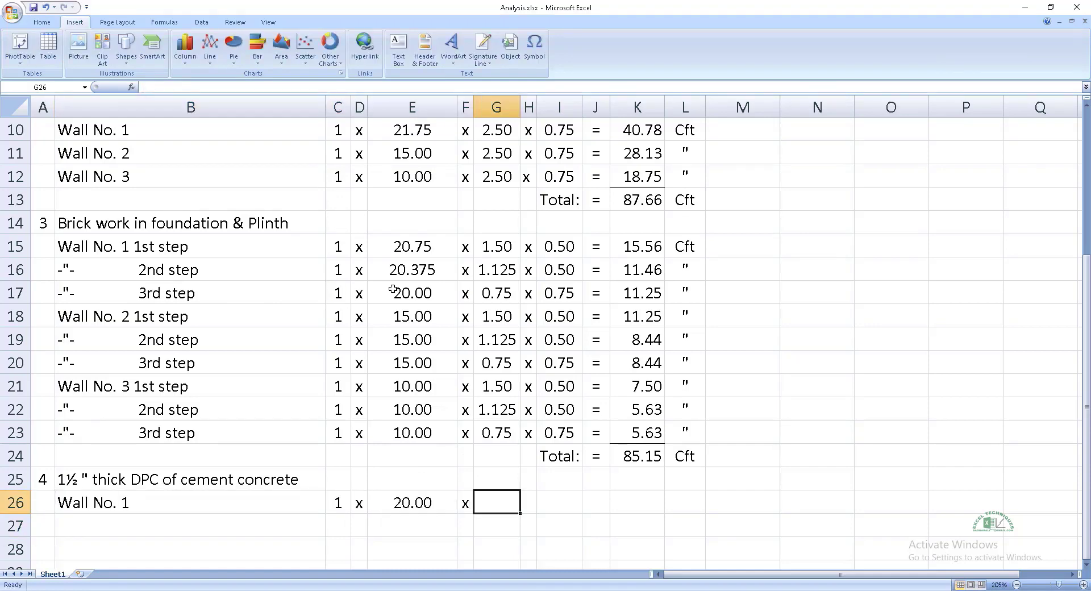
type("=")
left_click(486, 294)
key("Tab")
key("Tab")
key("Tab")
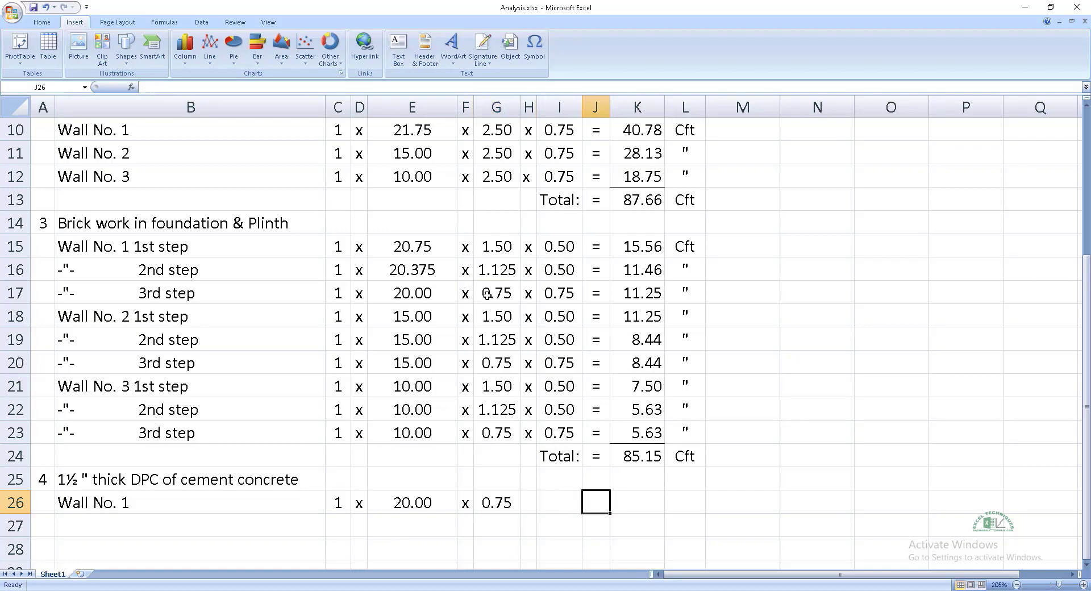
type("=")
key("Tab")
type("=")
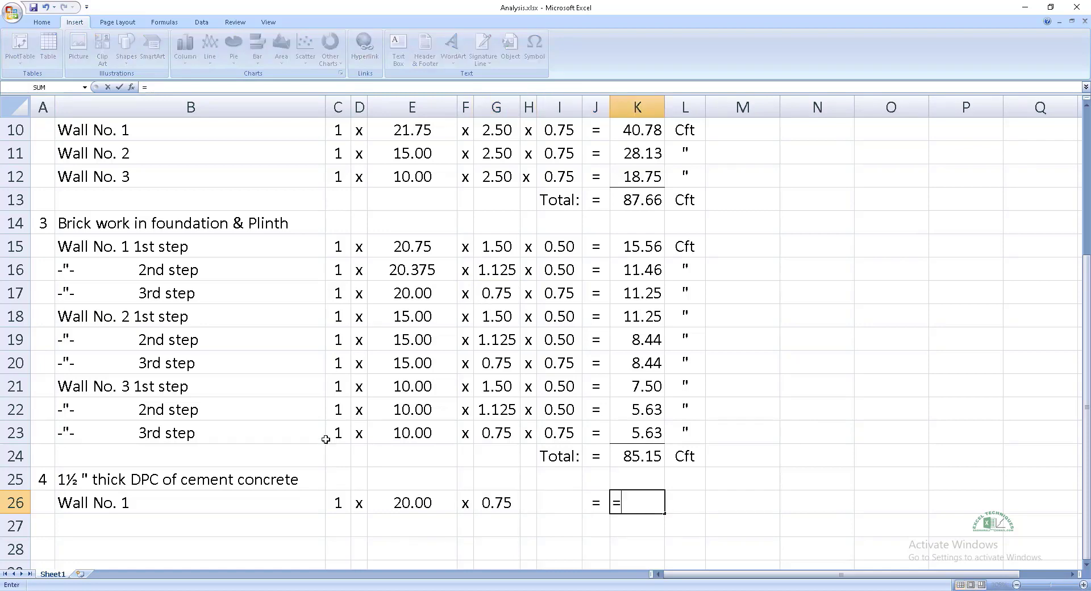
left_click(338, 502)
type("*")
left_click(412, 502)
type("*")
left_click(496, 502)
- Add Wall No. 2 with length E20, width G20 and =C27*E27*G27, giving 11.25
key("Tab")
type("Sft")
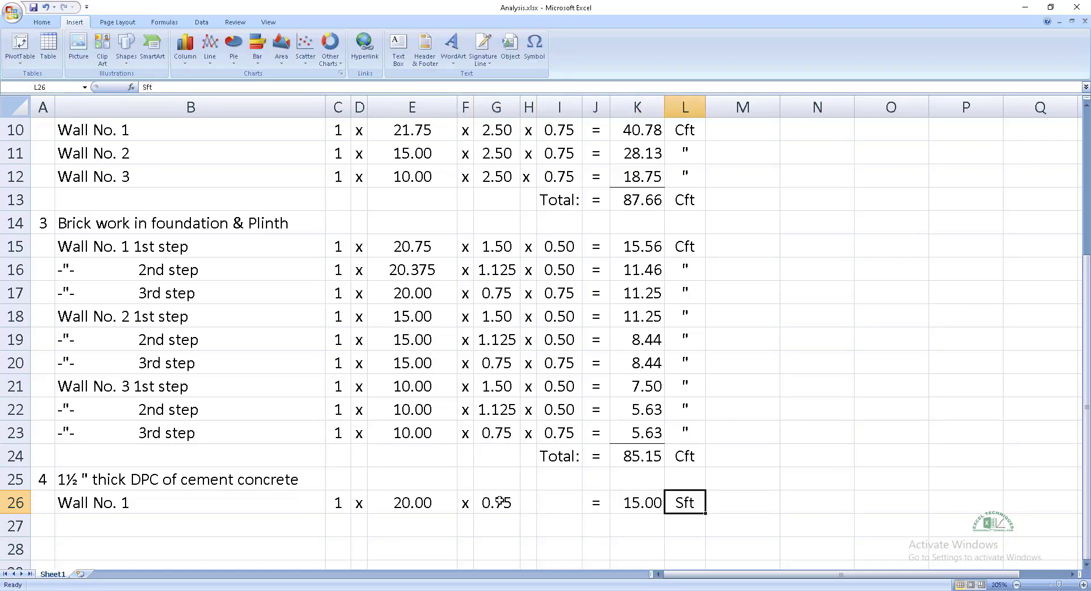
key("Return")
type("Wall No. 2")
key("Tab")
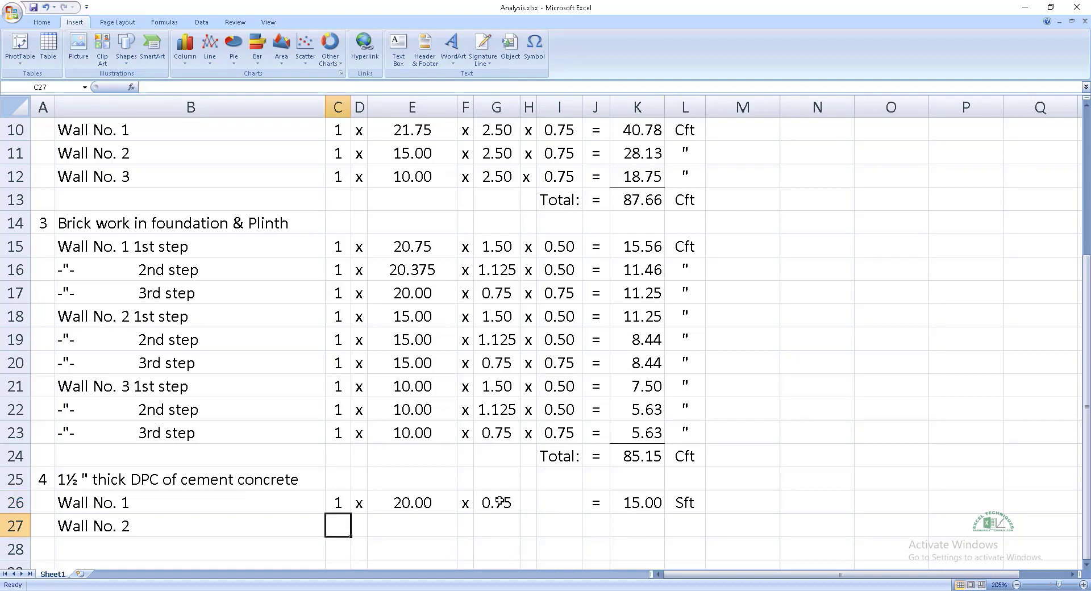
type("1\tx\t=")
left_click(411, 368)
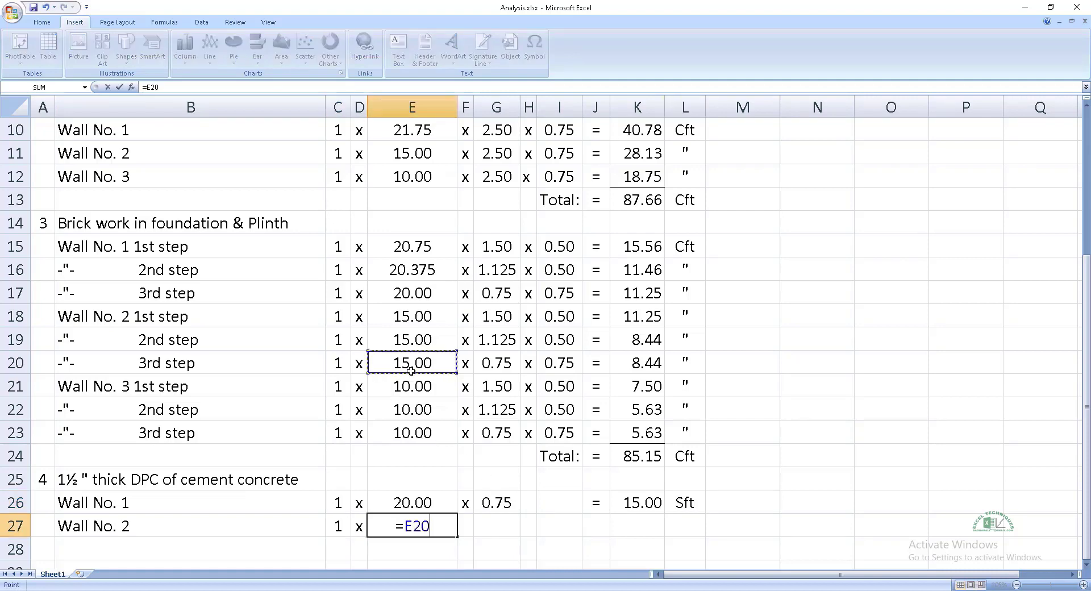
type("x\t=")
left_click(485, 364)
type("=\t=C27*E27*G27\t\"")
key("ctrl+Return")
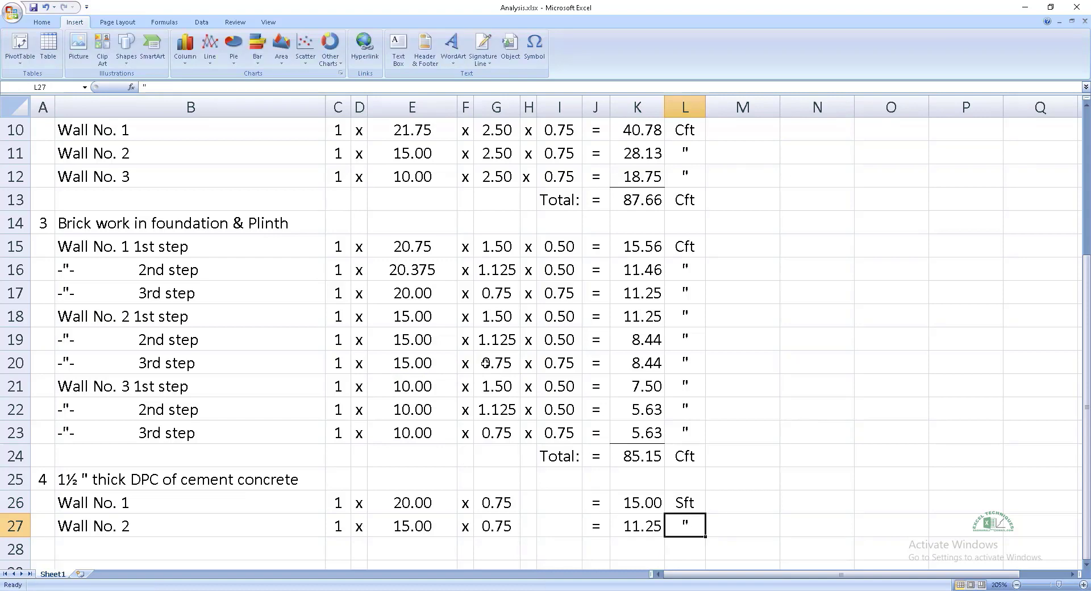
- Add Wall No. 3 from E23 and G23, fill the area down to 7.50, and total 33.75 Sft
key("Return")
type("Wall No. 3")
key("Tab")
type("1\tx\t=")
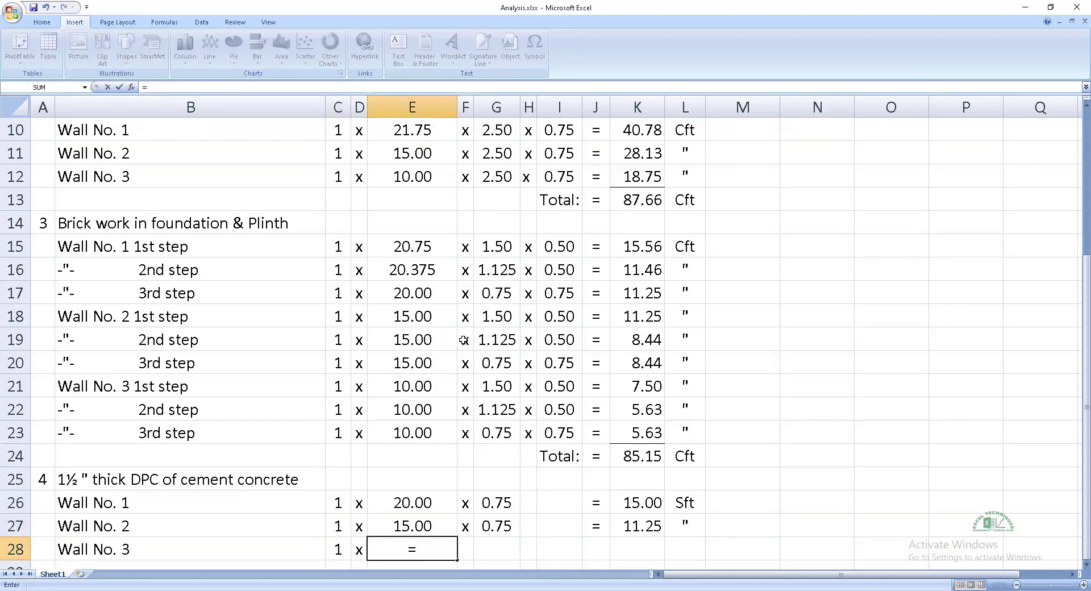
left_click(431, 435)
type("x\t=")
left_click(487, 434)
key("Tab")
key("Tab")
key("Tab")
key("shift+Right")
key("shift+Right")
key("ctrl+d")
key("Down")
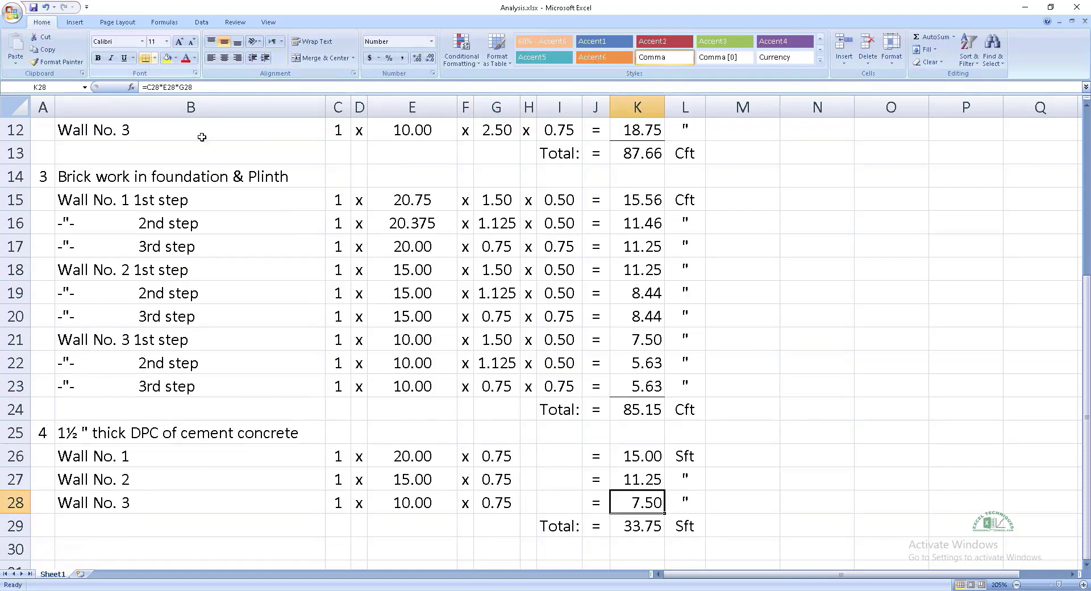
left_click(652, 544)
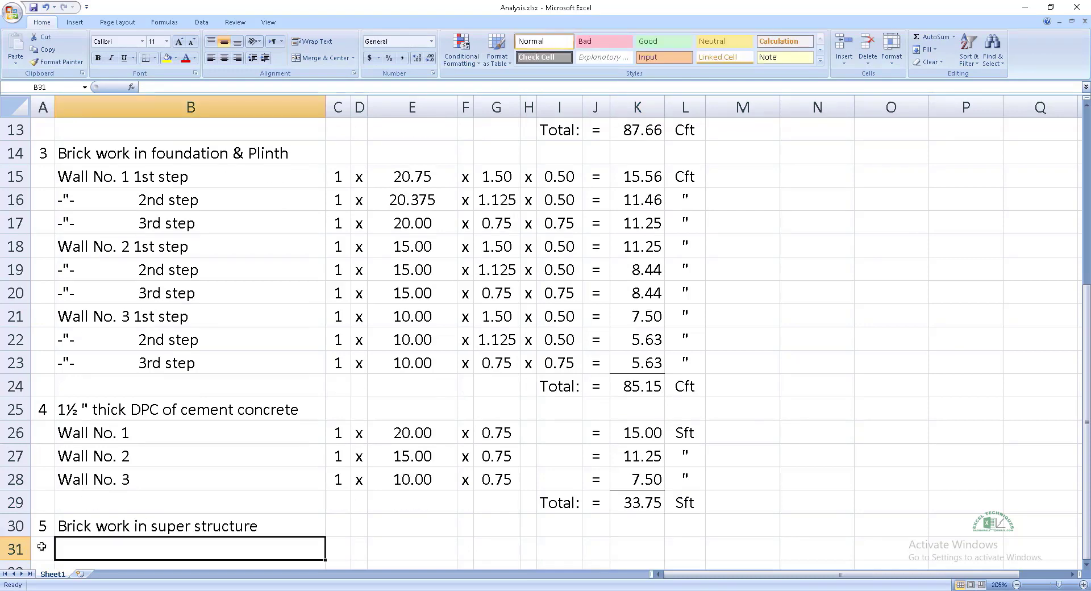
- Complete Wall No. 1's row 31 with height 3 and row 15's quantity formula, giving 45.00 Cft
key("Right")
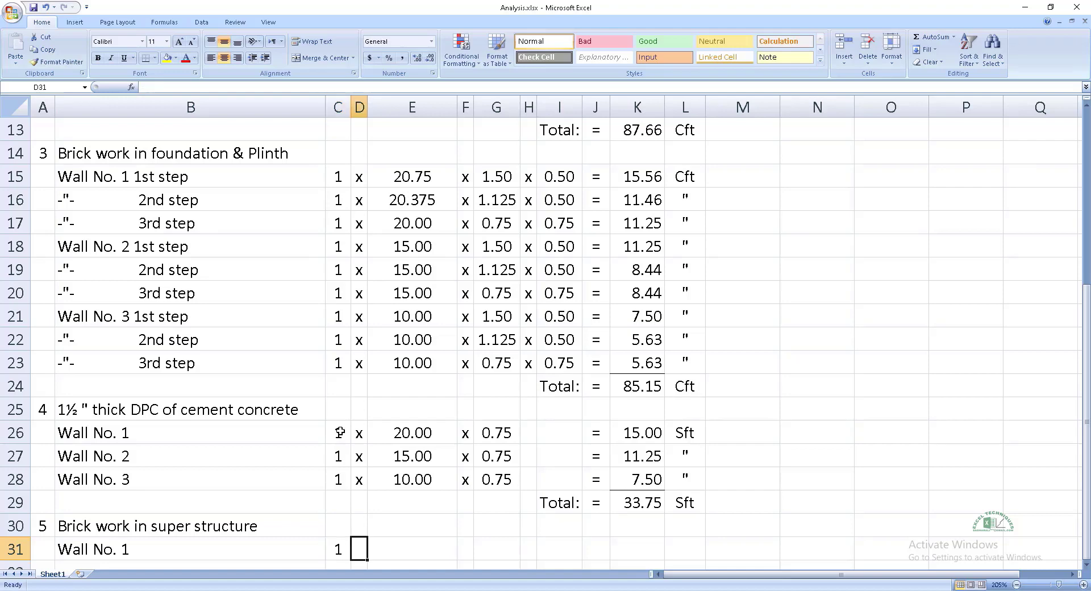
type("x")
key("Right")
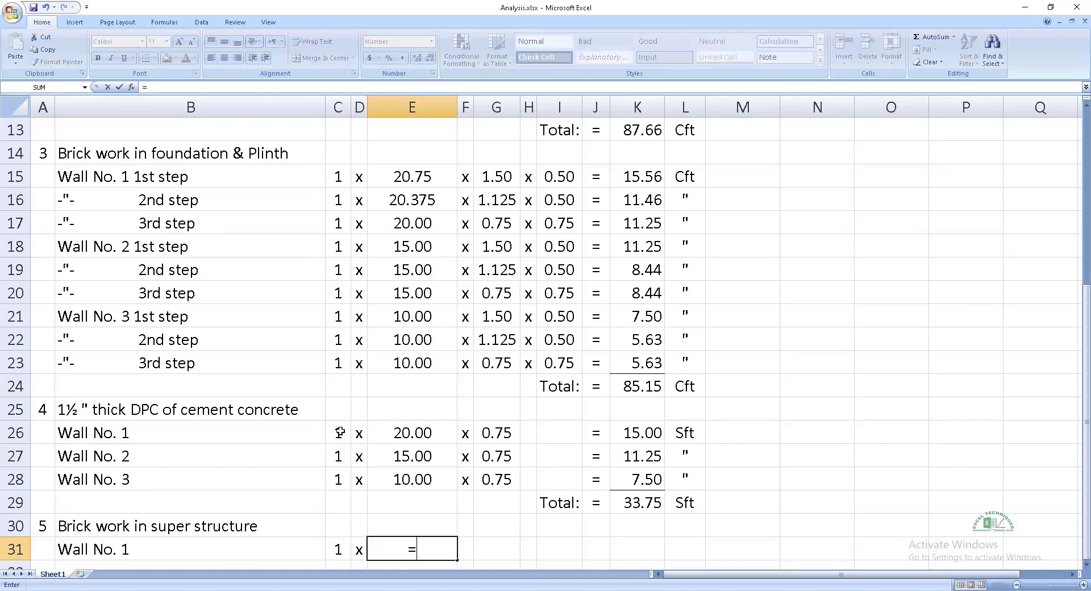
left_click(496, 432)
type("3")
left_click_drag(595, 176, 684, 176)
key("ctrl+c")
left_click(599, 550)
key("ctrl+v")
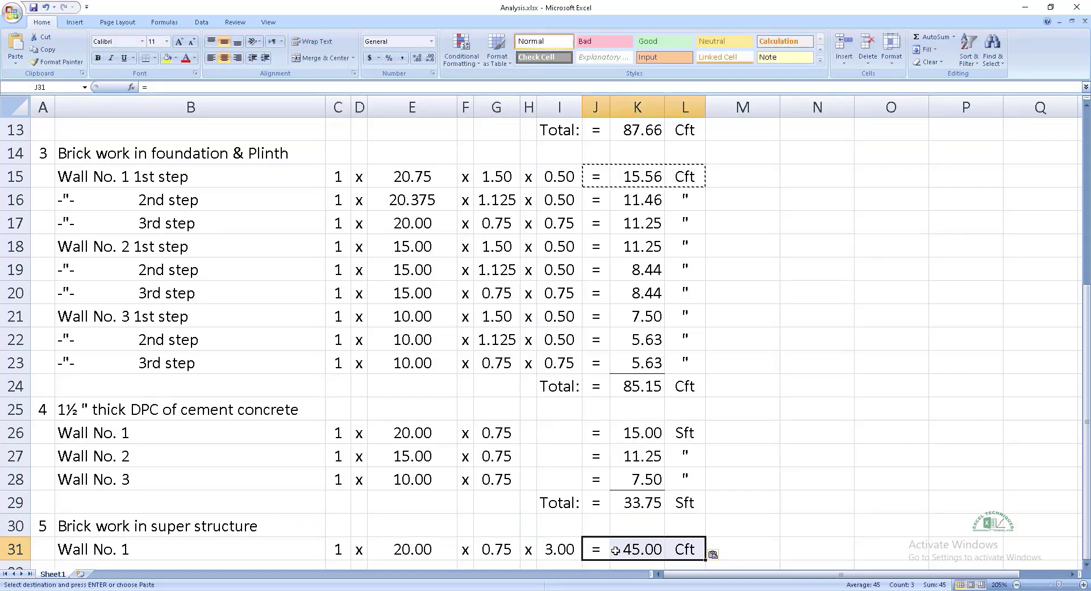
left_click(616, 550)
scroll(705, 463, "down", 1)
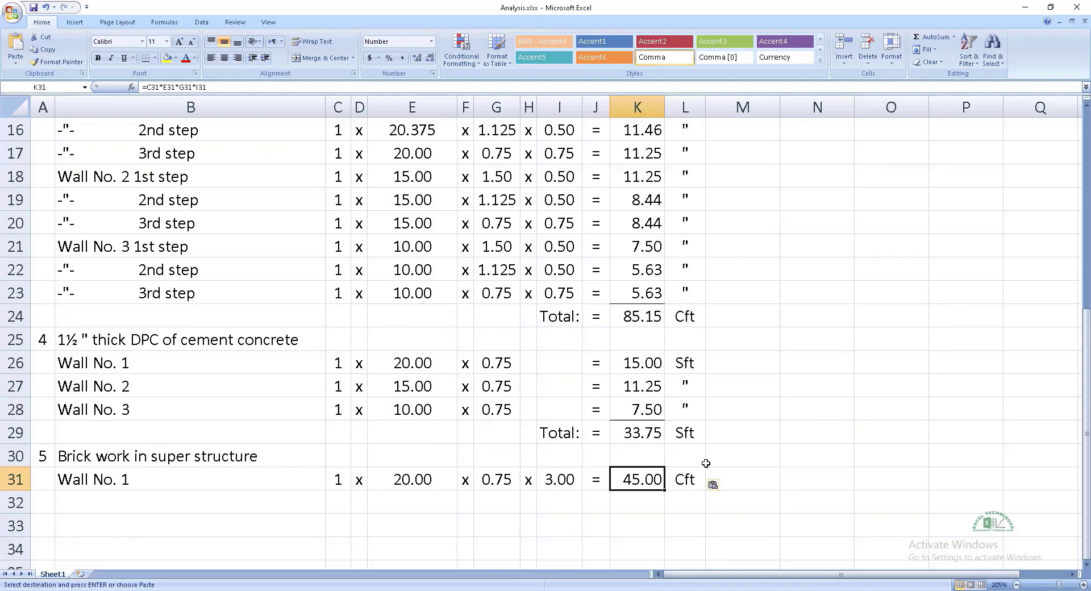
- Add Wall No. 2 as 1 × 15 × width from G27 × 3, giving 33.75 Cft
left_click(152, 500)
type("Wall No. 2")
key("Tab")
type("1")
key("Tab")
type("x")
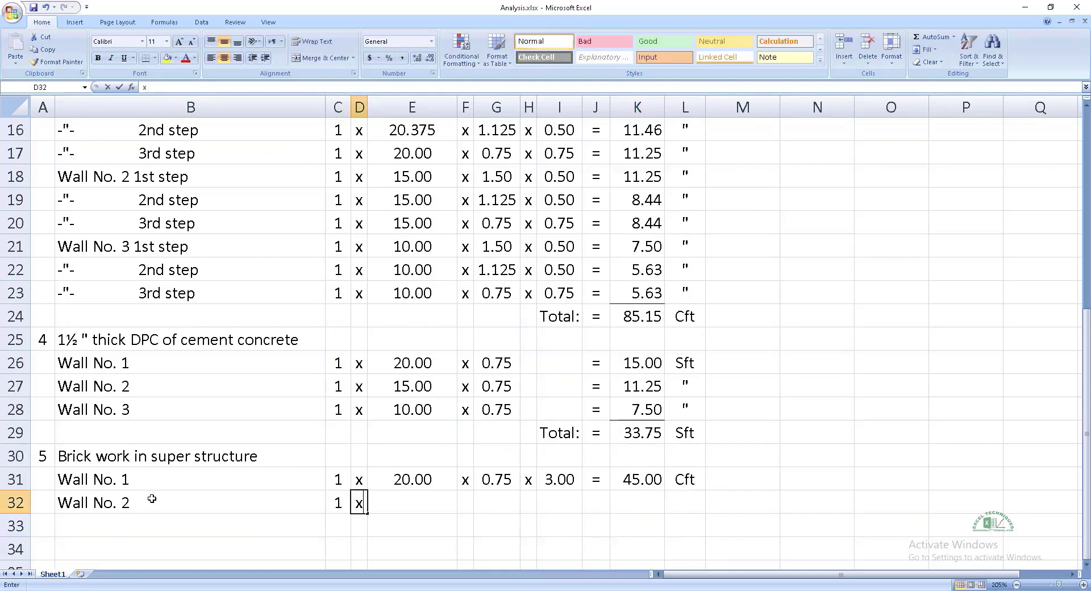
key("Tab")
type("15")
key("Tab")
type("x\t=")
left_click(499, 386)
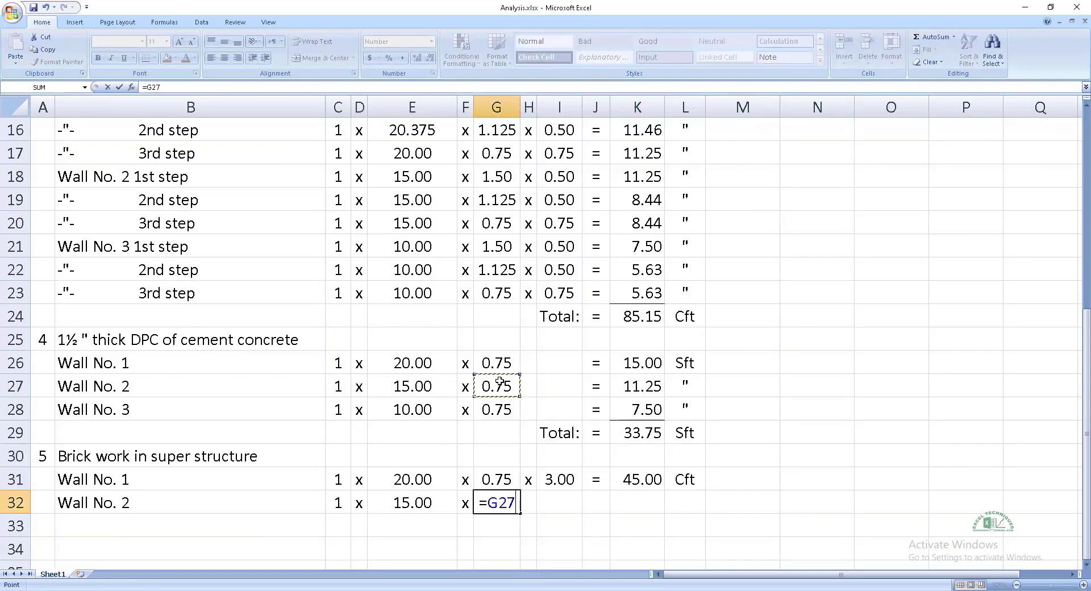
key("Return")
key("Up")
type("x\t3\t=\t=C32*E32*G32*I32\t\"")
key("Return")
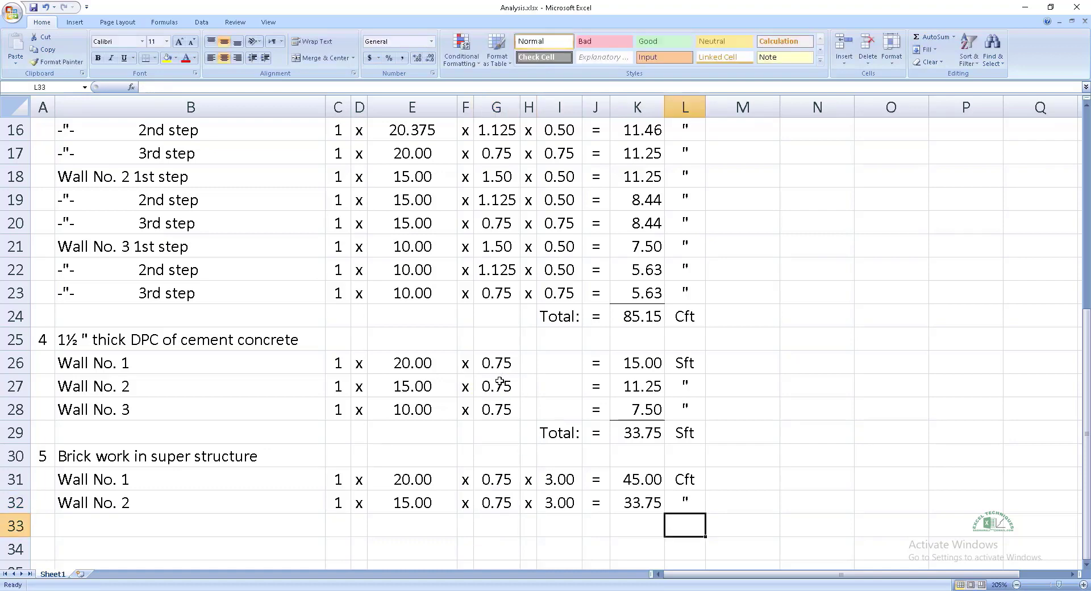
- Add Wall No. 3 as 1 × 10 × G28 width × 3 (22.50), the 101.25 total, and item 6 heading
key("Left")
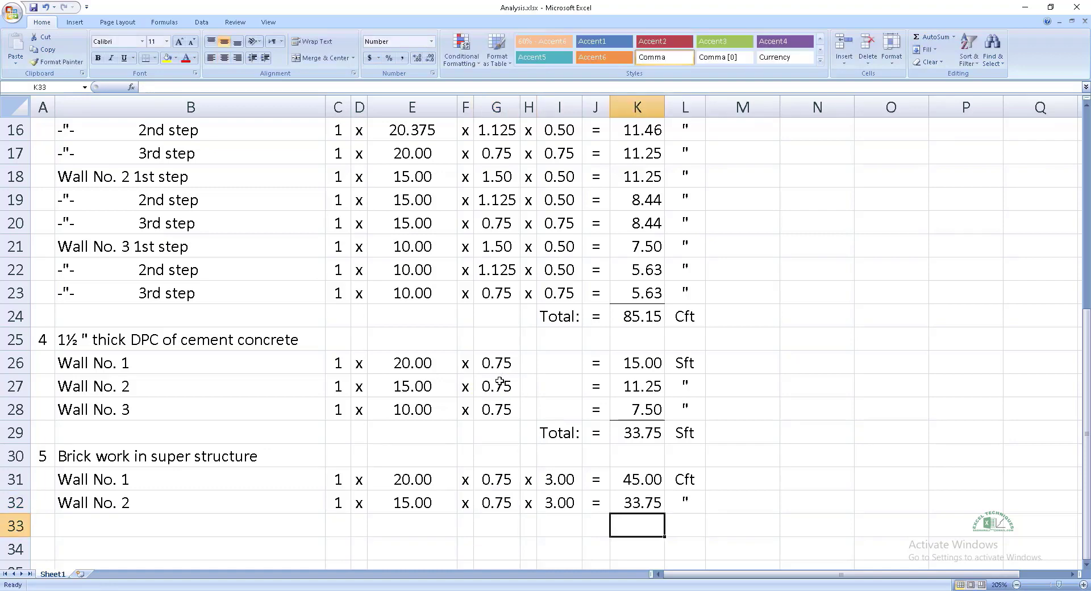
key("Left")
key("Left")
key("Left")
type("Wall No. 3")
key("Tab")
type("1\tx\t")
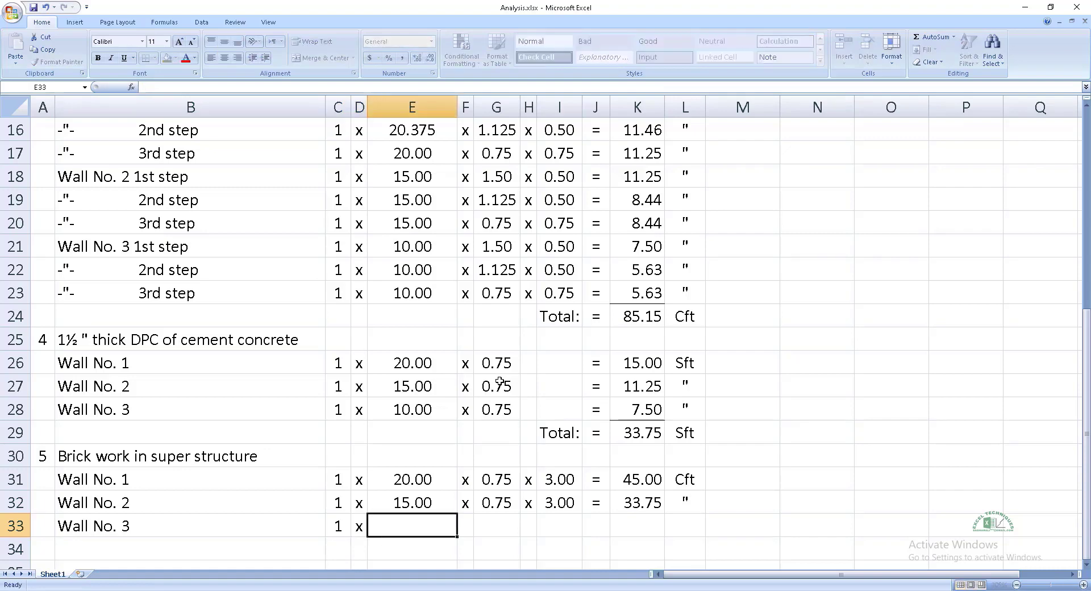
type("10\tx\t=")
left_click(506, 409)
key("Return")
key("Up")
key("Tab")
type("x")
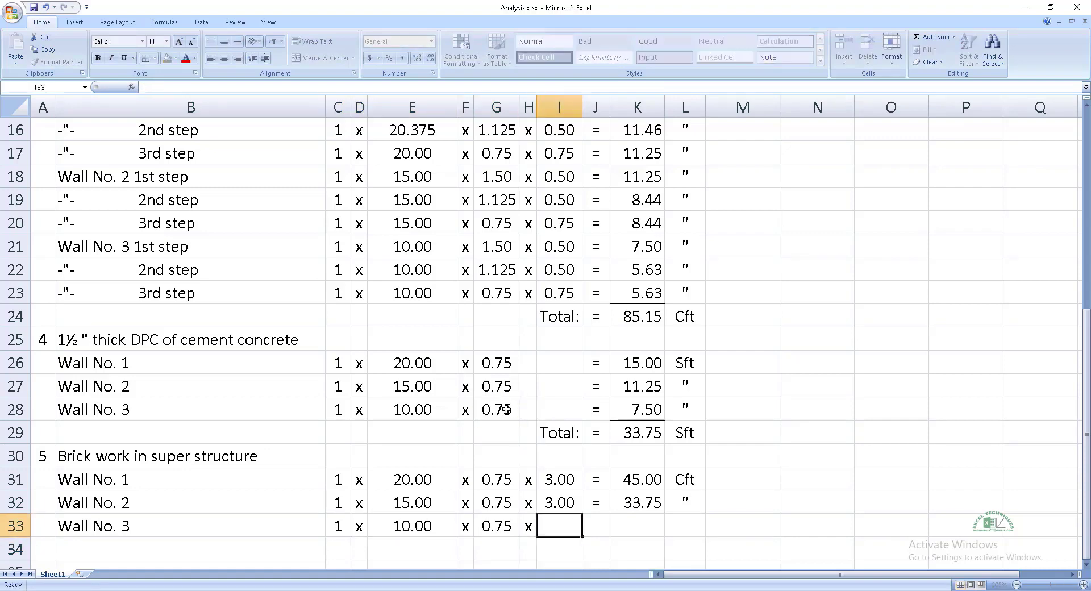
key("Up")
key("shift+Right")
key("shift+Right")
key("shift+Right")
key("ctrl+c")
key("Down")
key("ctrl+v")
key("Down")
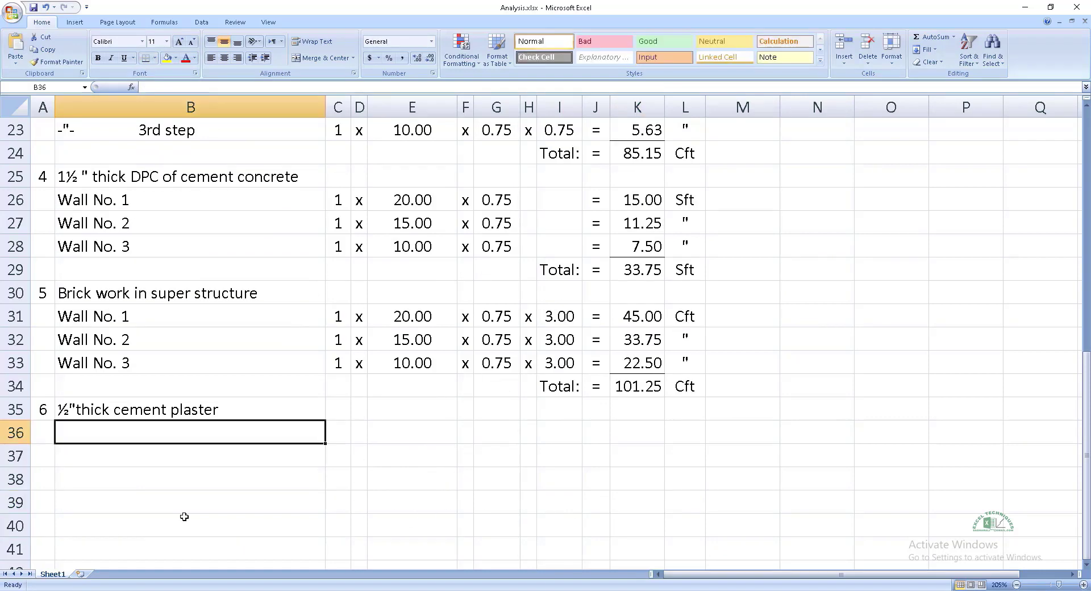
key("Up")
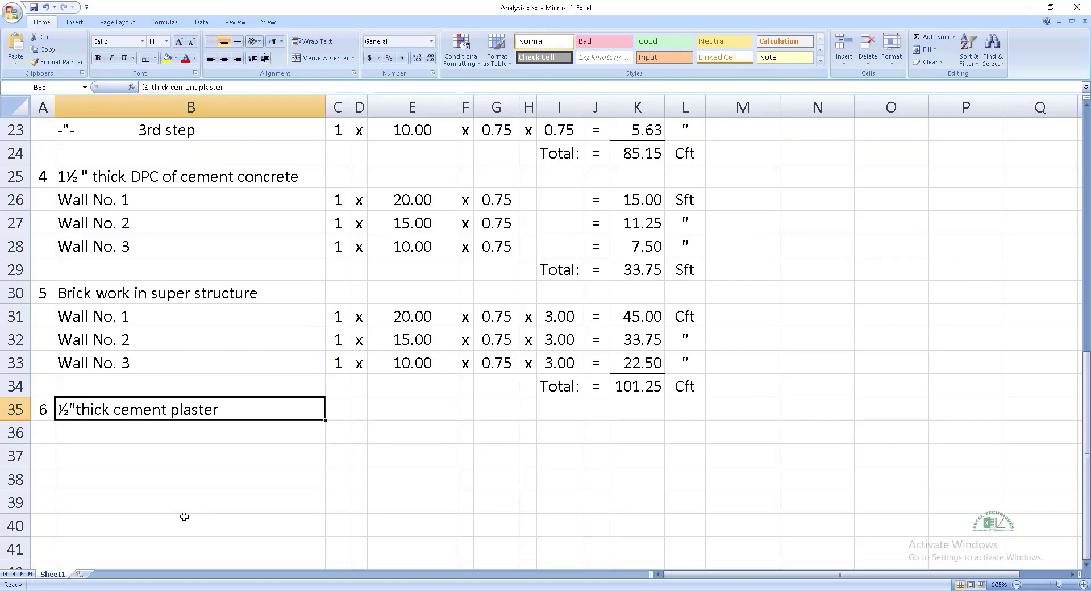
- Enter plaster row 36 as Wall No. 1: 2 x 20.00 (linked to E31) x 3.00 = 120.00 Sft
key("Down")
type("Wall No. 1")
key("Tab")
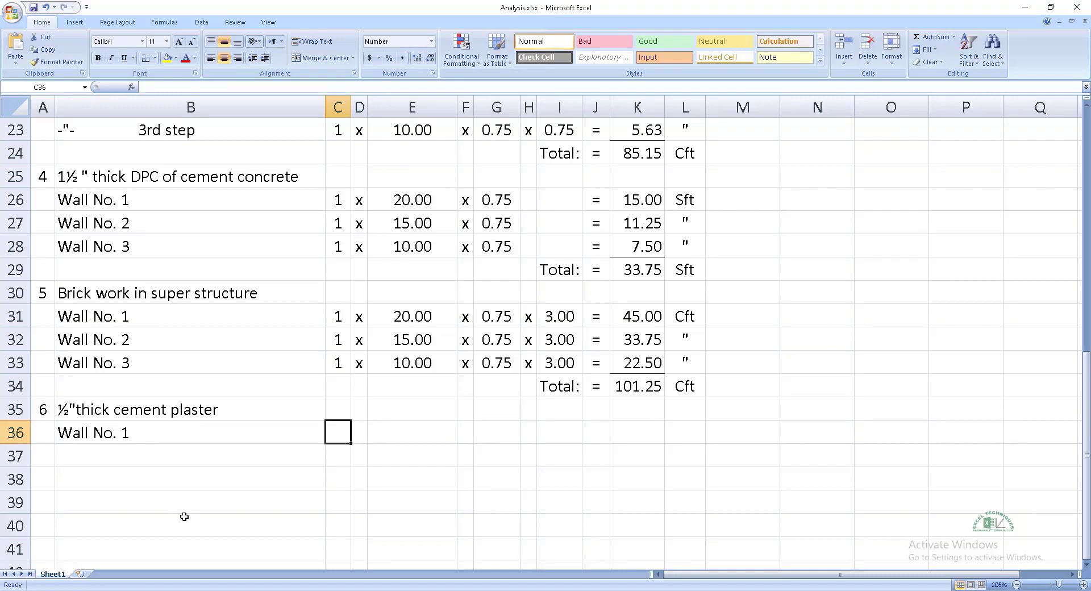
type("=")
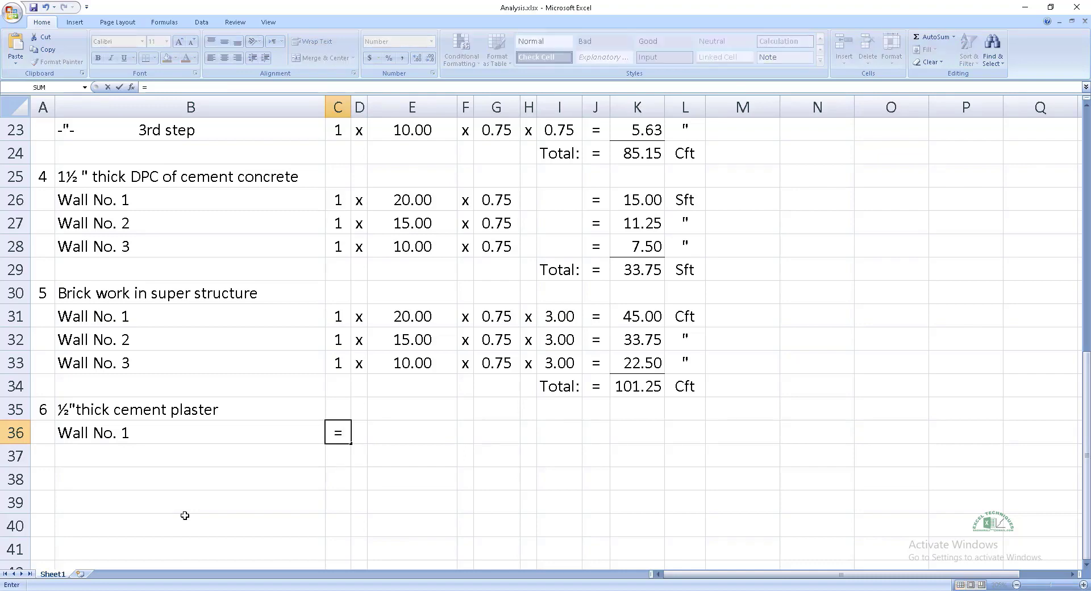
type("2")
key("Tab")
type("x")
key("Tab")
type("=")
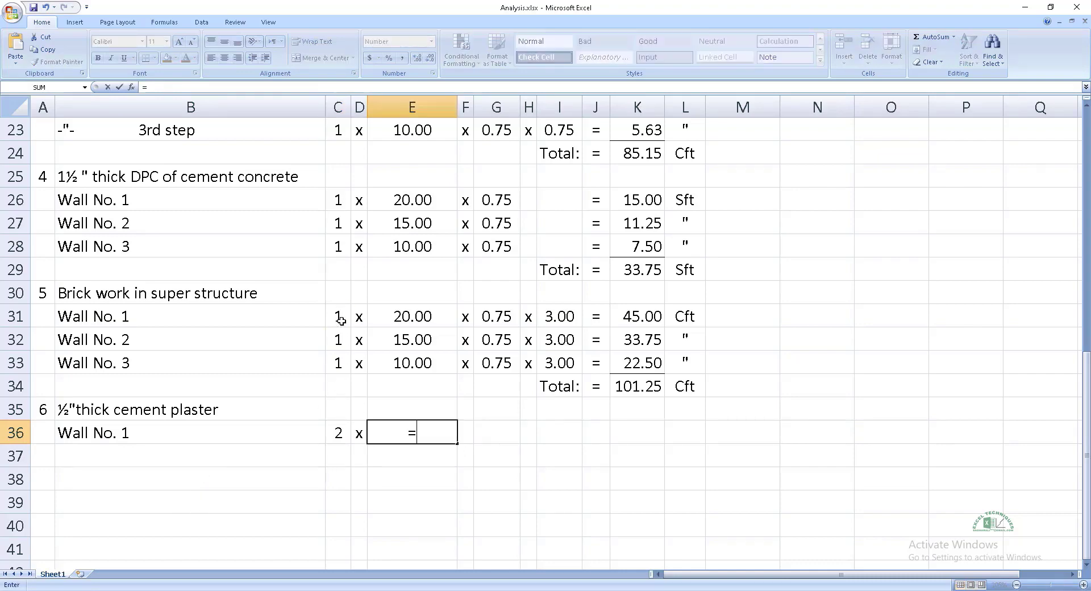
left_click(400, 314)
key("Tab")
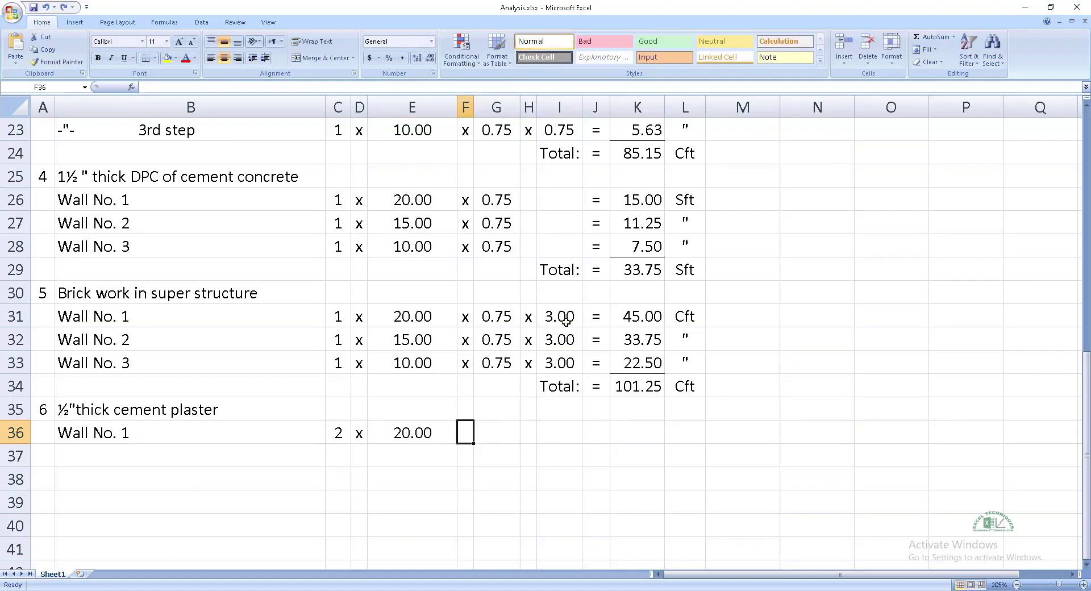
type("x")
key("Tab")
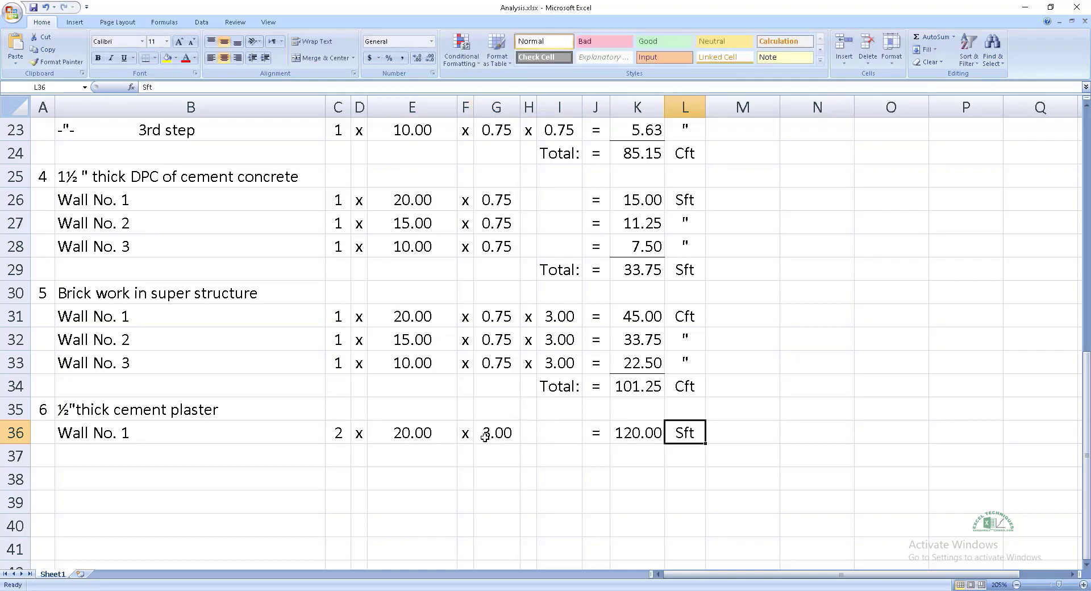
key("Return")
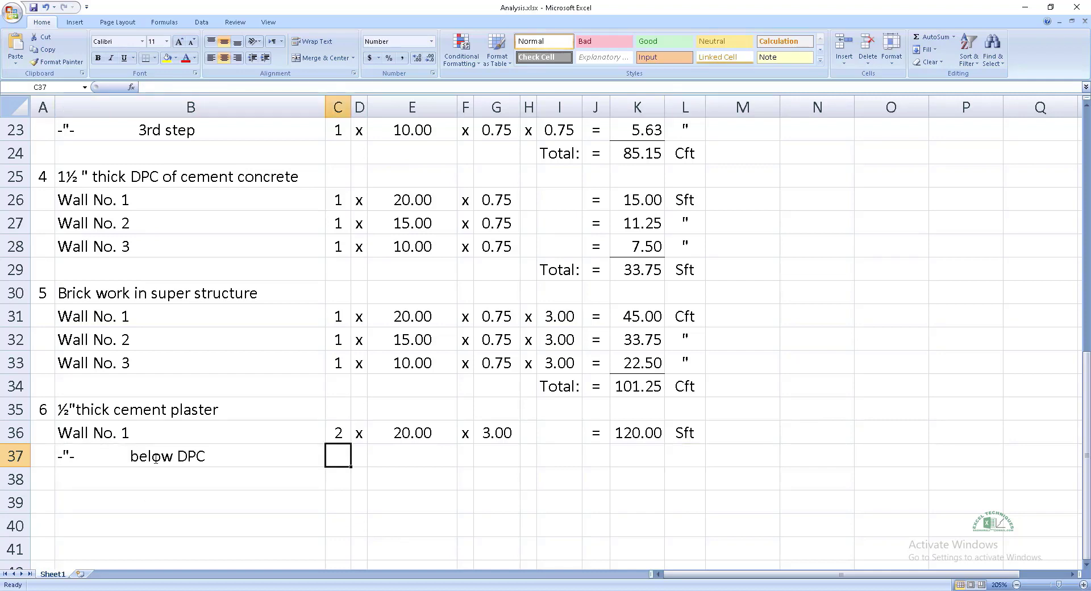
- Start the below-DPC plaster row with 2 x 20.00 x
type("2")
key("Tab")
type("x")
key("Tab")
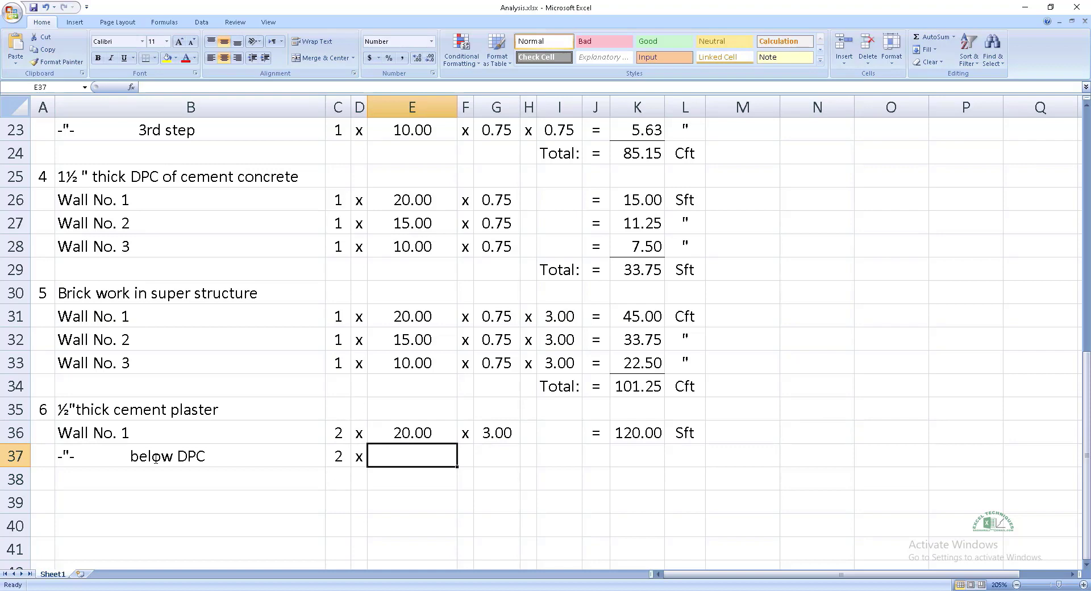
type("20")
key("Tab")
type("x")
key("Tab")
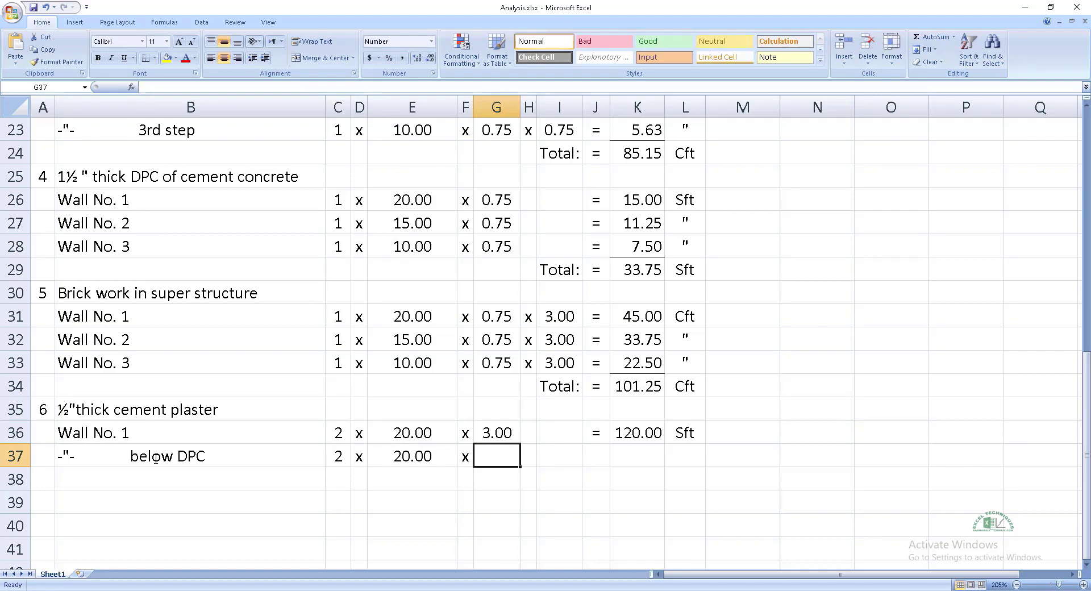
- Set the below-DPC height in G37 to =I10+I15+I16+I17-I5, giving 0.50
type("=")
scroll(567, 335, "up", 7)
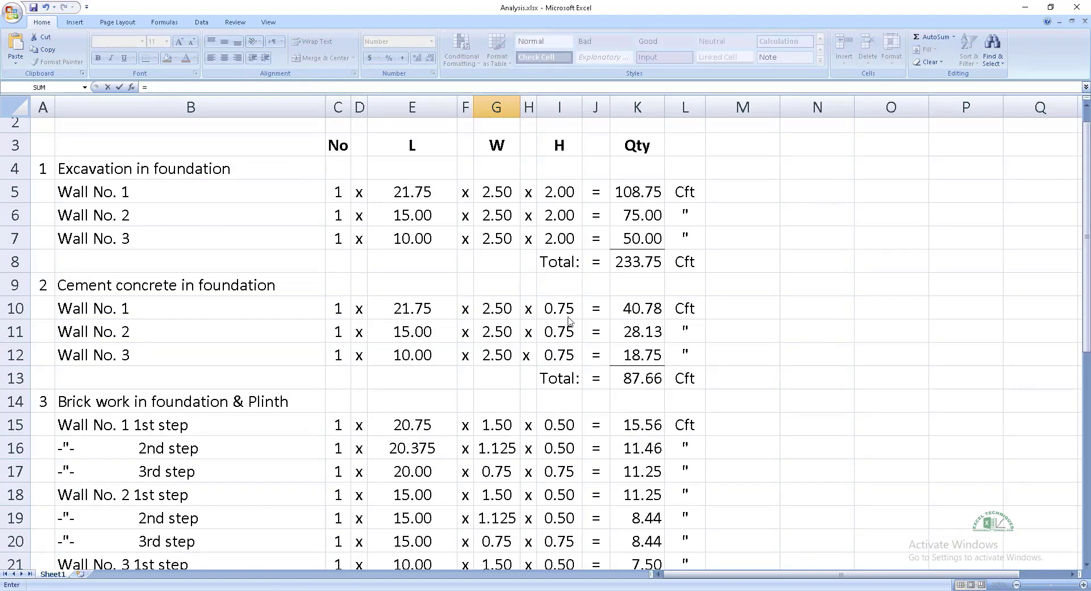
left_click(567, 315)
type("+")
left_click(567, 431)
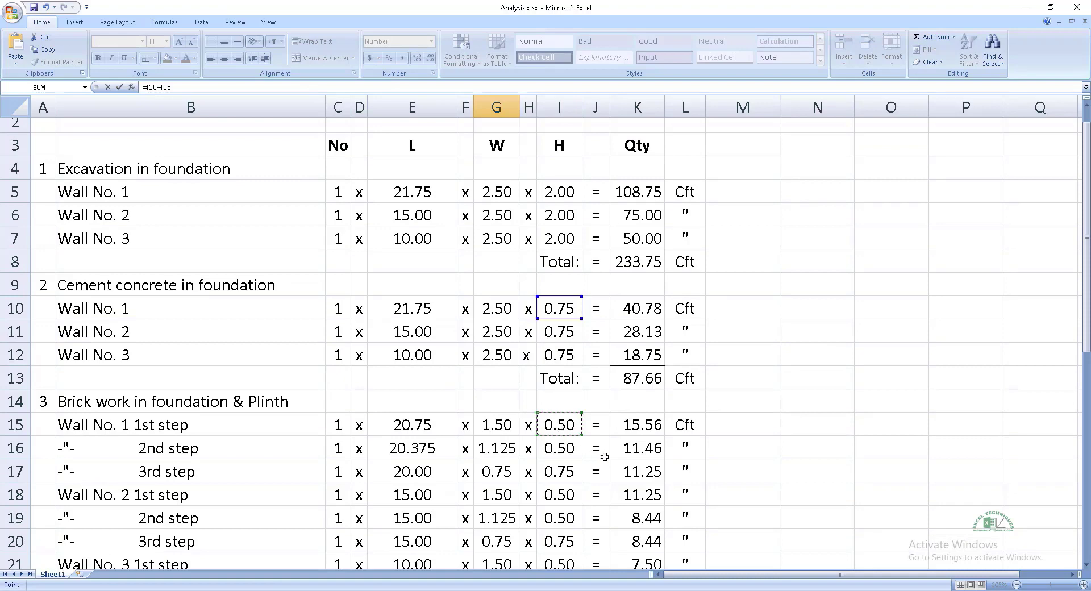
type("+")
left_click(564, 454)
type("+")
left_click(567, 471)
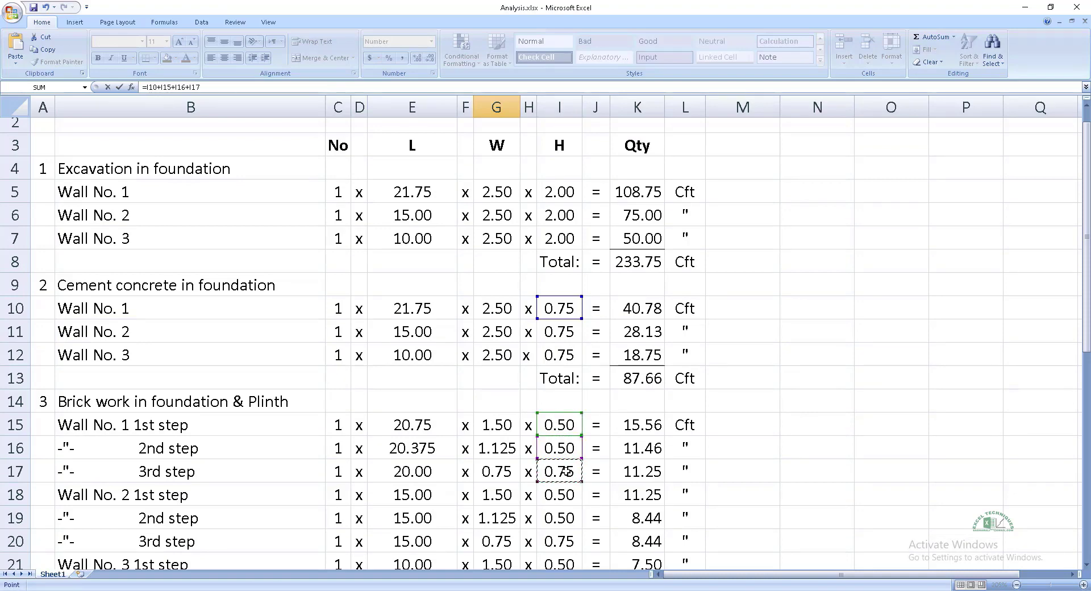
type("-")
left_click(564, 205)
key("ctrl+Return")
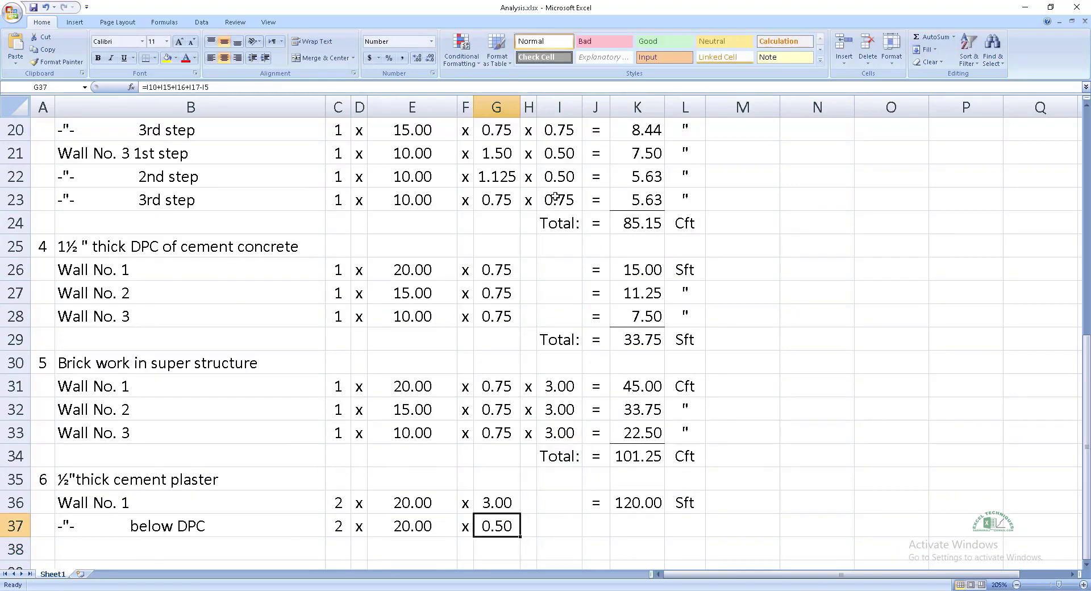
- Copy row 36's quantity formula and unit into row 37, giving 20.00
key("Up")
key("Right")
key("Right")
key("Right")
key("ctrl+c")
key("Down")
key("ctrl+v")
key("Return")
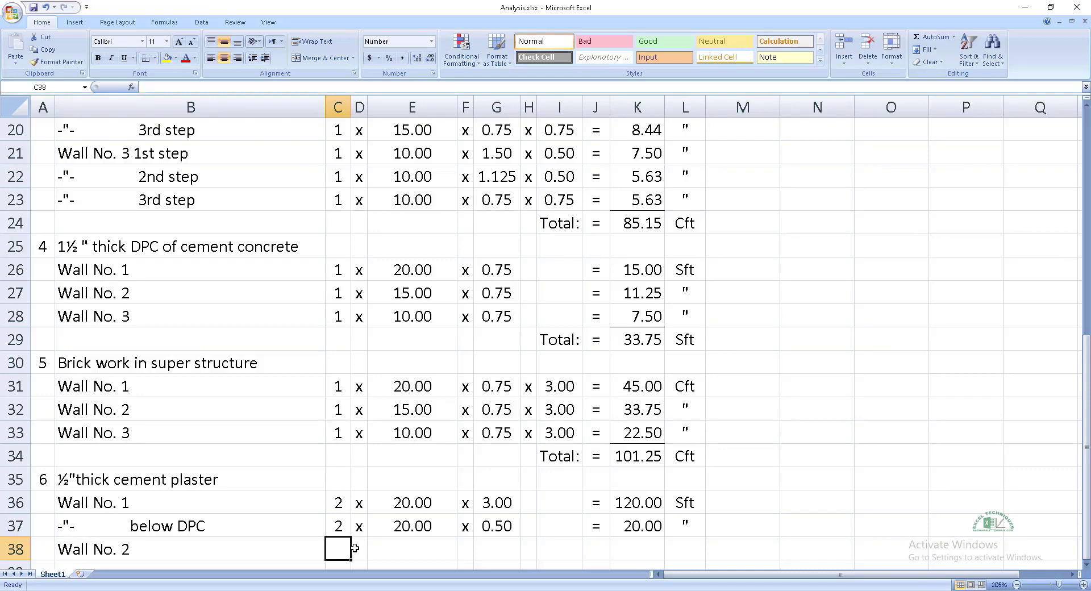
- Enter Wall No. 2's first plaster row as 1 x 15.75 (=15+0.75) x 3.00
type("1")
key("Tab")
type("x")
key("Tab")
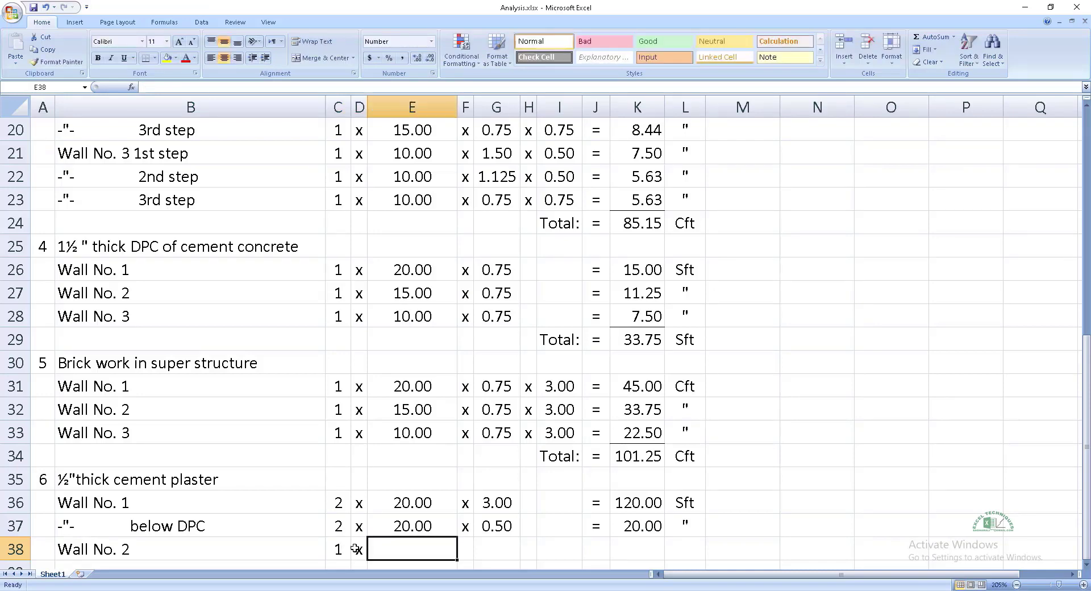
type("=15")
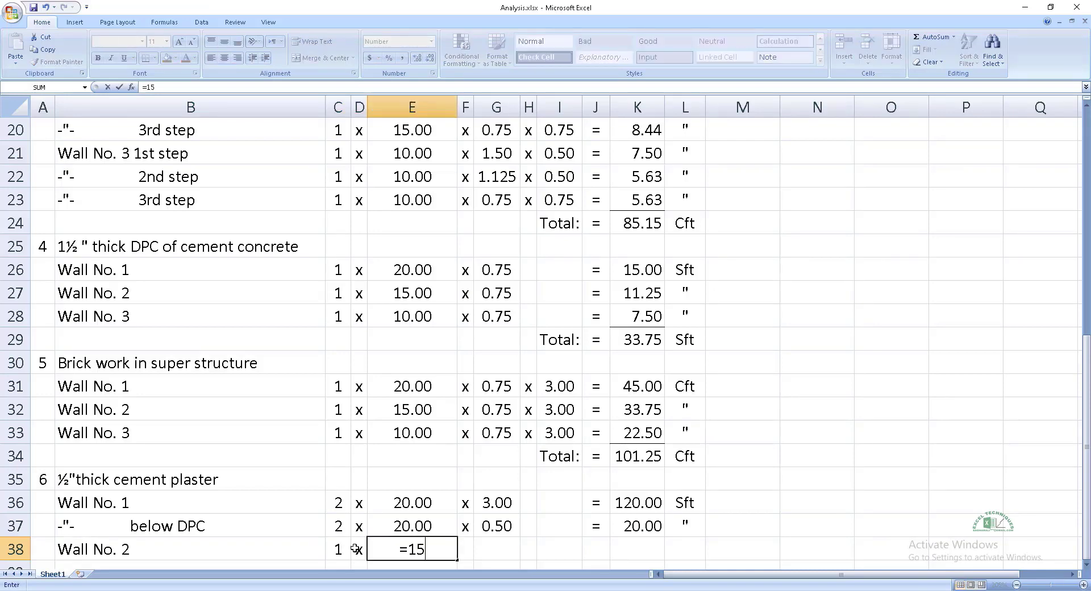
type("+0.75")
key("Tab")
type("x")
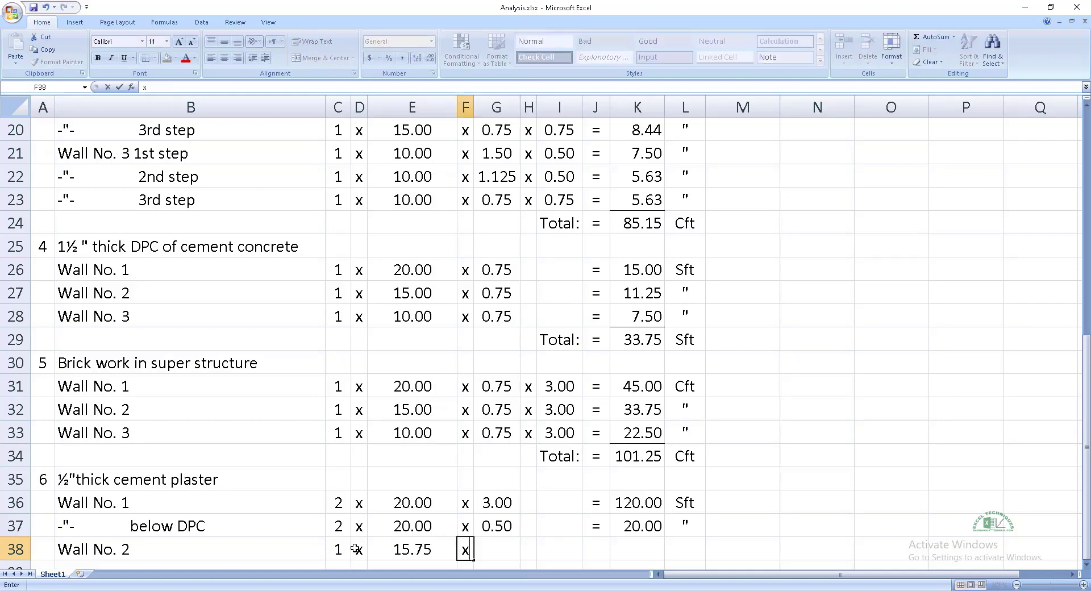
key("Tab")
type("3")
- Copy row 37's quantity formula and unit into row 38
key("Return")
key("ctrl+c")
key("Down")
key("ctrl+v")
key("Return")
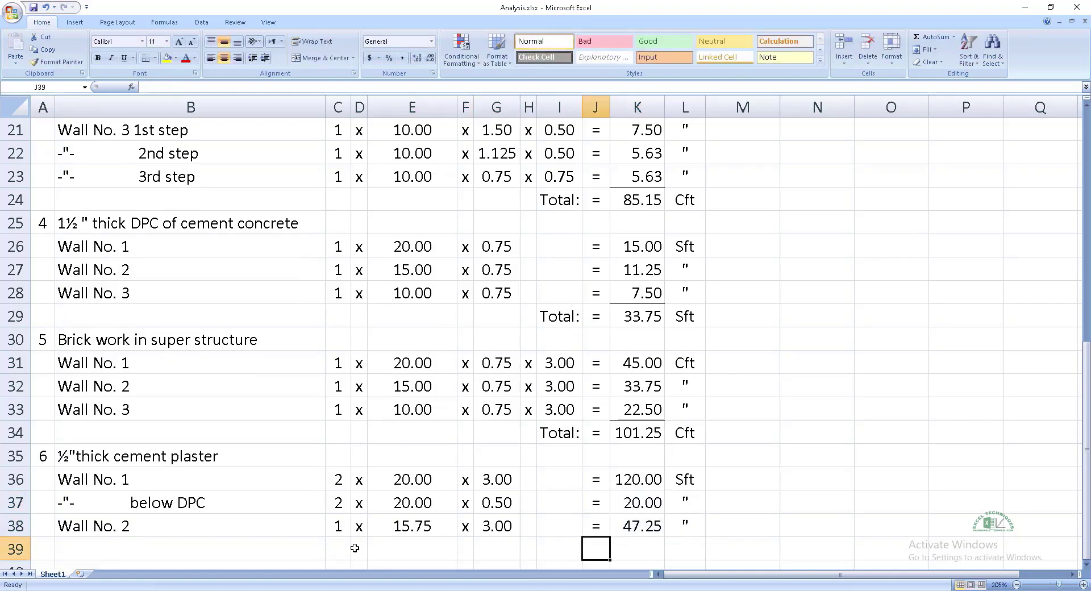
- Enter row 39 as 1 x 15.00 x 3.00
key("Left")
key("Left")
key("Left")
key("Left")
key("Left")
key("Left")
key("Left")
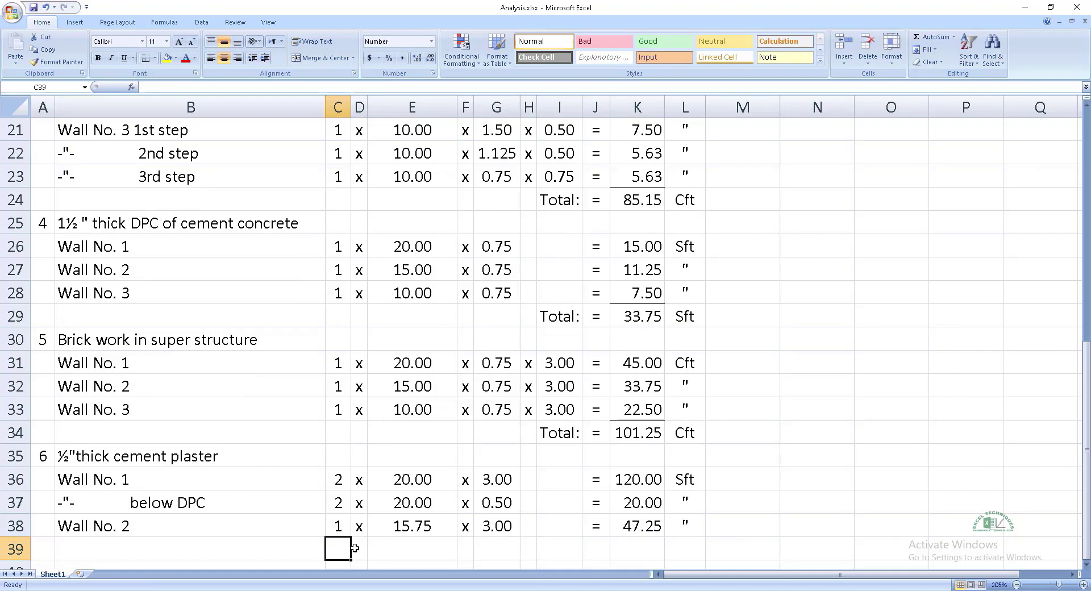
type("1")
key("Tab")
type("x")
key("Tab")
type("15")
key("Tab")
type("x")
key("Tab")
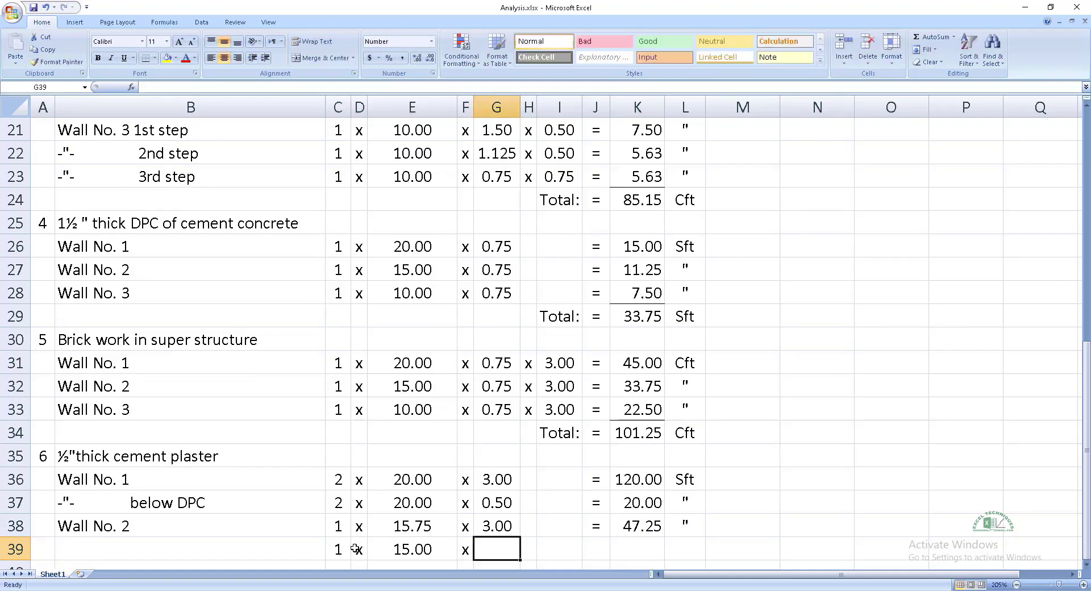
type("3")
key("Return")
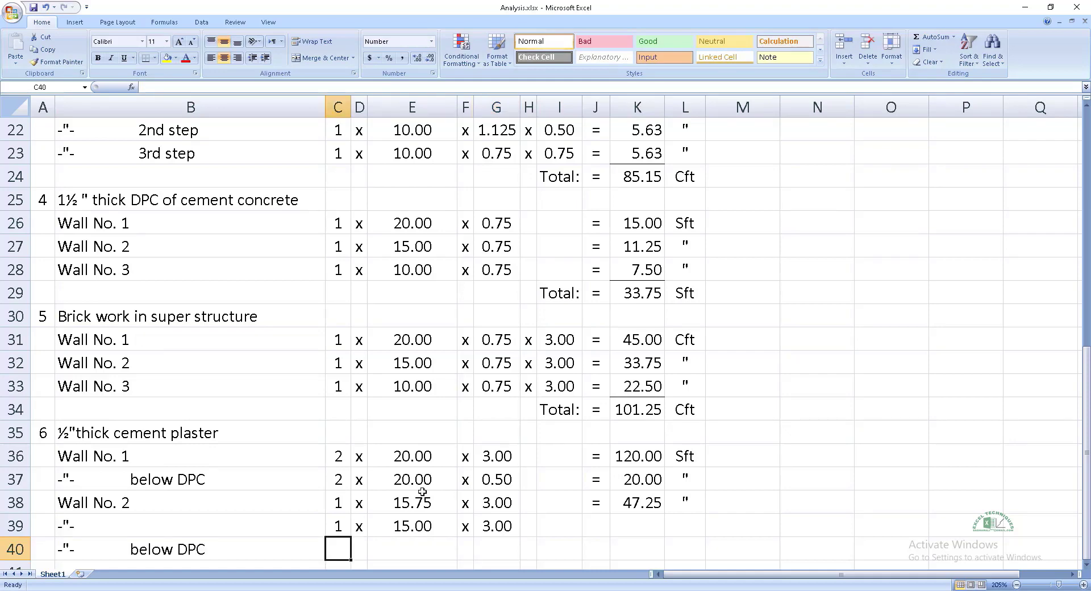
- Enter row 40 as 1 x the 15.75 length from E38 x the 0.50 below-DPC height
scroll(549, 446, "down", 1)
type("1")
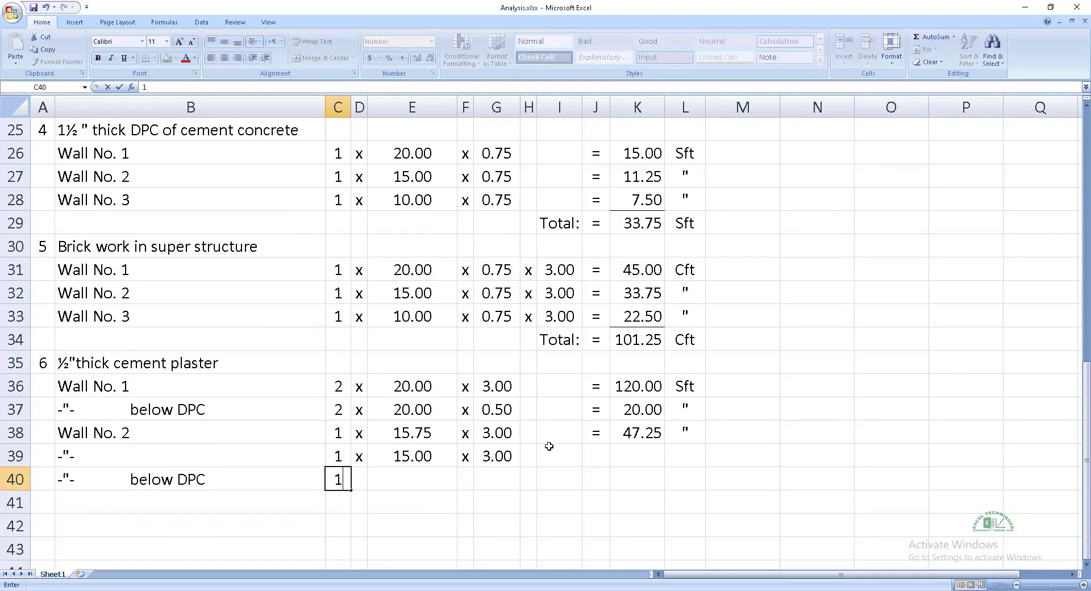
key("Tab")
type("x")
key("Tab")
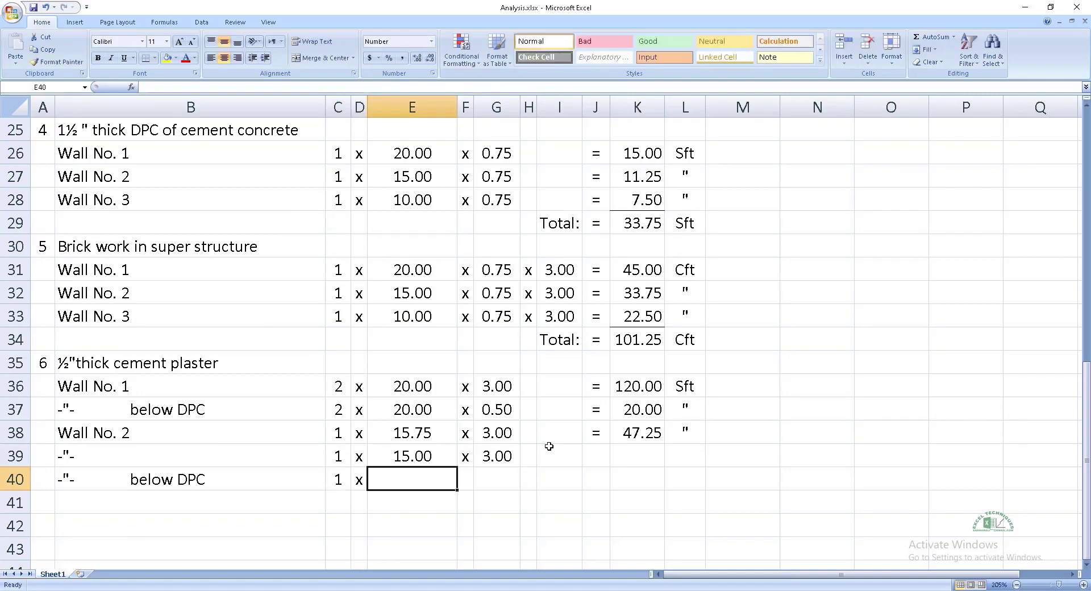
type("=")
key("Up")
key("Up")
key("Return")
key("Up")
key("Tab")
type("x")
key("Tab")
type("=")
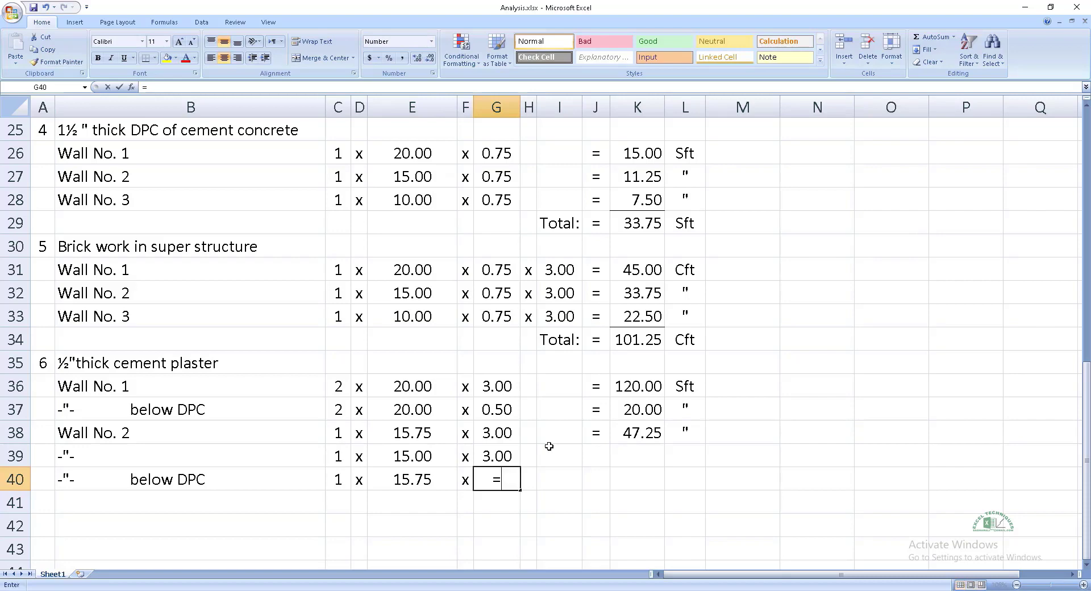
key("Up")
key("Up")
key("Up")
key("Return")
key("Left")
key("Left")
key("Left")
key("Left")
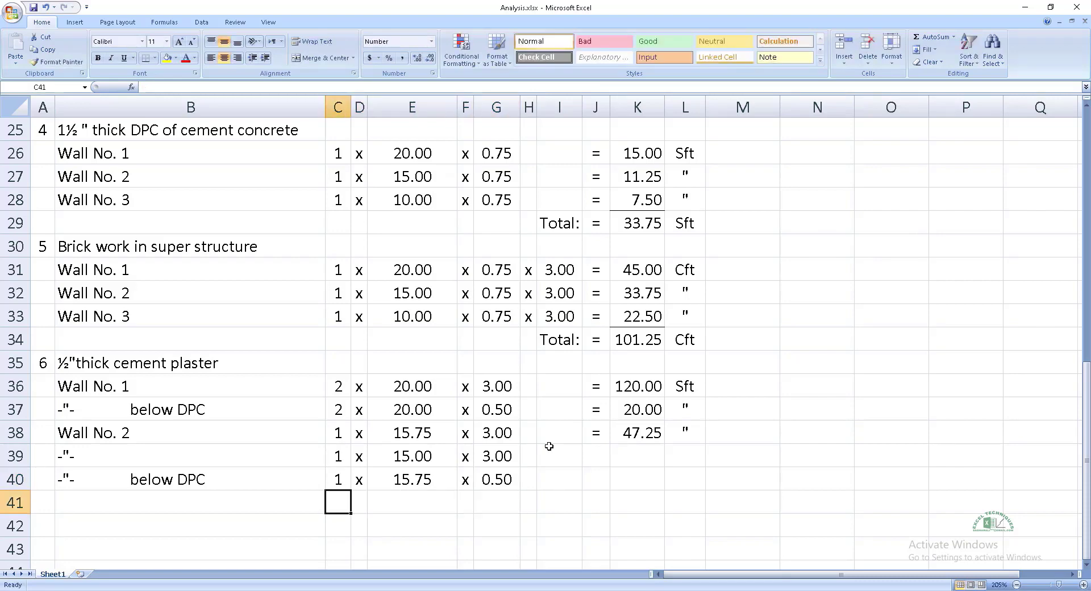
- Fill row 41 with =C39, x, =E39, x and =G40
type("=")
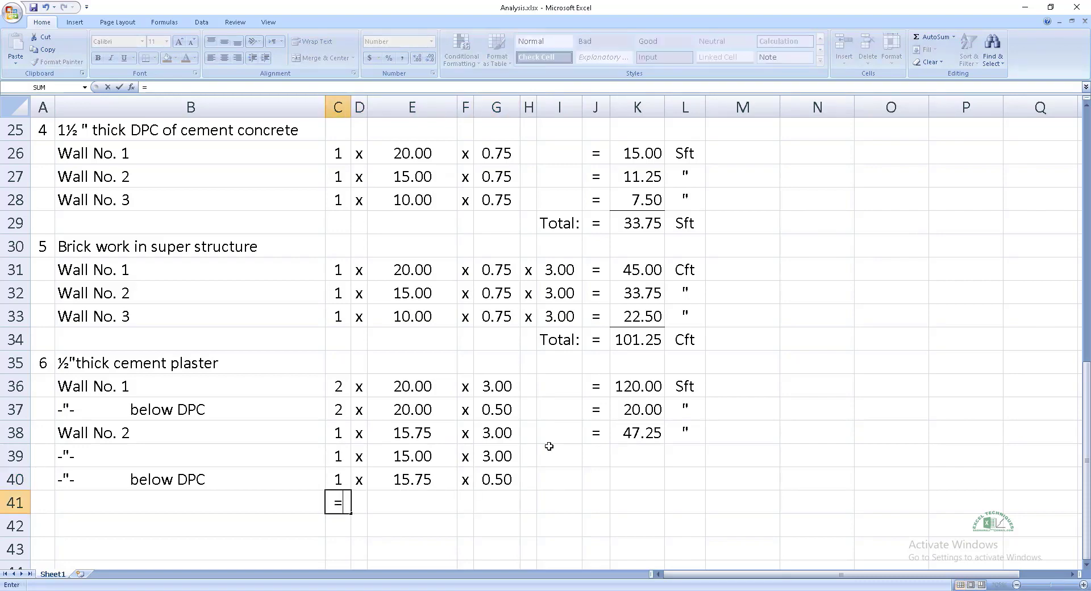
key("Up")
key("Up")
key("Return")
key("Up")
key("Tab")
type("x")
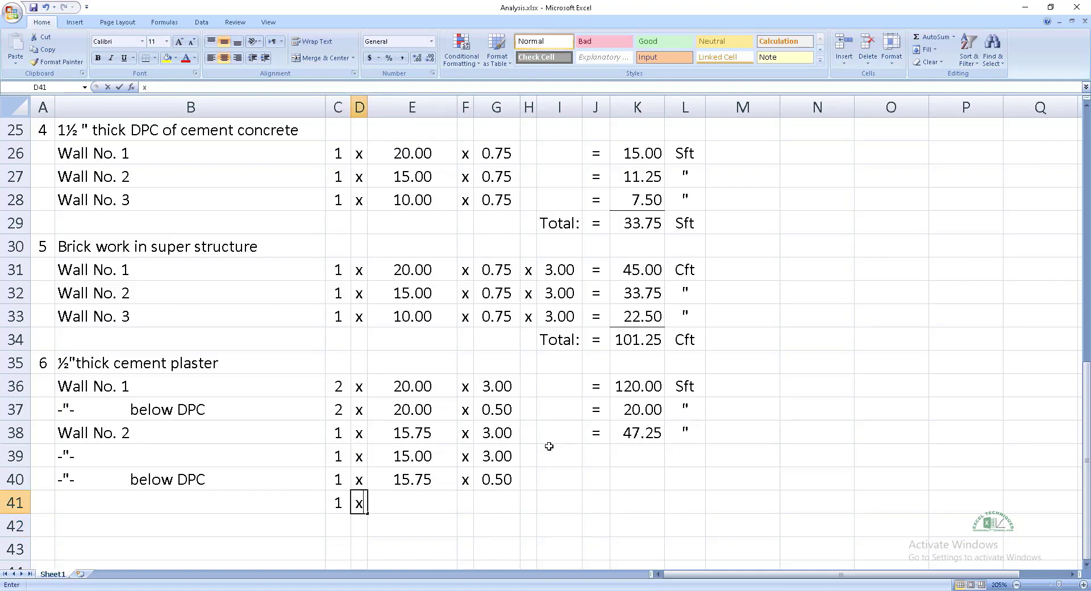
key("Tab")
type("=")
key("Up")
key("Up")
key("Up")
key("Down")
key("Return")
key("Right")
key("Up")
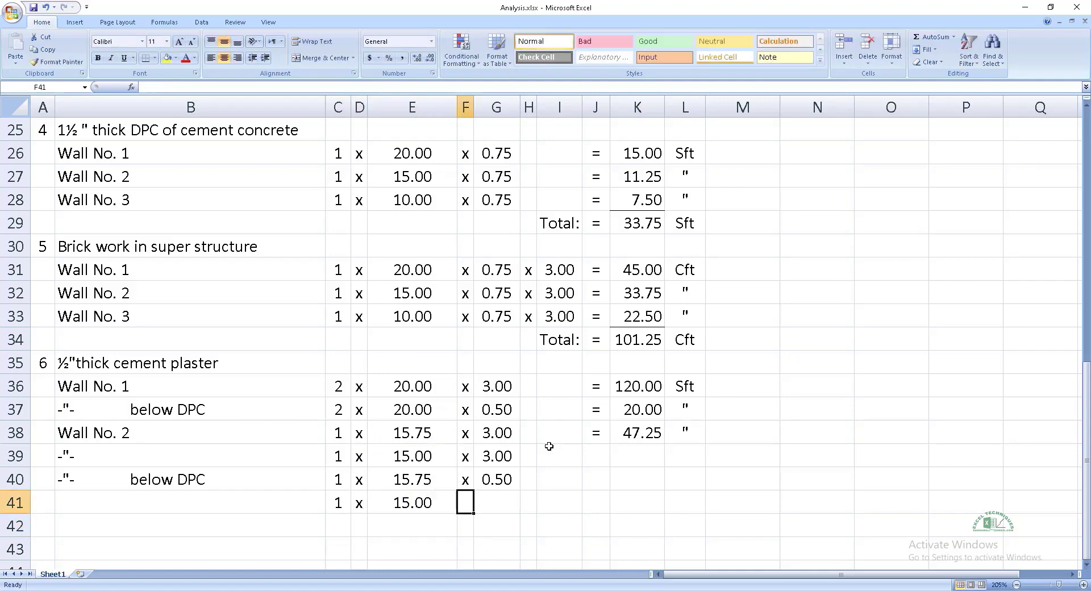
type("x")
key("Tab")
type("=")
key("Up")
key("Return")
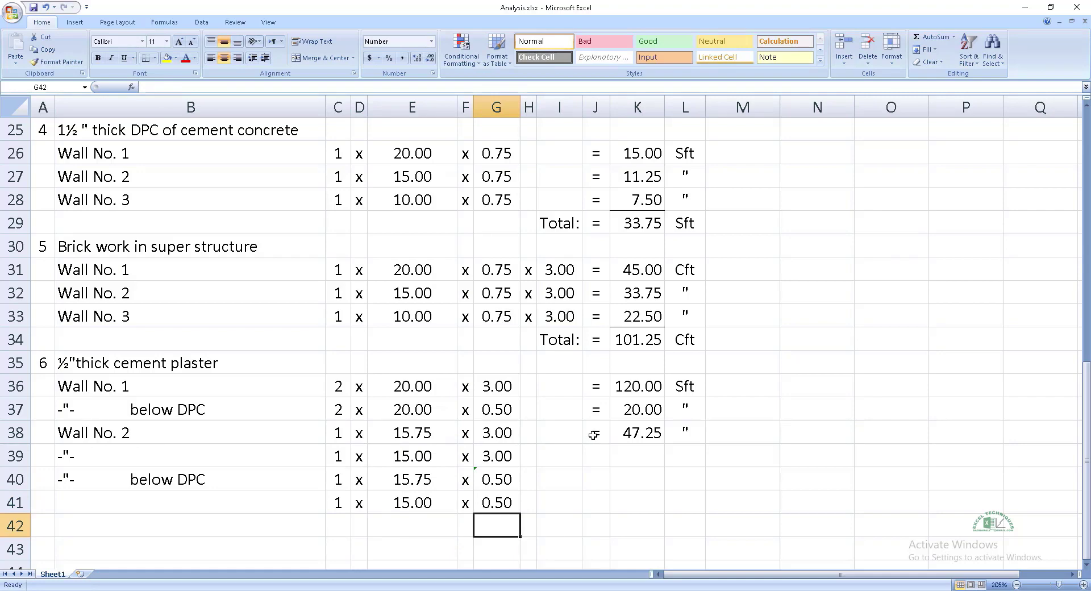
- Copy row 38's quantity formulas into rows 39–41, giving 45.00, 7.88 and 7.50
left_click_drag(593, 436, 676, 438)
key("ctrl+c")
left_click(594, 455)
key("shift+Down")
key("shift+Down")
key("ctrl+v")
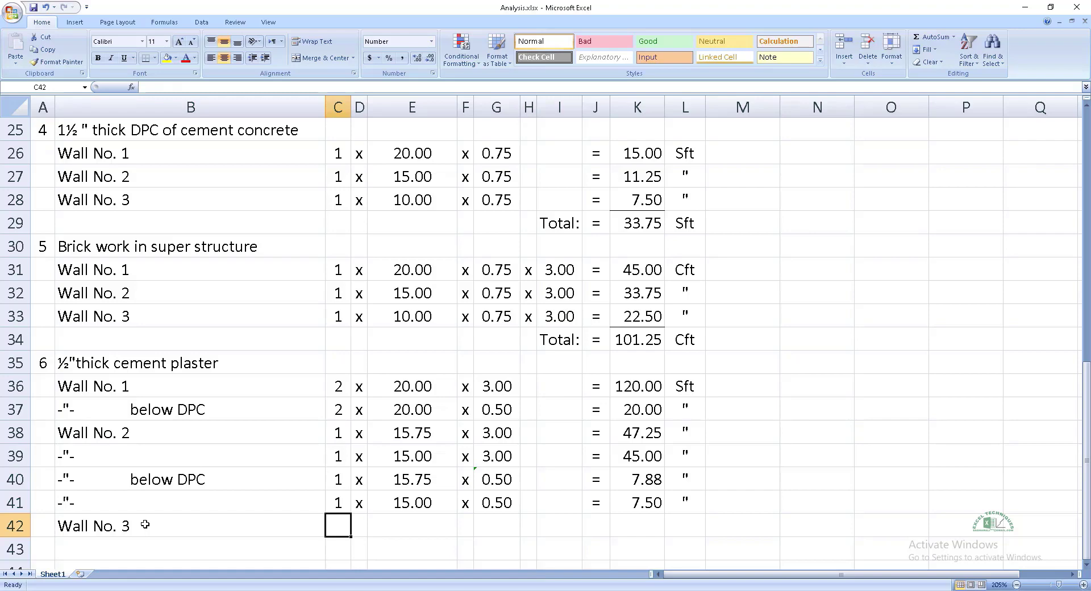
- Enter Wall No. 3's plaster rows as 2 x 10.00 x 3.00 and 2 x 10.00 x
type("2\tx\t10.00\tx\t")
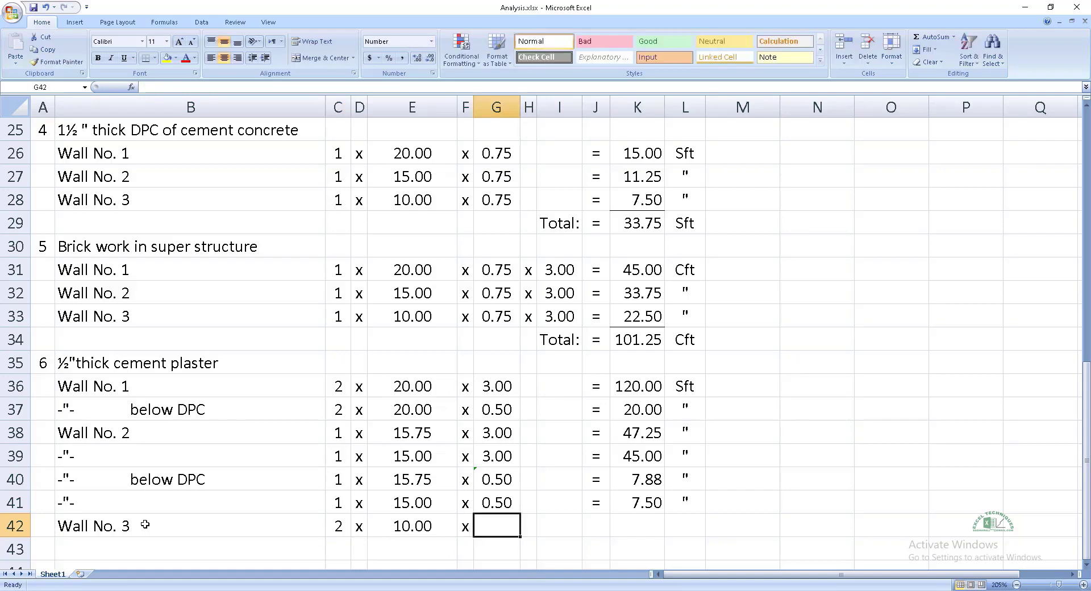
type("3")
key("Down")
key("Left")
key("Left")
key("Left")
key("Left")
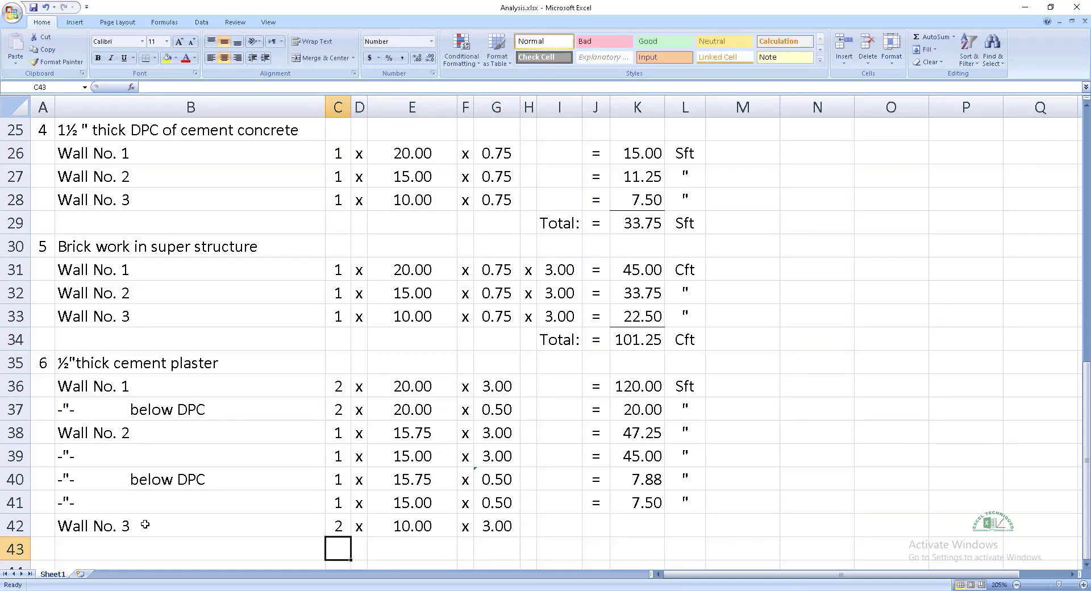
type("2\tx\t1")
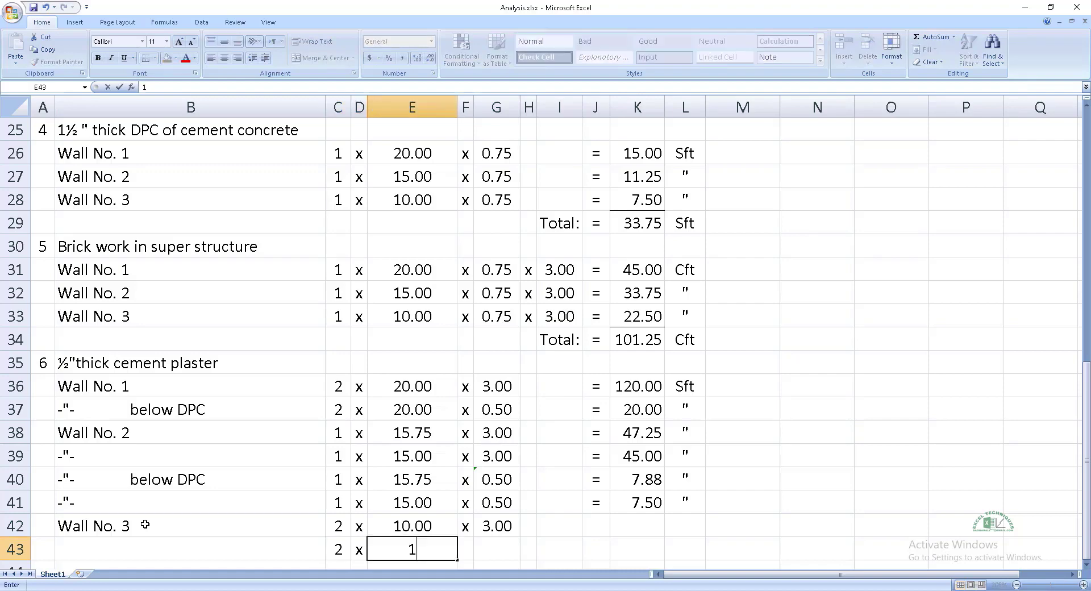
type("0.00\tx")
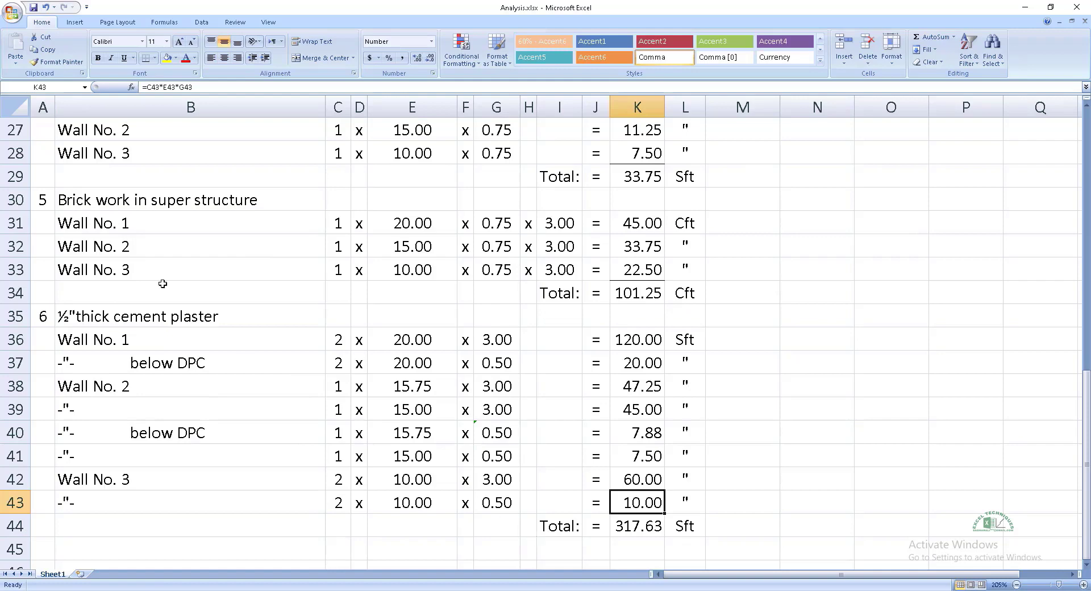
- Add a bottom border under the last quantity above the 317.63 Sft total
left_click(151, 61)
scroll(397, 479, "down", 1)
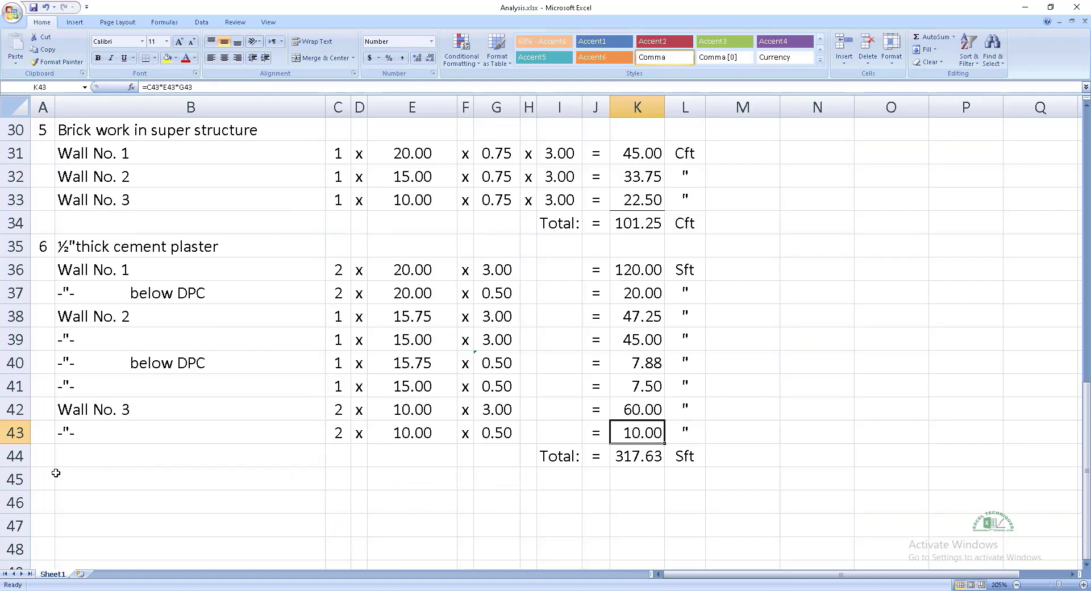
left_click(44, 476)
- Add item 7 White washing, 'Same Qty as per above item' = 317.63 from the plaster total
type("9")
key("Tab")
type("White washin")
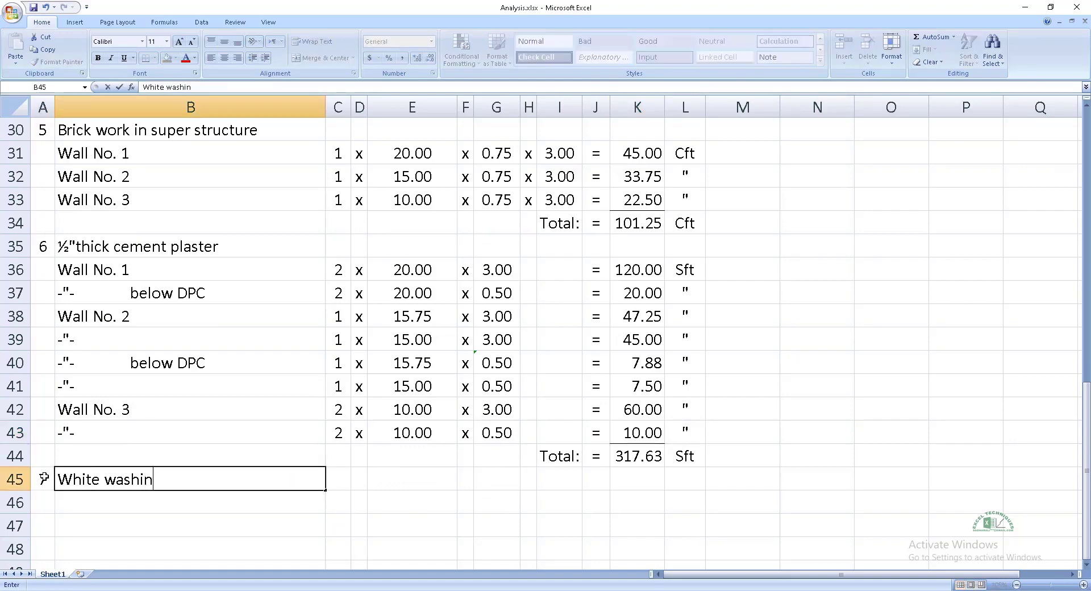
type("g")
key("Tab")
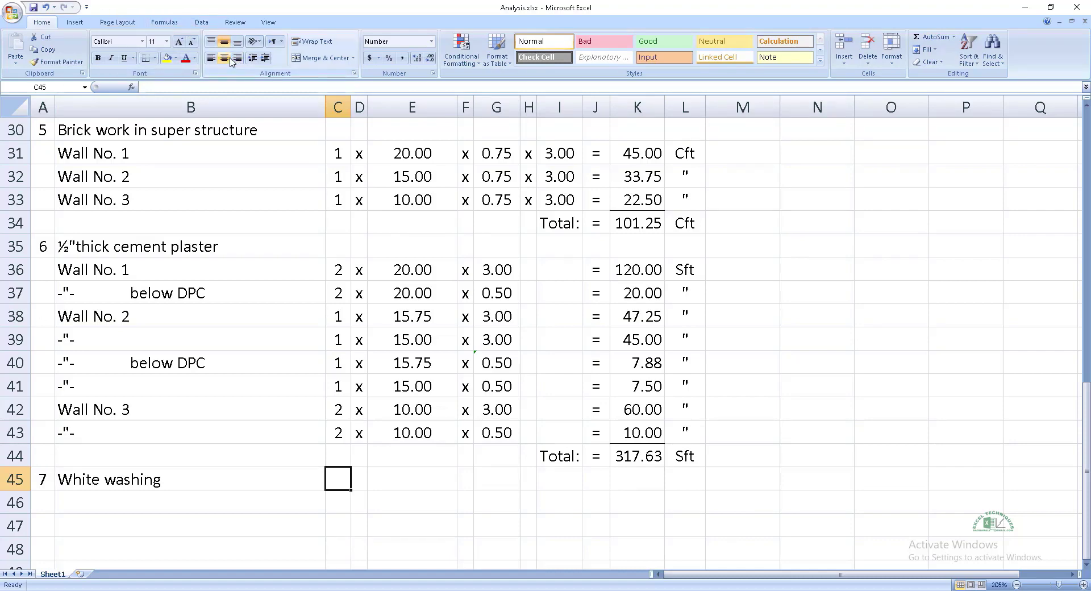
type("Same Qty as per a")
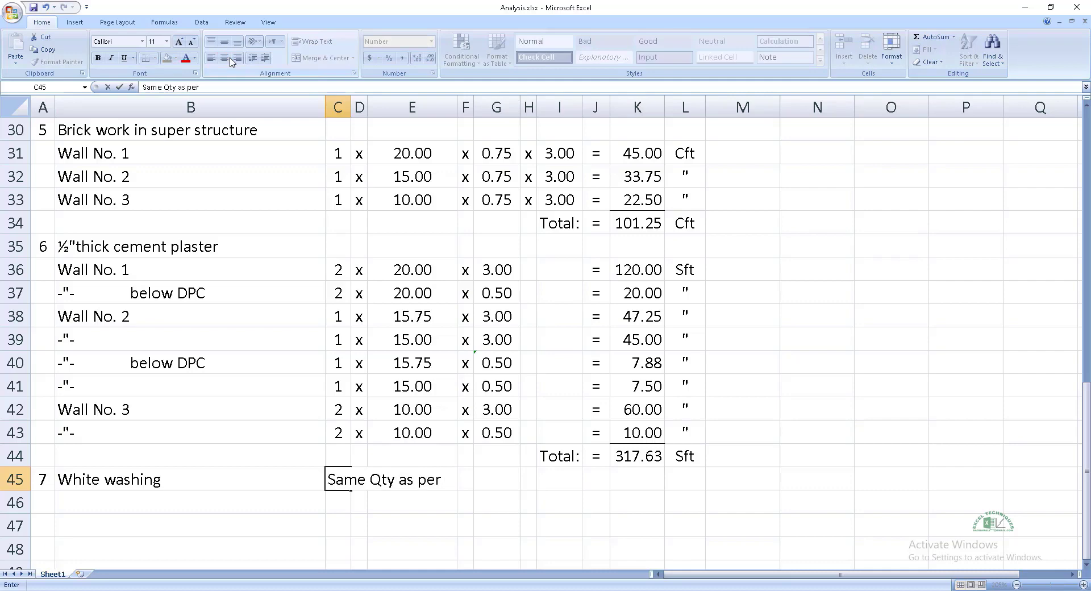
type("bove item")
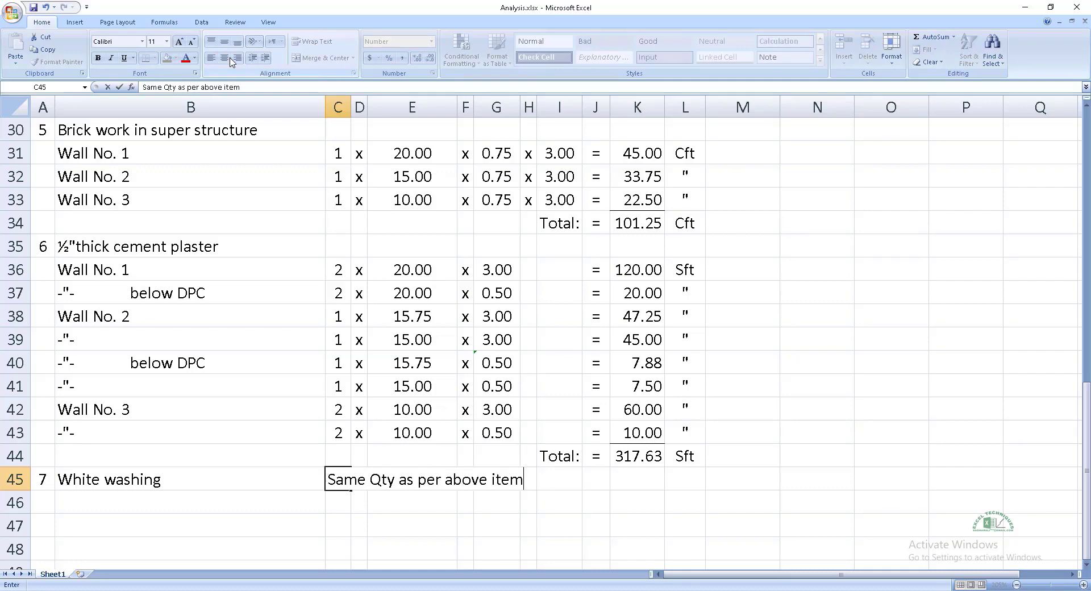
key("Tab")
type("=")
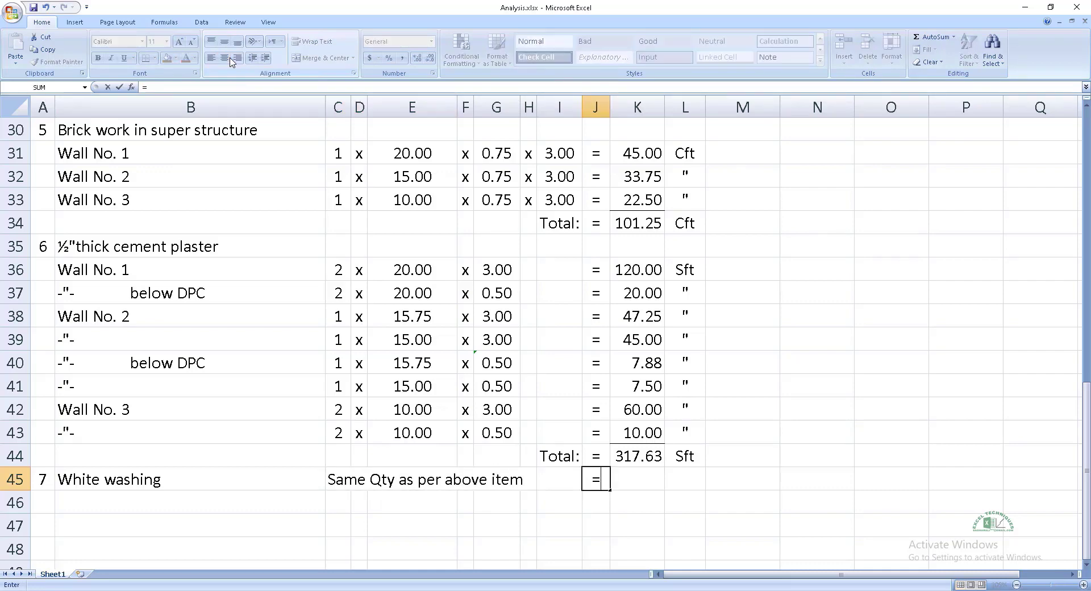
key("Tab")
type("=")
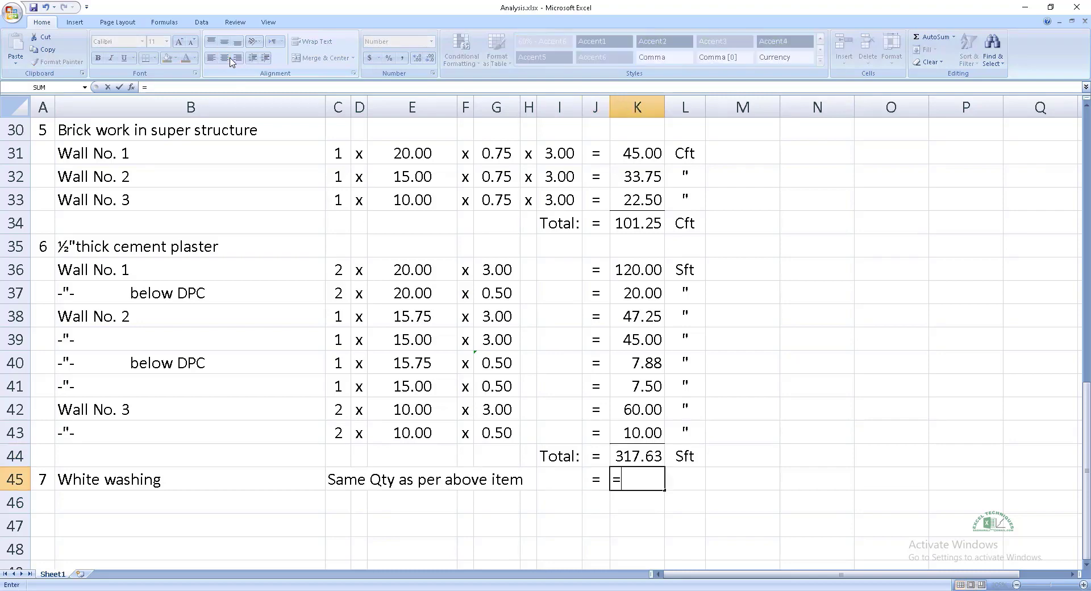
key("Up")
key("Return")
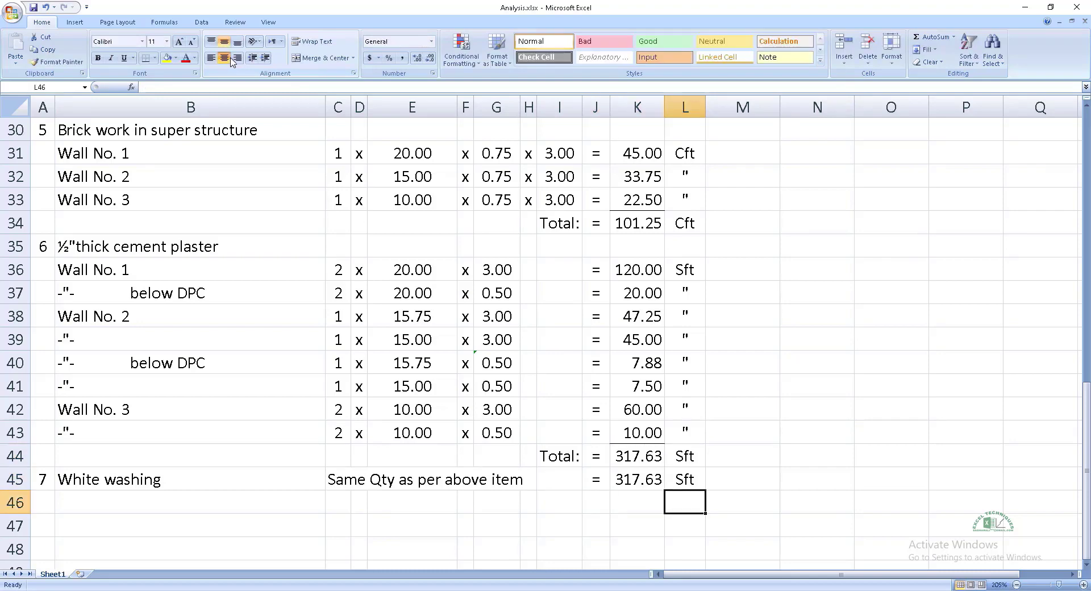
- Widen column K so all totals display fully
scroll(398, 291, "down", 2)
scroll(398, 292, "down", 2)
scroll(398, 292, "down", 1)
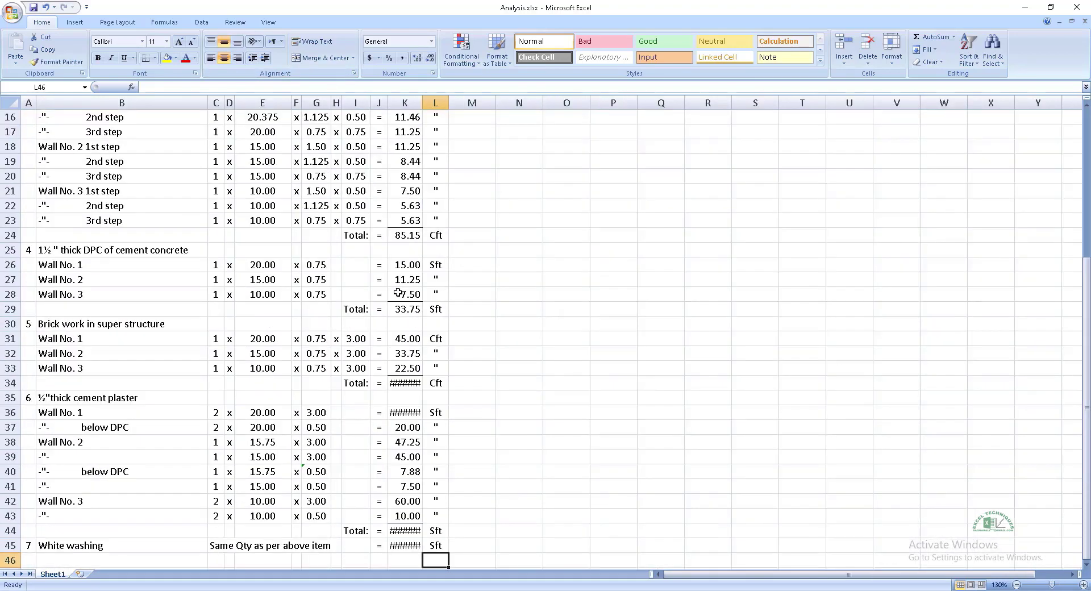
scroll(396, 309, "up", 5)
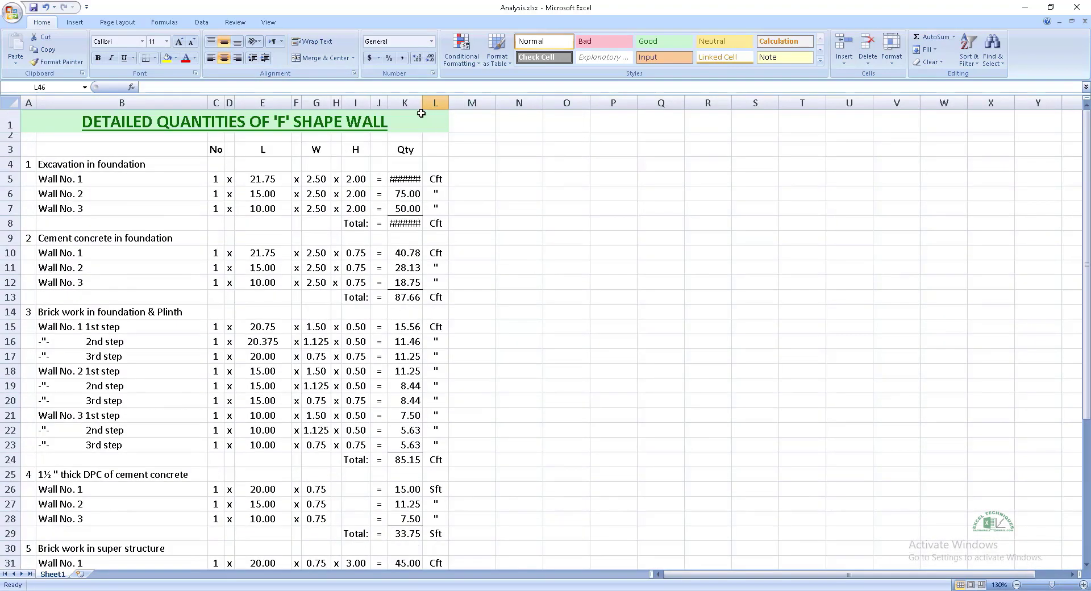
left_click_drag(422, 103, 428, 103)
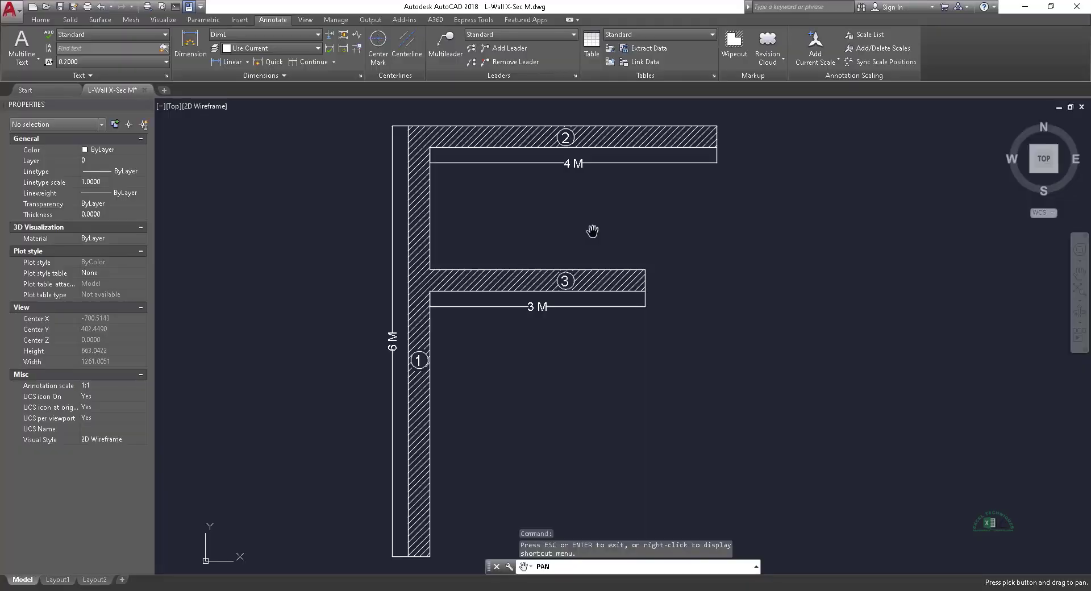
- Pan the AutoCAD drawing from the F-shape plan to the wall cross-section
left_click_drag(592, 230, 579, 245)
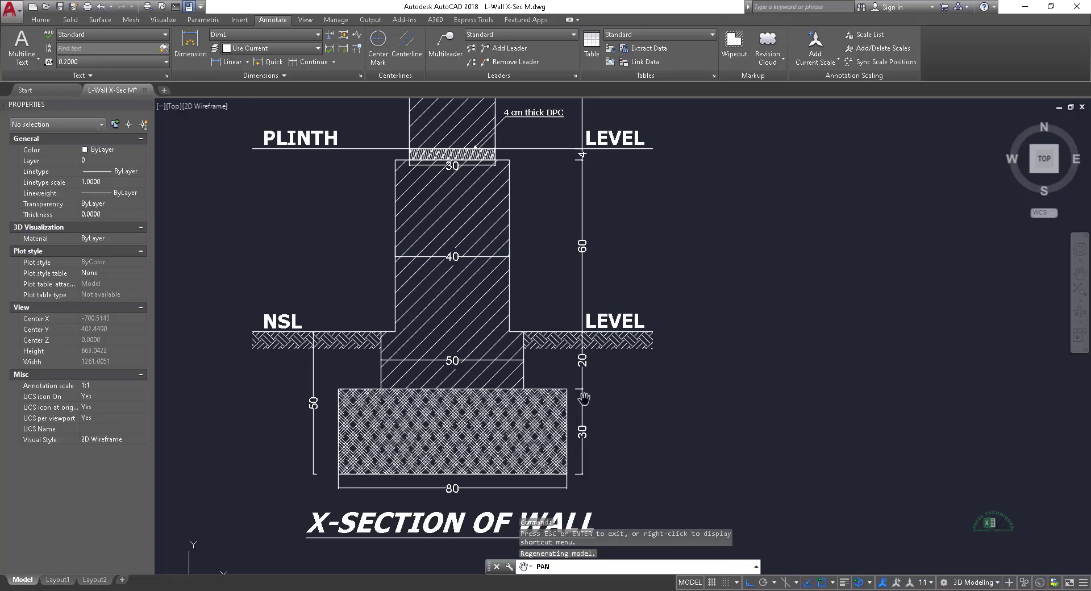
- Pan to bring the top of the wall section and its 3 M height into view
mouse_move(604, 402)
left_mouse_down()
mouse_move(616, 412)
mouse_move(681, 353)
mouse_move(676, 367)
left_mouse_up()
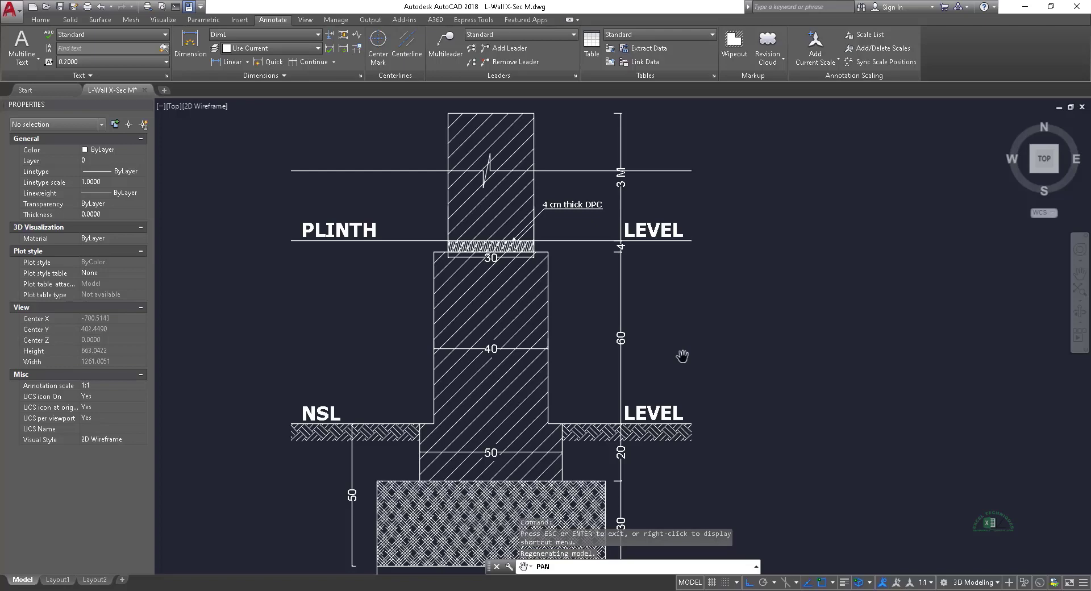
left_click_drag(693, 326, 698, 345)
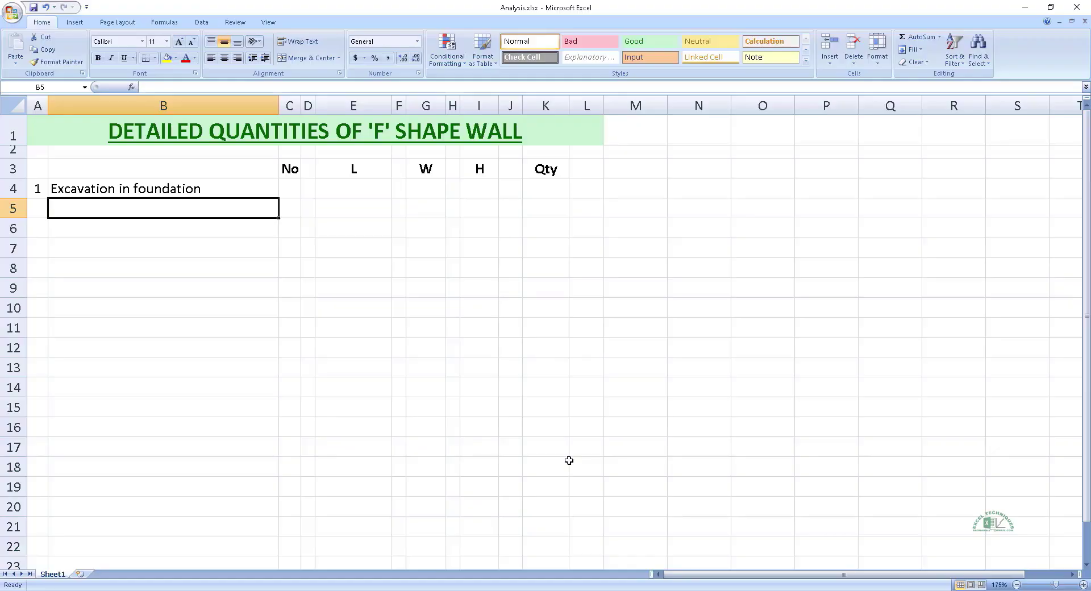
- Enter Wall No. 1 in row 5: count 1, length =6+0.80-0.30, width 0.8, height 0.5
type("Wall No. 1")
key("Tab")
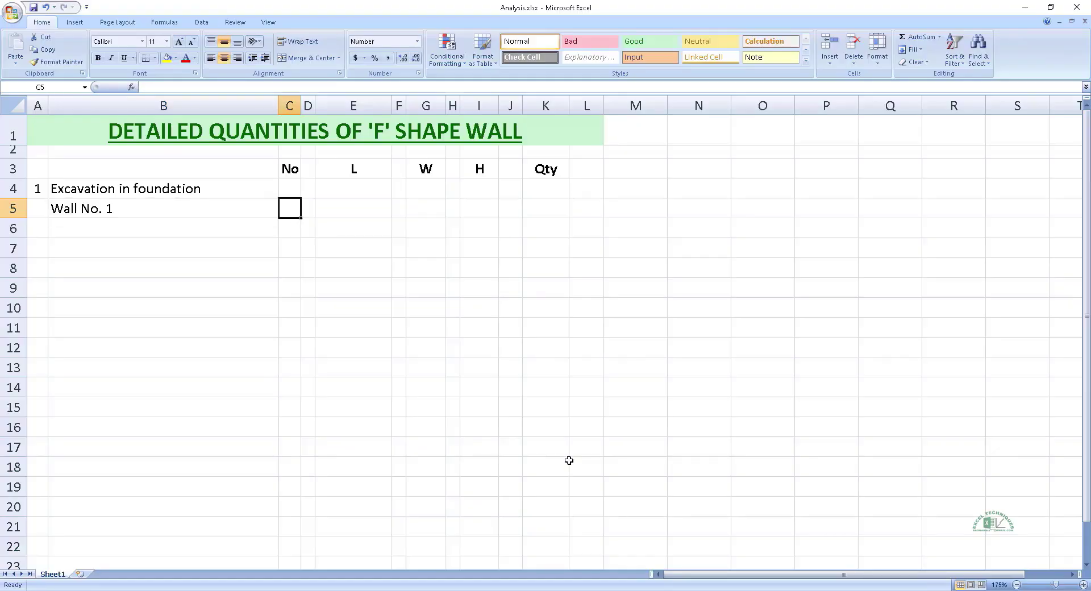
type("1")
key("Tab")
type("x")
key("Tab")
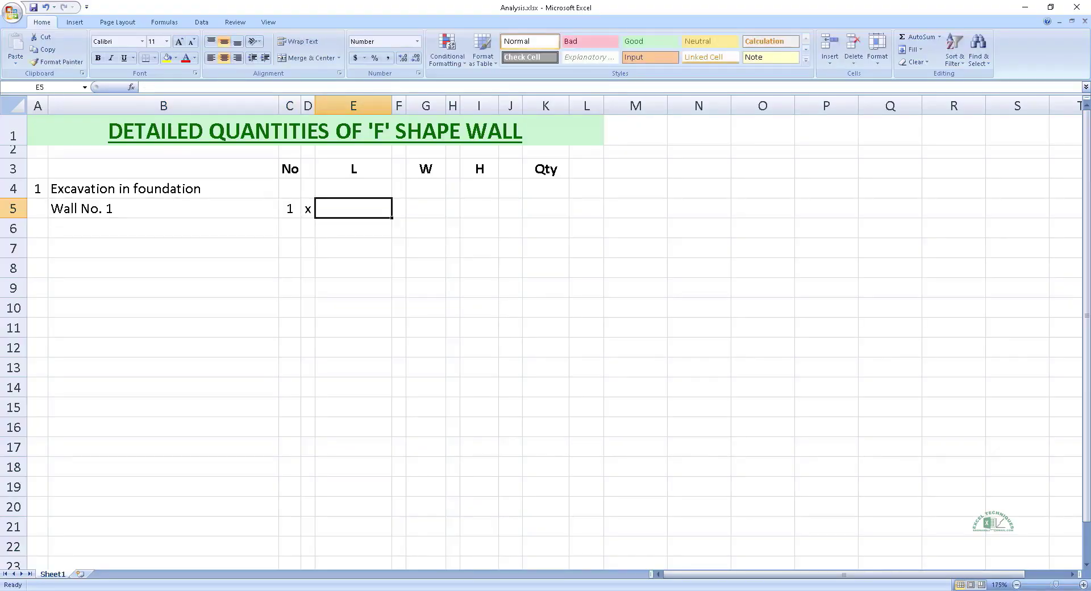
type("=6+0")
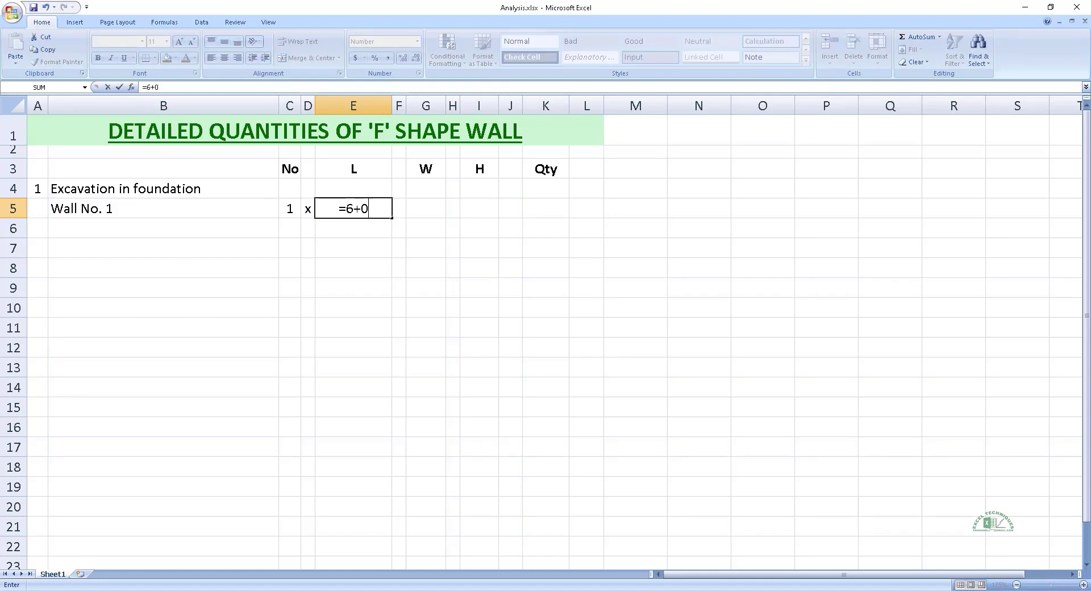
type(".80")
type("-")
type("0.")
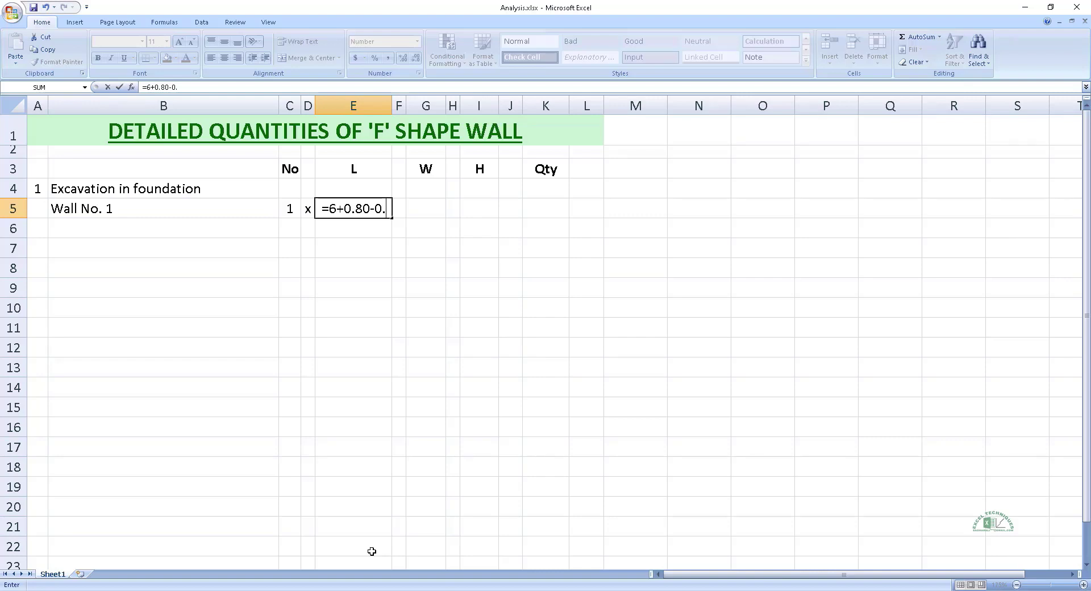
type("3")
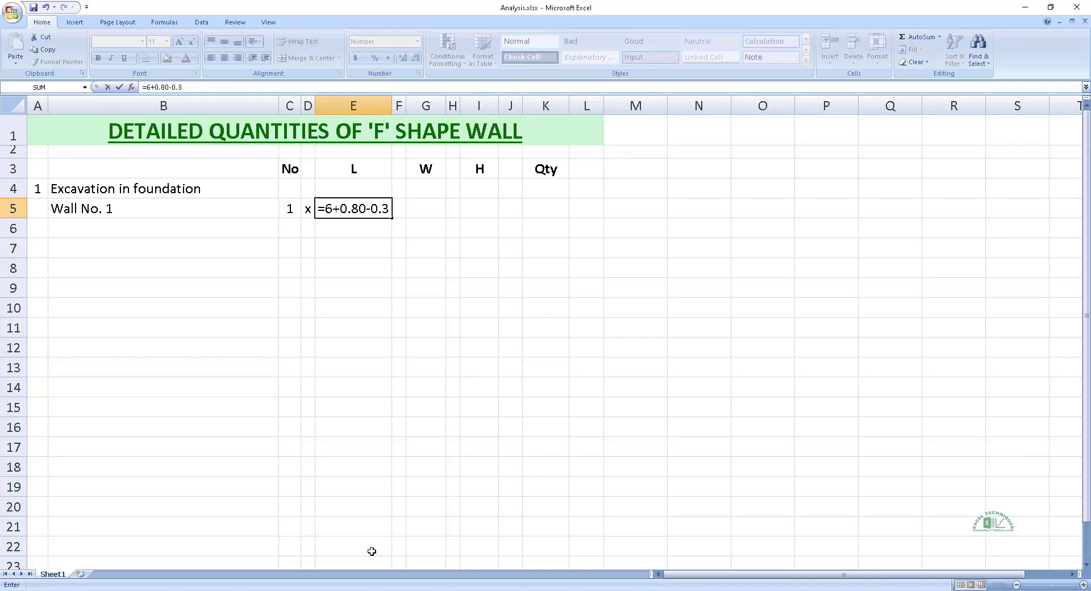
type("0")
key("Tab")
type("x")
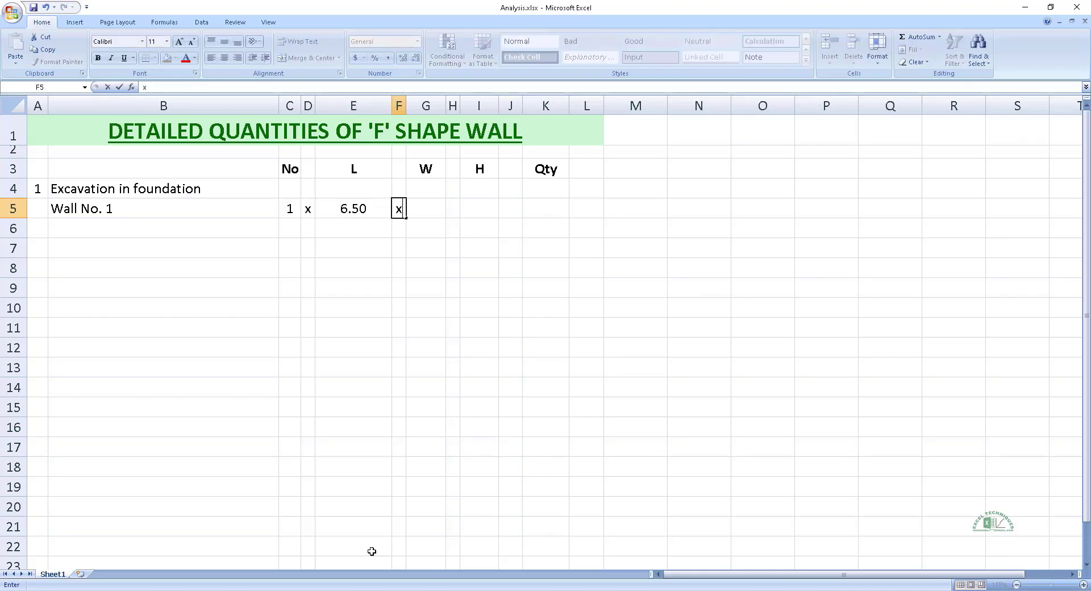
key("Tab")
type("0.8")
key("Tab")
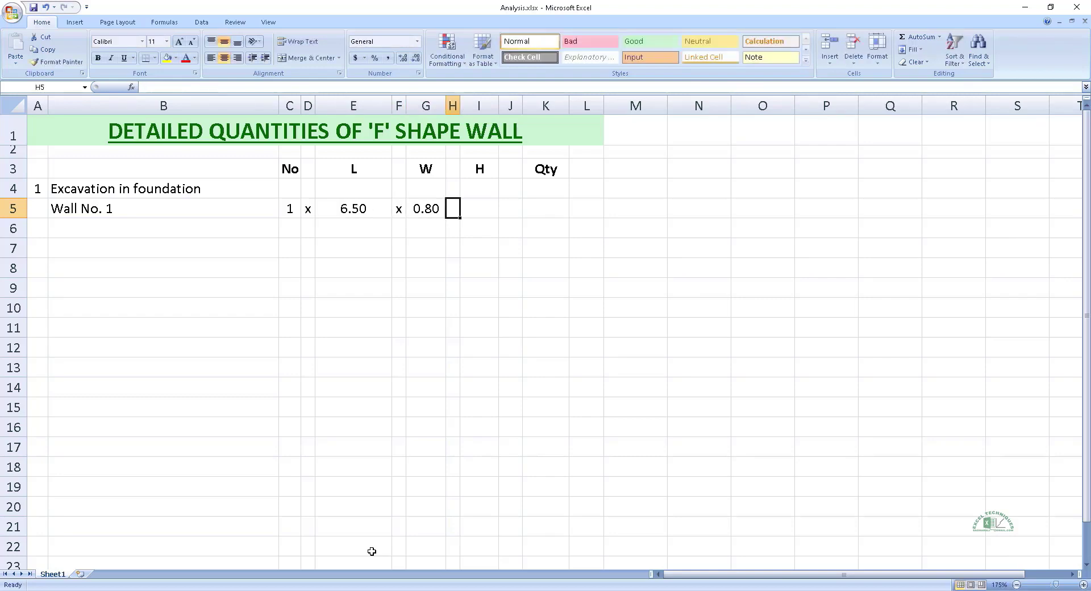
type("x")
key("Tab")
type(".")
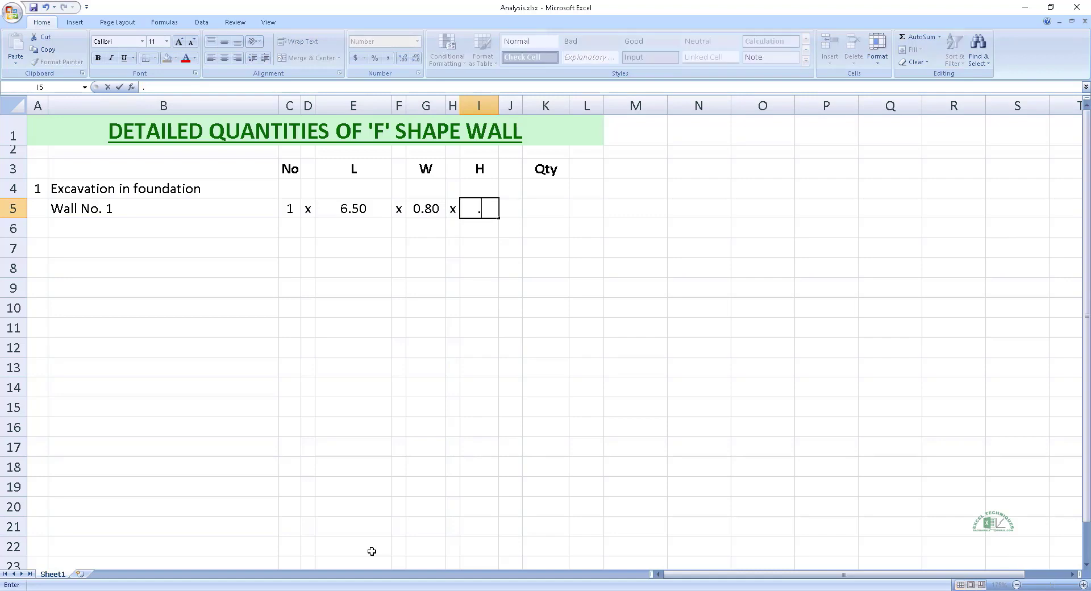
type("5")
key("Tab")
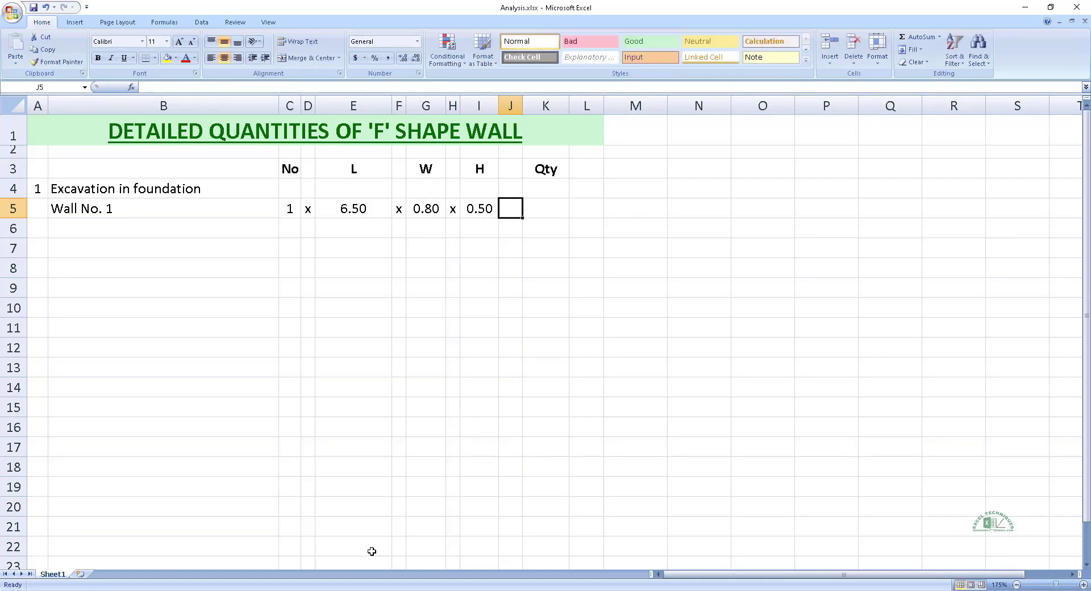
- Complete Wall No. 1's quantity as 2.60 Cum
type("=")
key("ctrl+Return")
key("Tab")
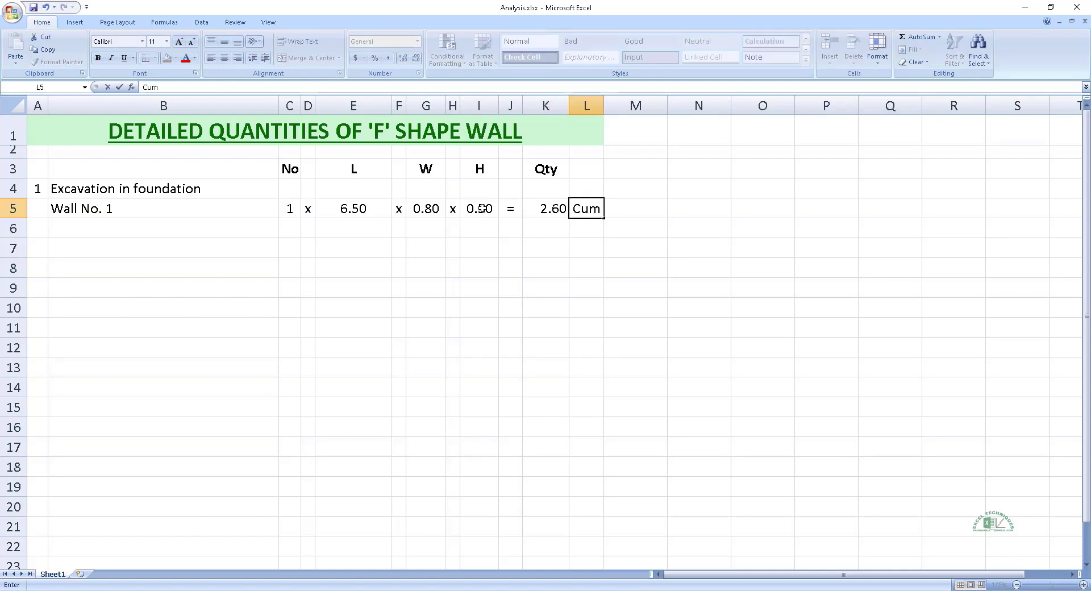
key("Return")
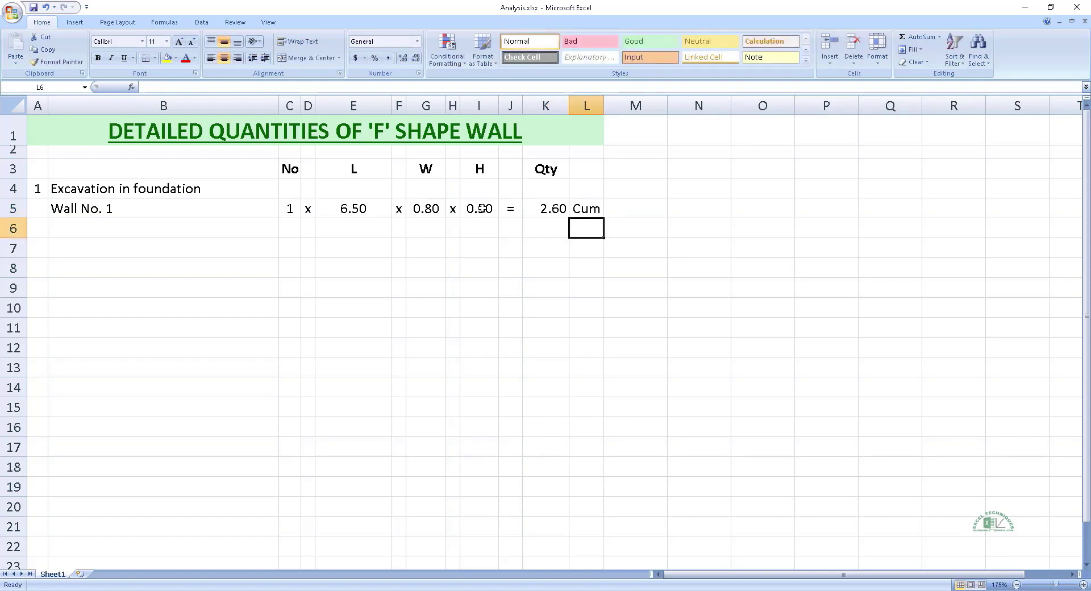
key("Home")
key("Right")
- Enter Wall No. 2 in row 6 as 1 × 4 × 0.8 × 0.5, with a ditto unit
type("Wall No. 2")
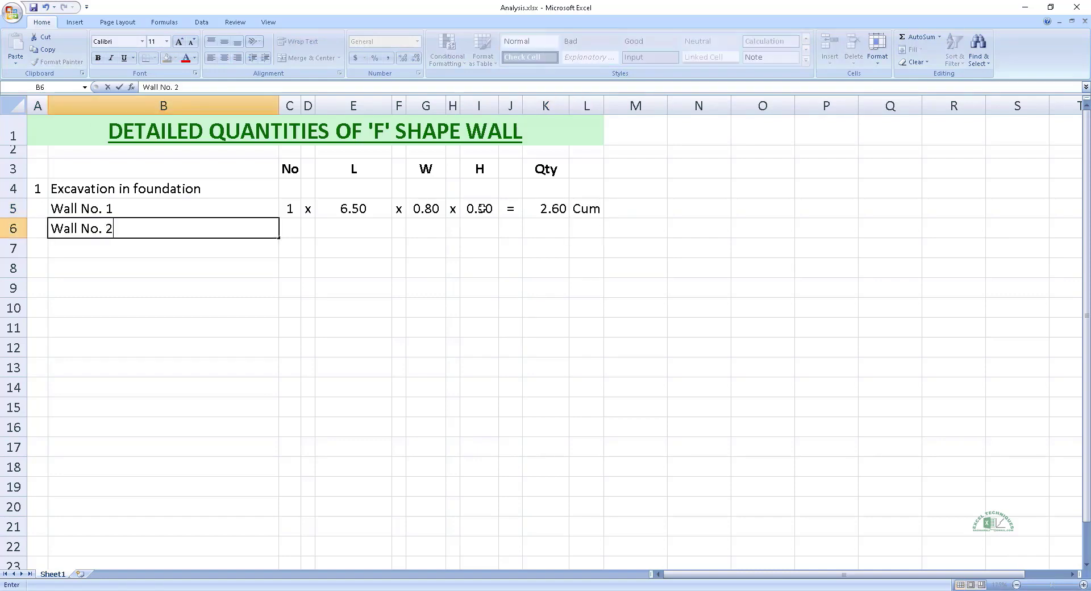
key("Tab")
type("1")
key("Tab")
type("x")
key("Tab")
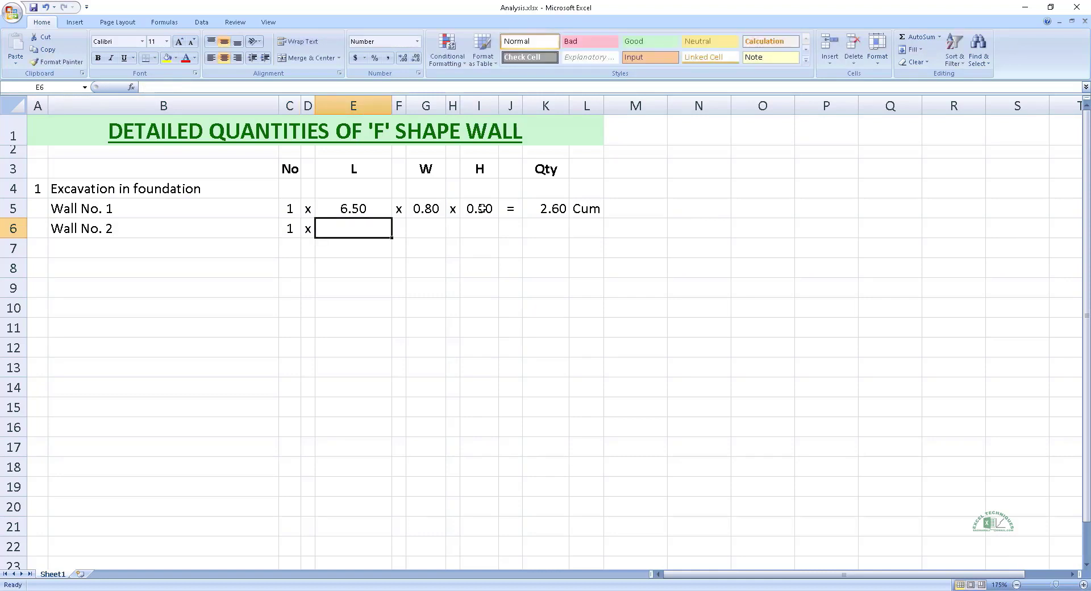
type("4")
key("Tab")
type("x")
key("Tab")
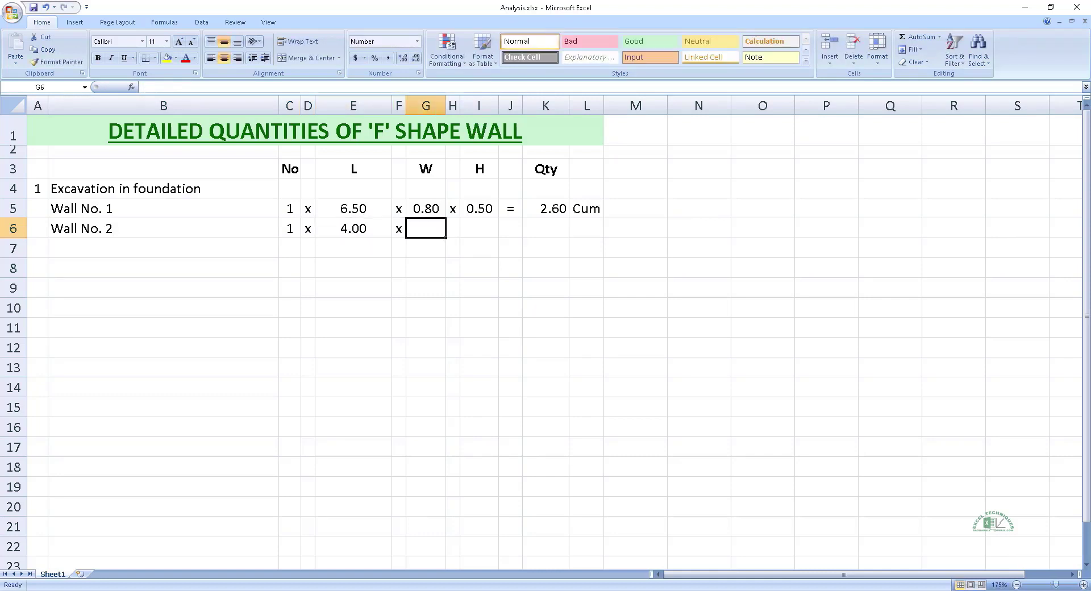
type("0.8")
key("Tab")
type("x")
key("Tab")
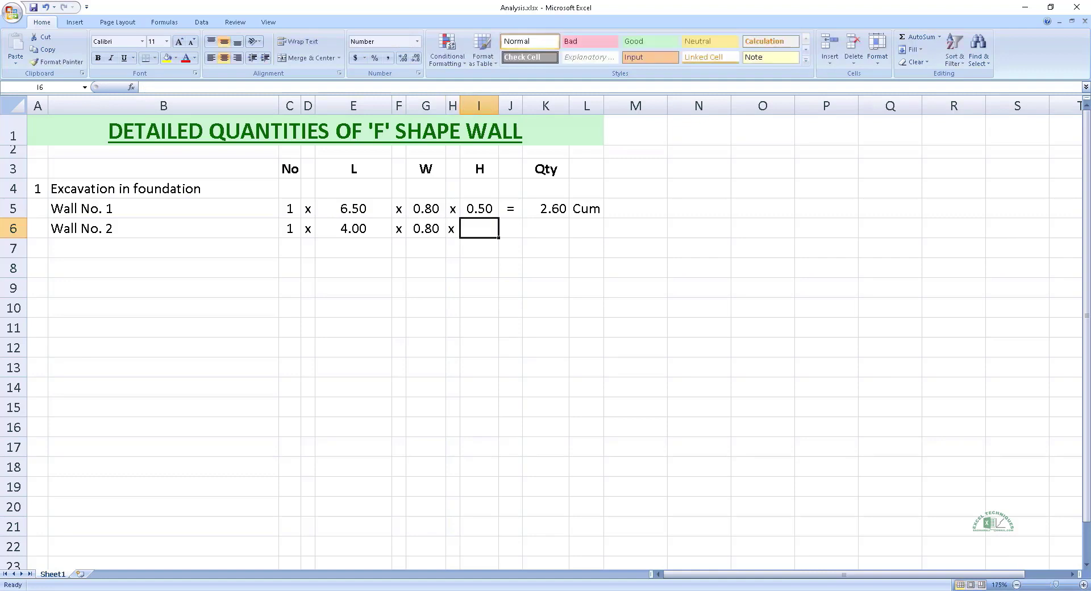
type("0.5")
key("Tab")
key("Tab")
key("Tab")
type("\"")
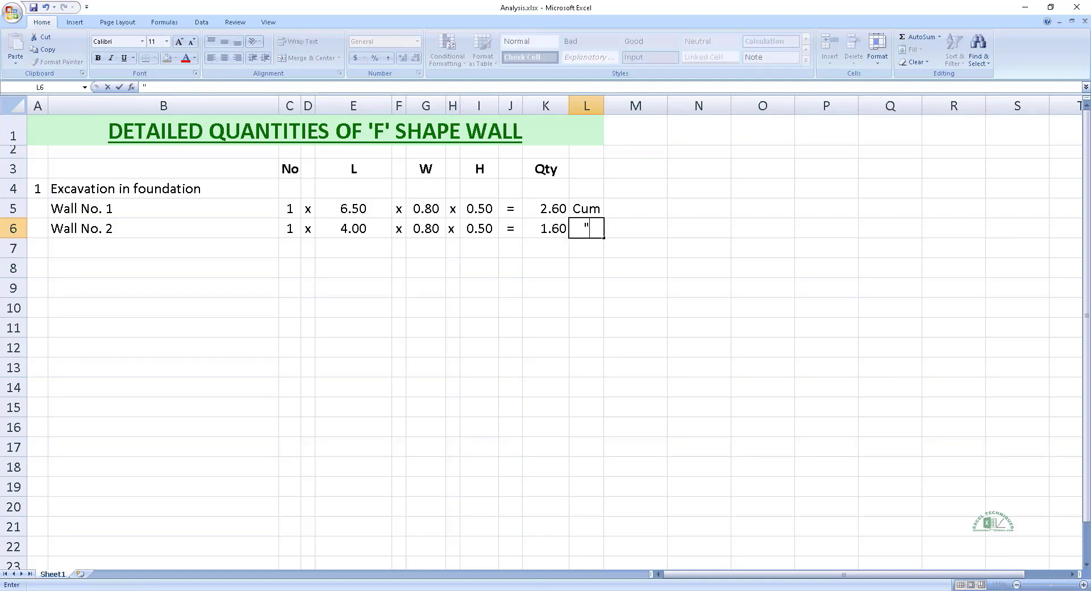
key("Down")
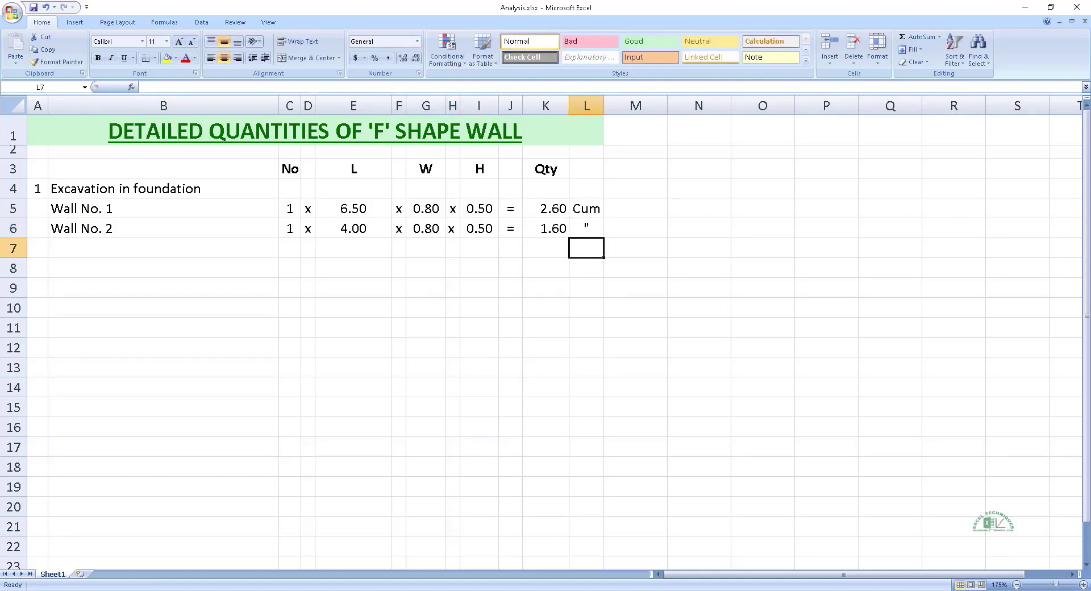
- Enter Wall No. 3 with length 3, copying row 6's width through unit cells into row 7
left_click(163, 248)
type("Wall No. 3")
key("Tab")
type("1")
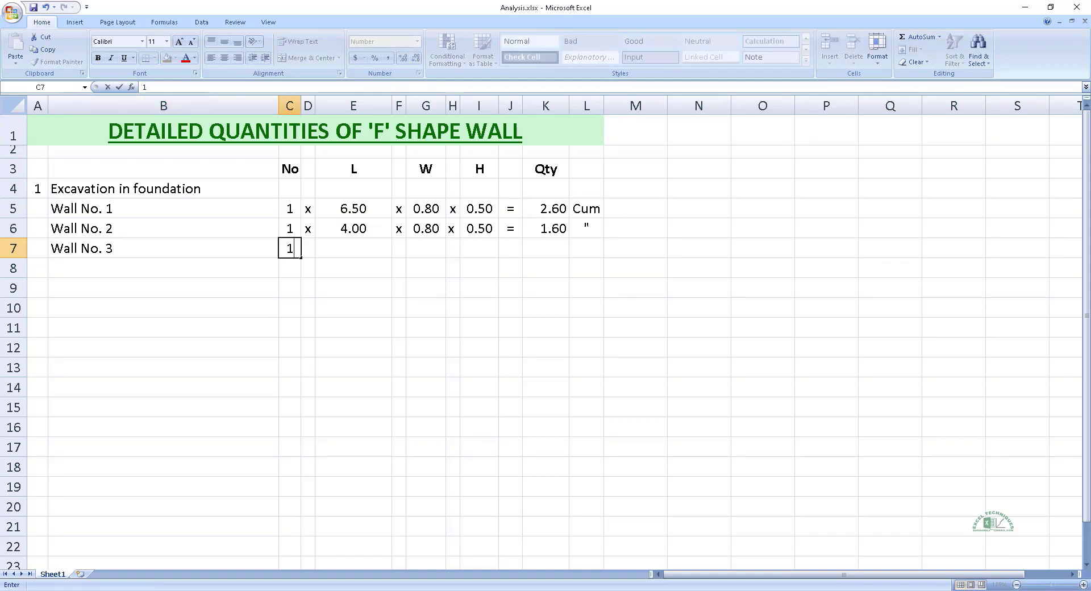
key("Tab")
type("x\t")
type("3")
key("Tab")
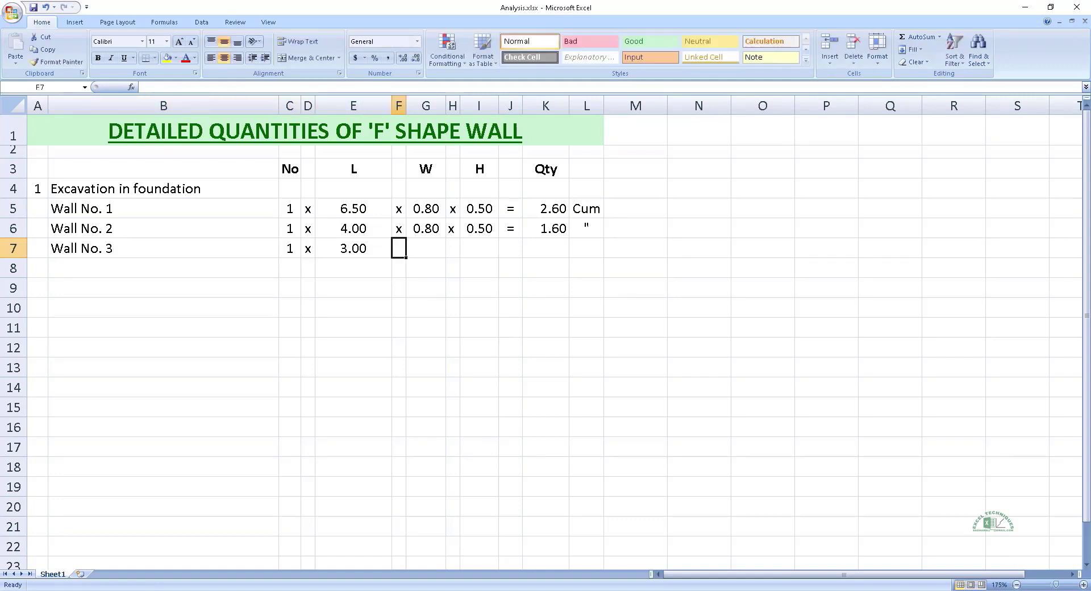
type("x")
key("Tab")
key("Up")
key("ctrl+shift+Right")
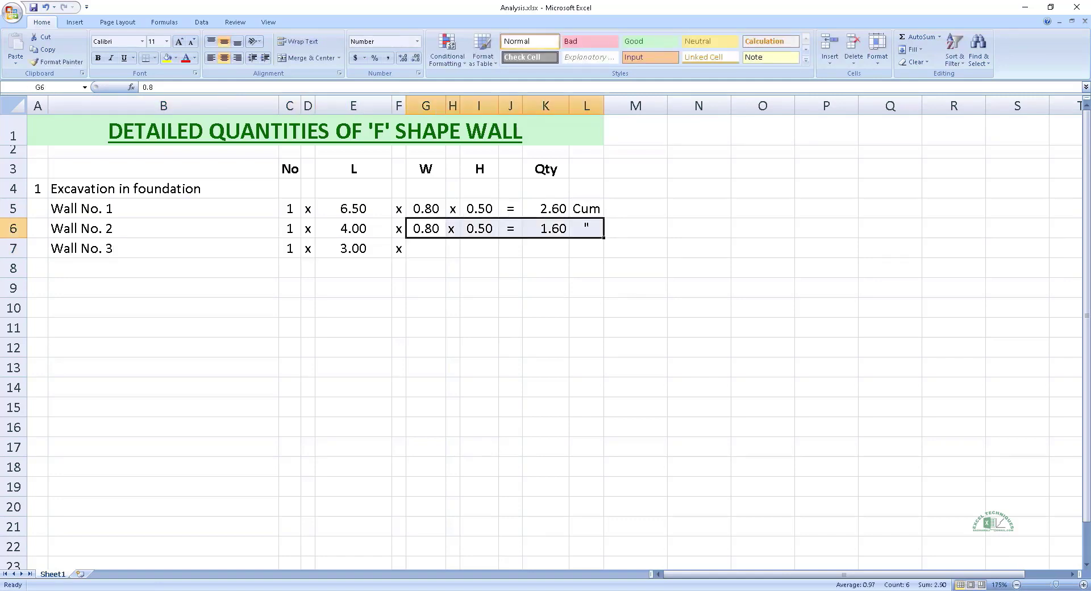
key("ctrl+c")
key("Down")
key("ctrl+v")
- Add the Total row with 5.40 Cum and underline the 1.20 quantity
key("Right")
key("Right")
key("Down")
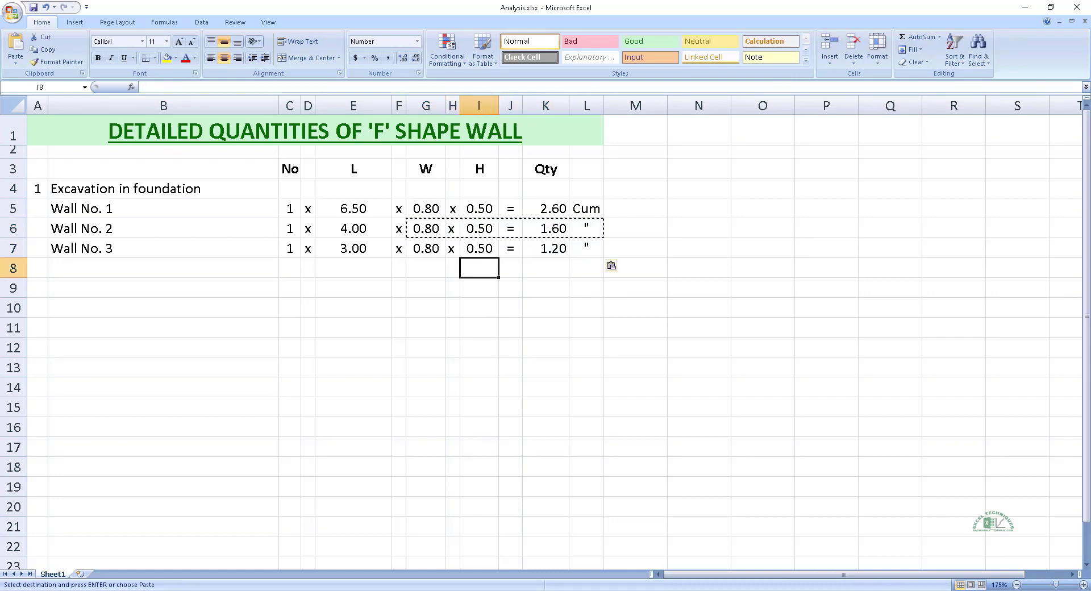
key("Right")
type("Cum")
key("Up")
key("Left")
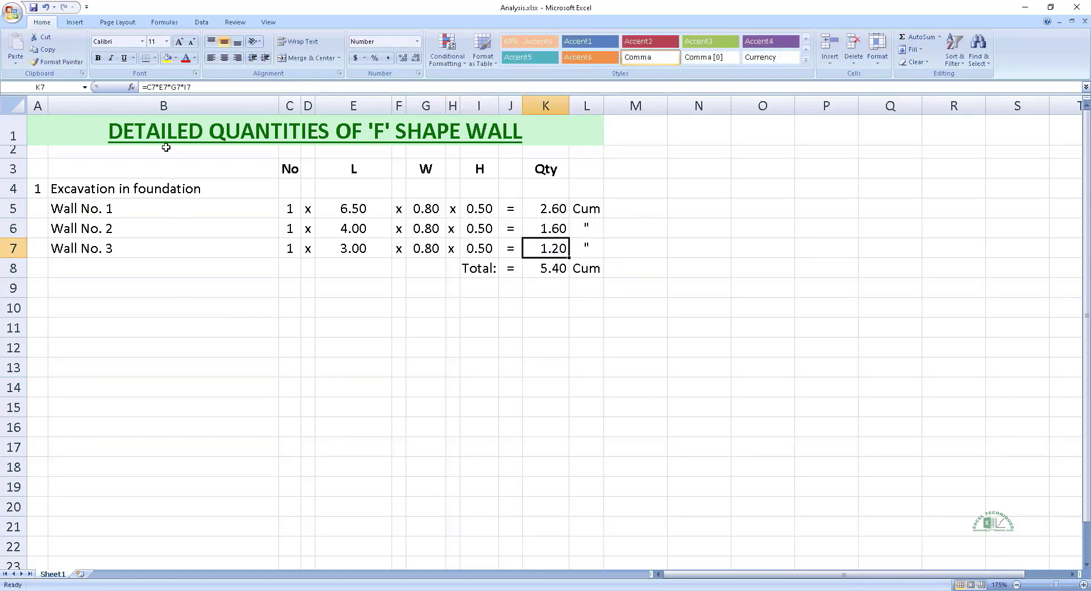
left_click(146, 57)
left_click(38, 288)
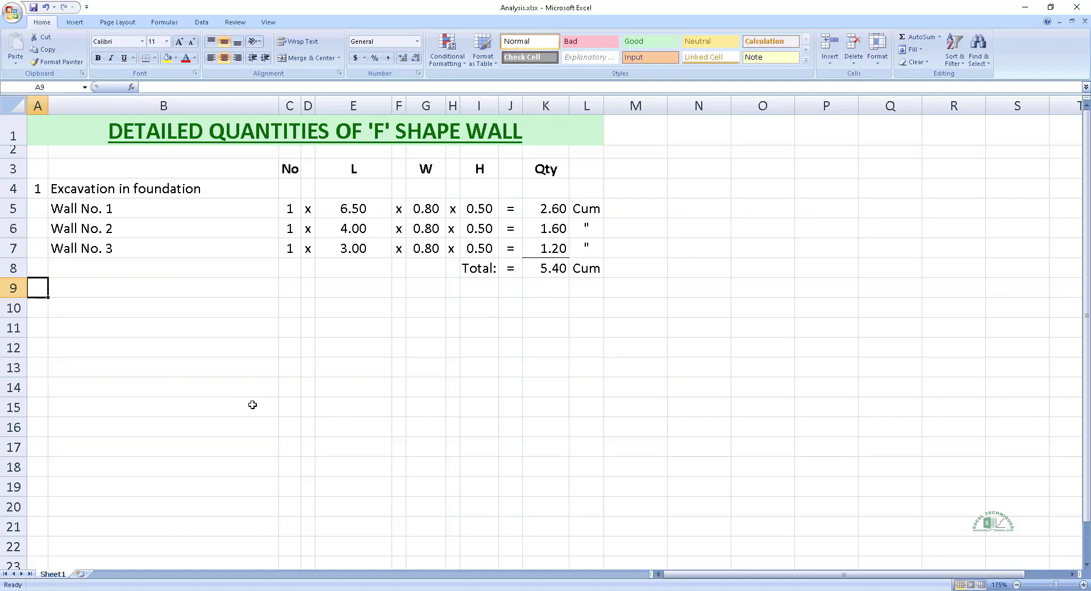
- Add item 2 with the heading 'Cement concrete in foundation'
type("2")
key("Tab")
type("C")
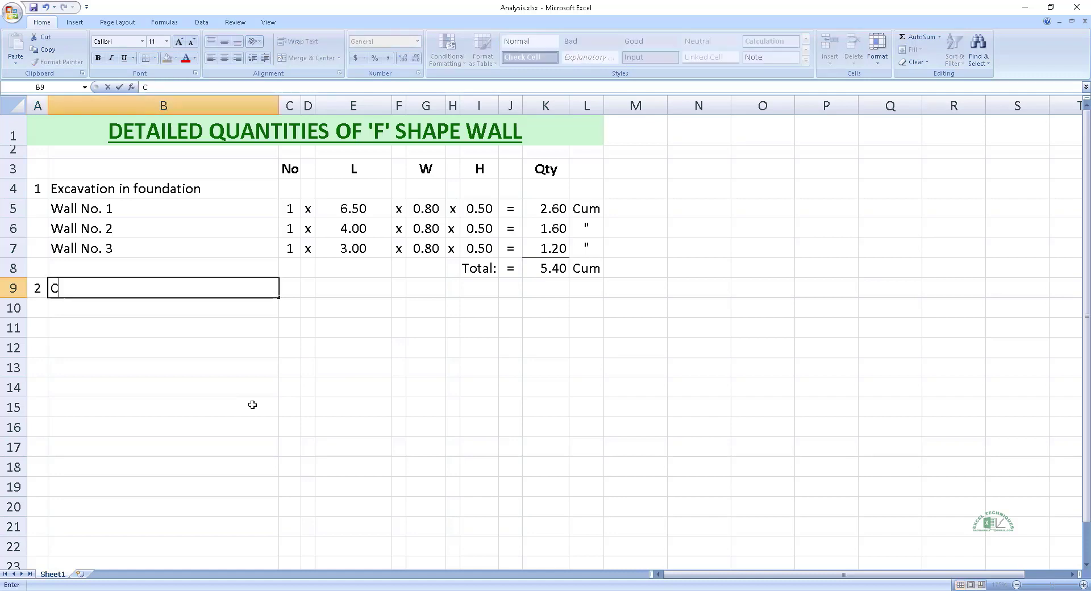
type("ement concrete ")
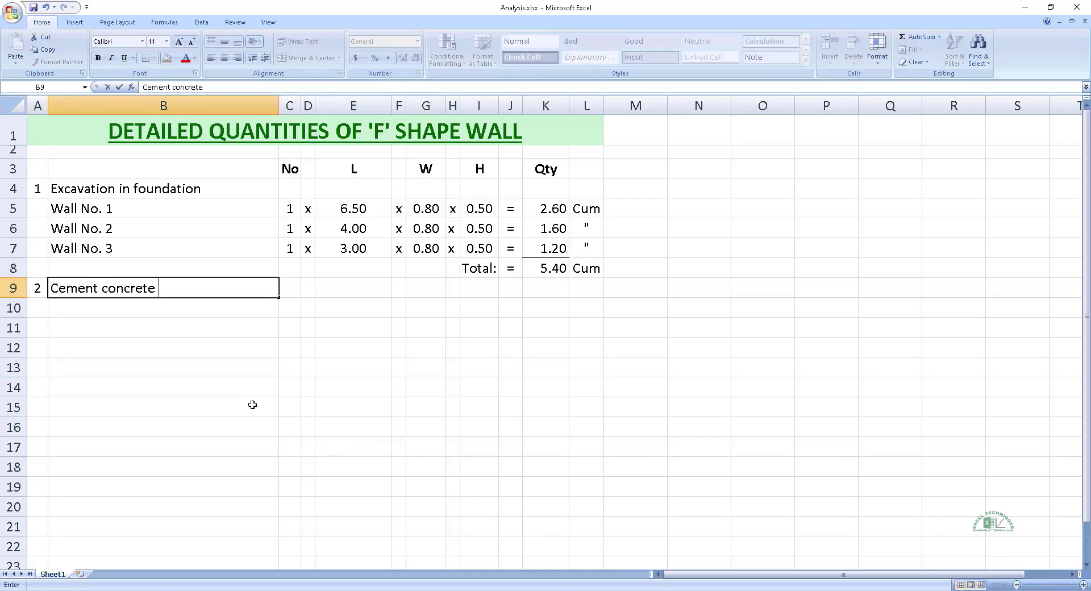
type("in foundation")
key("Tab")
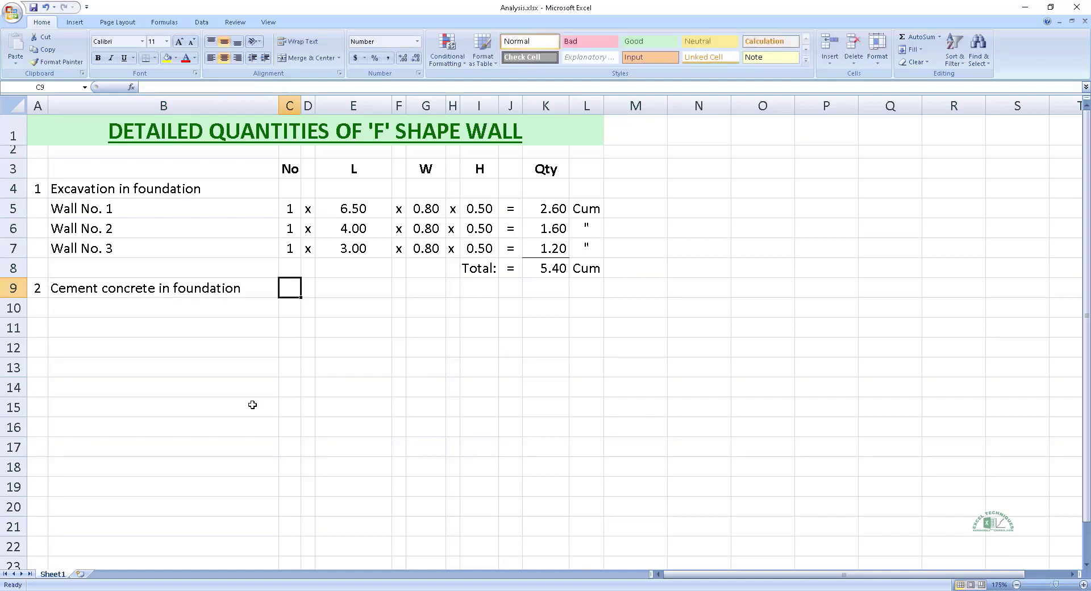
- Enter Wall No. 1 with length linked to E5, width 0.80, height 0.30, quantity 1.56 Cum
left_click(162, 308)
type("Wall No. 1")
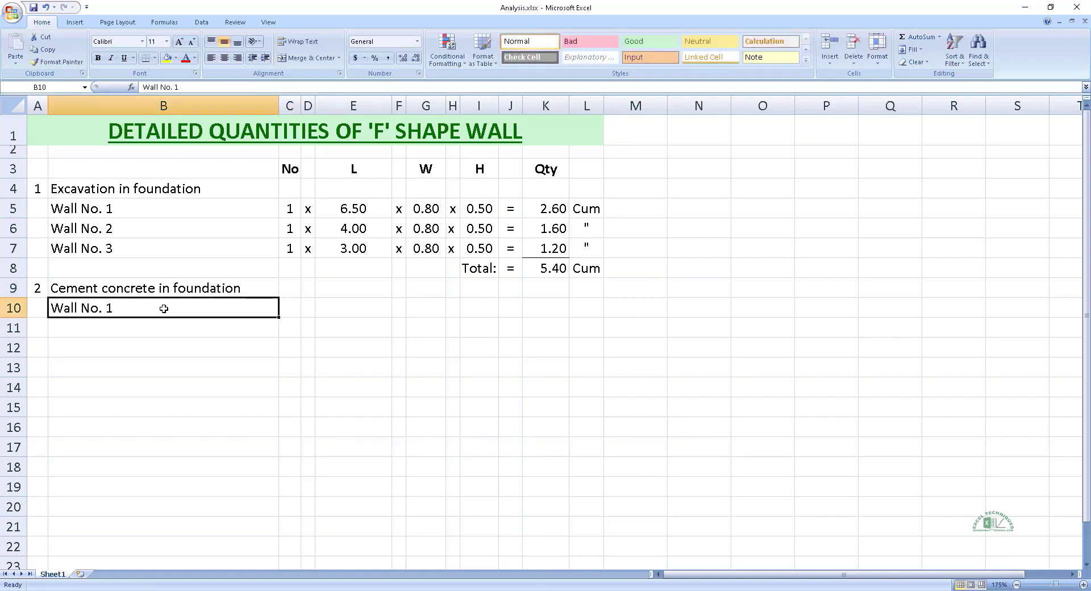
key("Tab")
type("1")
key("Tab")
type("x\t")
type("=")
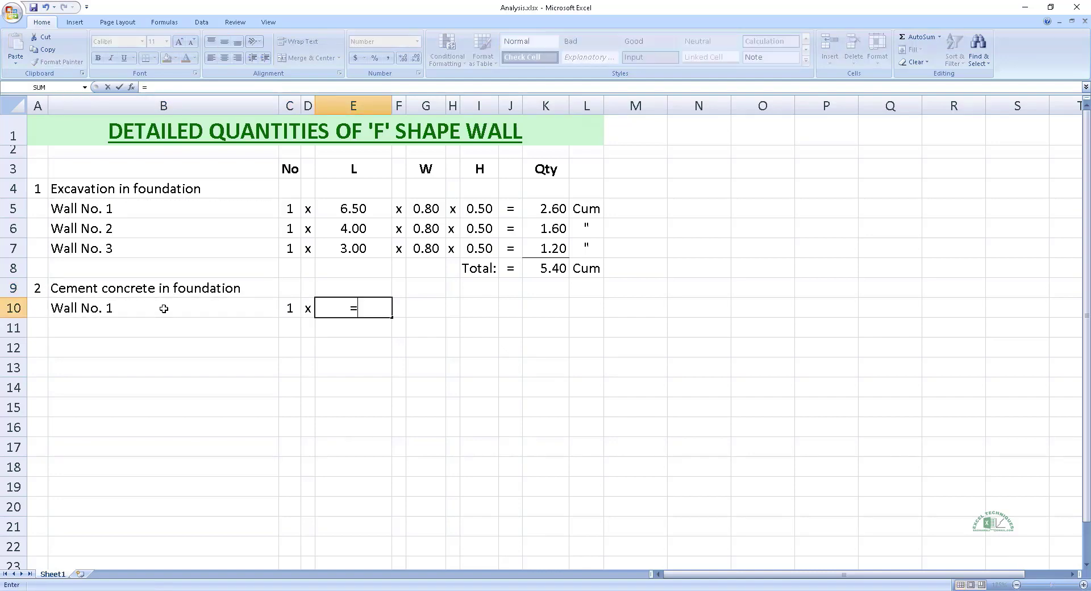
key("Up")
key("Up")
key("Up")
key("Up")
key("Up")
key("Return")
key("Up")
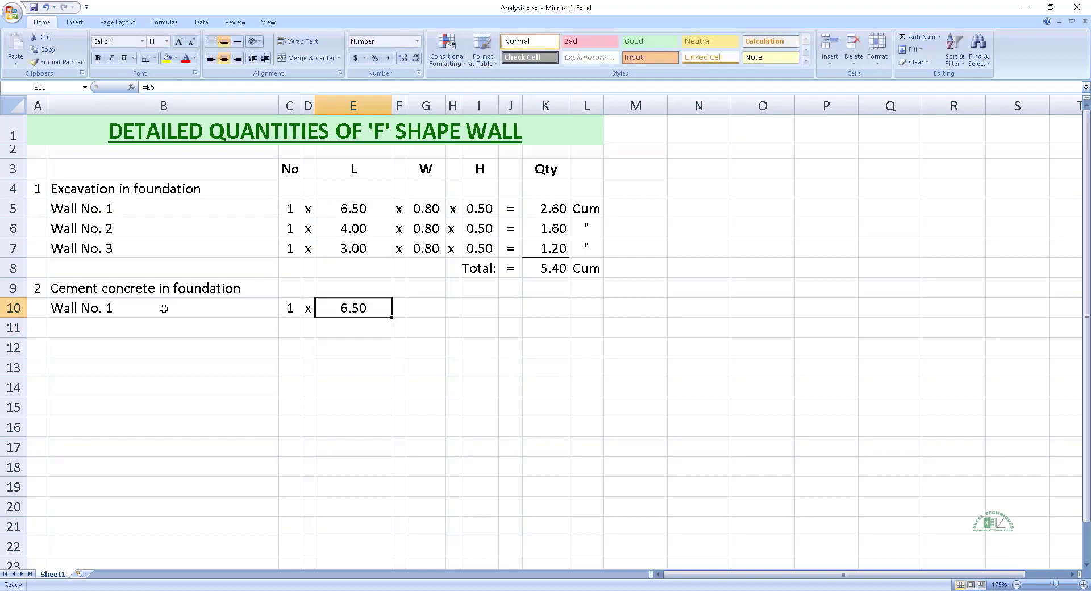
key("Tab")
type("x\t0.80")
key("Tab")
type("x")
key("Tab")
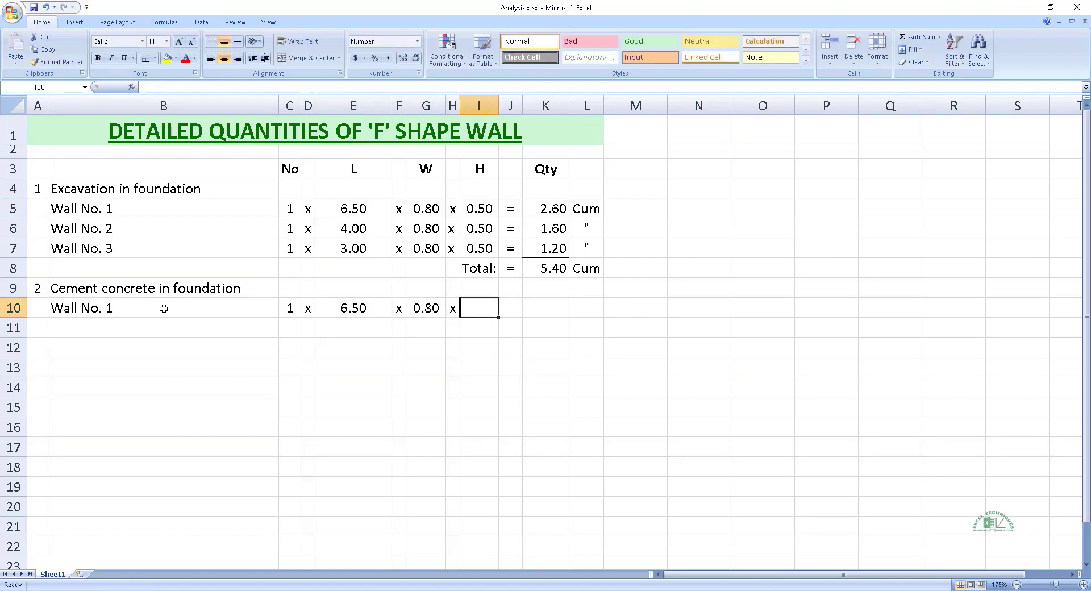
type("0.30")
key("Tab")
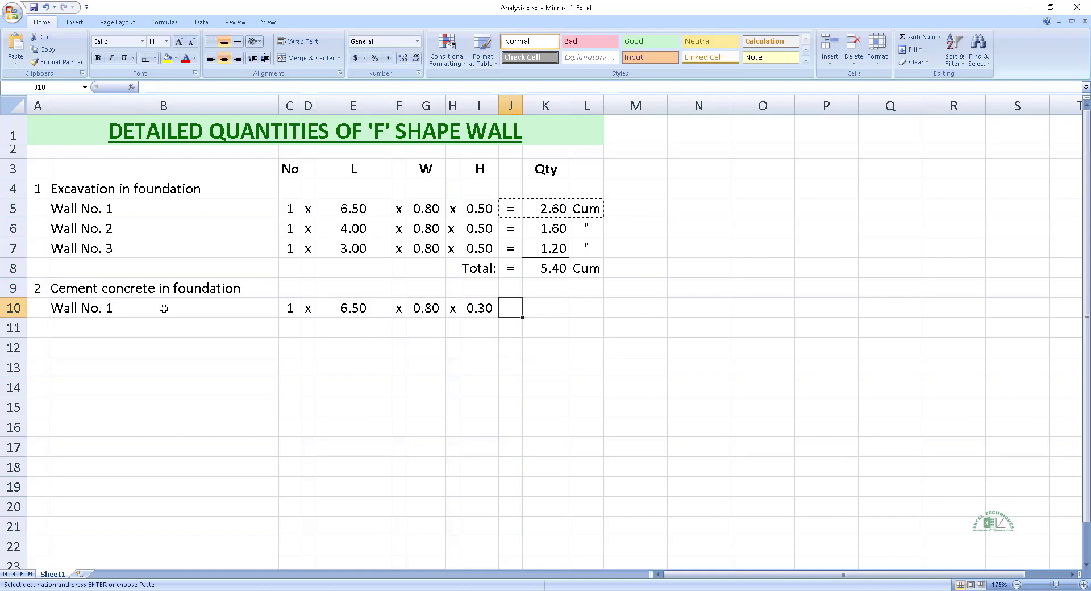
key("ctrl+v")
key("Down")
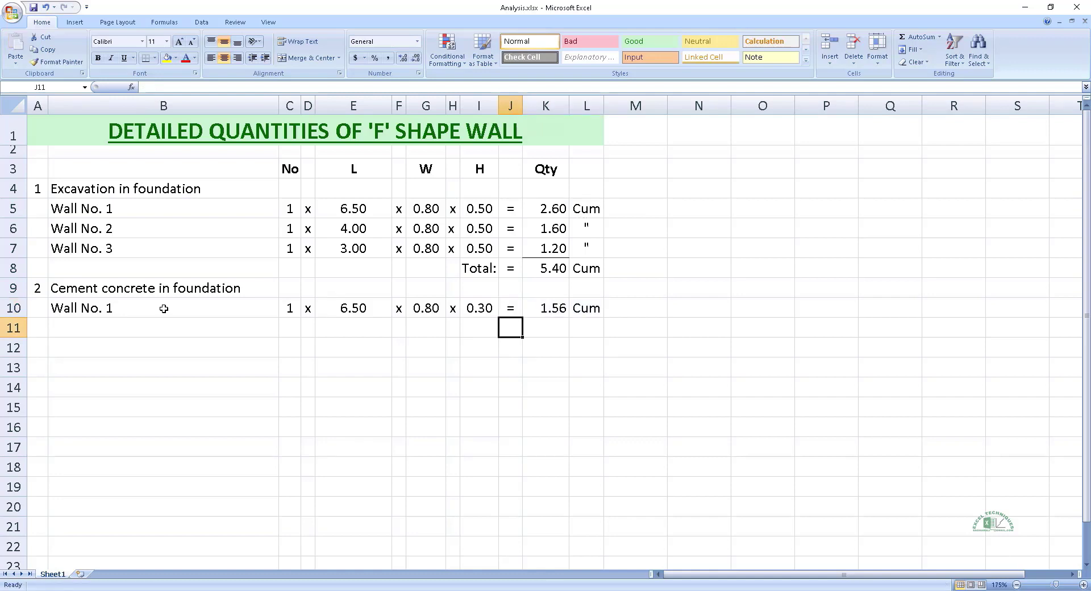
- Enter Wall No. 2 by copying Wall No. 1's dimensions and formula, with a ditto unit
left_click(163, 328)
type("Wall No. 2\t1\tx")
key("Up")
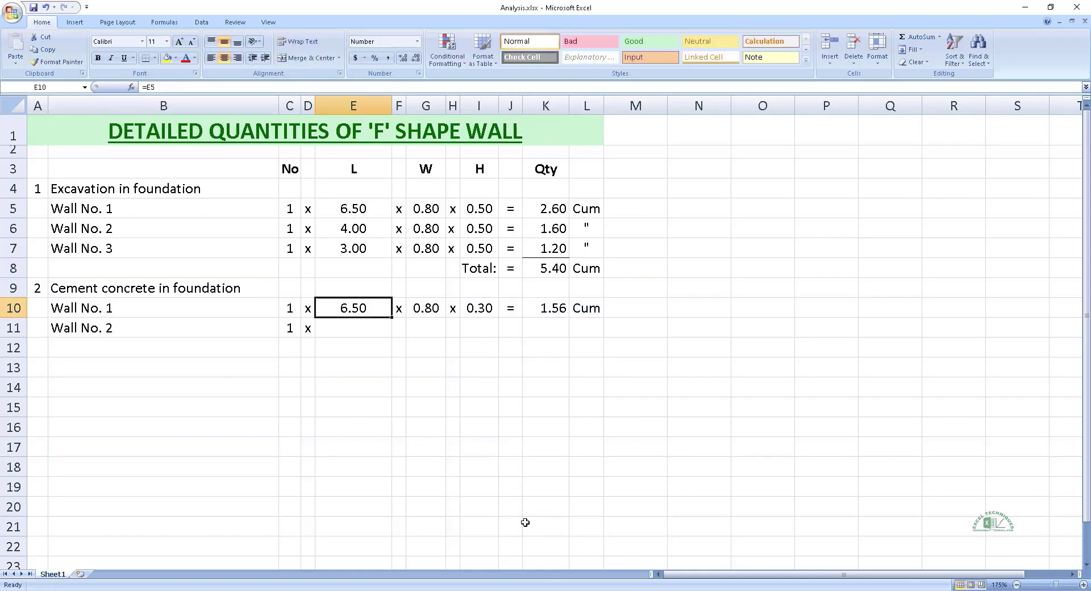
key("ctrl+shift+Right")
key("shift+Left")
key("ctrl+c")
key("Down")
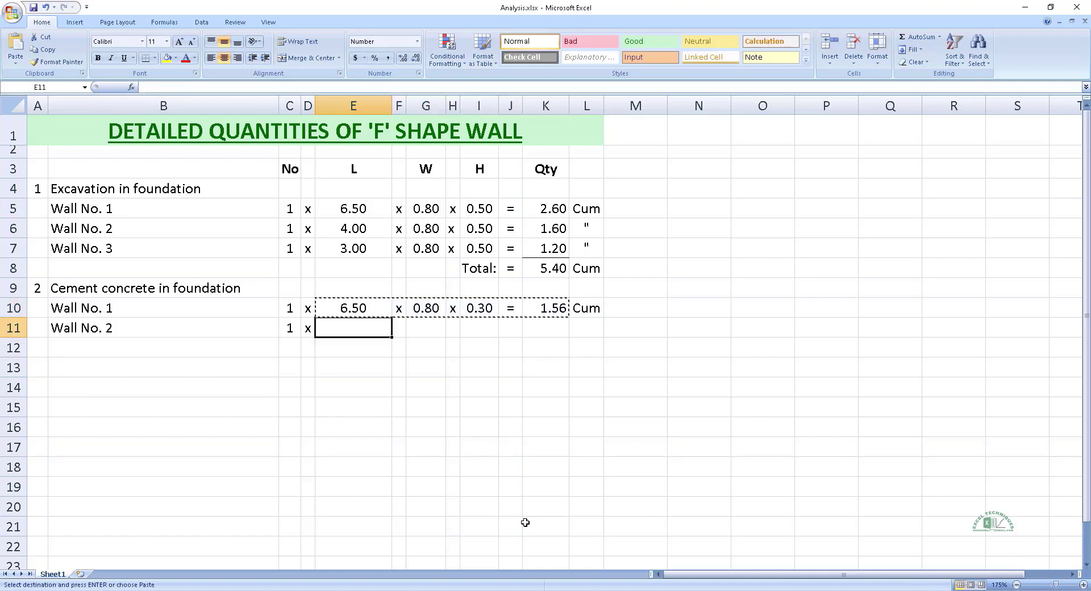
key("Return")
type("\"")
key("Return")
- Enter Wall No. 3 by copying Wall No. 2's count through unit cells
key("Home")
key("Right")
type("Wall No. 3")
key("Up")
key("Right")
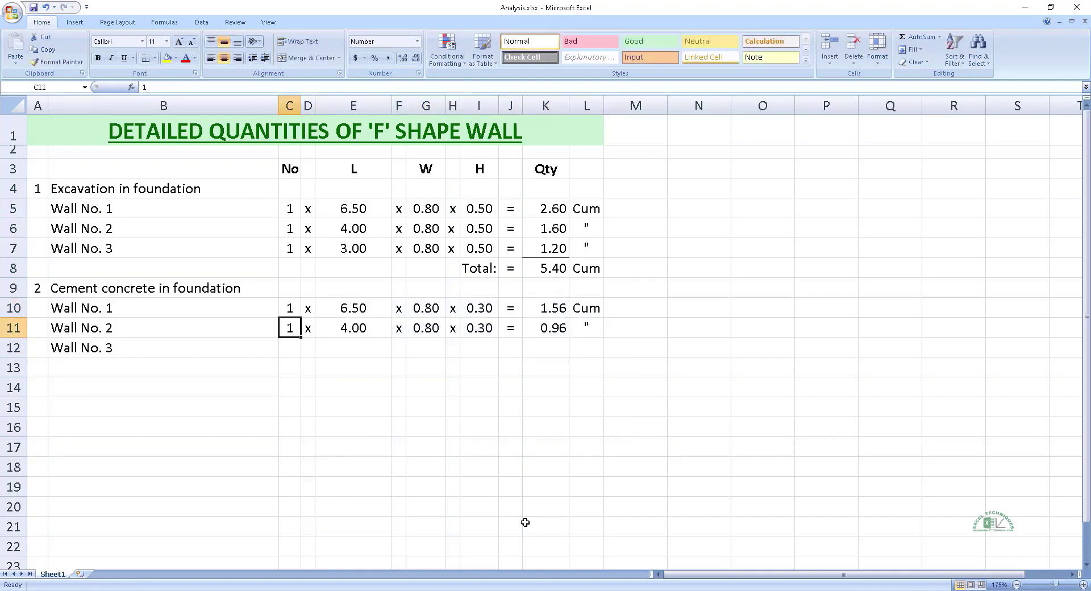
key("ctrl+shift+Right")
key("ctrl+c")
key("Down")
key("Return")
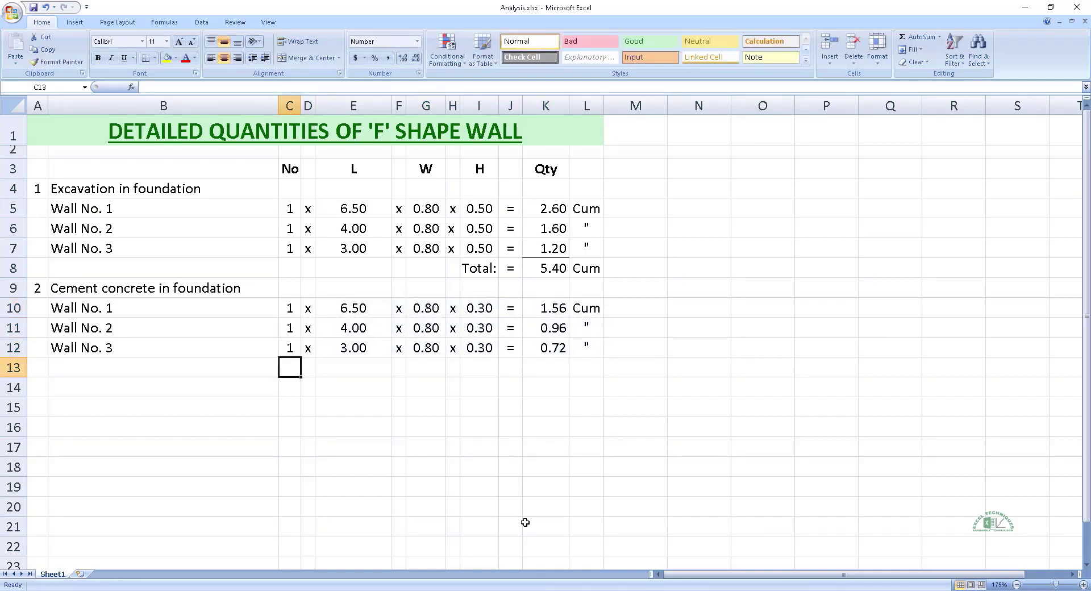
- Paste the Total line into I13:L13, giving 3.24 Cum
left_click(490, 363)
key("ctrl+v")
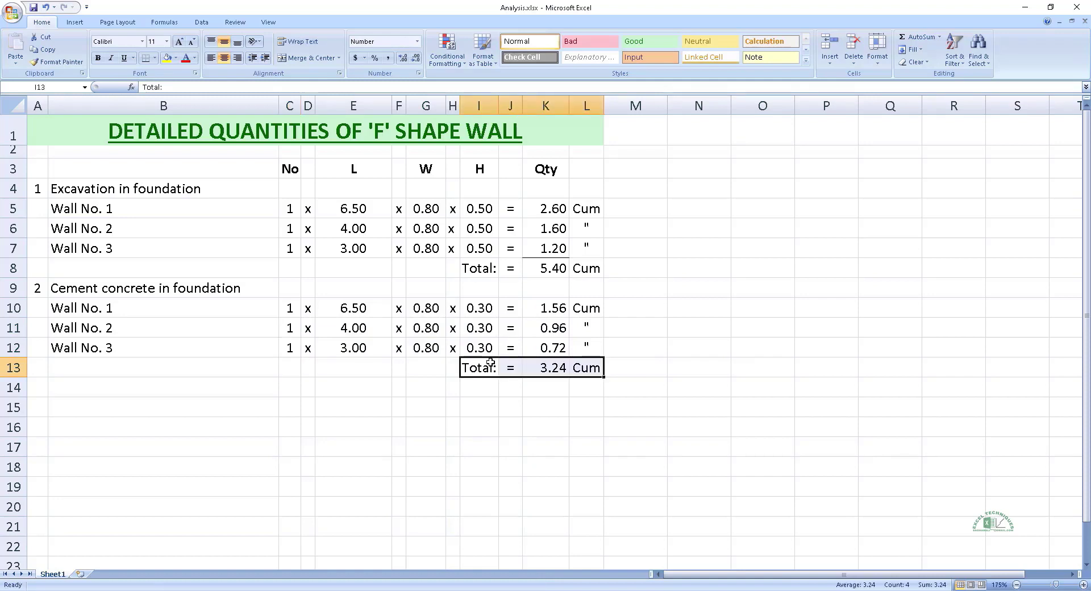
left_click(527, 388)
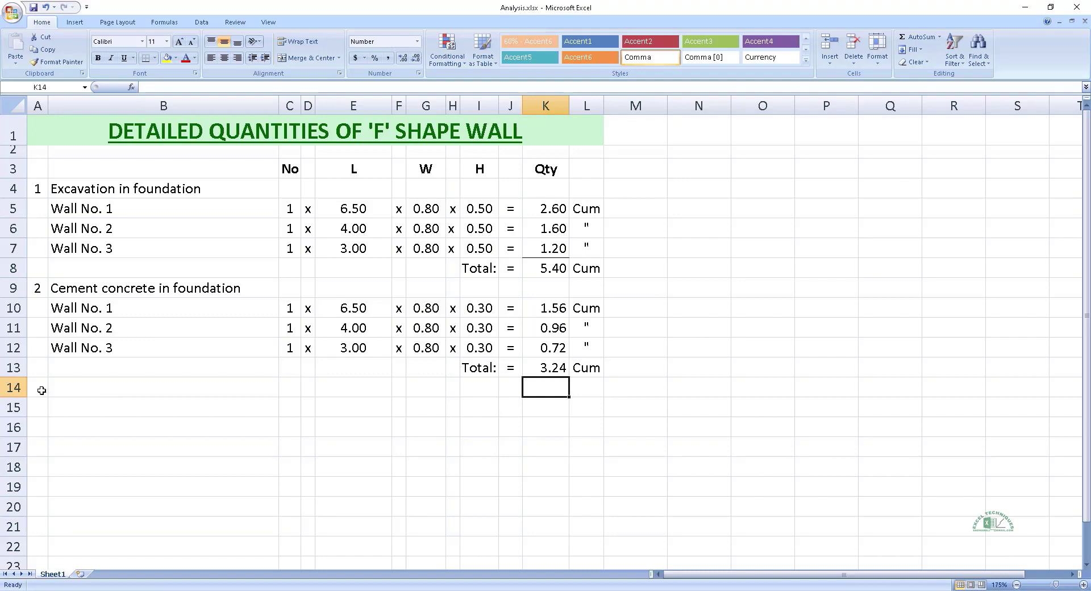
- Add item 3 with the heading 'Brick work in foundation' below the cement concrete total
left_click(41, 390)
type("3")
key("Tab")
type("Brick work in foundation")
- Enter the 'Wall No. 1 1st Step' row as 1 x (=6+0.5-0.3) x 0.5 x 0.2
key("Tab")
key("Return")
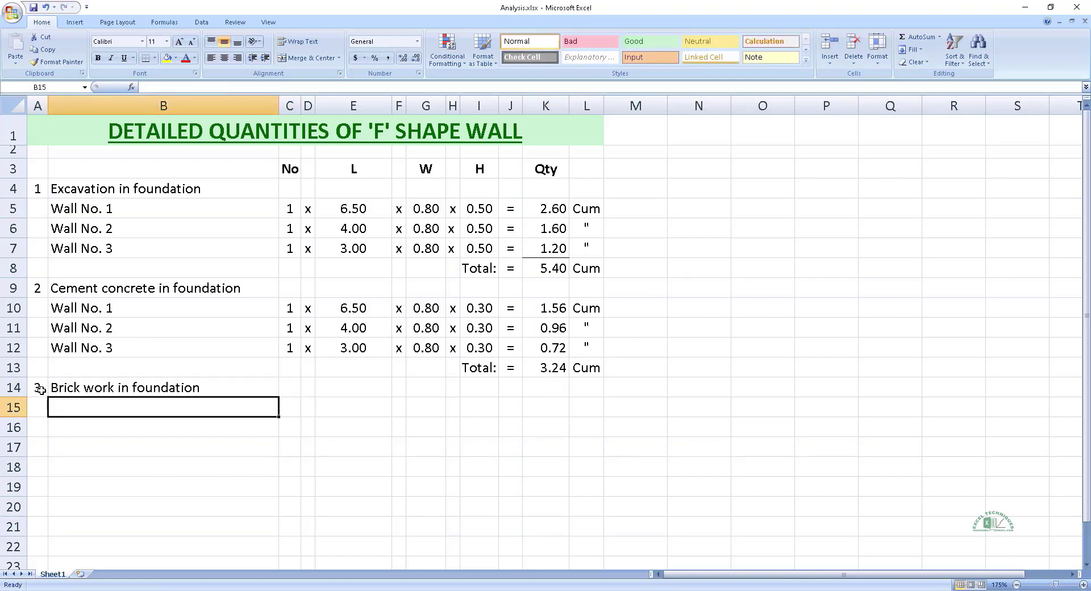
type("Wall No. 1 1st Step")
key("Tab")
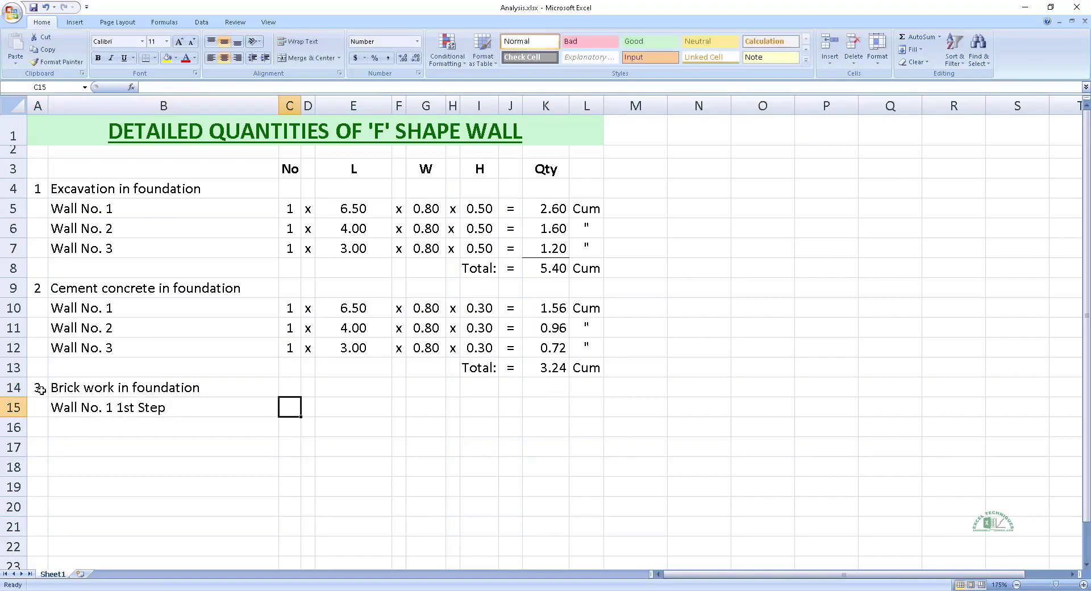
type("1")
key("Tab")
type("x")
key("Tab")
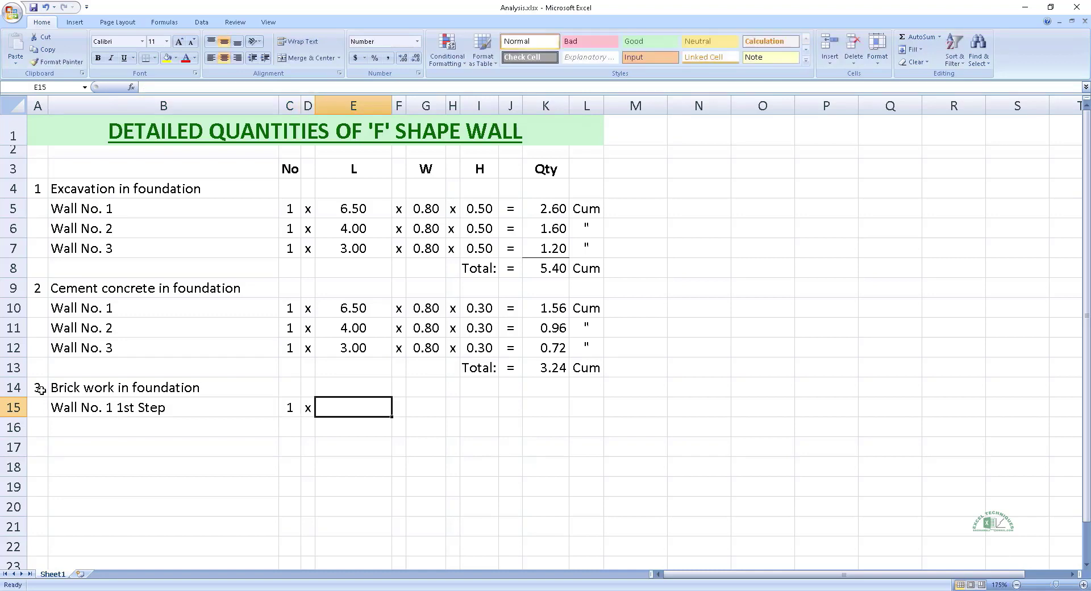
type("=6")
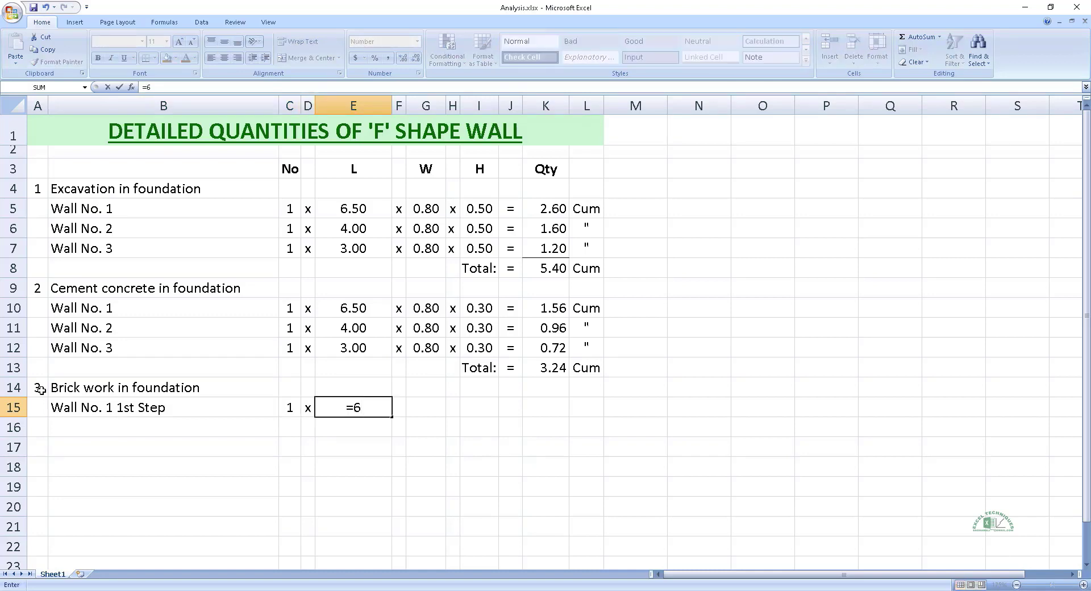
type("+")
type("0")
type(".5-")
type("0.3")
key("ctrl+Return")
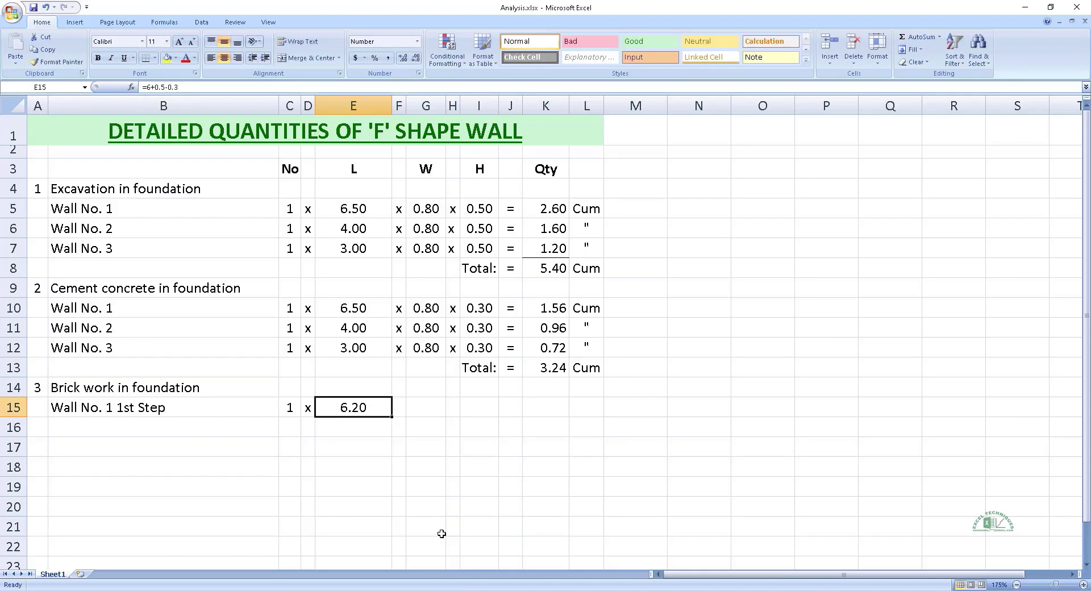
key("Right")
type("x")
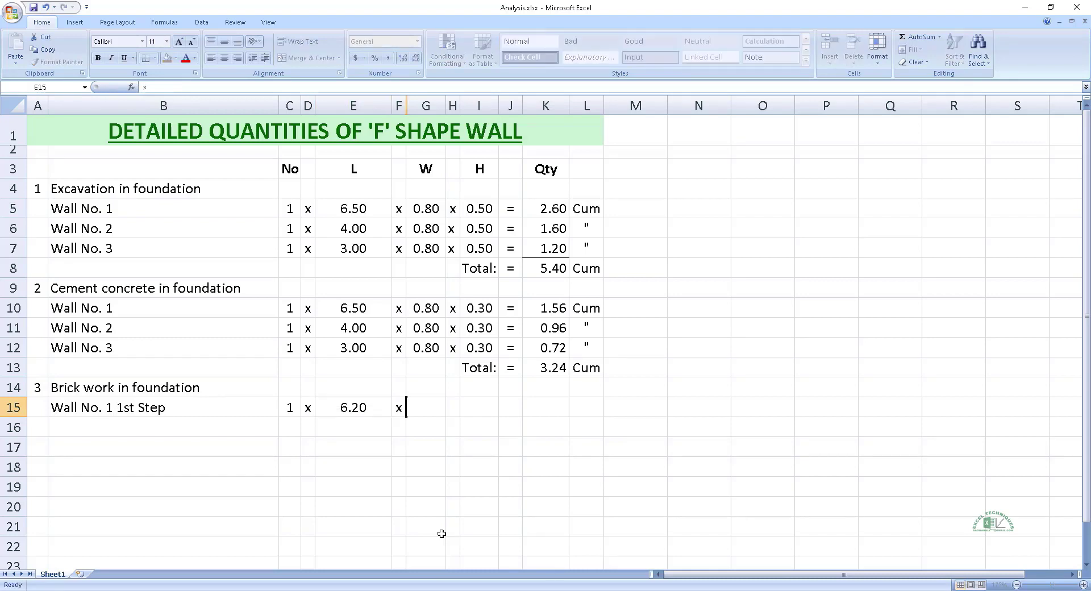
key("Right")
type(".5")
key("Right")
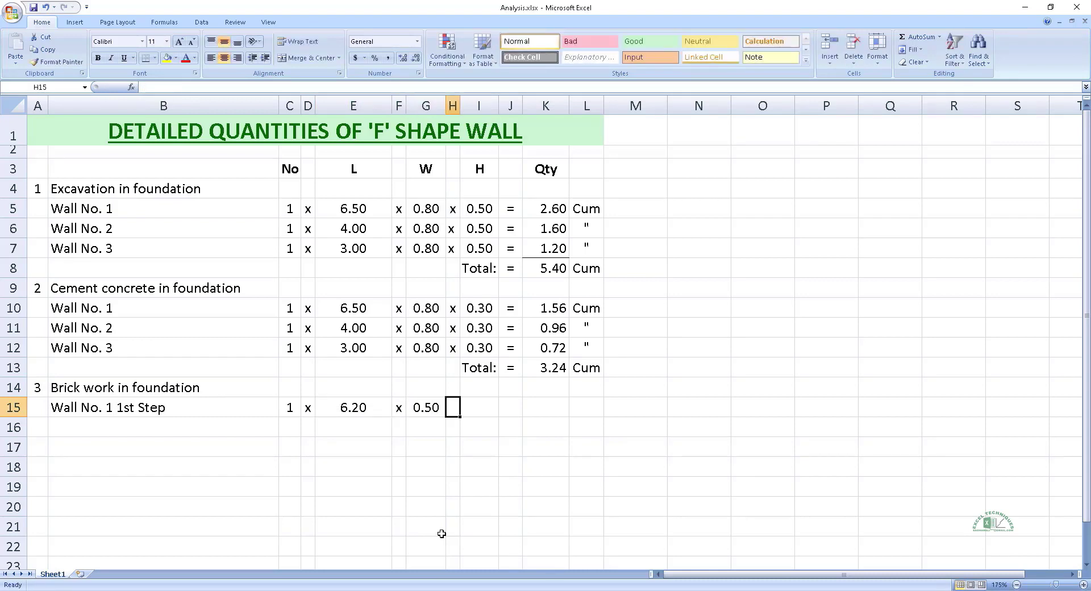
type("x")
key("Right")
type(".2")
key("Right")
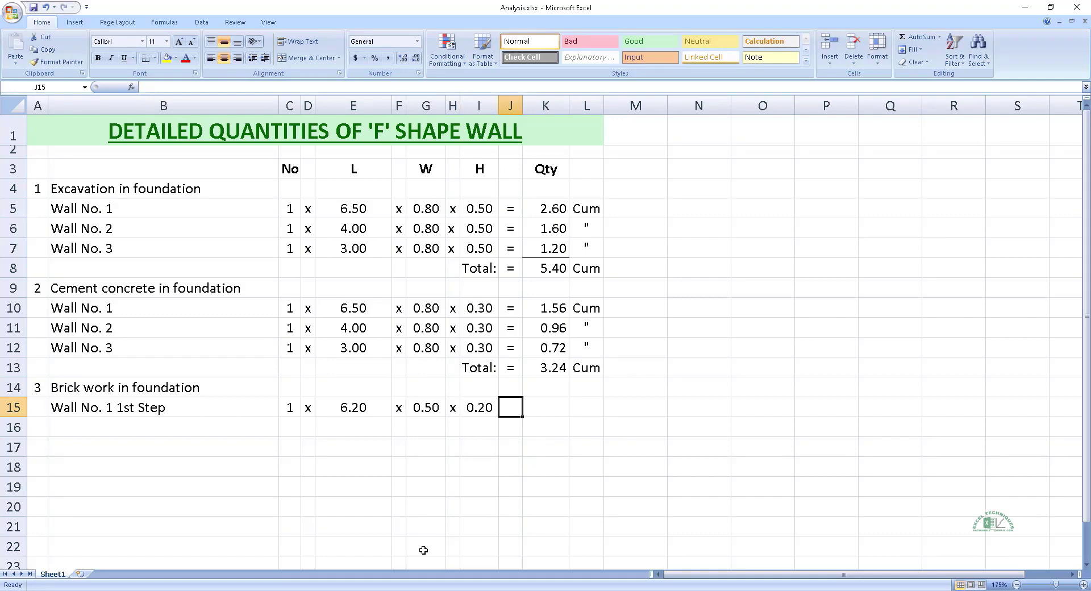
- Copy the equals, quantity and unit cells from row 10 so the 1st step gives 0.62 Cum
left_click_drag(510, 308, 591, 310)
key("ctrl+c")
key("Down")
key("Down")
key("Down")
key("Return")
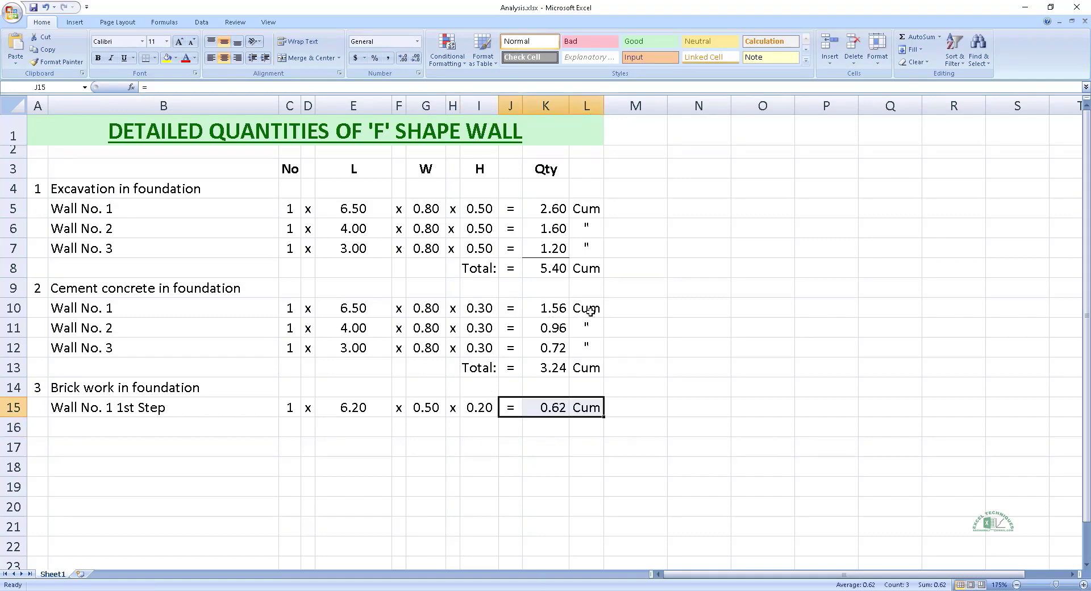
- Start the ditto '2nd step' row with count 1 and length 6.10, the 1st step length minus 0.1
key("Left")
key("Left")
key("Left")
type("'-\"-           2nd step")
key("Right")
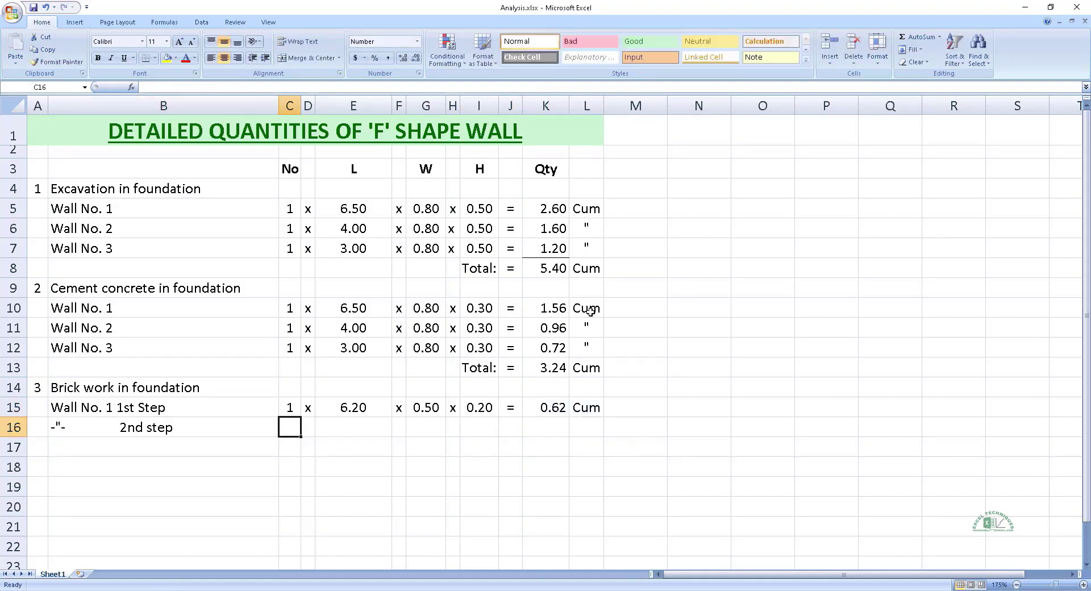
type("1")
key("Right")
type("x")
key("Right")
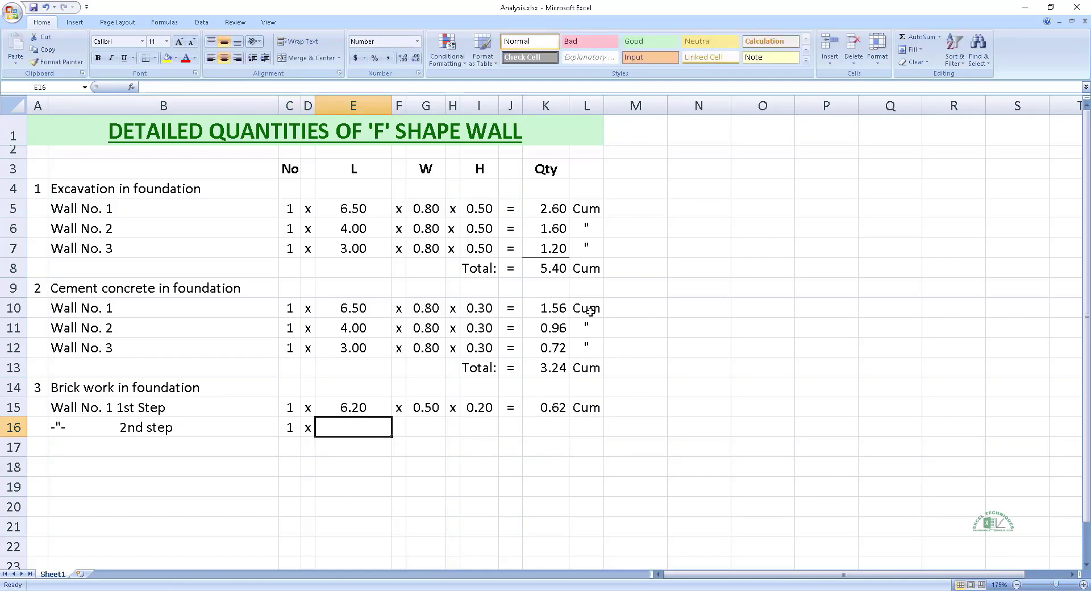
type("=")
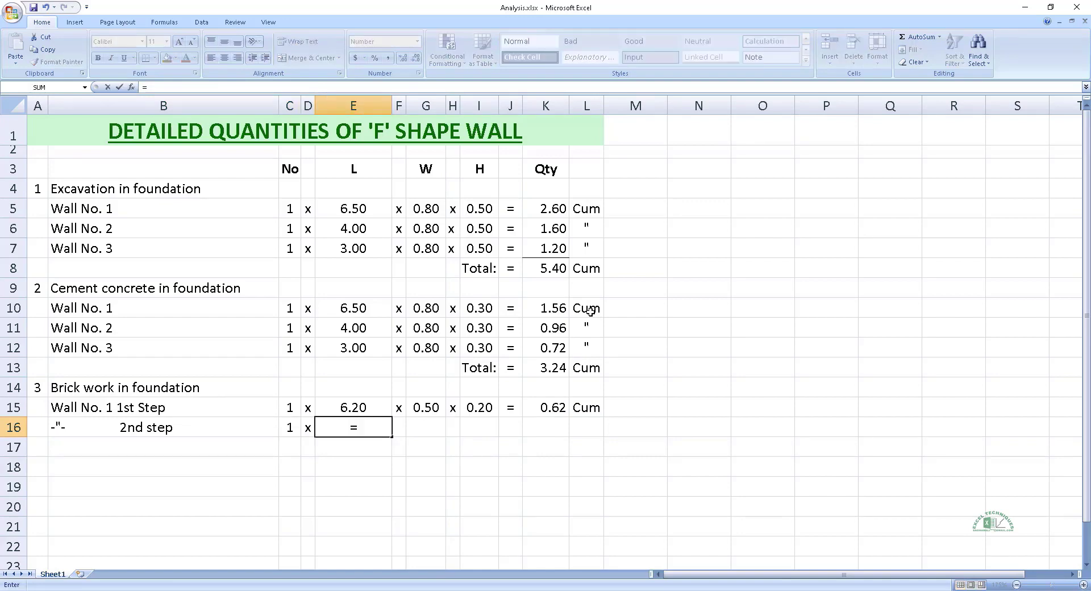
key("Up")
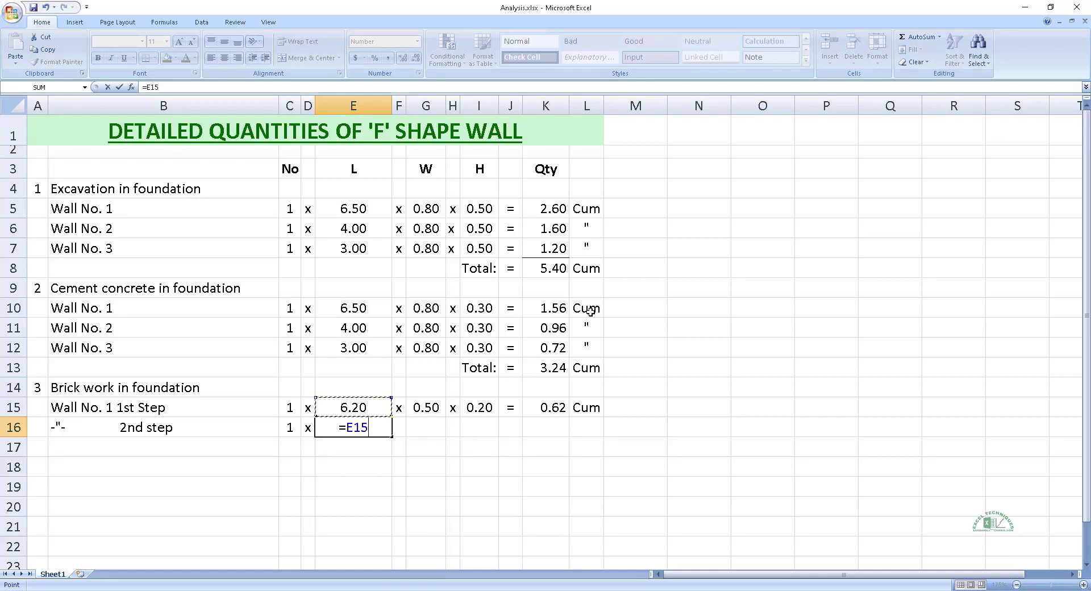
type("-0.1")
key("Right")
type("x")
key("Right")
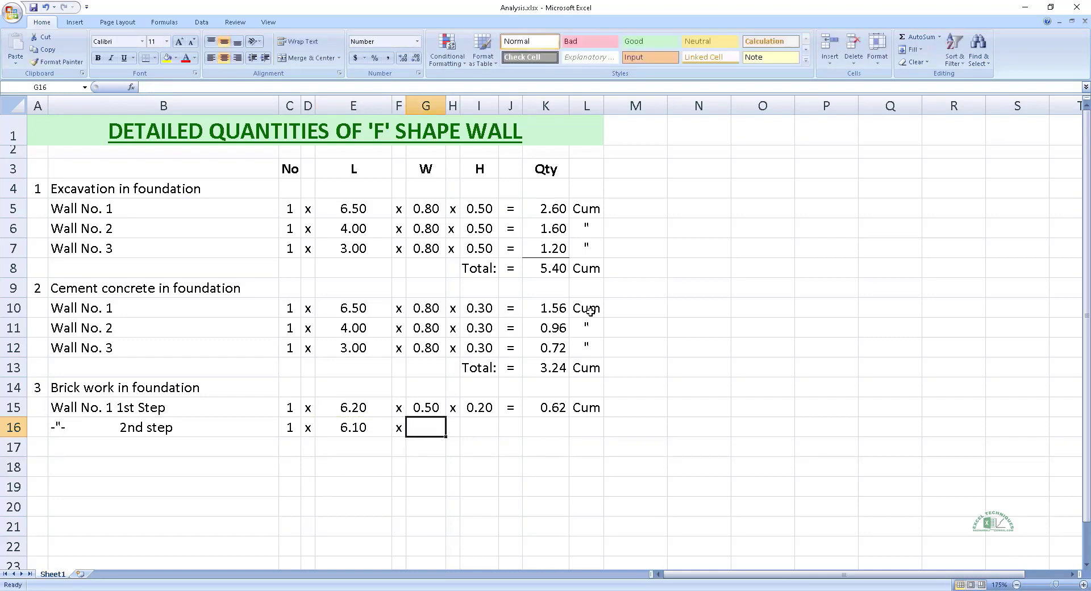
- Finish the 2nd step row with width 0.40 and height 0.60, giving 1.46 and a ditto unit
key("Left")
key("Left")
key("ctrl+c")
key("Right")
key("Right")
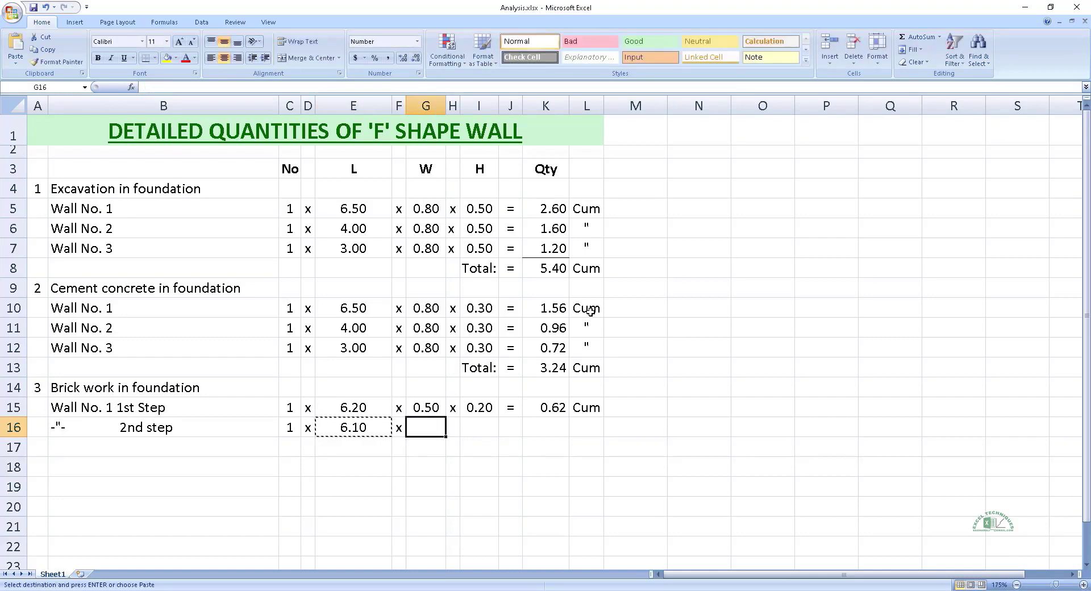
key("ctrl+v")
key("Right")
type("x")
key("Right")
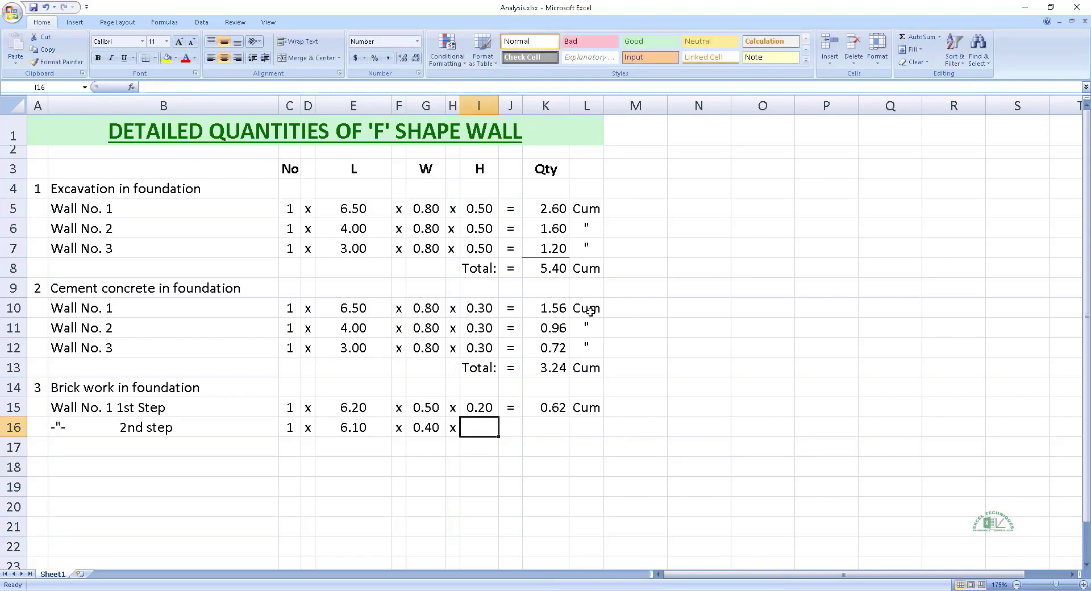
type("0.6")
key("Right")
key("ctrl+d")
key("Right")
key("ctrl+d")
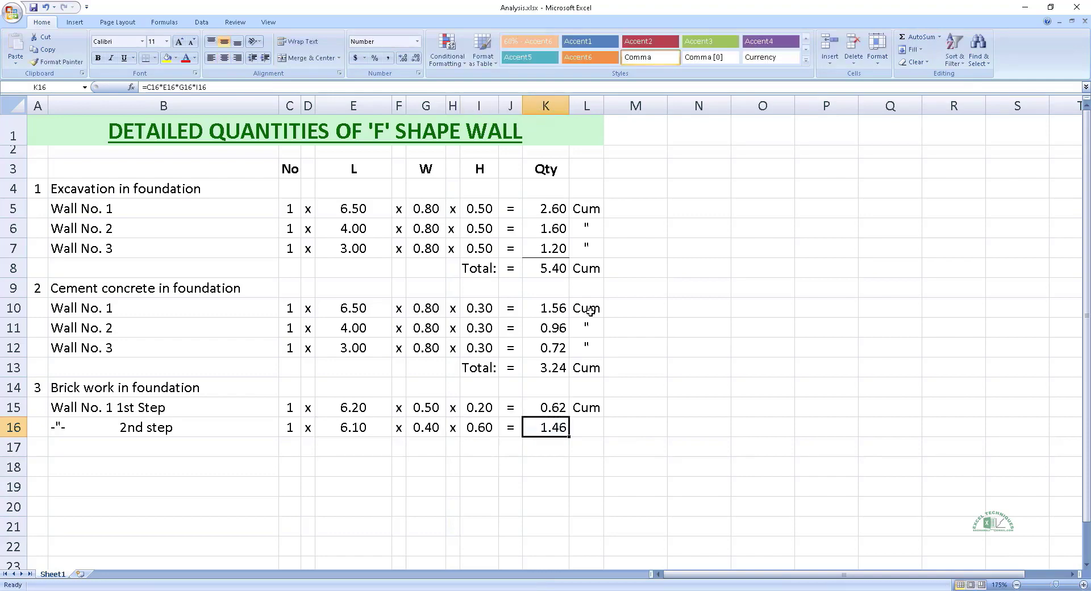
key("Right")
type("\"")
key("Return")
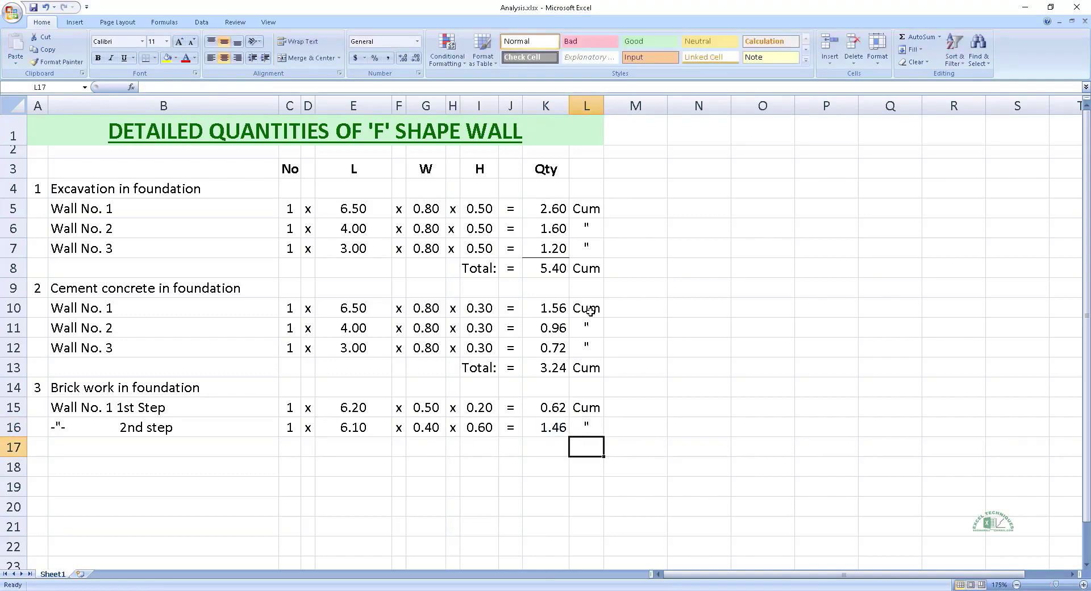
- Enter 'Wall No. 2 1st Step' with count 1, length 4.00 from E11, and width 0.50 from G15
left_click(104, 448)
type("Wall No. 2 1st Step")
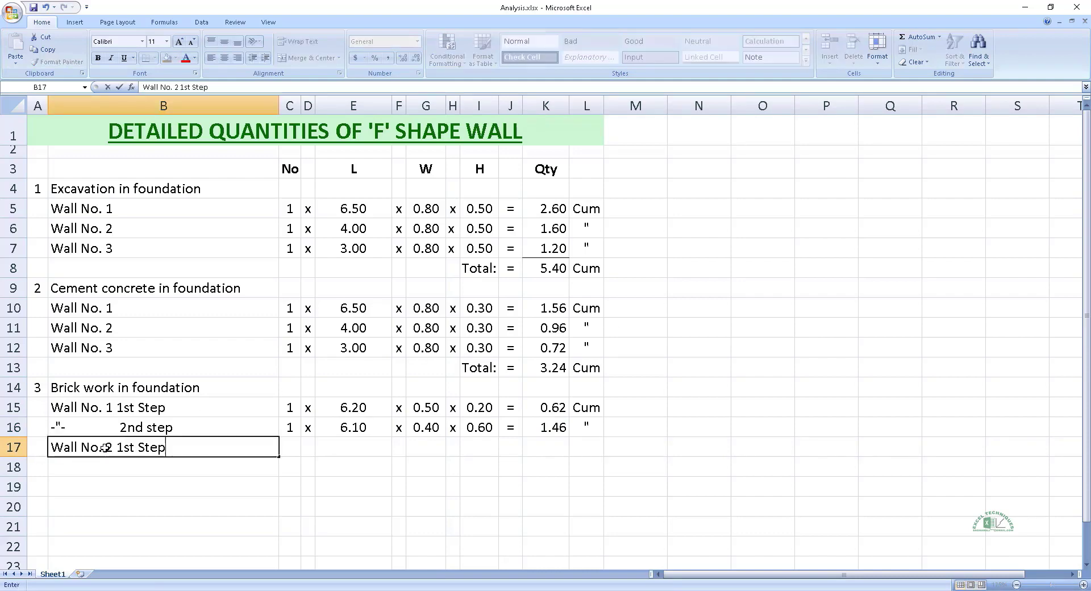
key("Tab")
type("1")
key("Tab")
type("x")
key("Tab")
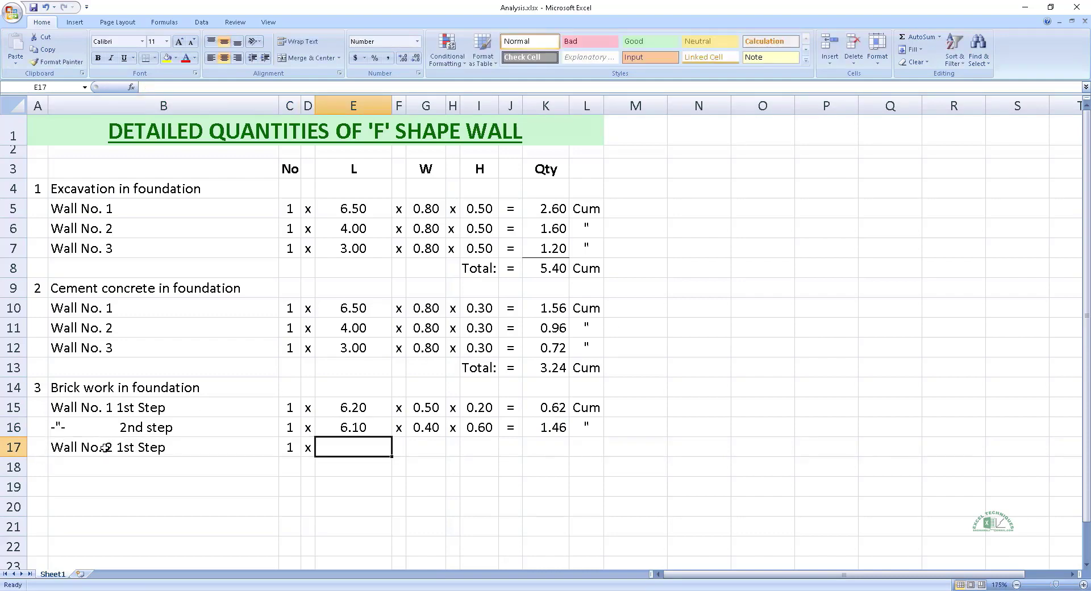
type("=")
left_click(345, 328)
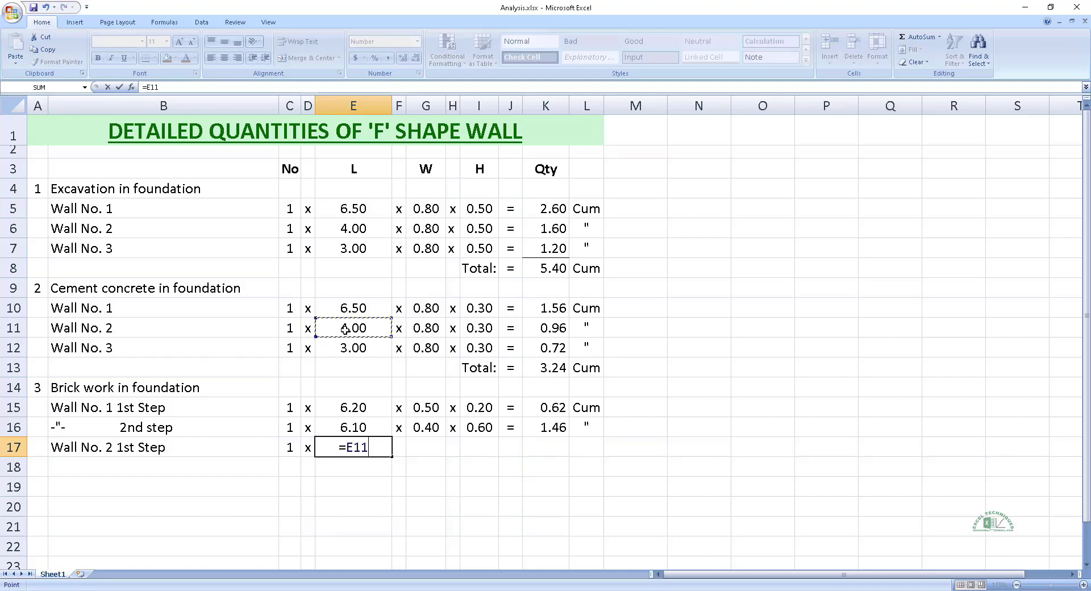
key("Return")
key("Up")
key("Right")
key("Right")
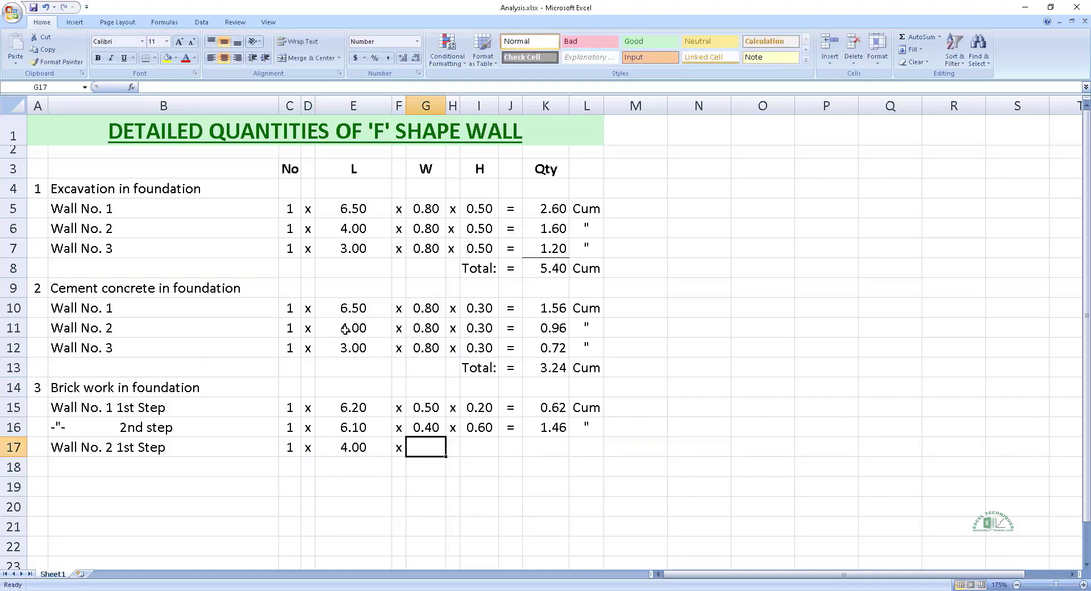
type("=")
key("Up")
key("Up")
key("Return")
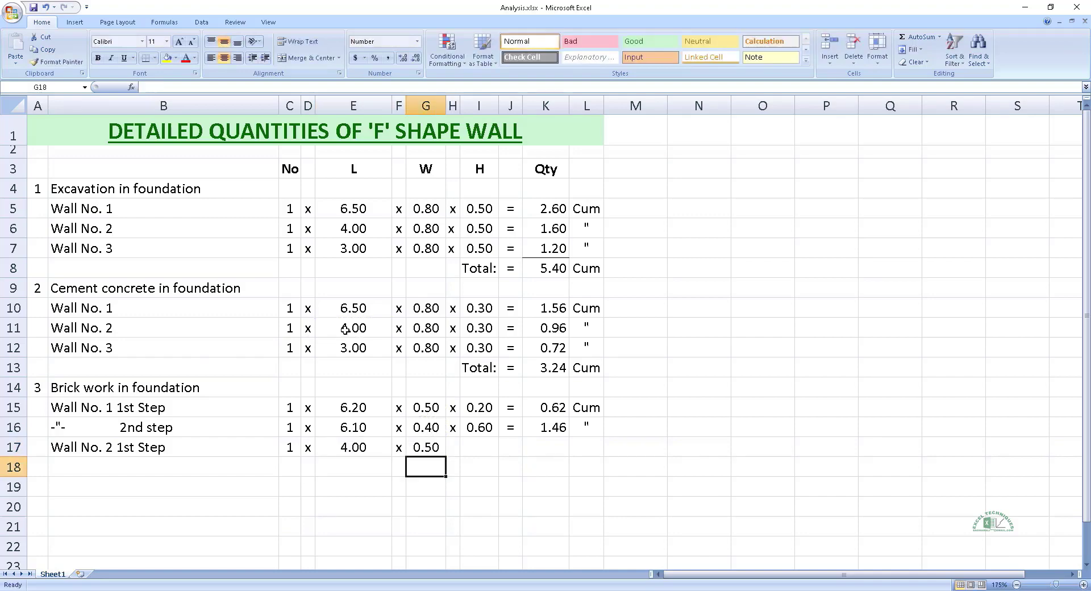
key("Up")
key("Right")
- Complete Wall No. 2 1st Step with height 0.20 from I15 and quantity 0.40
type("x")
key("Right")
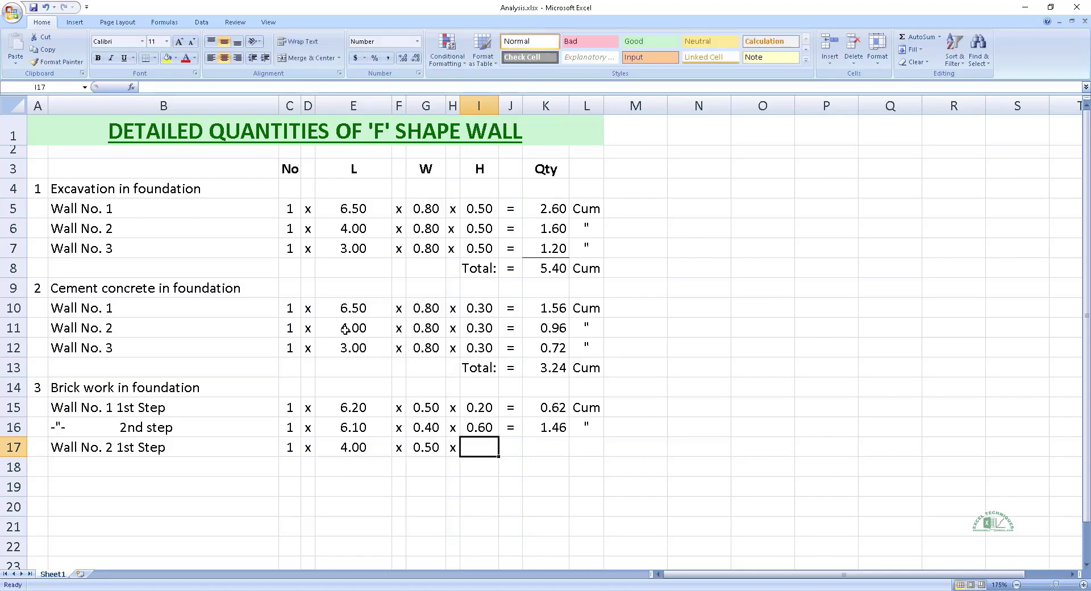
type("=")
key("Up")
key("Up")
key("Return")
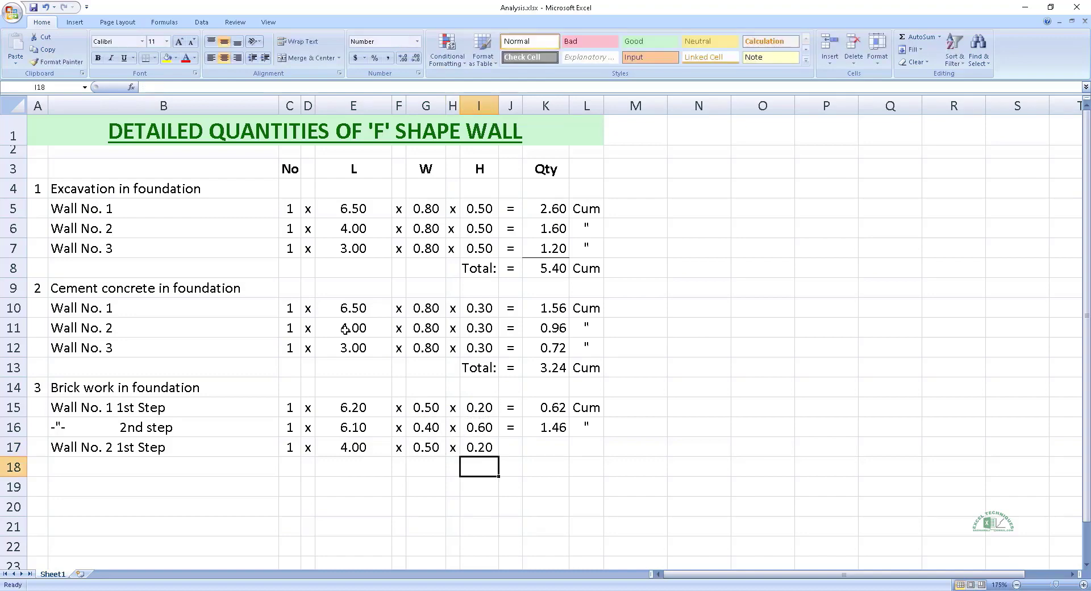
key("Up")
key("Right")
type("=")
key("ctrl+c")
key("Down")
key("Return")
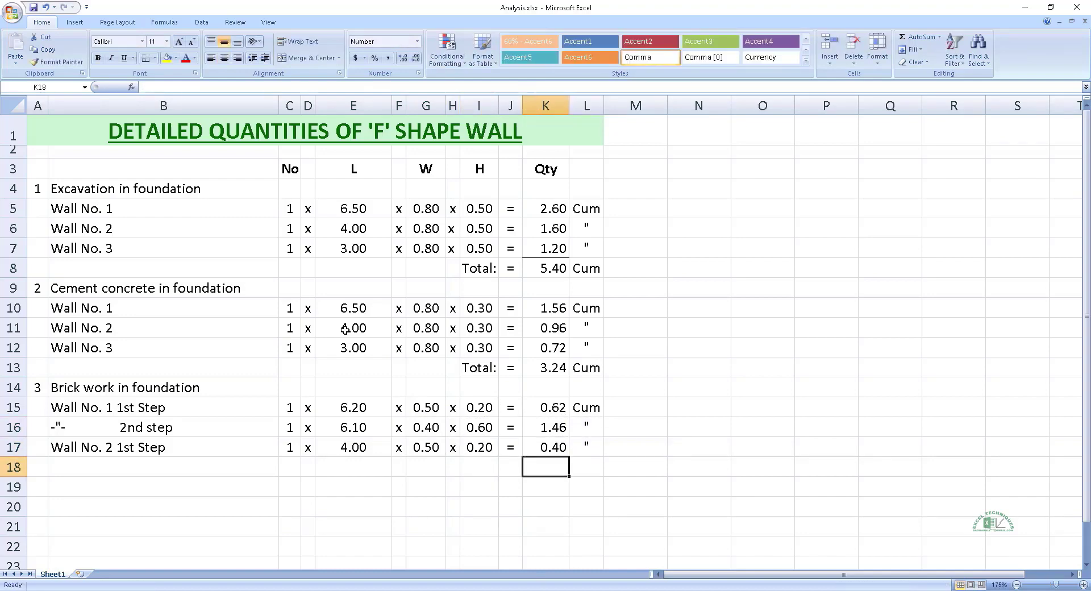
- Add the Wall No. 2 '2nd step' row by filling from row 17, giving quantity 0.96
key("Home")
key("Right")
type("-")
key("Tab")
type("1")
key("Tab")
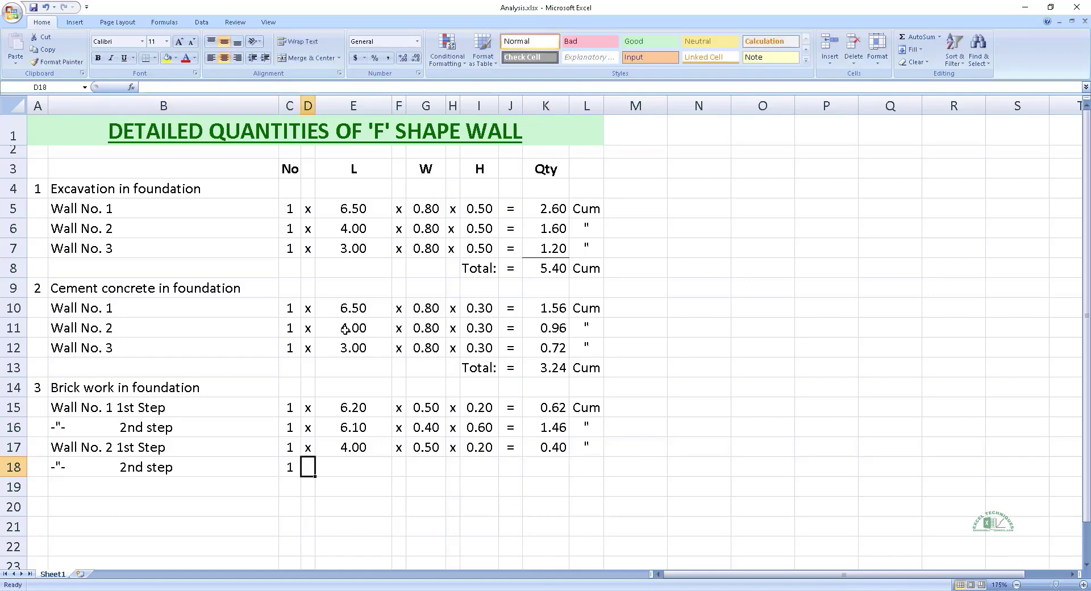
type("x")
key("Tab")
key("ctrl+d")
key("Tab")
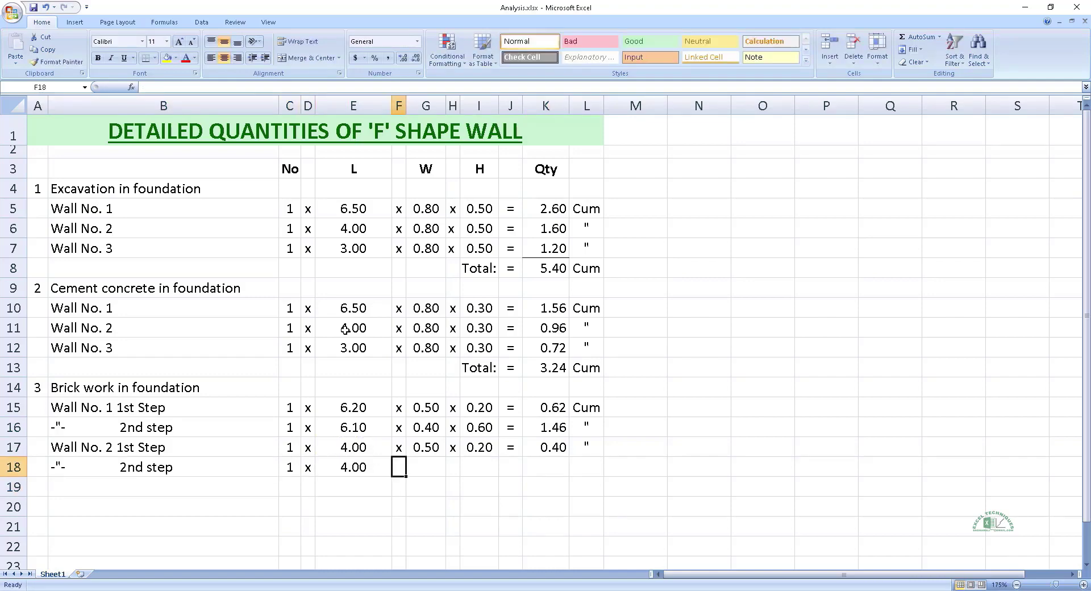
key("Up")
key("ctrl+shift+Right")
key("ctrl+c")
key("Down")
key("Return")
key("Left")
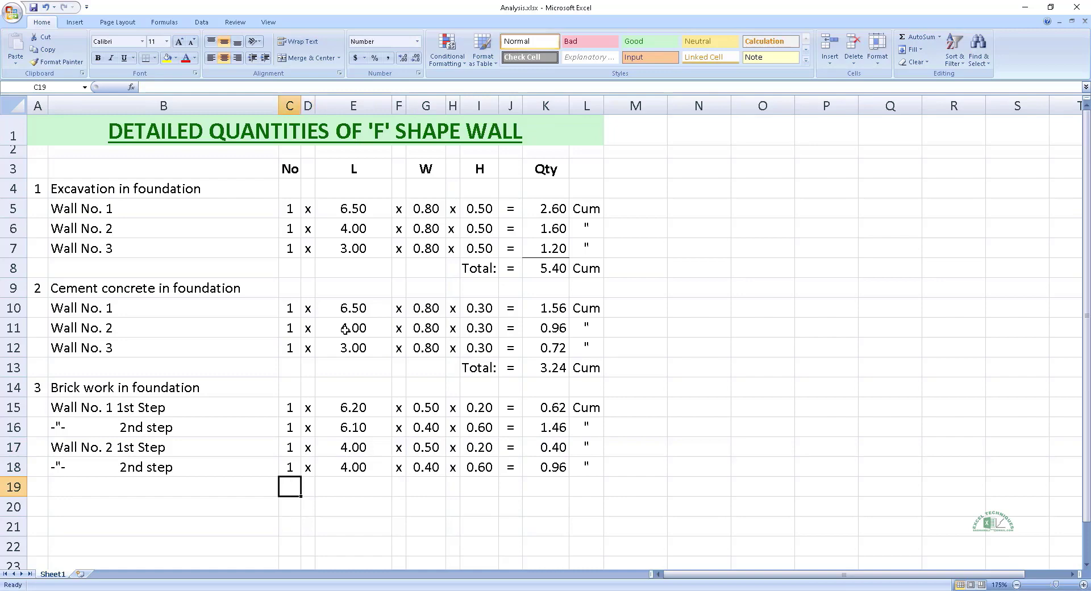
key("Left")
- Enter 'Wall No. 3 1st Step' in row 19 with count 1 and length linked to 3.00
type("Wall No. 3 1st Step")
key("Tab")
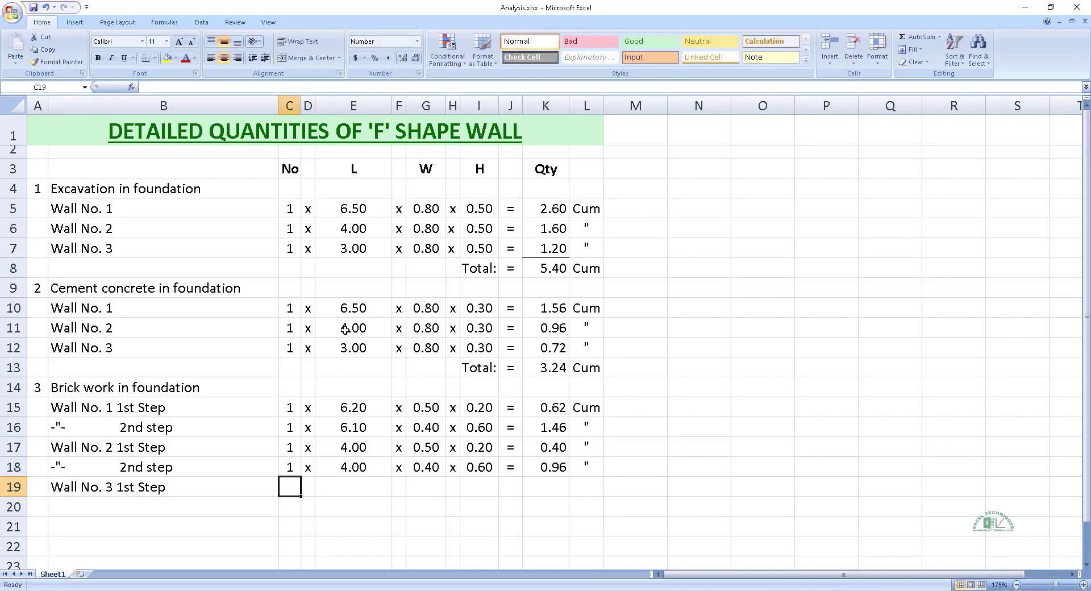
type("1")
key("Tab")
type("x")
key("Tab")
type("=")
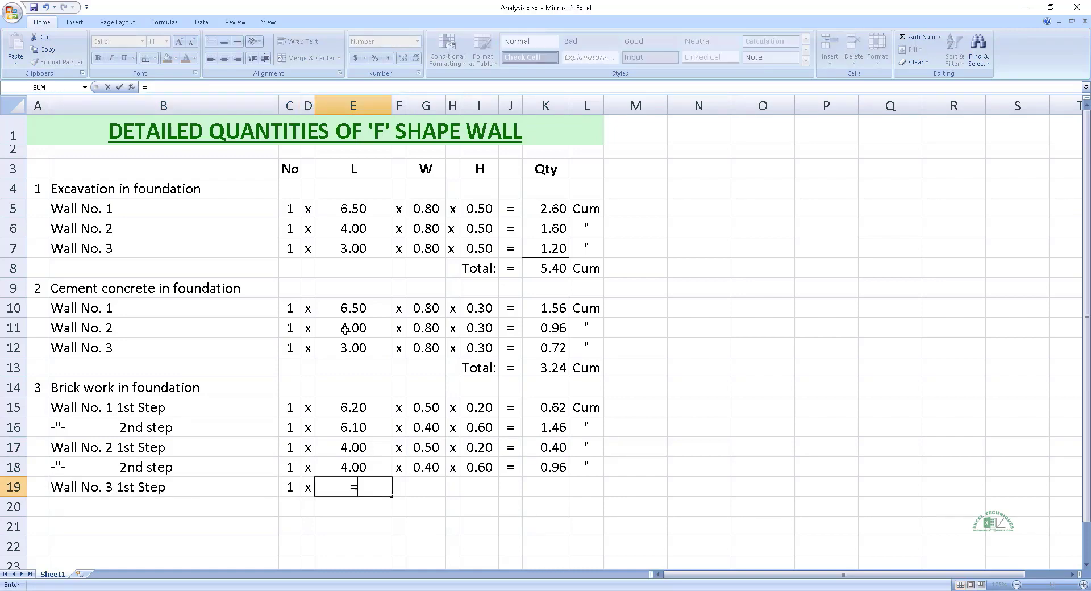
left_click(350, 344)
key("Return")
key("Up")
key("Tab")
- Complete row 19 with 0.50 width, 0.20 height and the quantity formula copied from row 18
type("x")
key("Tab")
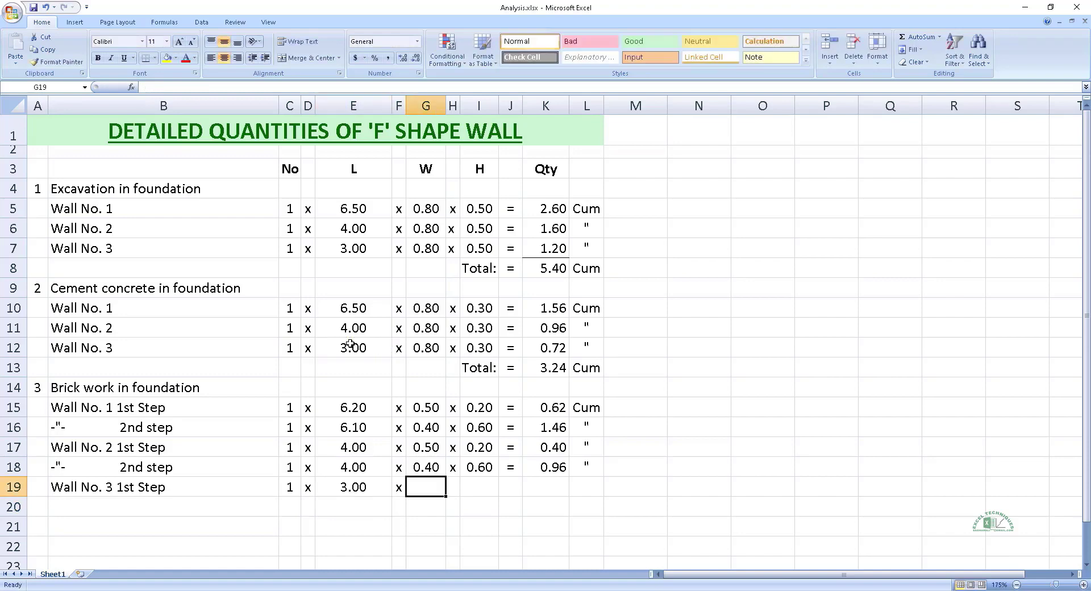
type("=")
key("Up")
key("Up")
key("Return")
key("Up")
key("Up")
key("Right")
key("Right")
key("Right")
key("shift+Right")
key("shift+Right")
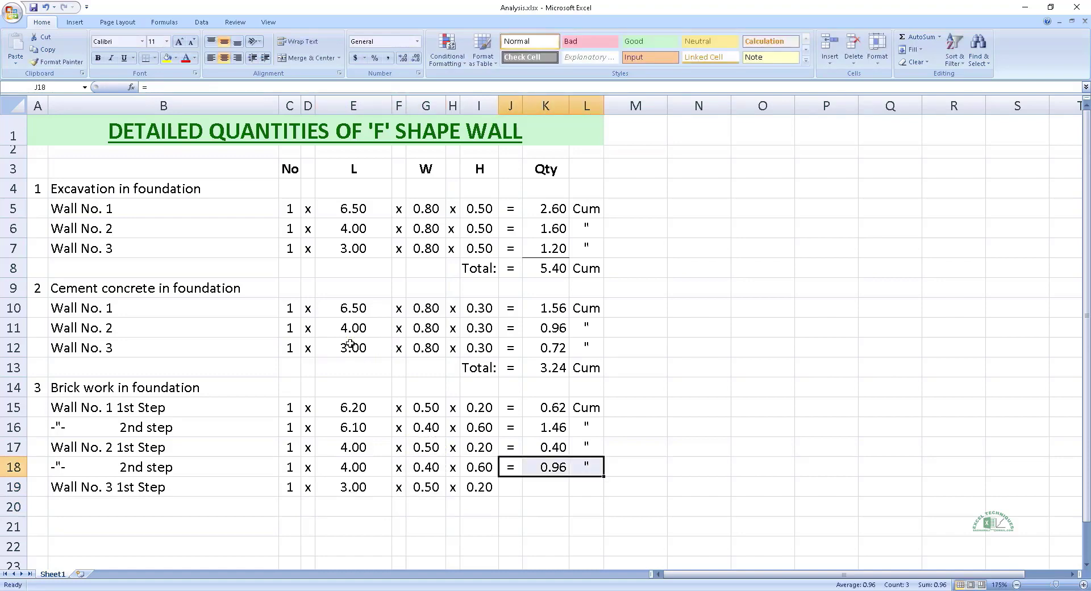
key("ctrl+c")
key("Down")
key("Return")
key("Down")
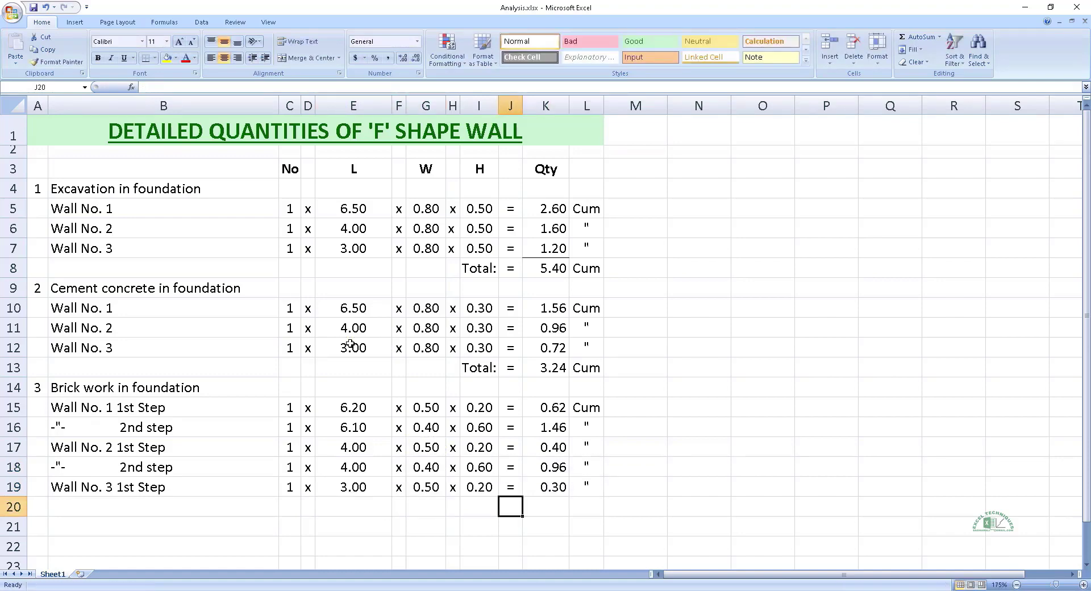
- Add the ditto 2nd-step row 20 with 3.00 length and row 19's width, height and quantity
key("Home")
key("Right")
type("-\t1\tx")
key("Tab")
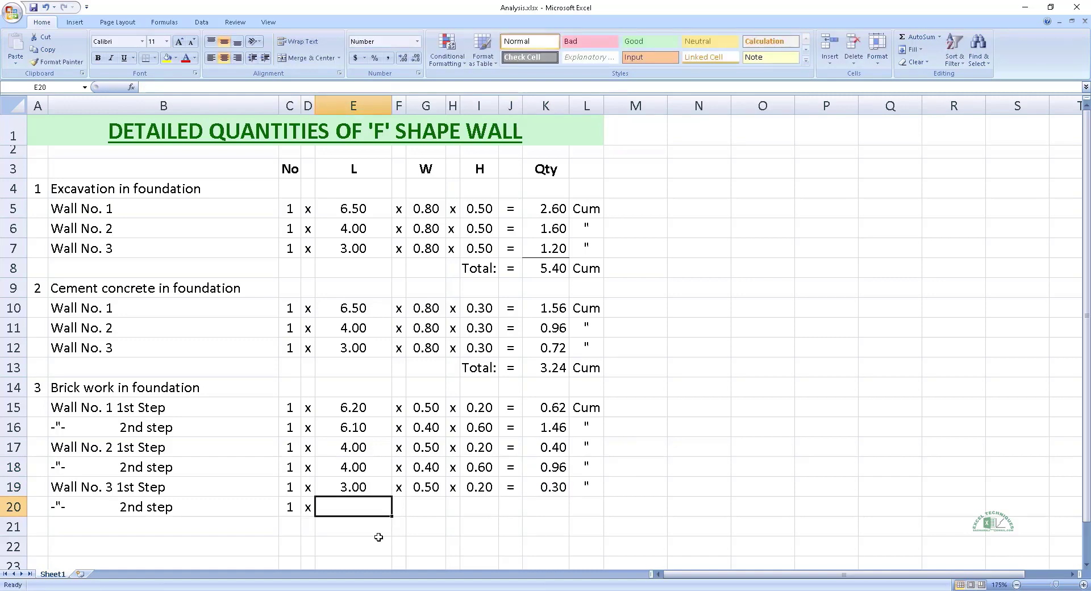
type("=")
key("Up")
key("Return")
key("Up")
key("Up")
key("Right")
key("shift+Right")
key("shift+Right")
key("shift+Right")
key("ctrl+c")
key("Down")
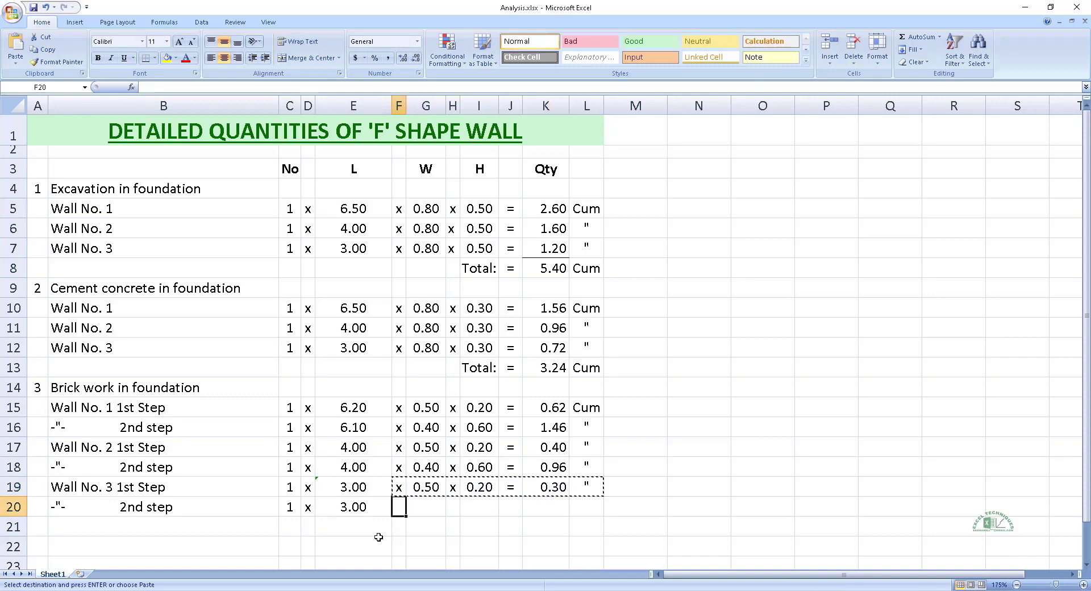
key("Return")
key("Down")
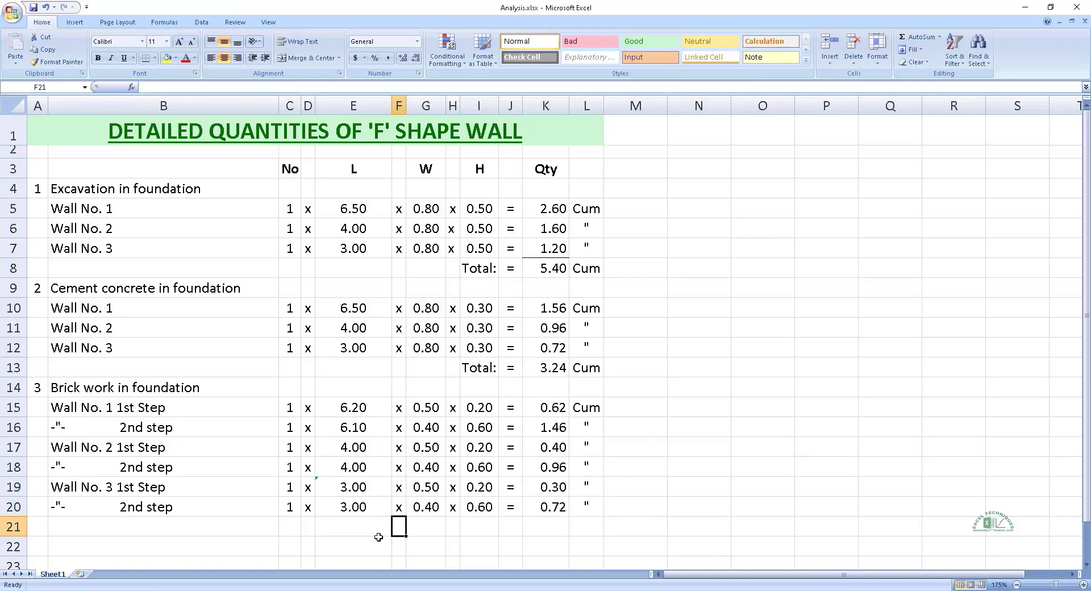
- Total the brick work in foundation with =SUM(K15:K20), giving 4.46 Cum
key("Right")
key("Right")
key("Right")
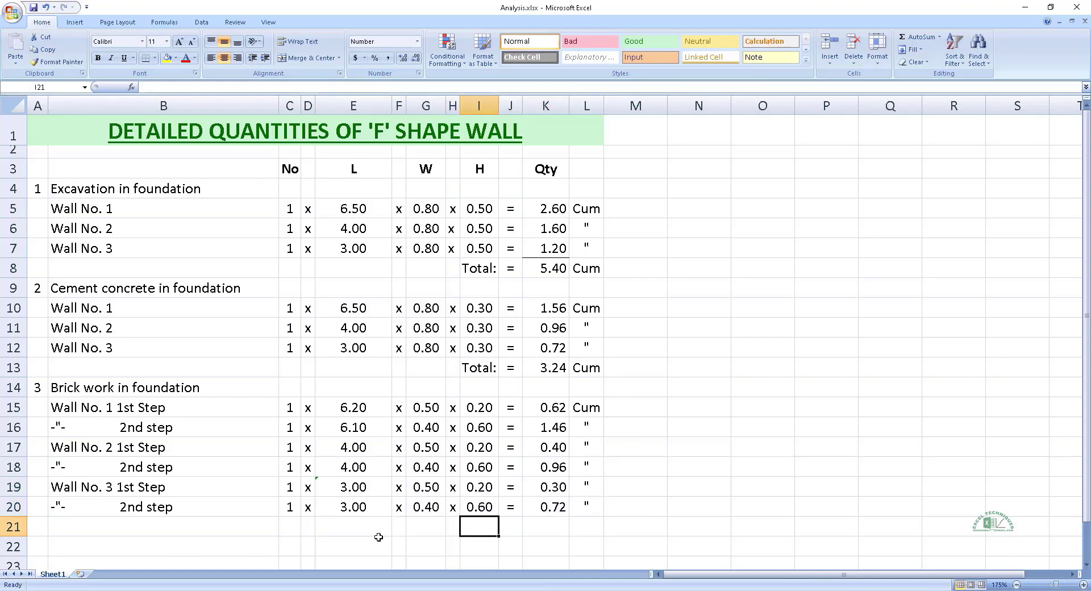
type("Total:\t=\t=SUM(K15:K20)\t")
type("Cum")
key("Up")
key("Left")
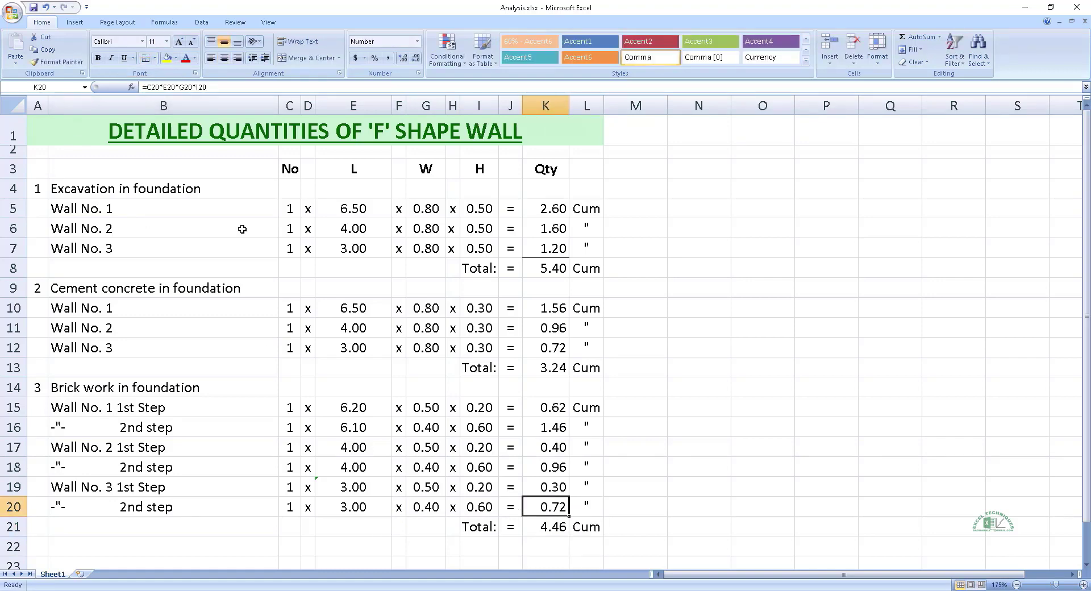
- Start the DPC 'Wall No. 1' row with count 1 and length =E16-0.1, giving 6.00
left_click(453, 547)
type("4 cm thick DPC of cement concrete")
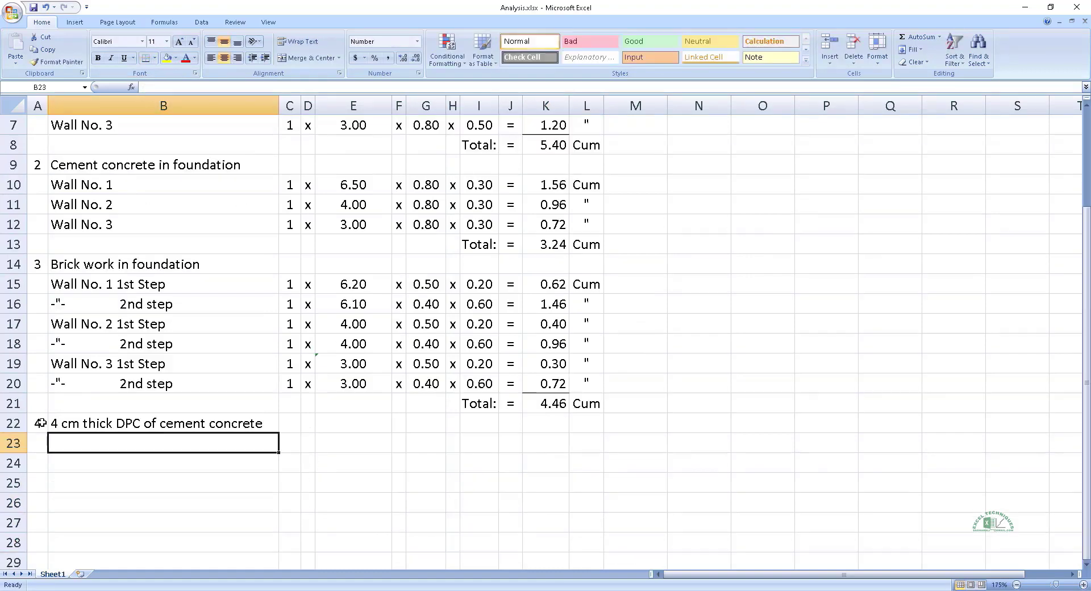
type("Wall No. 1")
key("Tab")
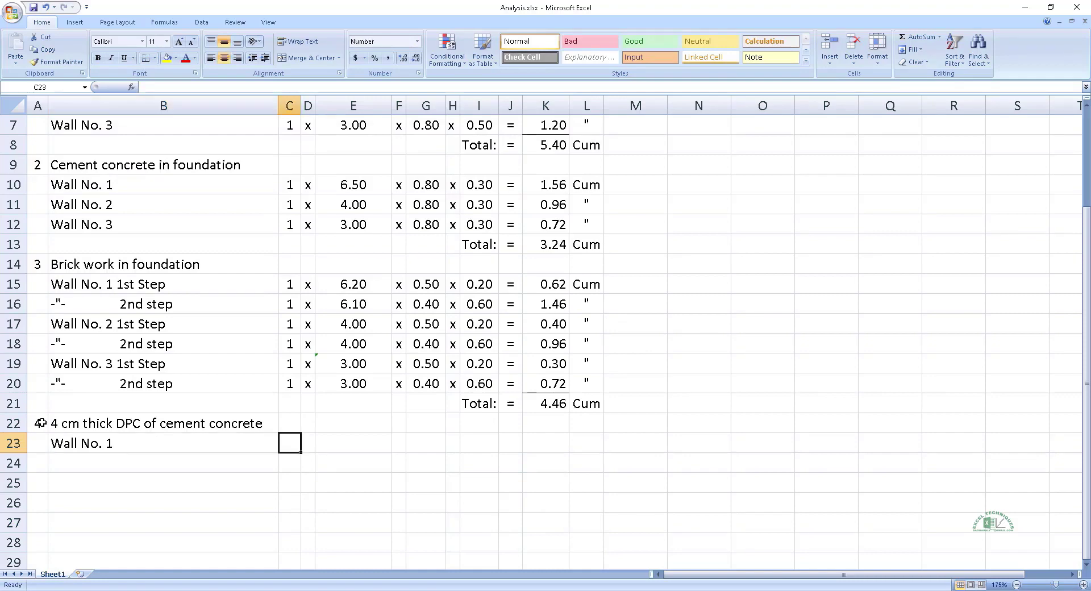
type("1")
key("Tab")
type("x")
key("Tab")
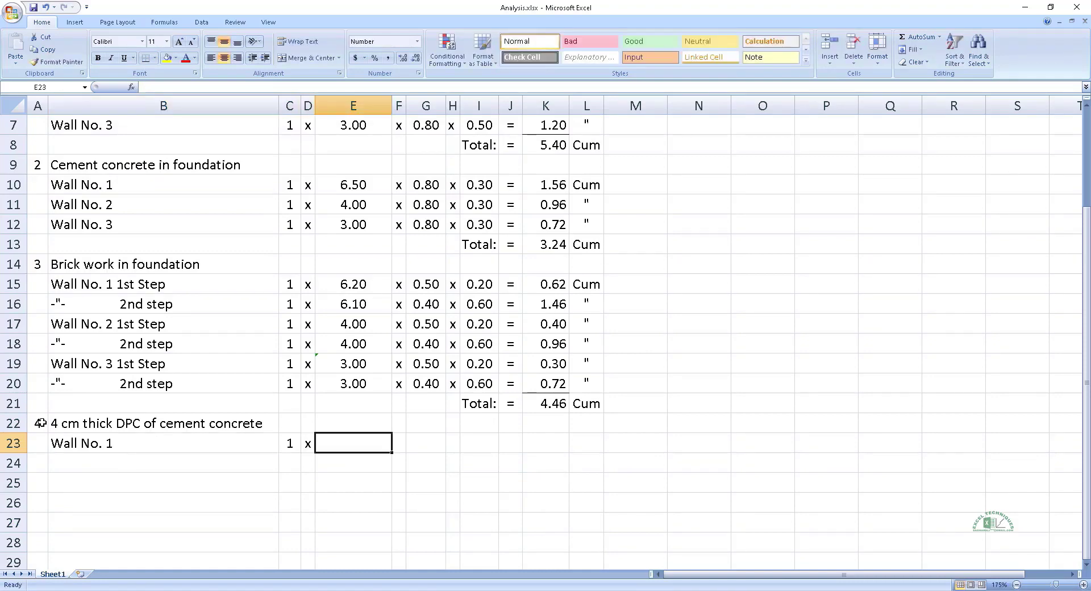
type("=")
left_click(341, 306)
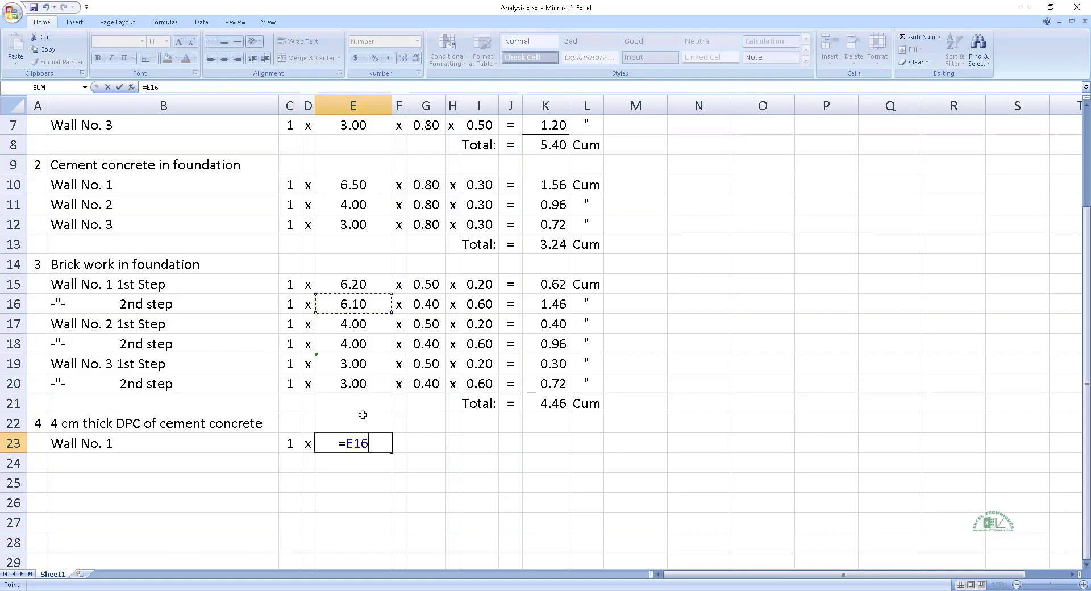
type("+")
key("BackSpace")
type("-0.1")
key("Tab")
type("x")
key("Tab")
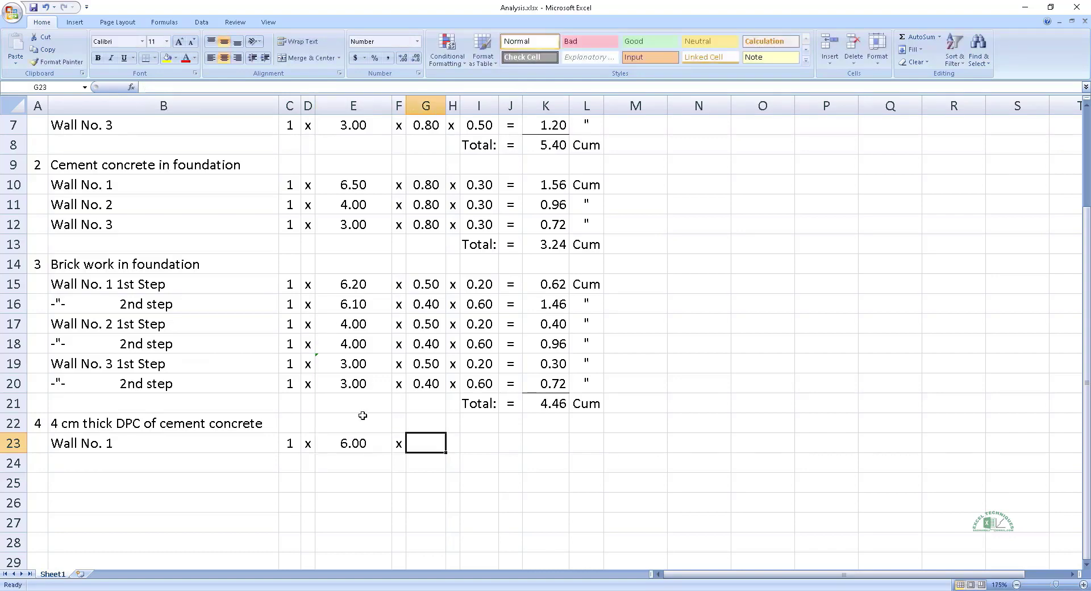
- Copy the length formula across to give Wall No. 1 a 0.30 width
key("Left")
key("Left")
key("ctrl+c")
key("Right")
key("Right")
key("ctrl+v")
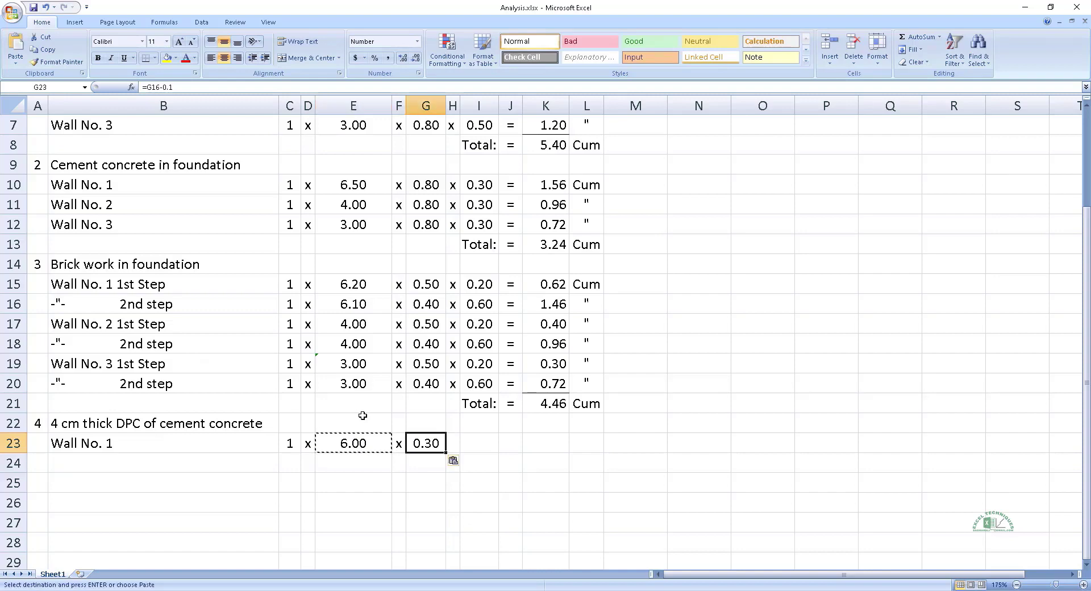
key("Tab")
type("x")
key("Tab")
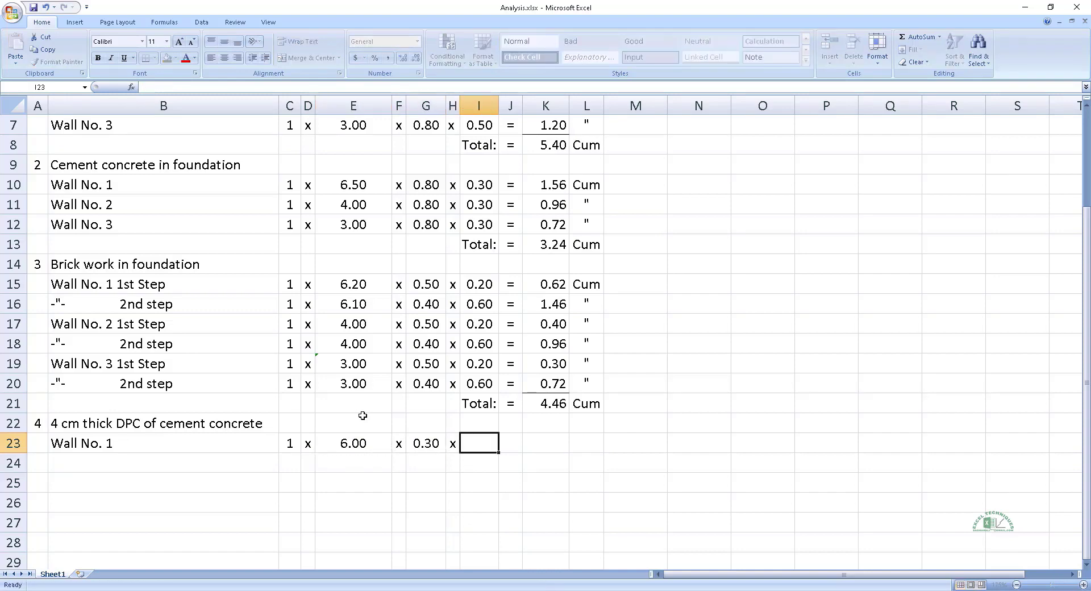
key("Left")
key("Tab")
- Compute Wall No. 1's DPC area as count × 6.00 × 0.30 = 1.80 Sqm
key("Tab")
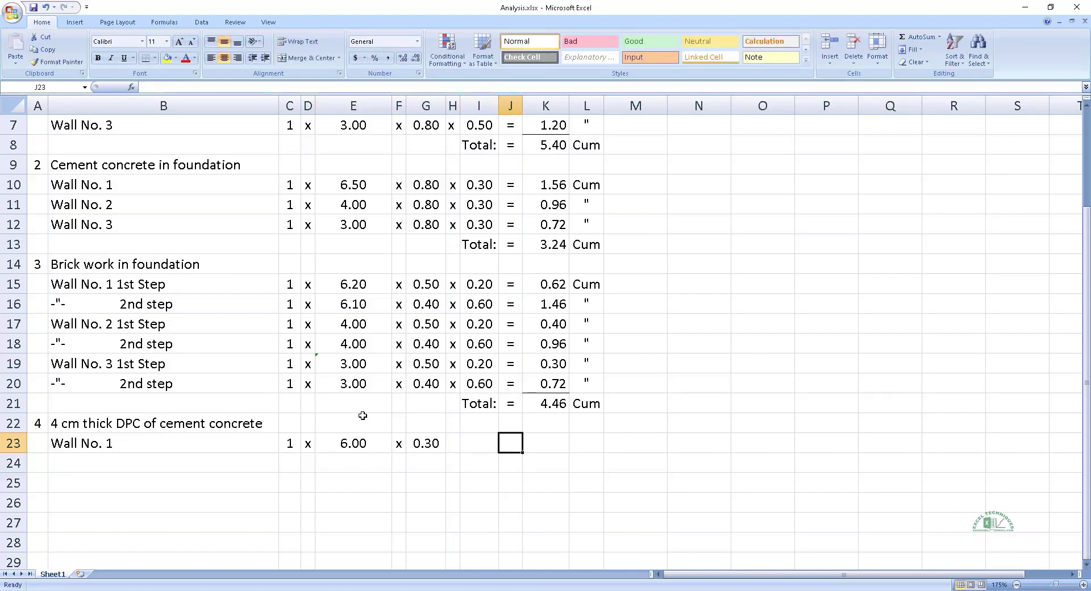
type("=")
key("Tab")
type("=")
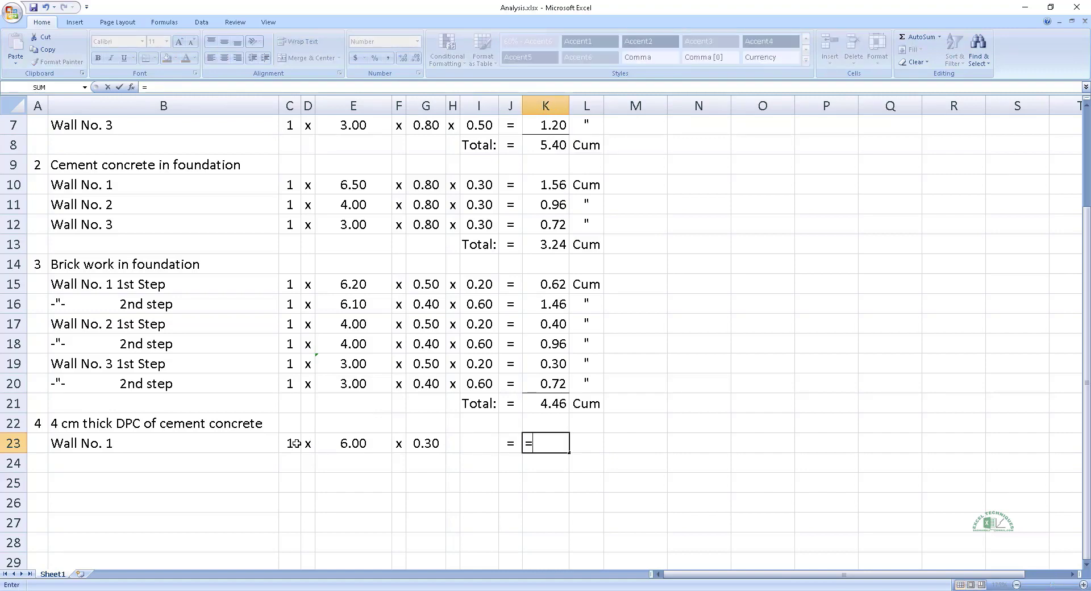
left_click(291, 443)
left_click(348, 447)
type("*")
left_click(418, 443)
key("Return")
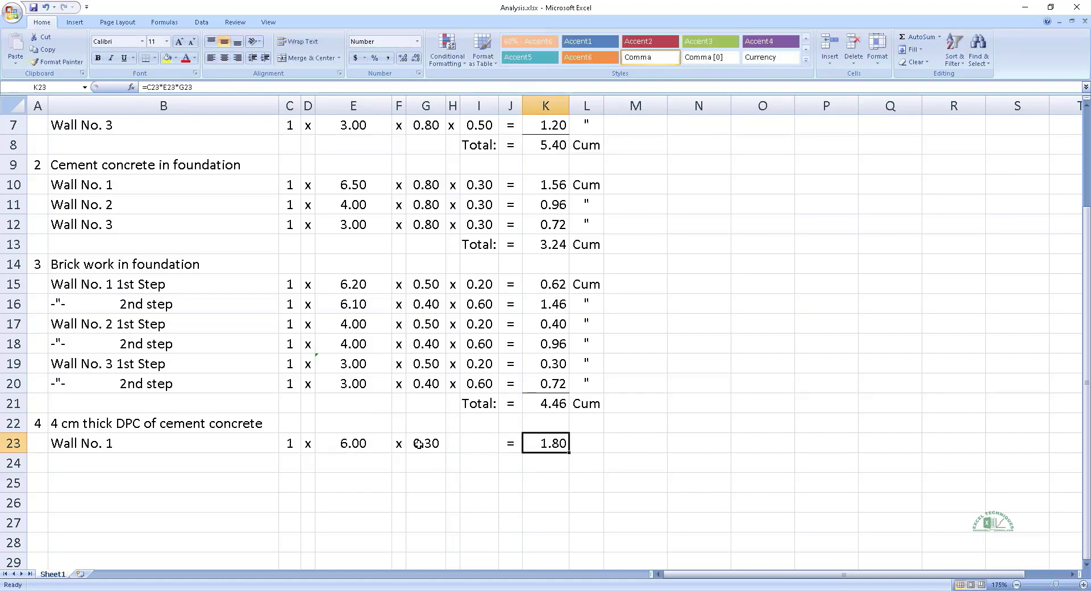
key("Tab")
type("Sqm")
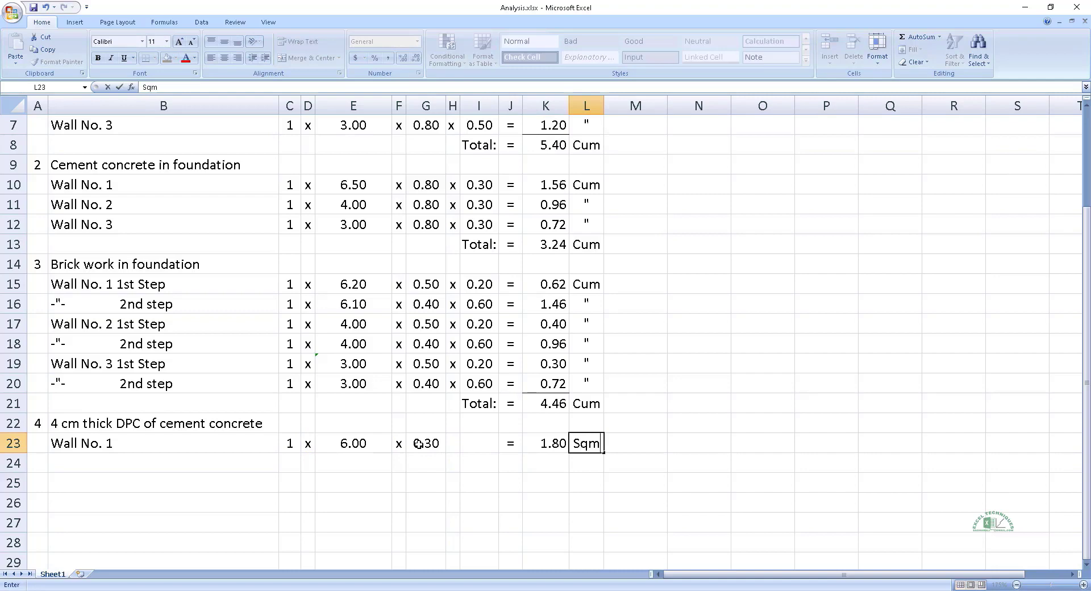
key("Return")
type("Wall No. 2")
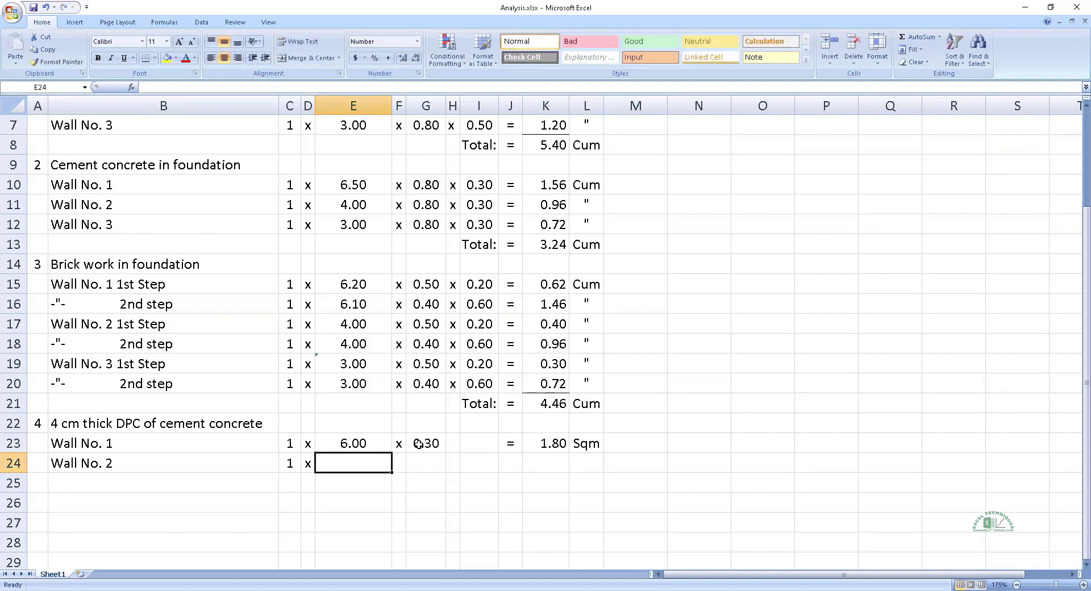
- Fill Wall No. 2's DPC row with 4.00 length, 0.30 width, area formula and ditto unit
type("4")
key("Tab")
type("x")
key("Tab")
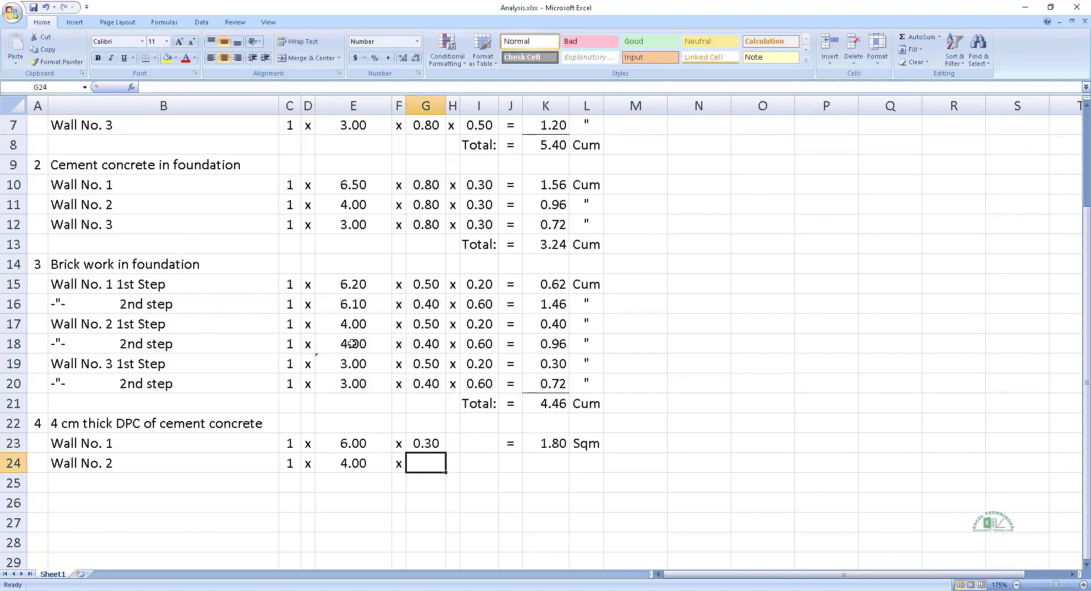
type("=")
key("Up")
key("Return")
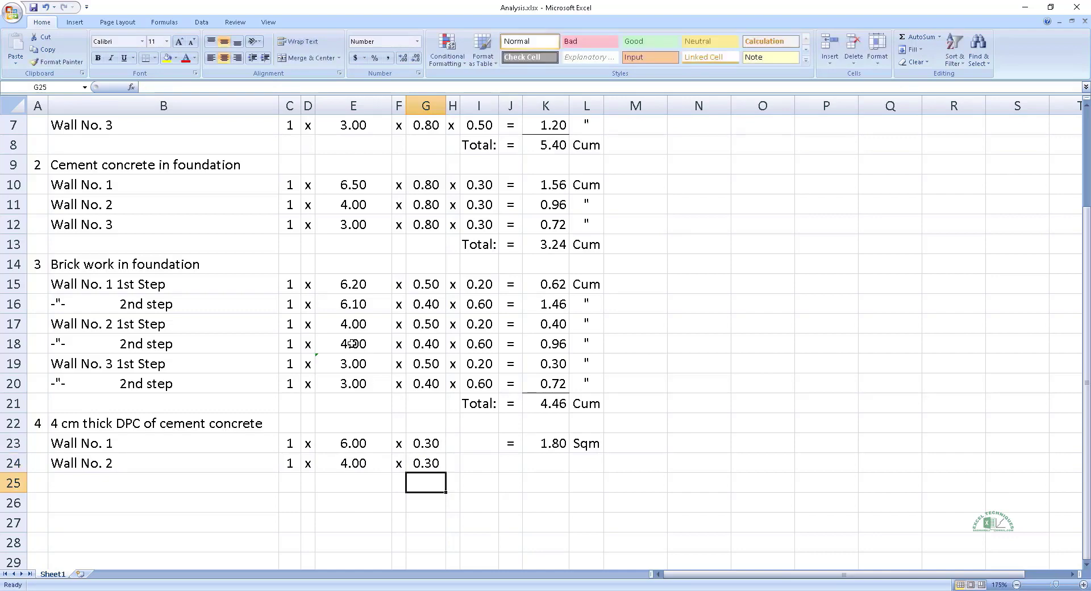
type("\"")
key("Return")
key("Left")
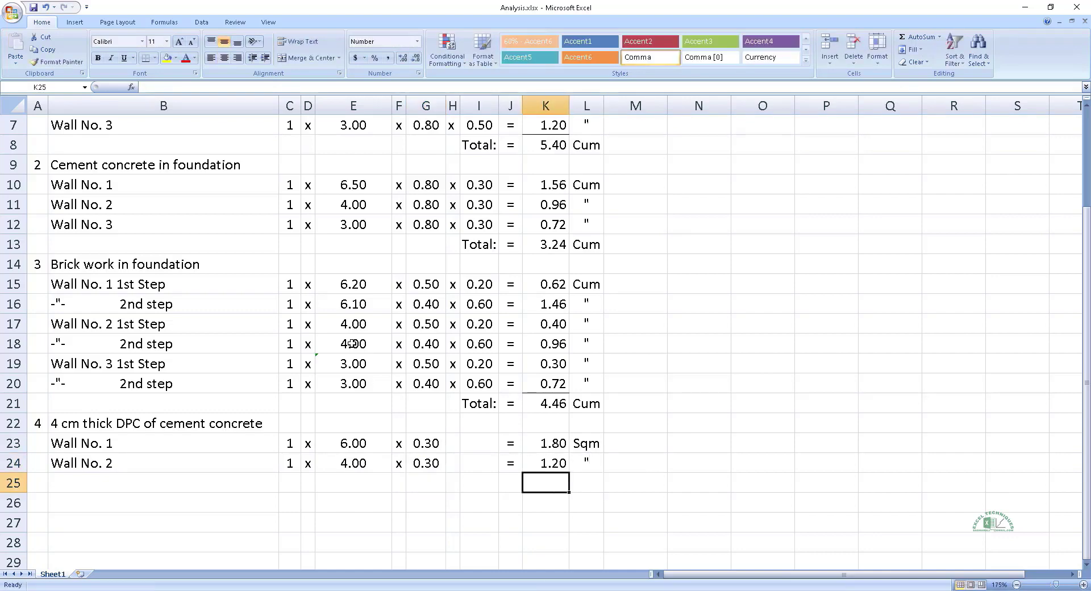
- Add the DPC 'Wall No. 3' row with count 1, 3.00 length and 0.30 width
key("Left")
key("Left")
key("Left")
key("Left")
key("Left")
type("Wall No. 3\t1\tx\t=")
key("Up")
key("Up")
key("Up")
key("Return")
key("Up")
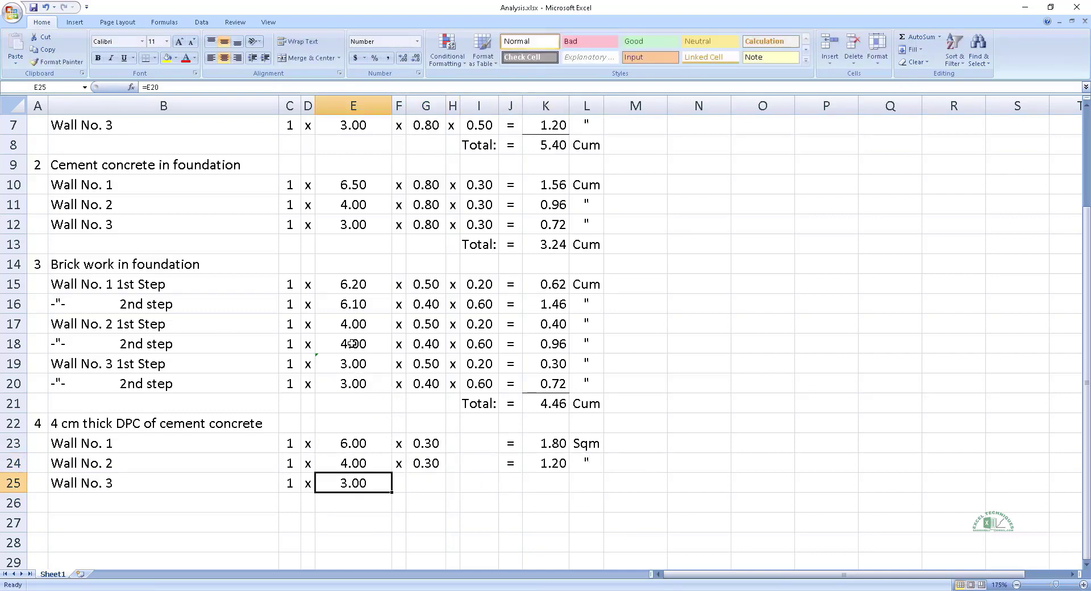
key("Right")
type("x\t=")
key("Up")
key("Return")
key("Up")
- Copy row 24's result cells down to give Wall No. 3 a 0.90 area
key("Right")
key("Right")
key("Right")
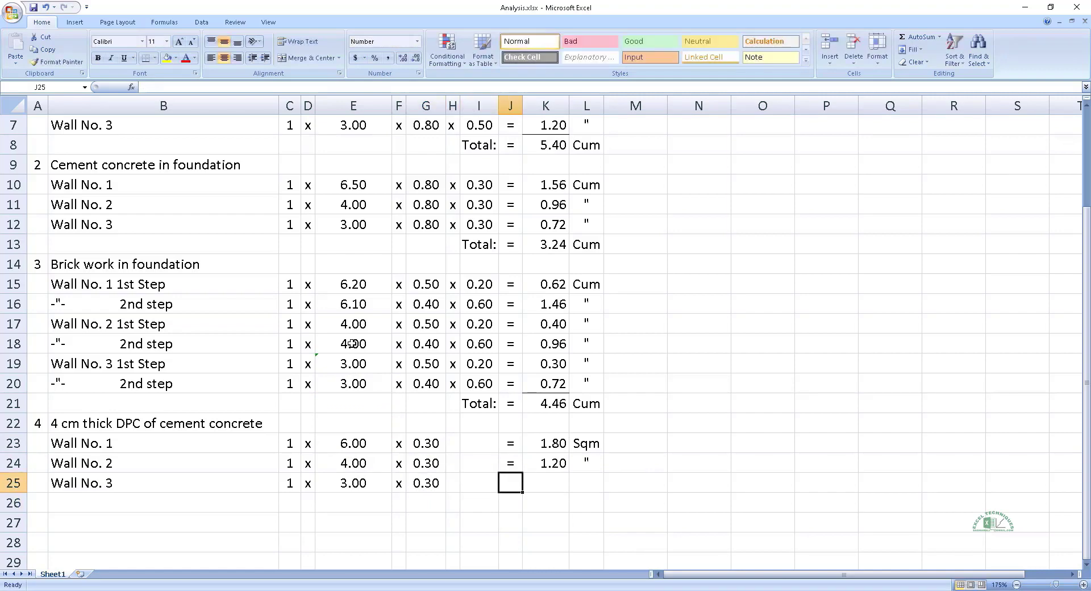
key("Up")
key("shift+Right")
key("shift+Right")
key("ctrl+c")
key("Down")
key("Return")
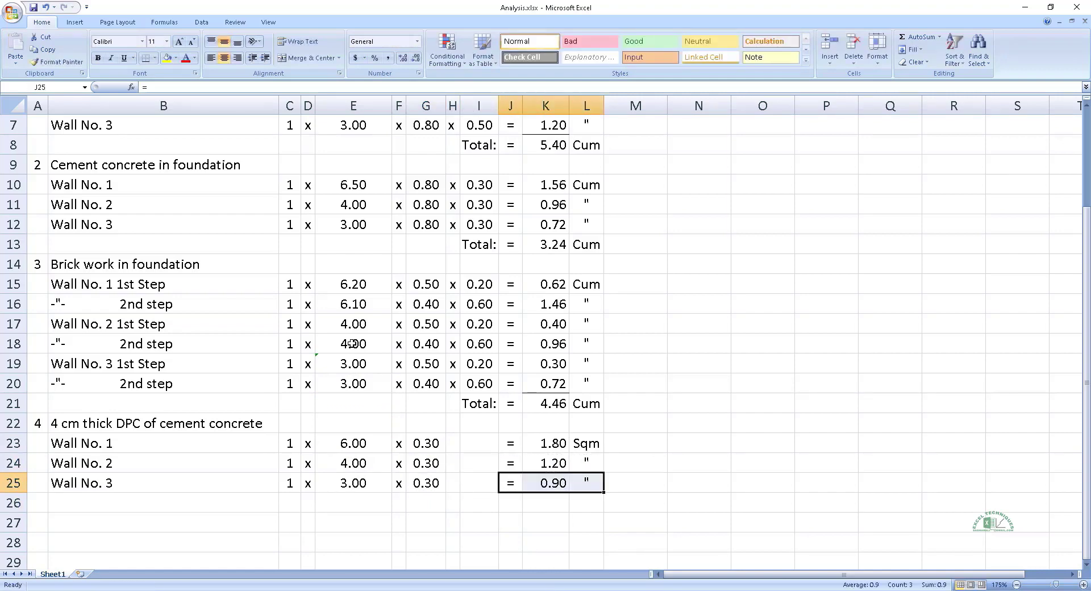
key("Down")
- Sum the three DPC areas with AutoSum for a 3.90 Sqm total
key("Left")
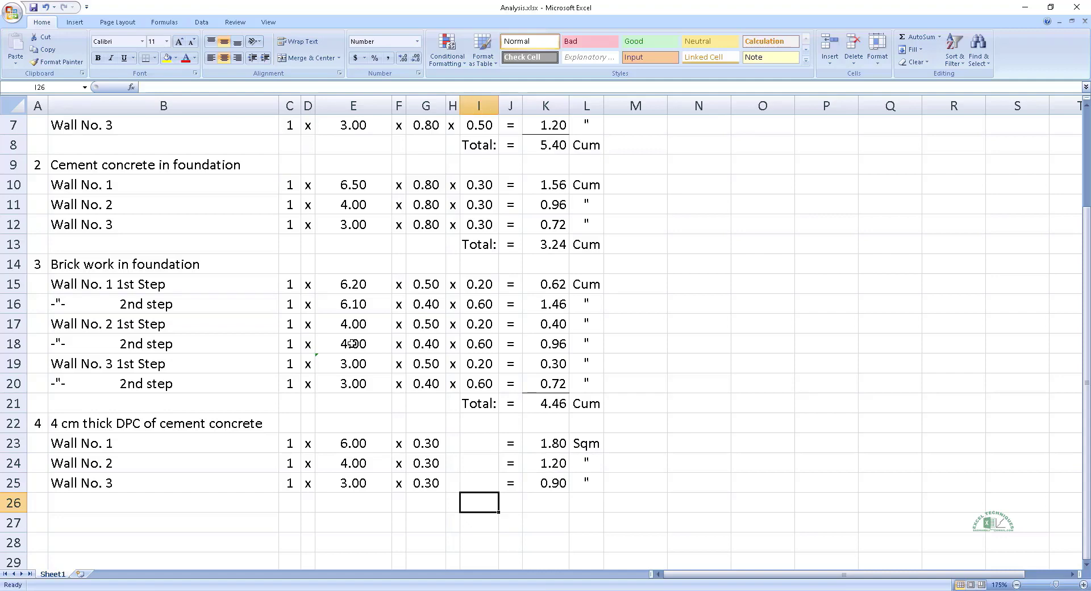
type("Total:\t=")
key("alt+equal")
type("Sqm")
key("Left")
key("Up")
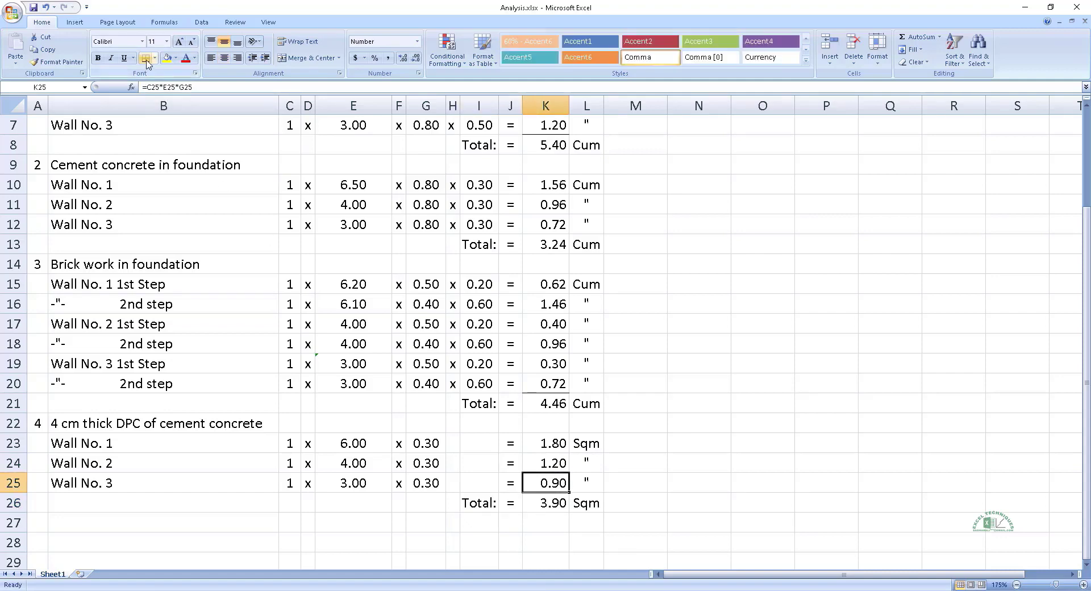
left_click(42, 524)
- Enter item 5 with the heading 'Brick work in super structure'
type("5")
key("Tab")
type("Brick work in super structure")
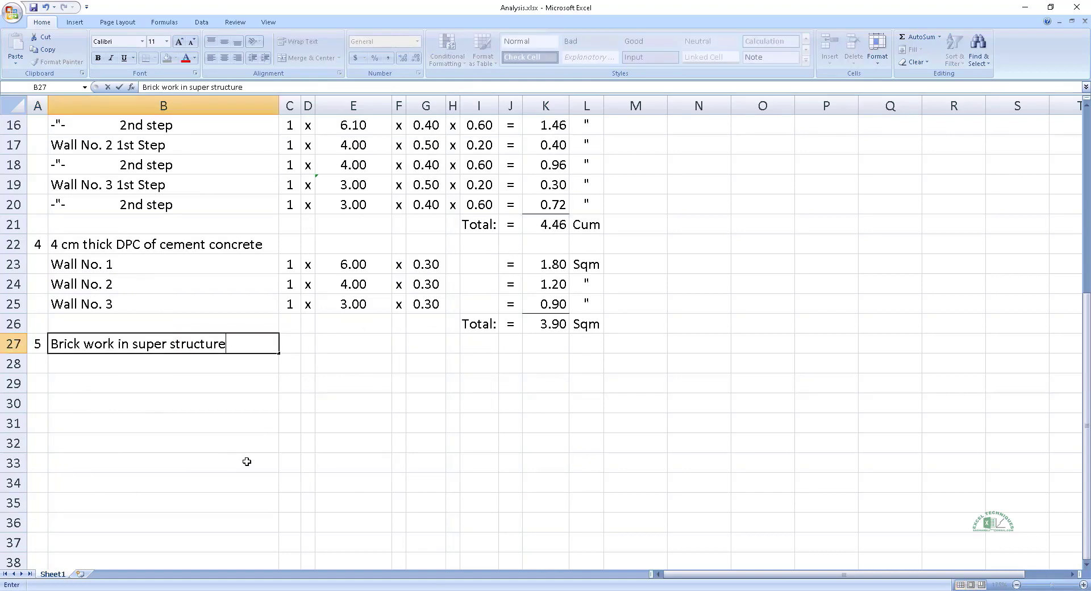
key("Return")
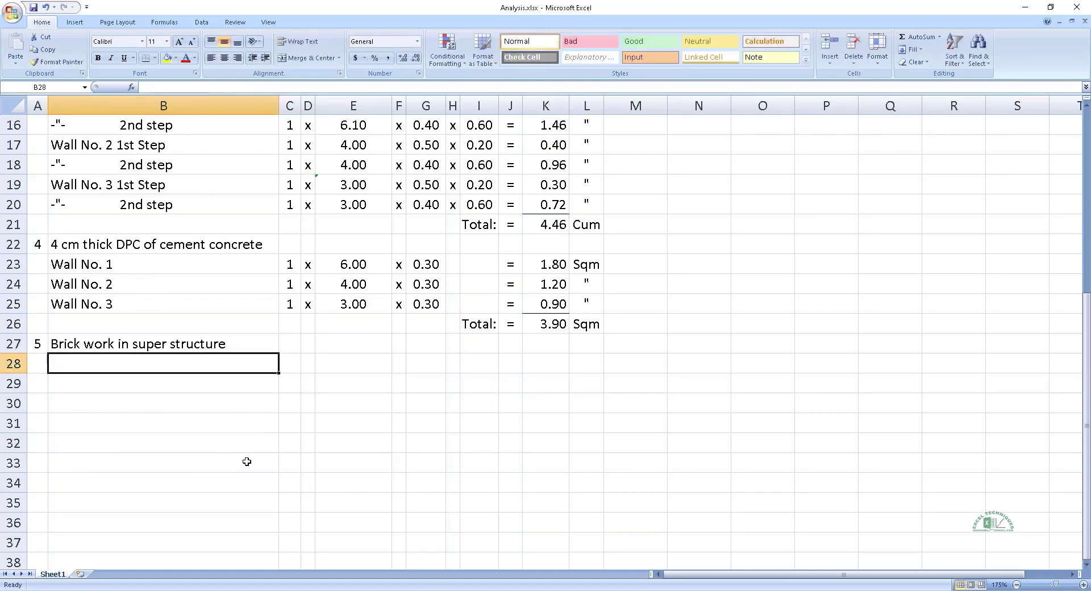
- Enter Wall No. 1 as 1 x 6.00 x 0.30 x 3, giving 5.40 Cum
type("Wall No. 1")
key("Tab")
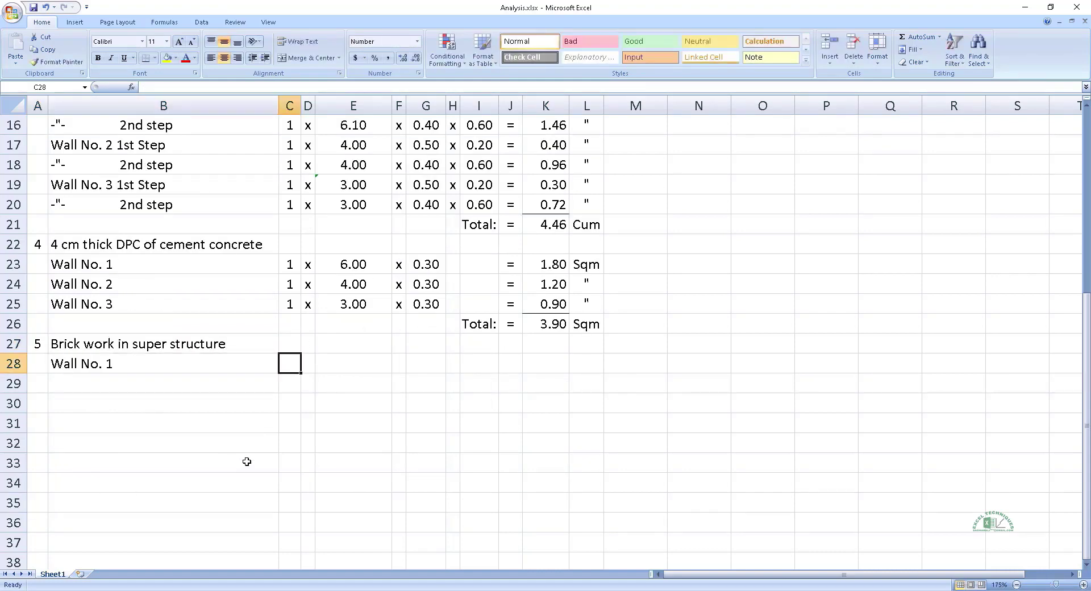
type("1")
key("Tab")
type("x")
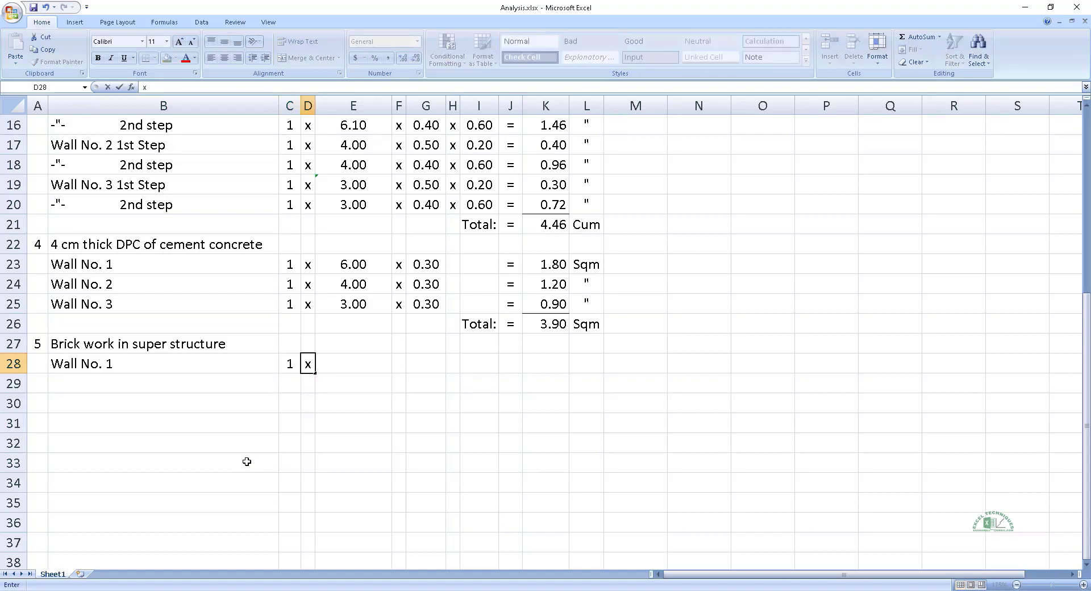
key("Tab")
type("6")
key("Tab")
type("x")
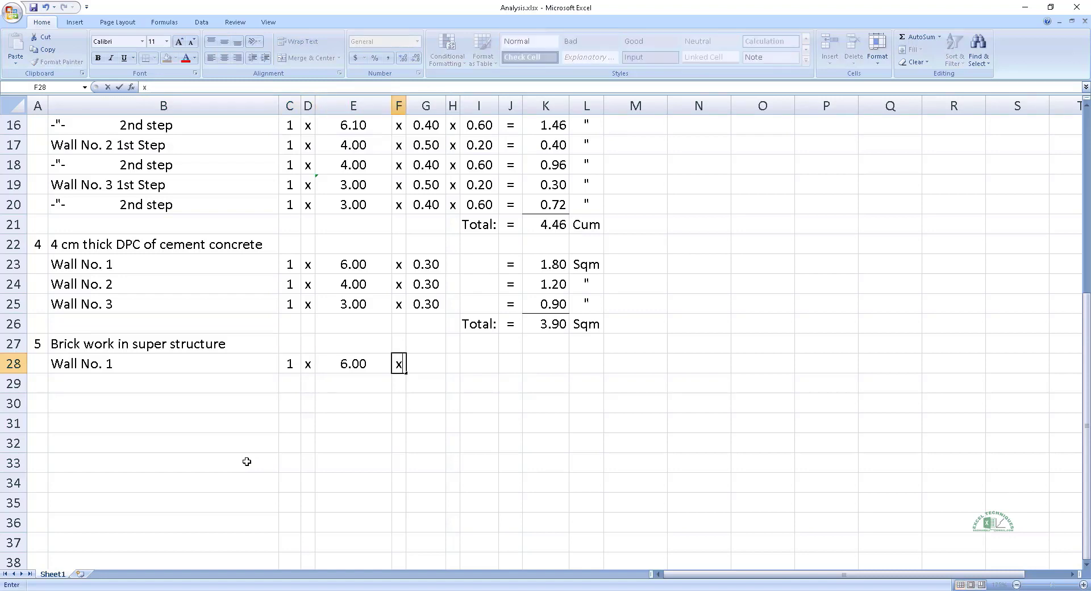
key("Tab")
type(".3")
key("Tab")
type("x")
key("Tab")
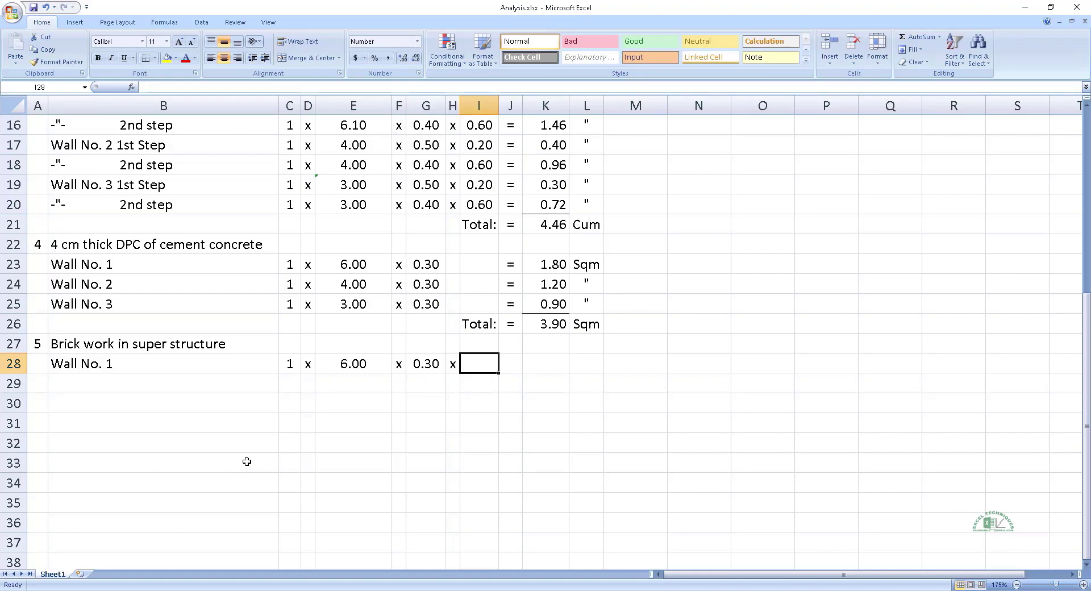
type("3")
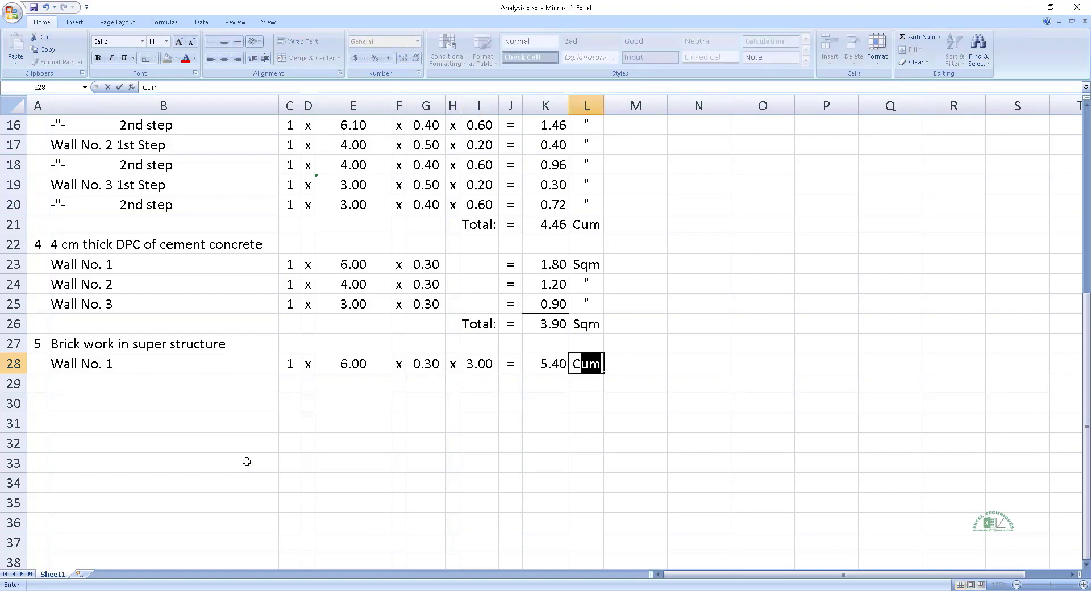
key("Return")
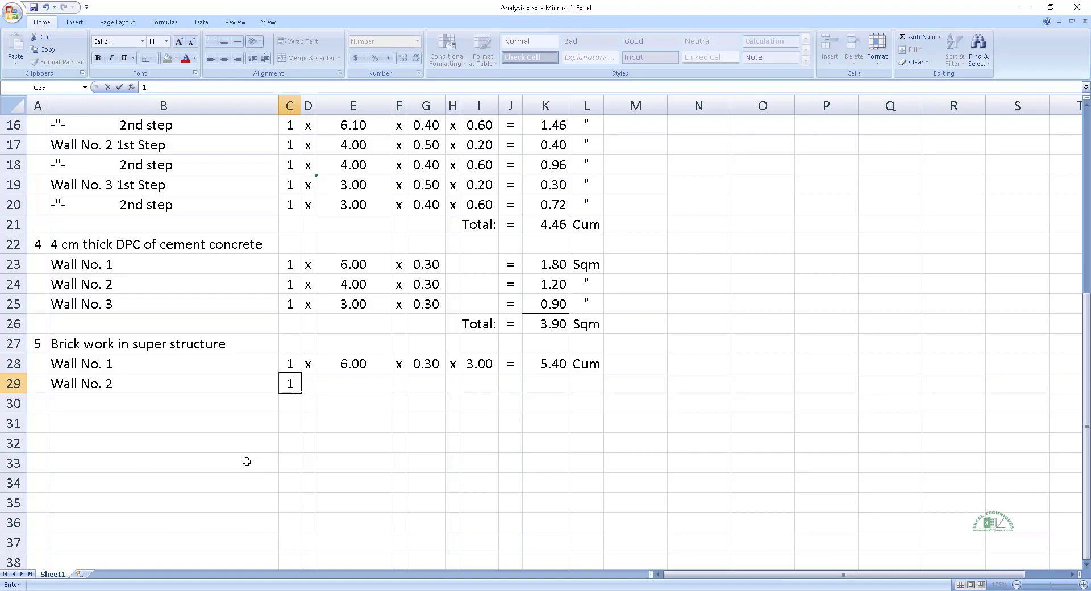
- Enter Wall No. 2 as 1 x 4.00 x 0.30 x 3.00 with the pasted quantity formula and ditto unit
key("Tab")
type("x")
key("Tab")
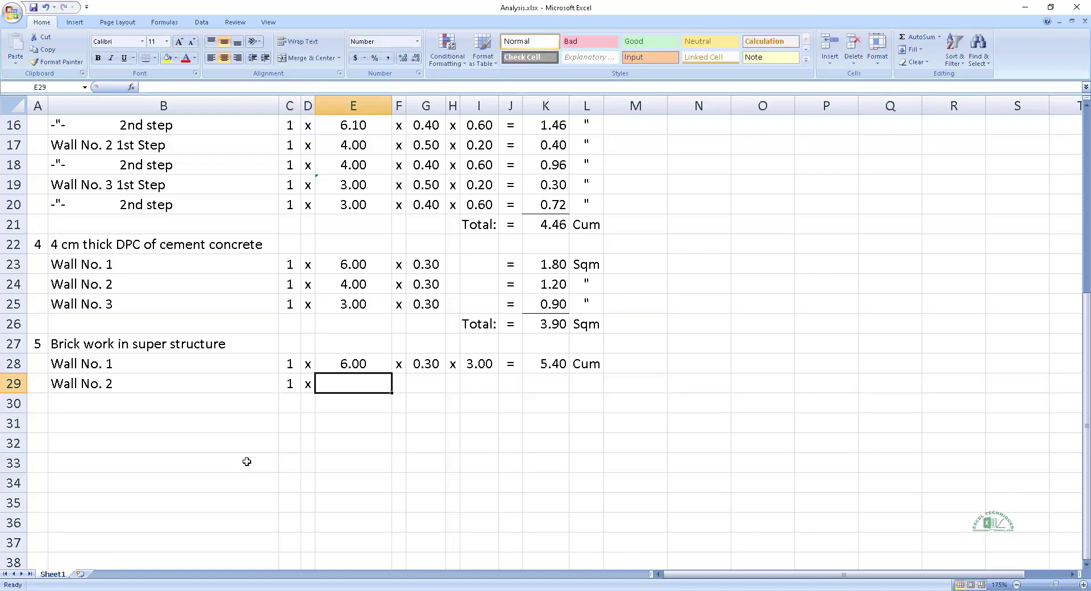
type("4")
key("Tab")
type("x")
key("Tab")
type(".")
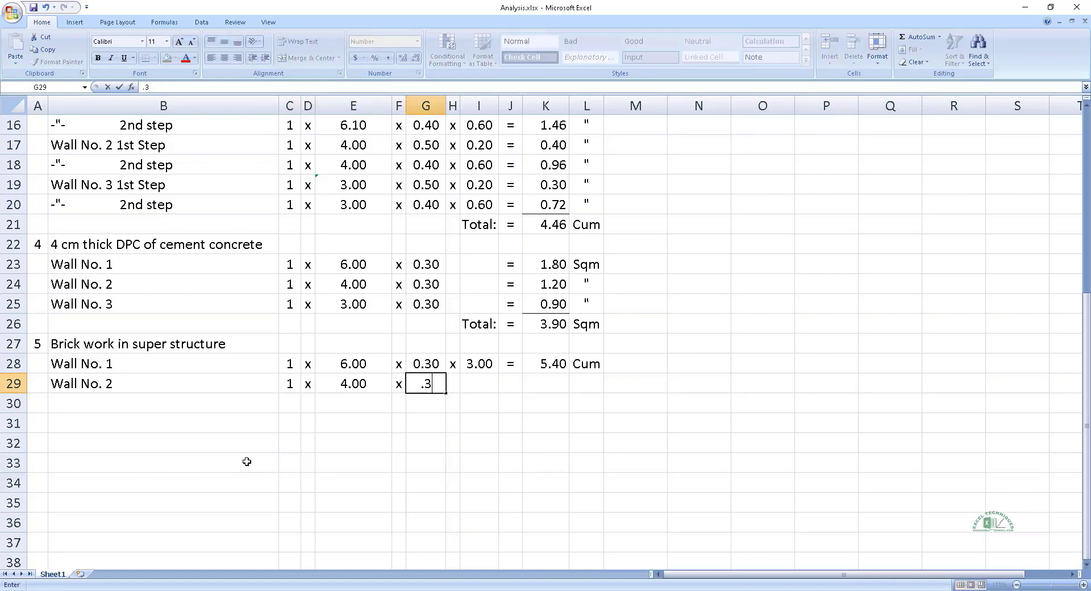
key("Tab")
type("x")
key("Tab")
type("3")
key("Tab")
key("ctrl+v")
key("Tab")
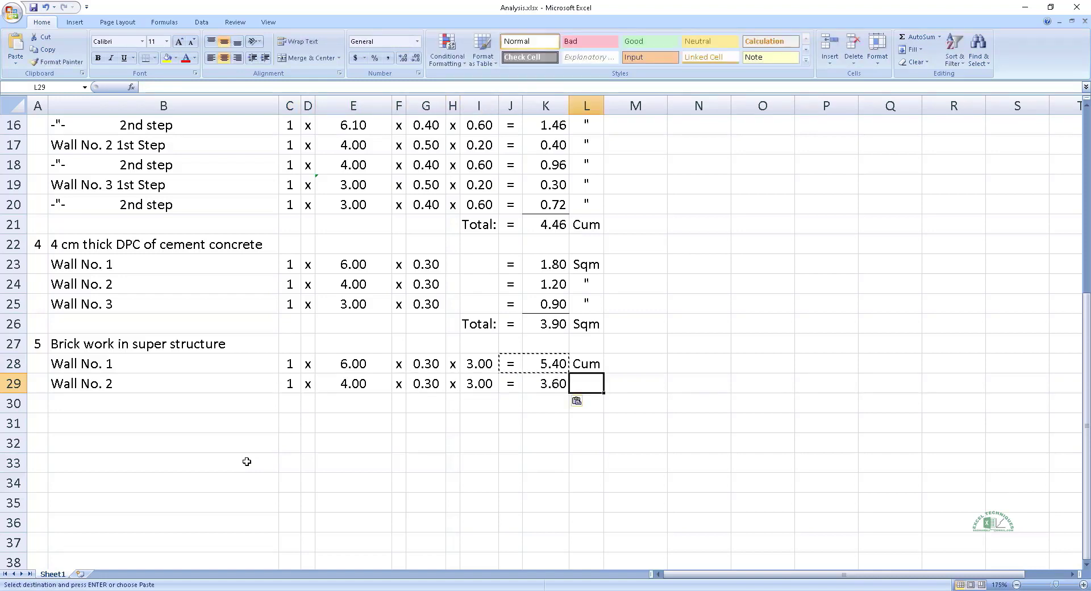
type("\"")
key("Return")
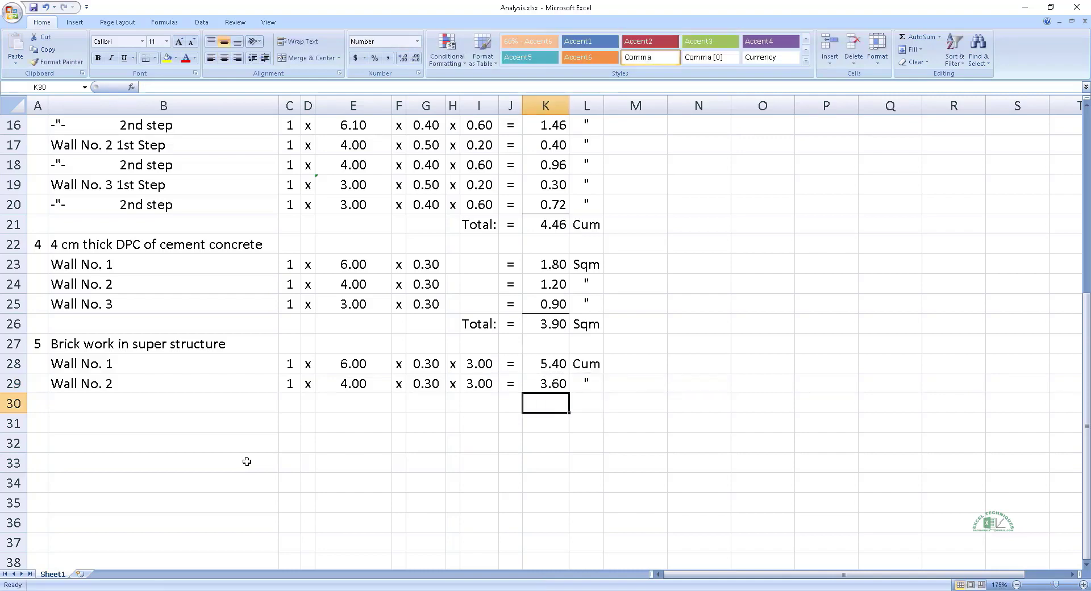
- Enter Wall No. 3 as 1 x 3.00 x 0.30 x 3.00, copying the quantity formula to get 2.70
key("Home")
key("Right")
type("Wall No. 3")
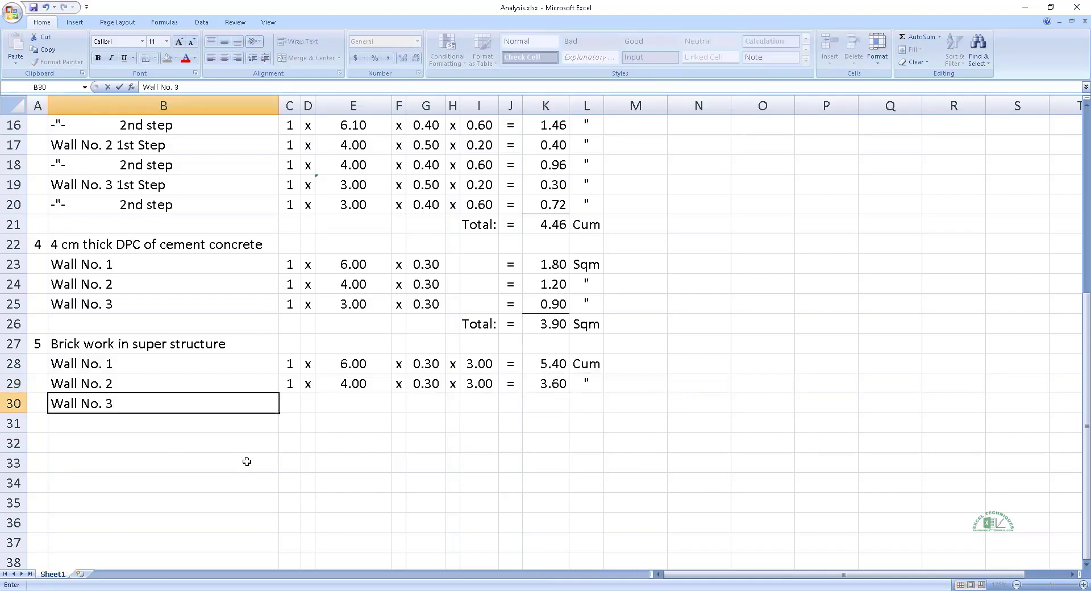
type("\t1\tx\t3.00\tx")
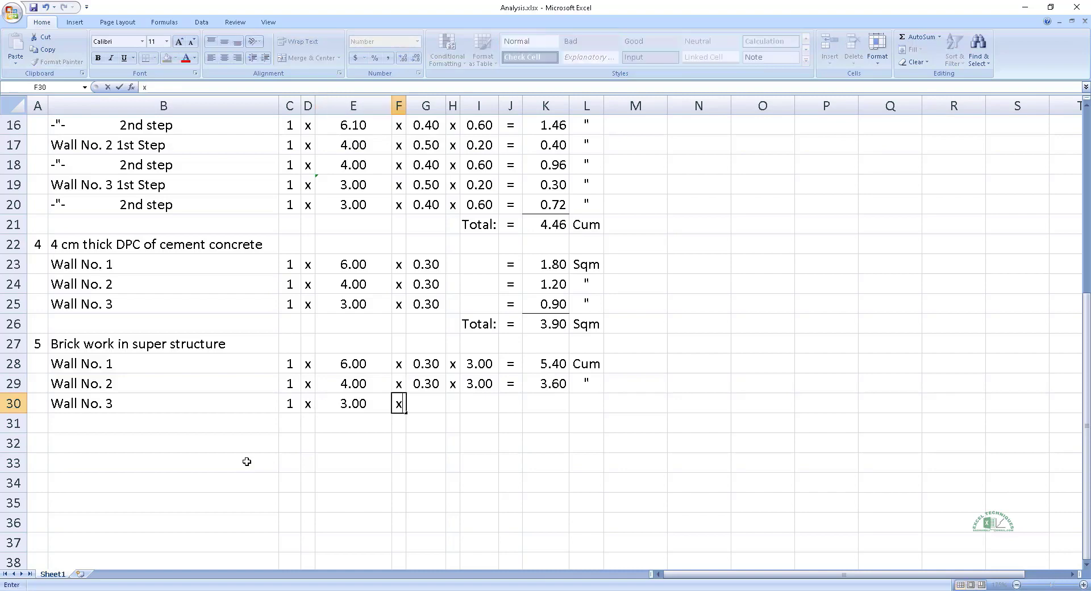
key("Tab")
type(".3")
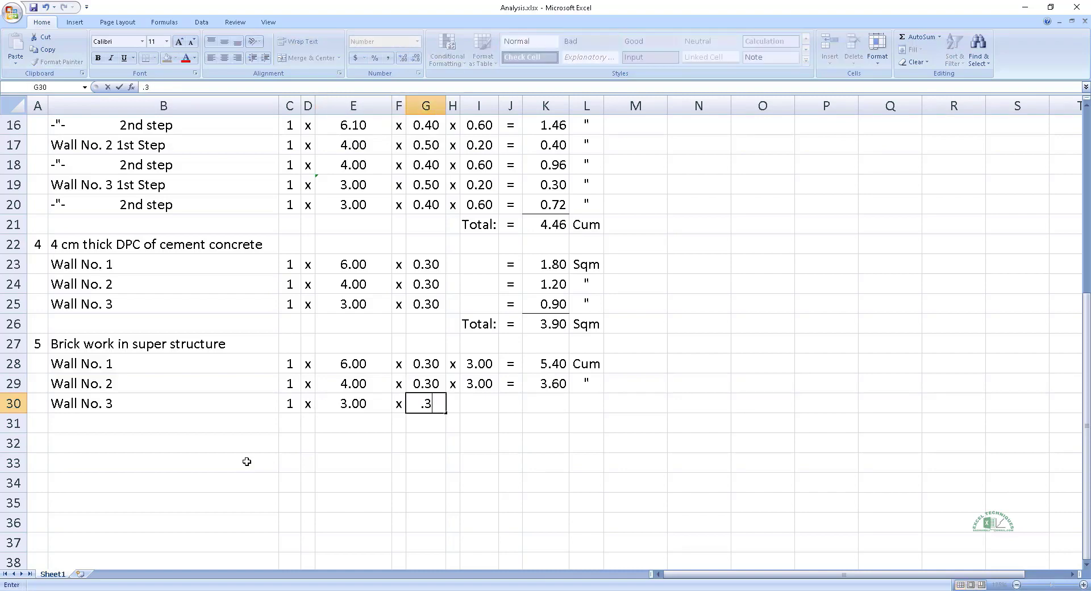
key("Tab")
type("x")
key("Tab")
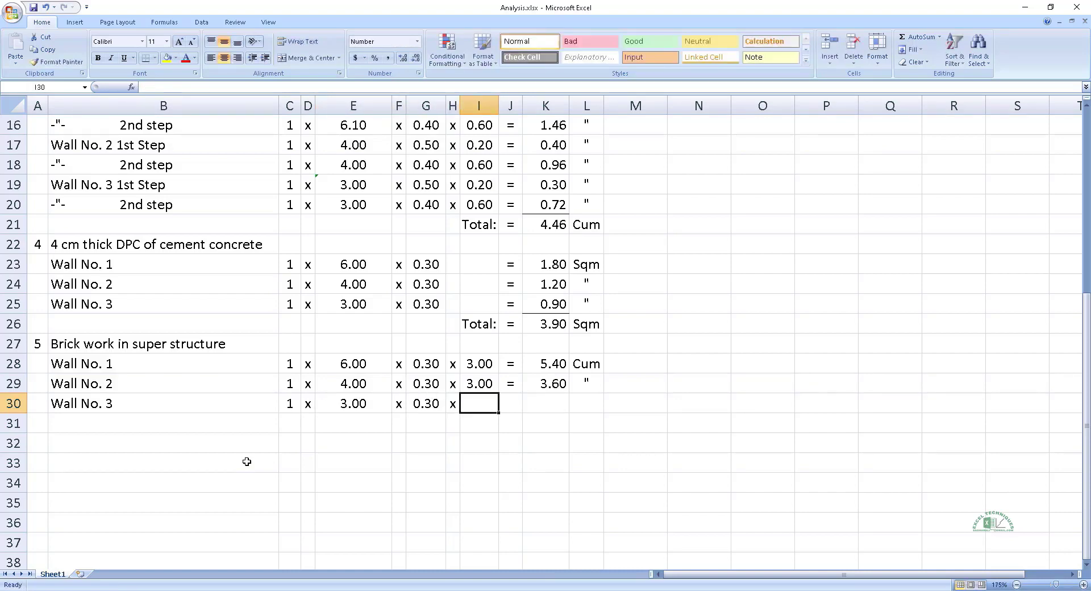
type("3")
key("Tab")
key("Up")
key("shift+Right")
key("shift+Right")
key("ctrl+c")
key("Down")
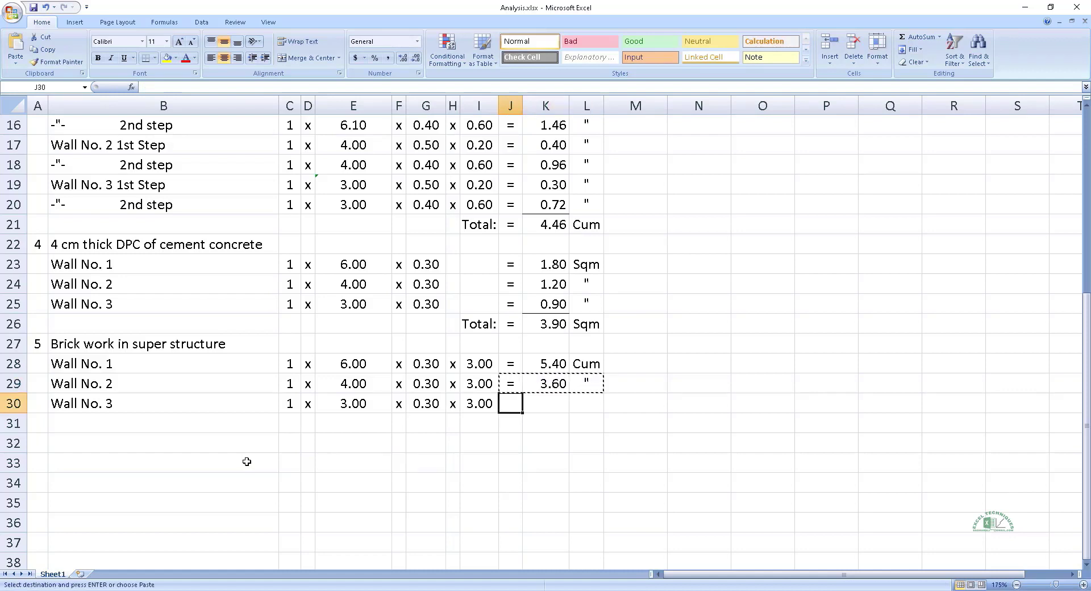
key("Return")
- Add a Total row with =SUM(K28:K30) giving 11.70 Cum
key("Down")
key("Left")
type("Total:\t=\t=SUM(K28:K30)\t")
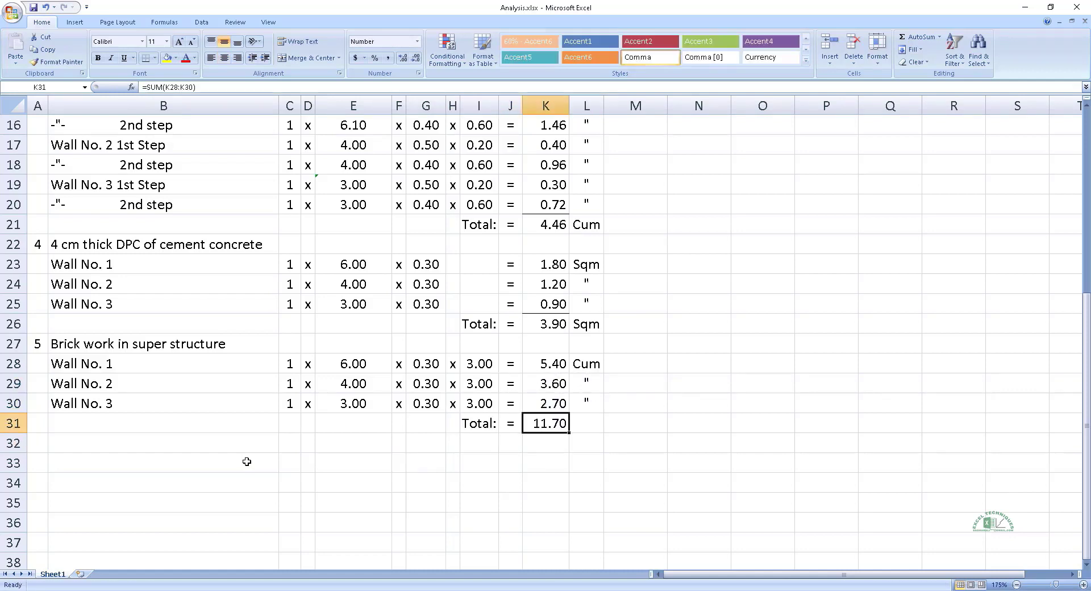
type("Cum")
key("Up")
key("Left")
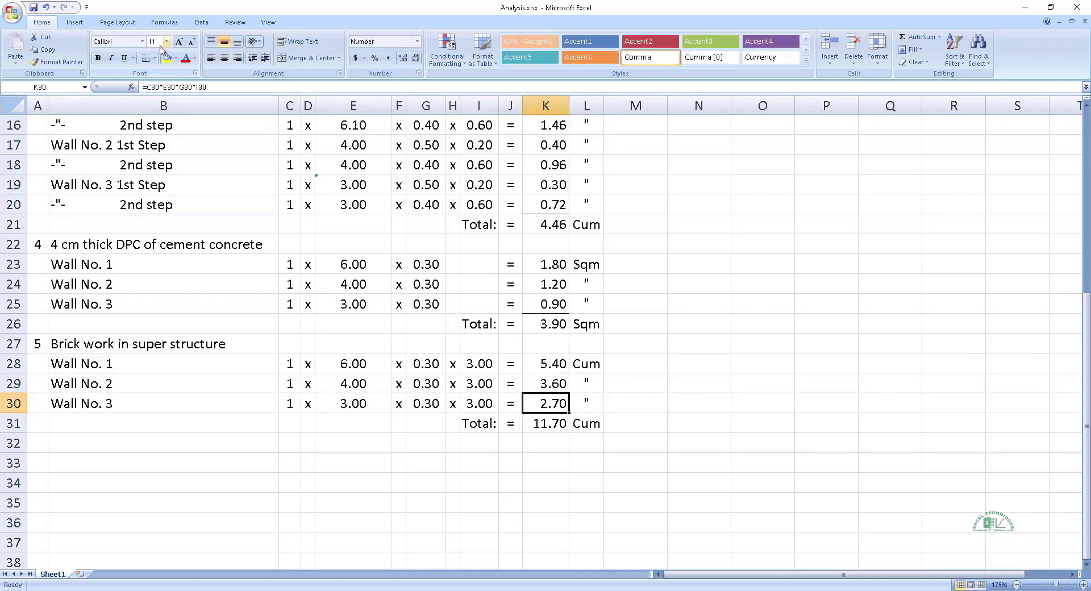
- Enter item 6 with the heading '½" thick cement plaster'
key("Down")
key("Down")
key("Home")
type("6")
key("Right")
type("½\" thick cement plaste")
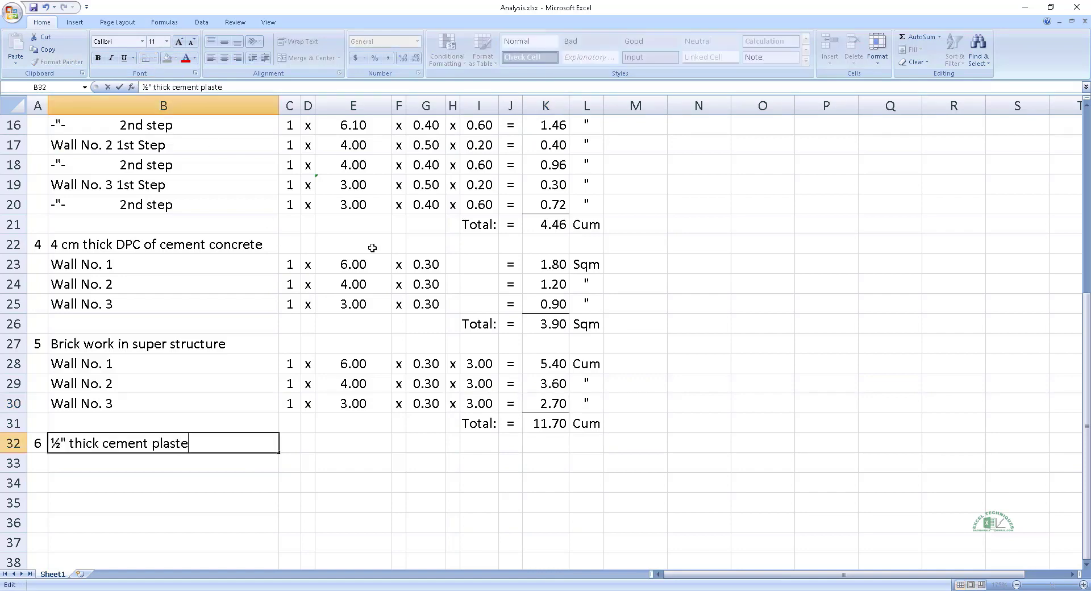
type("r")
key("Return")
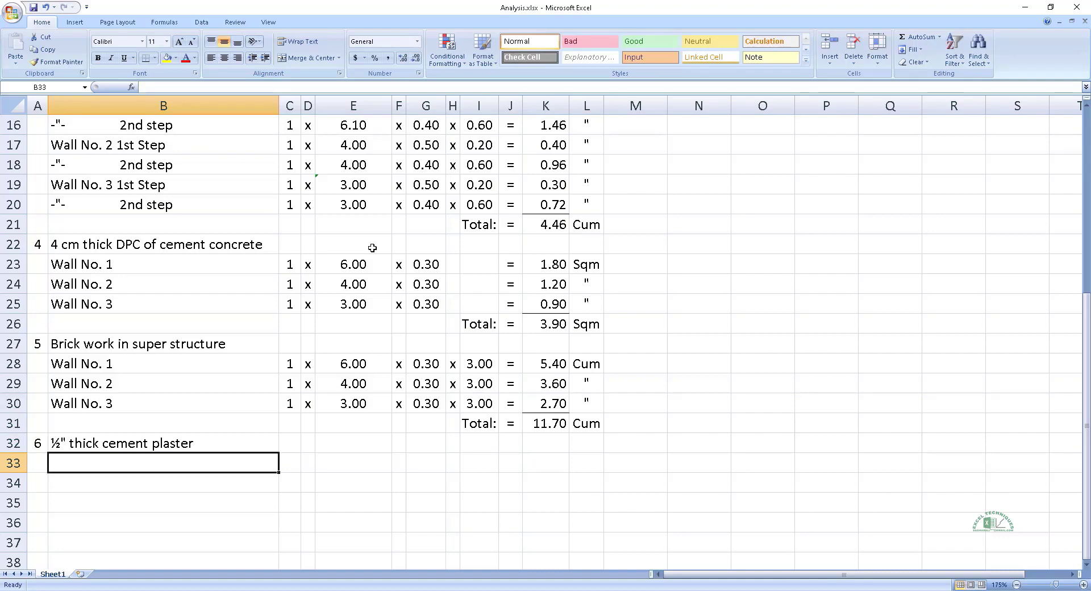
- Enter Wall No. 1 with a count of =C28*2 and a length of 6
type("Wall No. 1")
key("Tab")
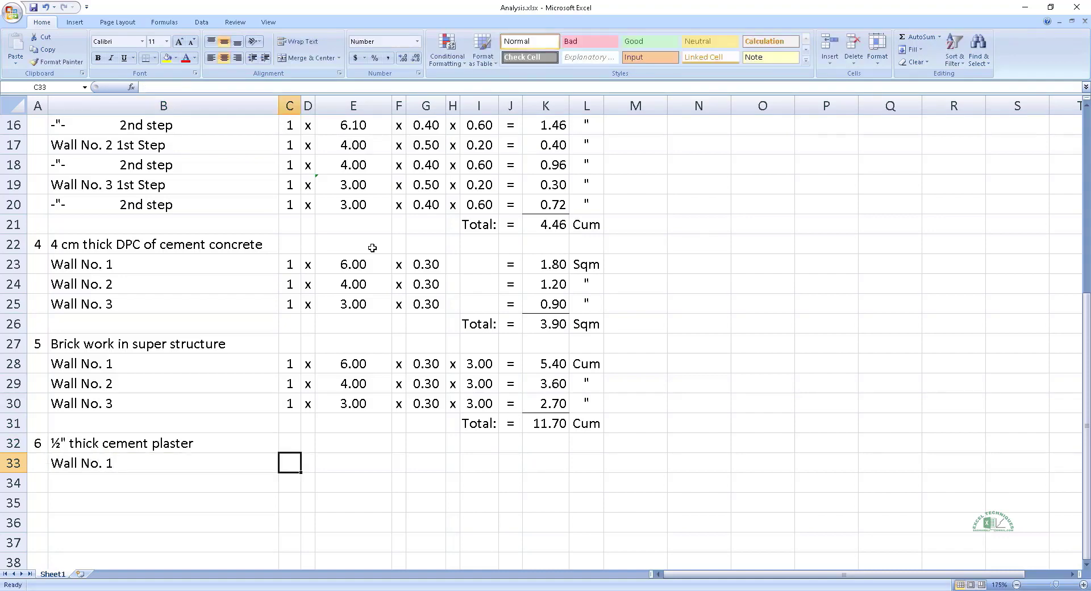
type("=")
key("Up")
key("Up")
key("Up")
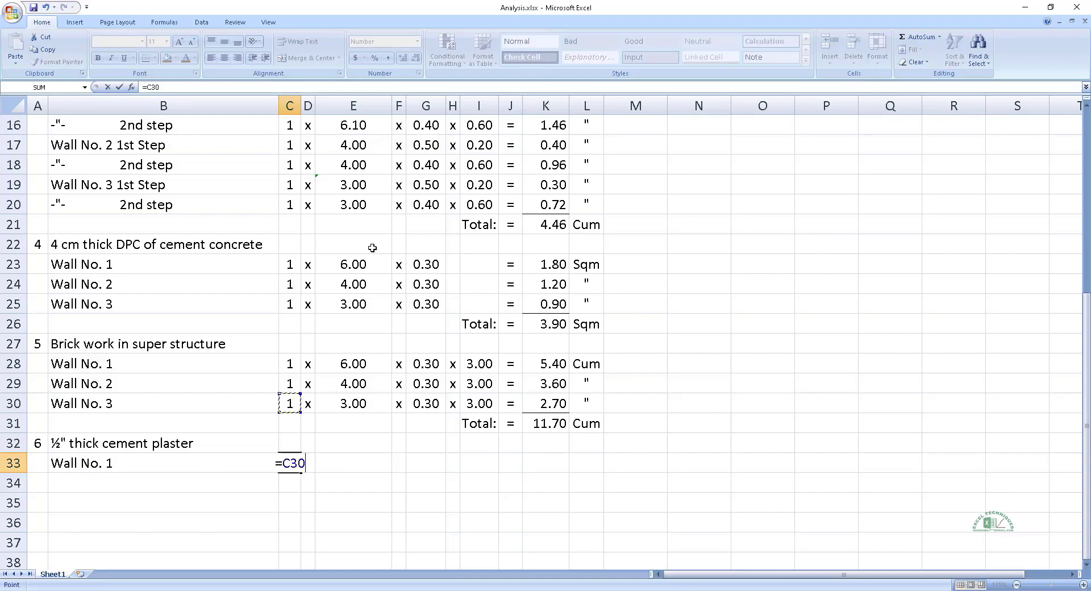
key("Up")
key("Up")
type("*2")
key("Tab")
type("x")
key("Tab")
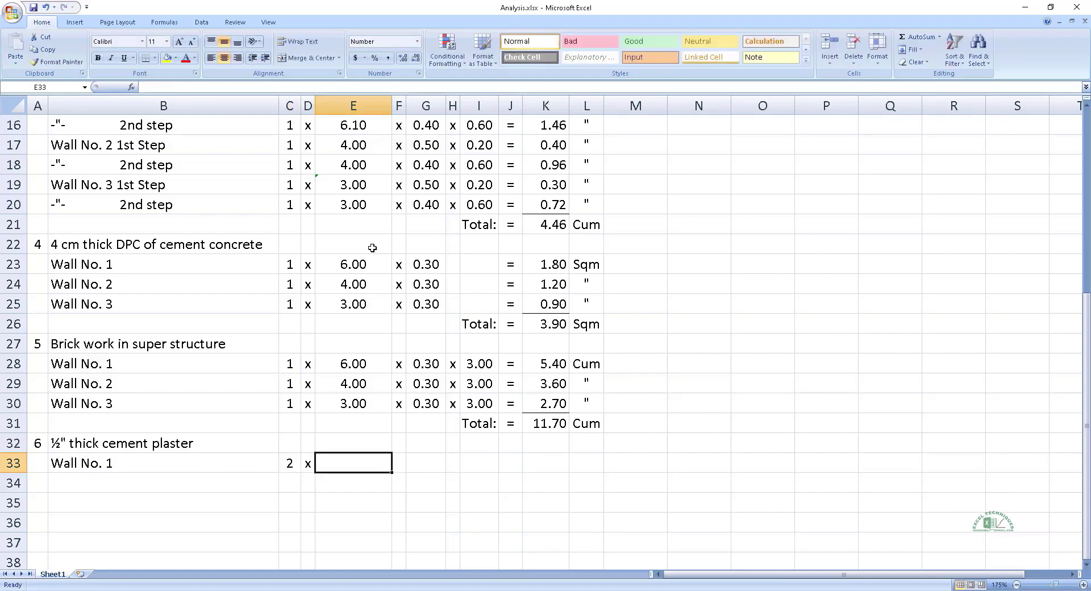
type("6")
key("Tab")
type("x")
key("Tab")
- Build the plaster height formula =3+I10+I15+I16-I5, giving 3.60
type("=")
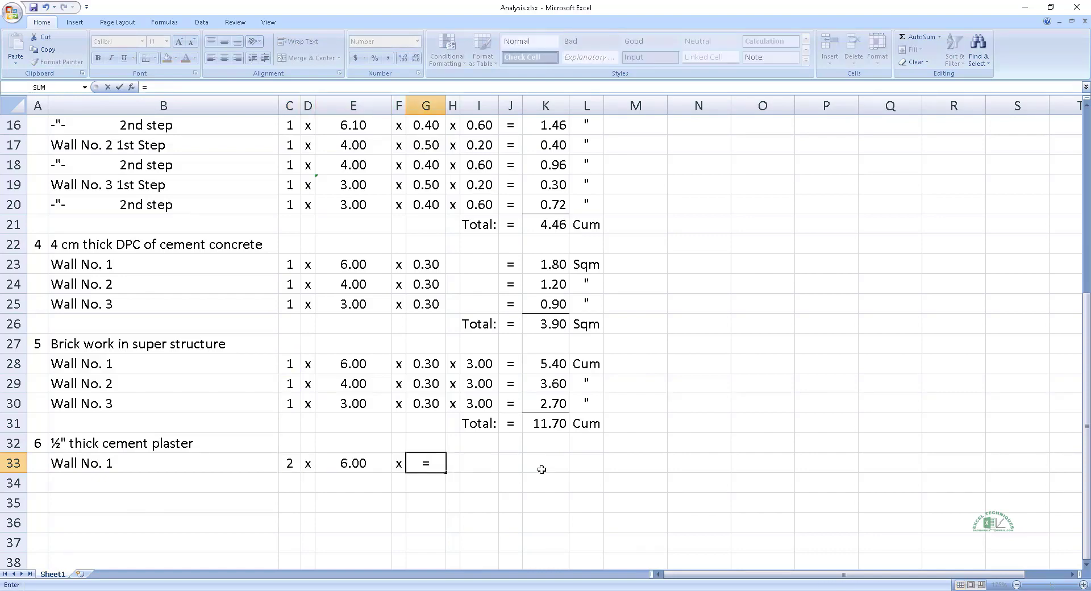
type("3+")
scroll(529, 420, "up", 5)
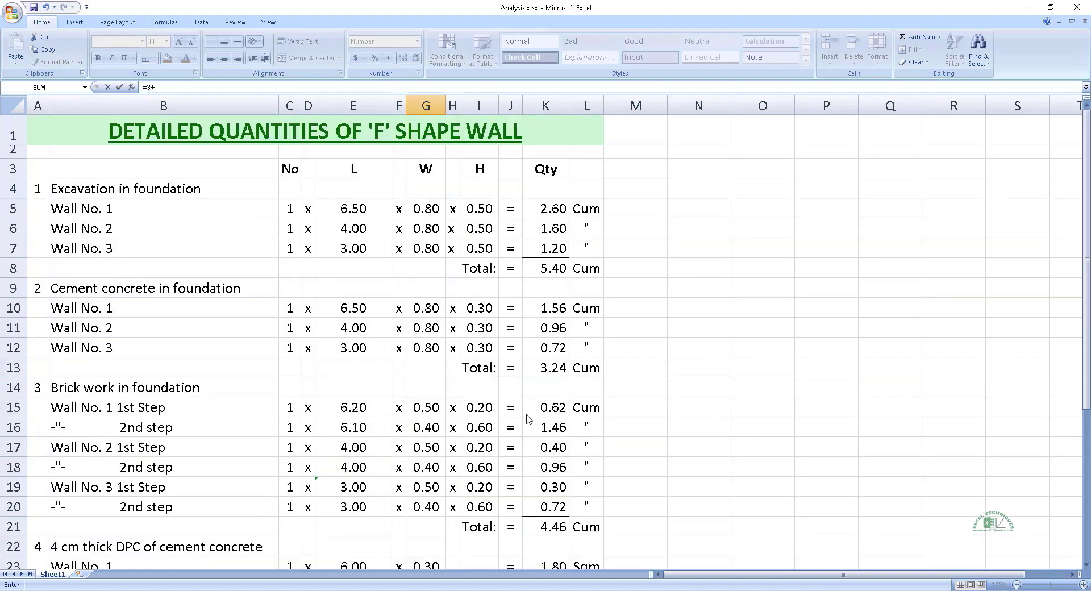
left_click(466, 308)
type("+")
left_click(489, 407)
type("+")
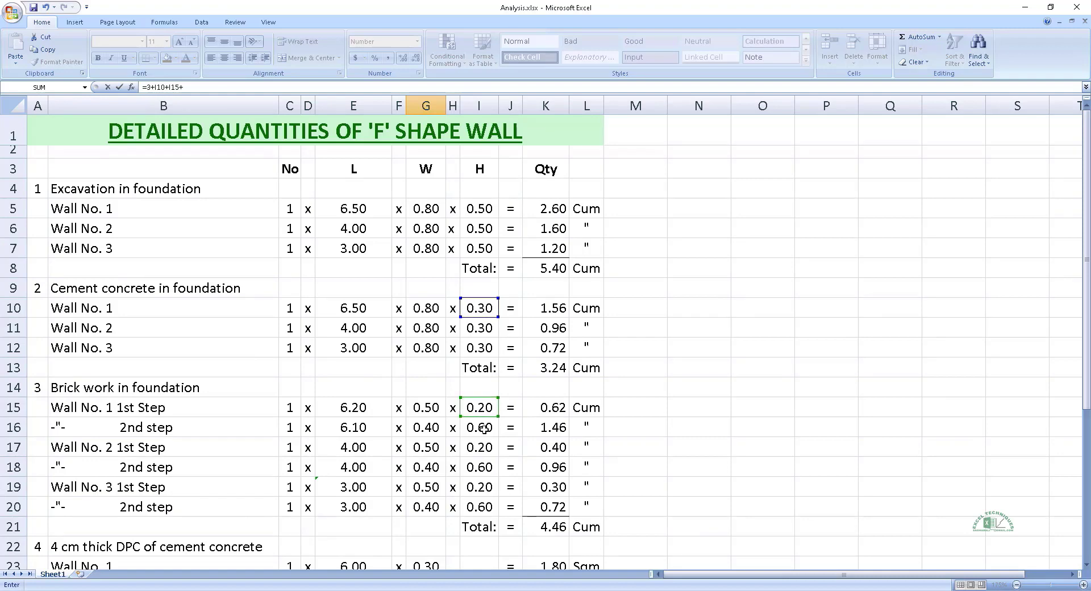
left_click(483, 429)
type("-")
left_click(485, 215)
key("Return")
- Add the Sqm unit for Wall No. 1 and switch to AutoCAD
key("Up")
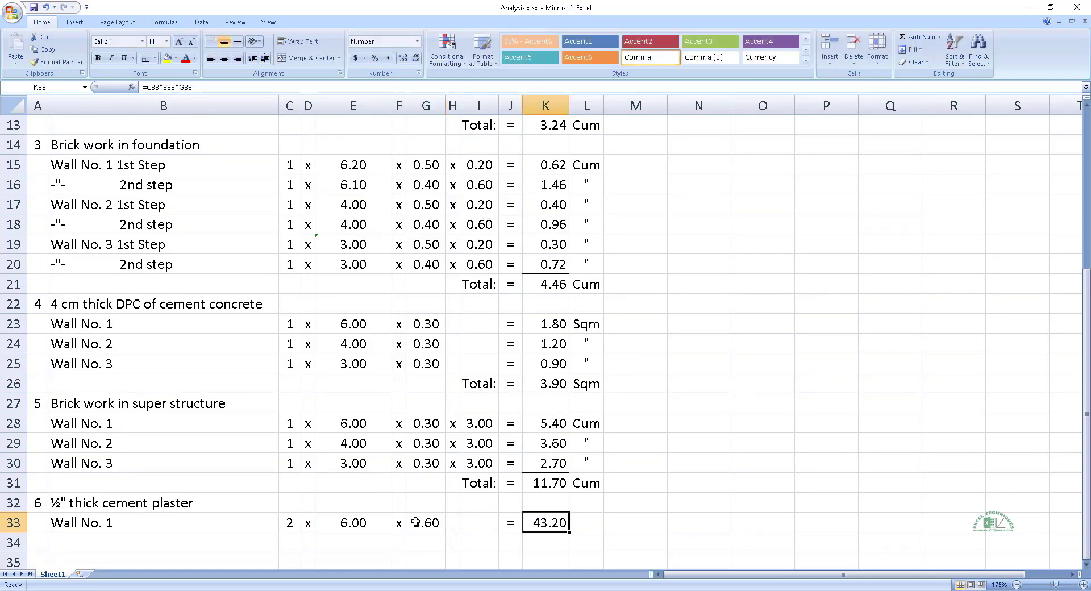
key("Right")
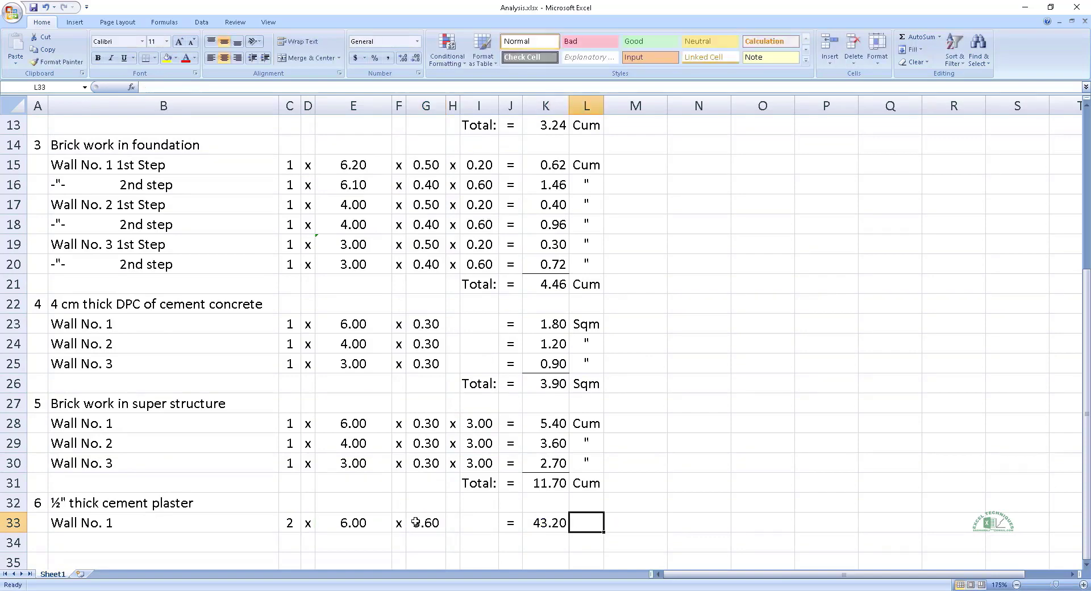
type("Sqm")
key("Return")
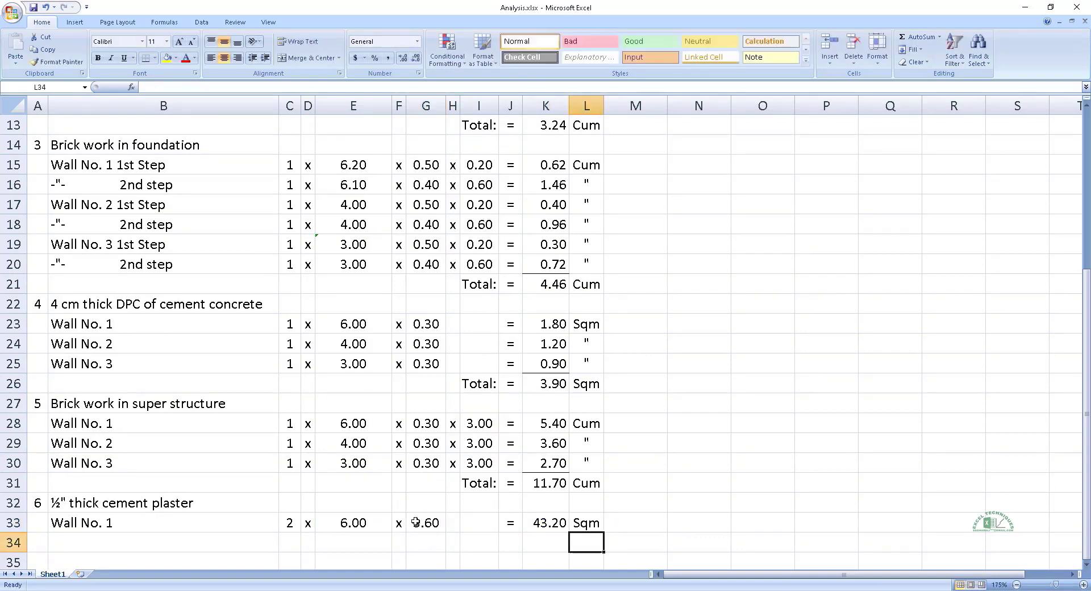
key("Home")
key("Right")
key("alt+Tab")
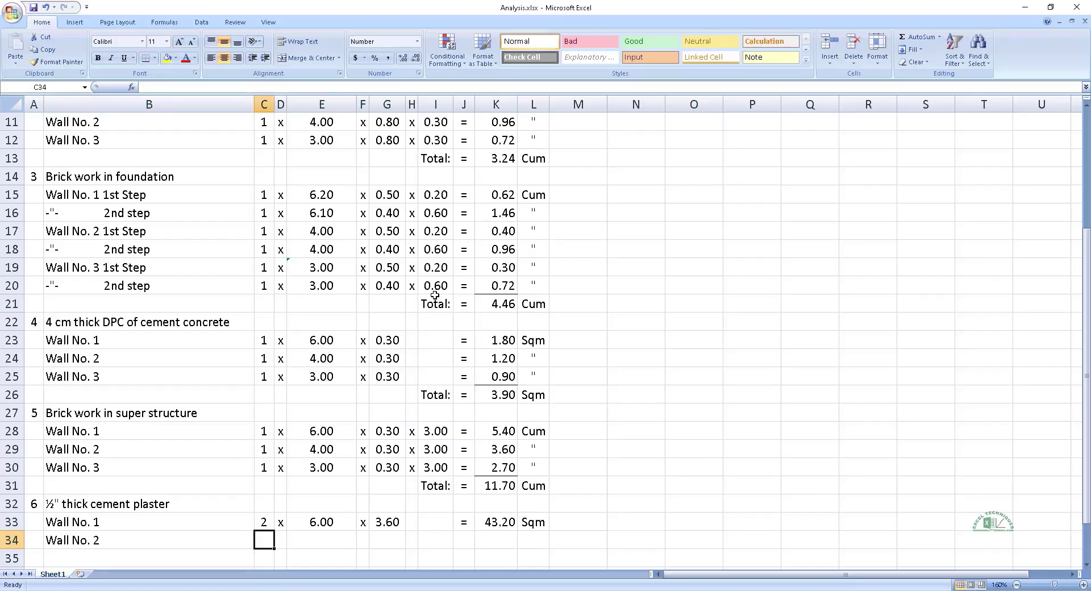
- Fill Wall No. 2 as 1 x 4.30 (=4+0.3) x 3.60, referencing the height above
type("1")
key("Tab")
type("x")
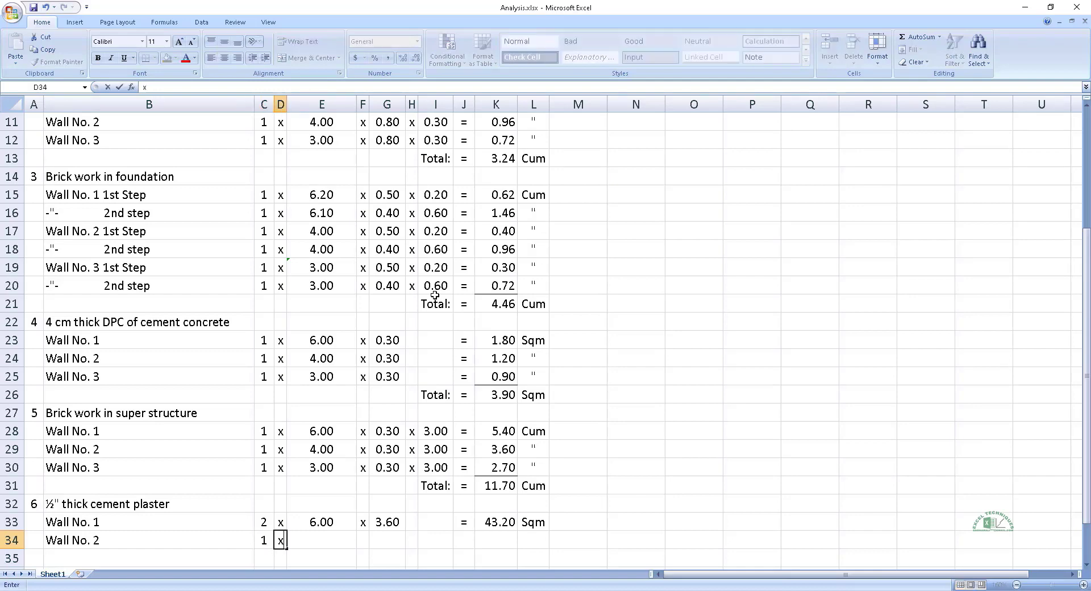
key("Tab")
type("=4")
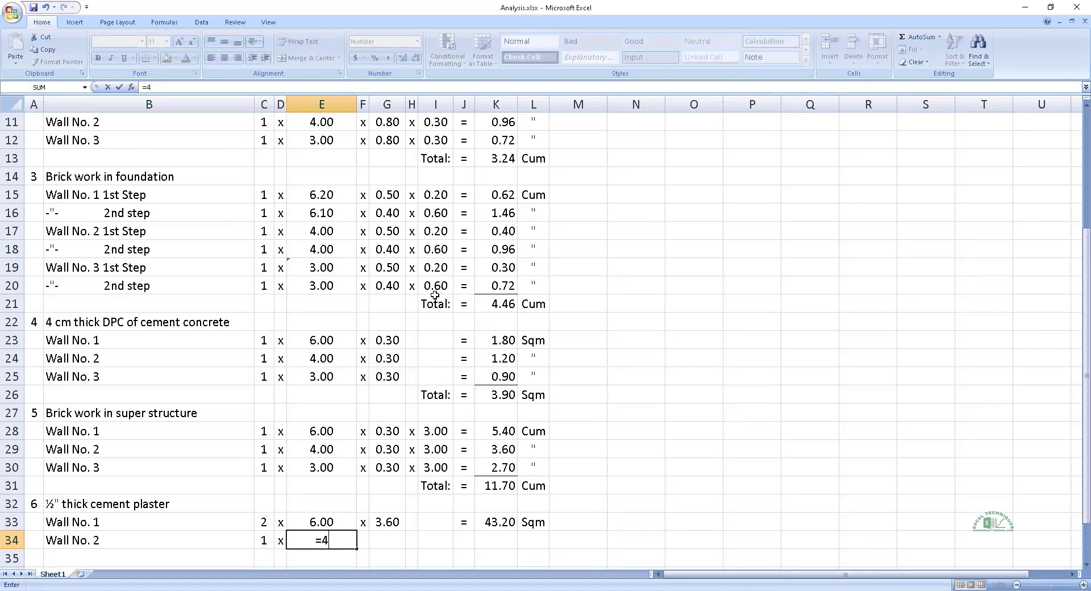
type("+0.")
type("3")
key("Tab")
type("x")
key("Tab")
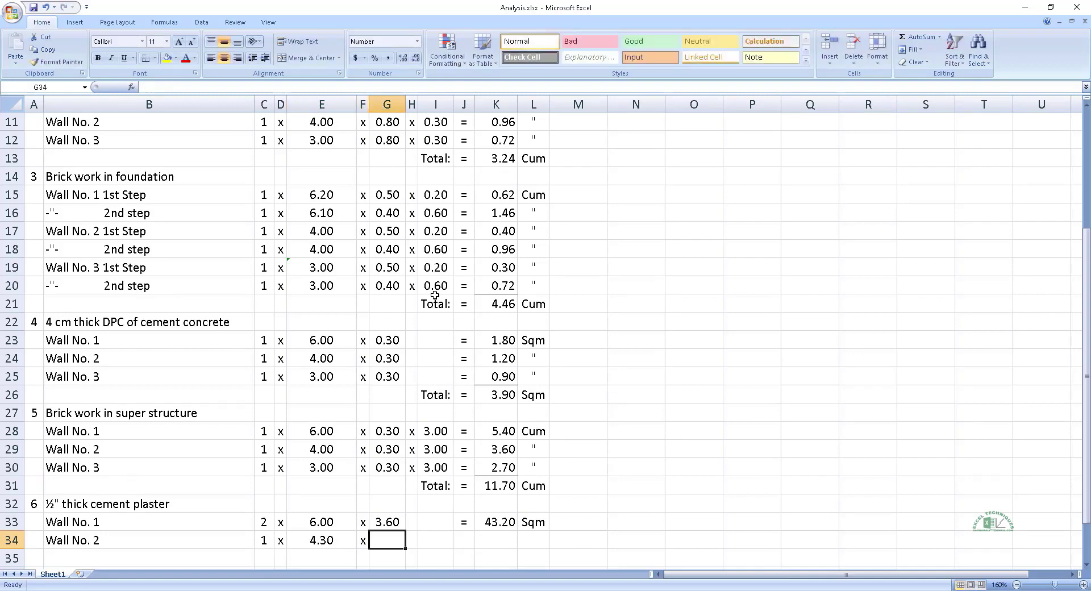
type("=")
key("Up")
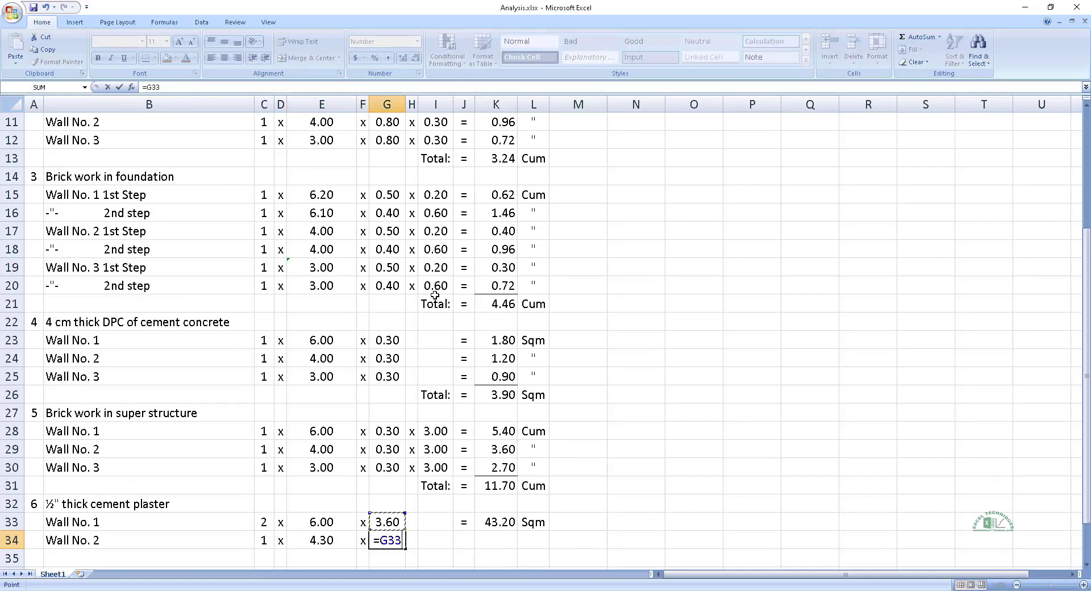
key("Return")
- Add the next row as 1 x 4.00 x 3.60, referencing the height above
key("Up")
key("Down")
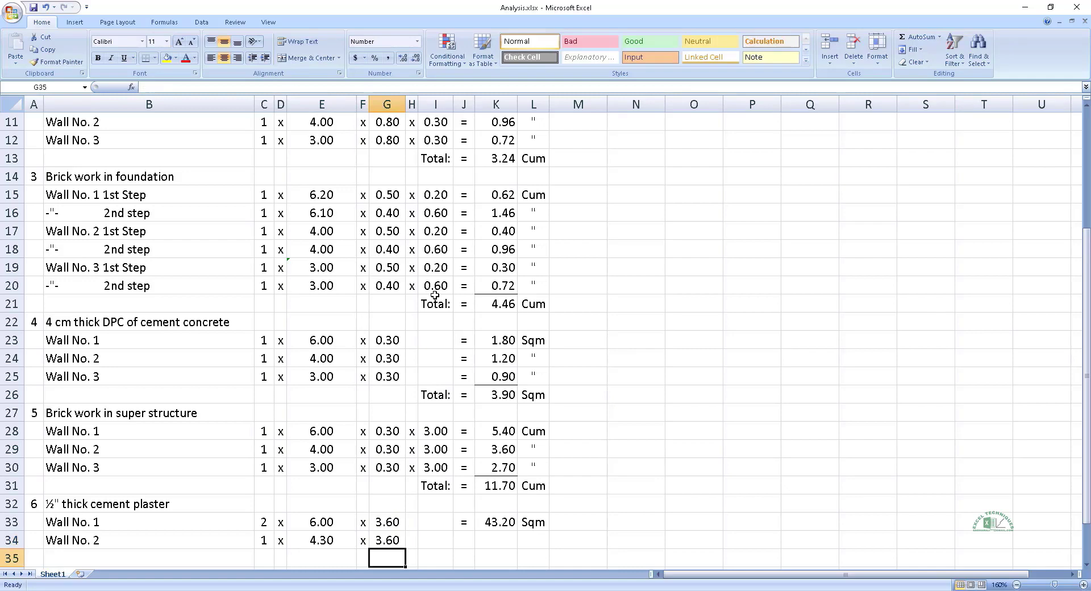
key("Left")
key("Left")
key("Left")
key("Left")
type("1")
key("Right")
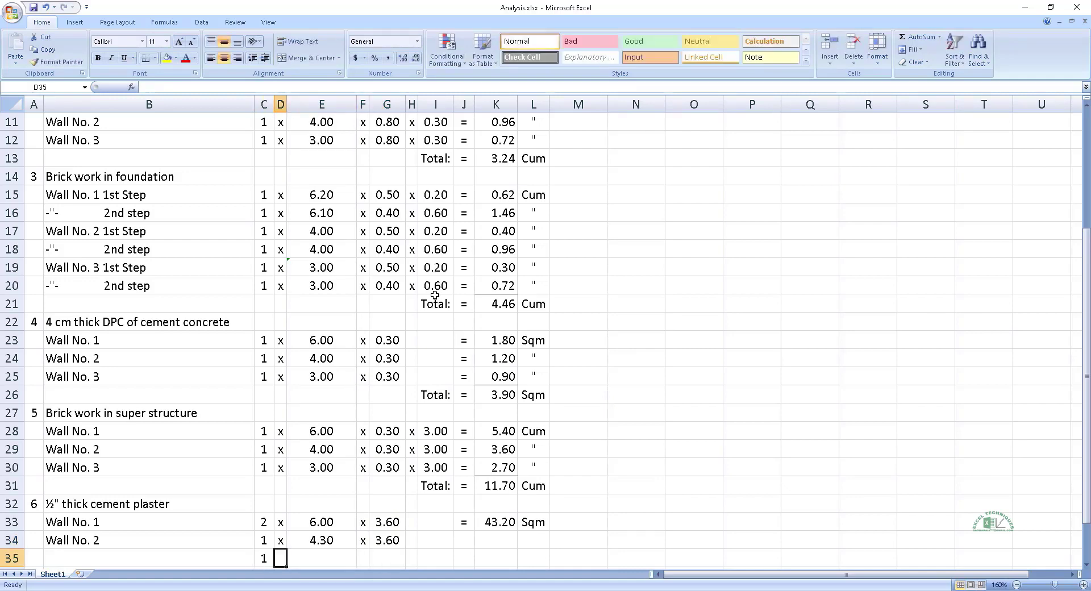
type("x")
key("Right")
type("4")
key("Right")
type("x")
key("Right")
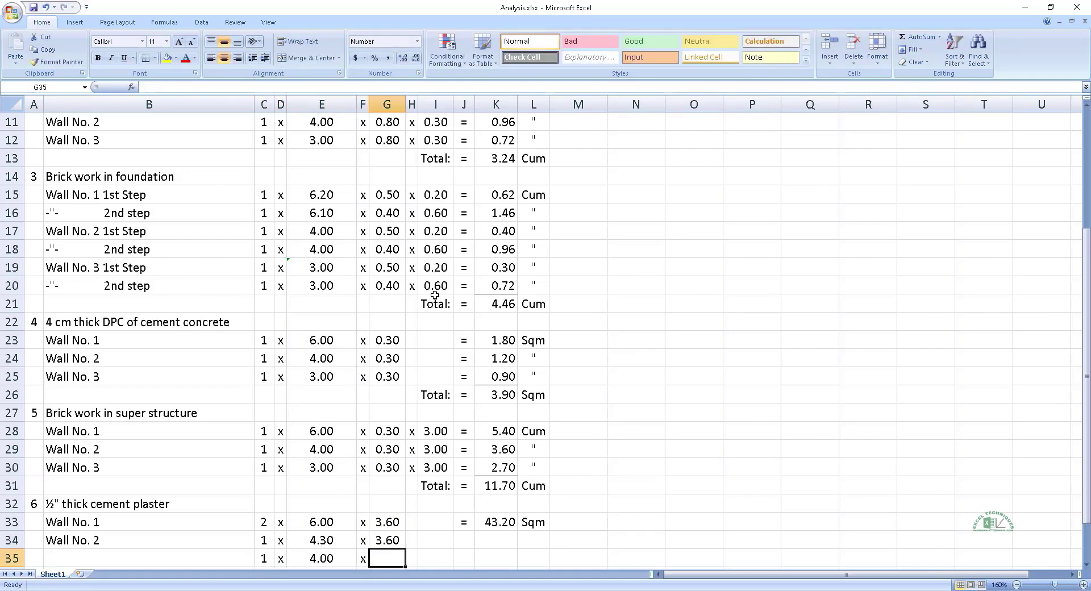
type("=")
key("Up")
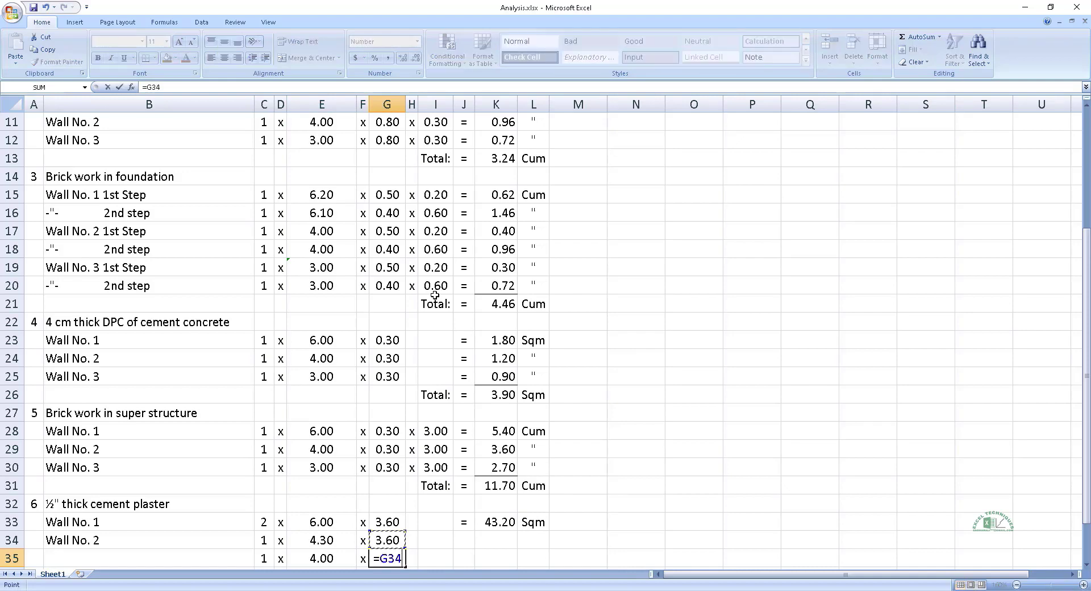
key("Return")
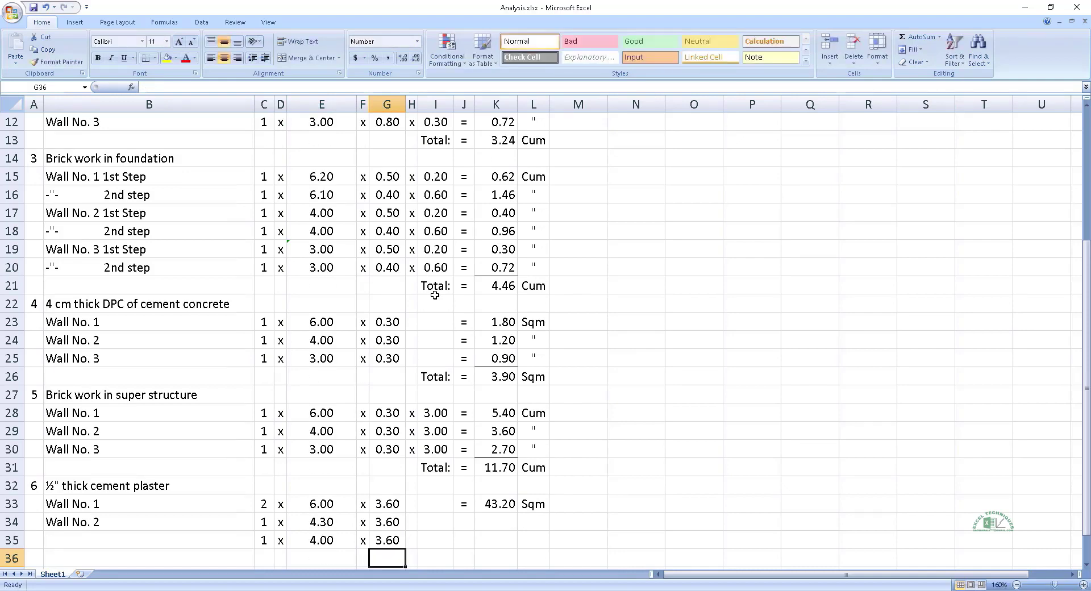
- Enter Wall No. 3 as 1 x 3.00 x 3.60, referencing the height above
key("Left")
key("Left")
key("Left")
key("Left")
key("Left")
type("Wall No")
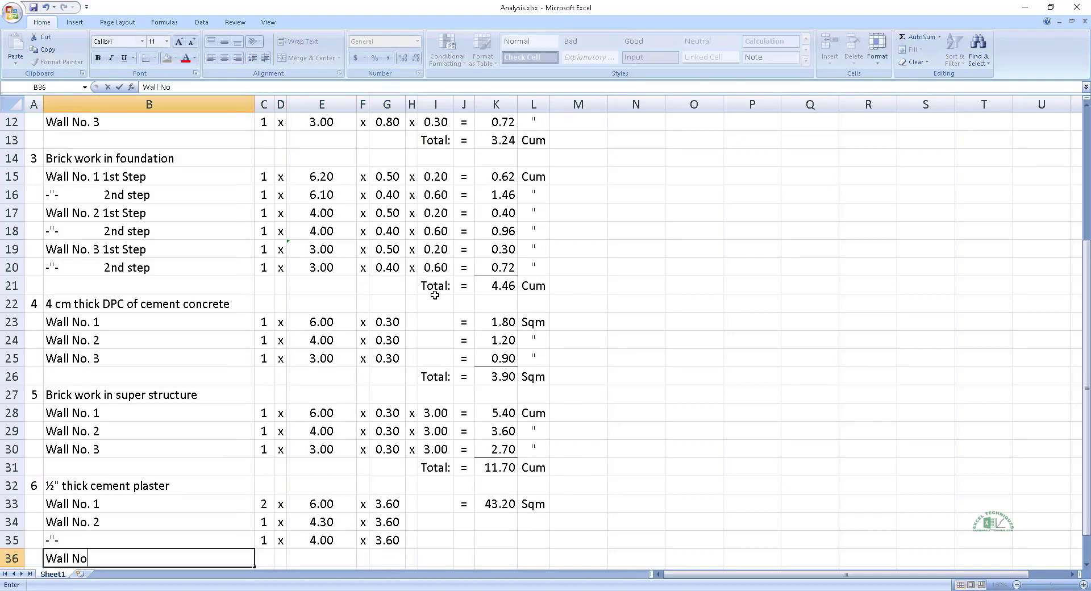
type(". 3")
key("Tab")
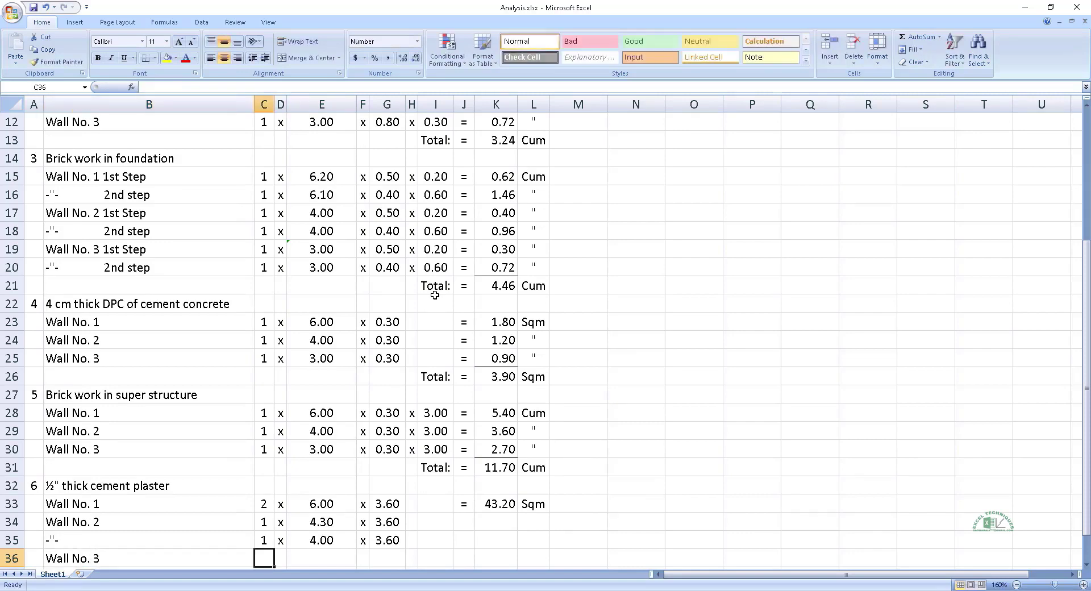
type("1")
key("Tab")
type("x")
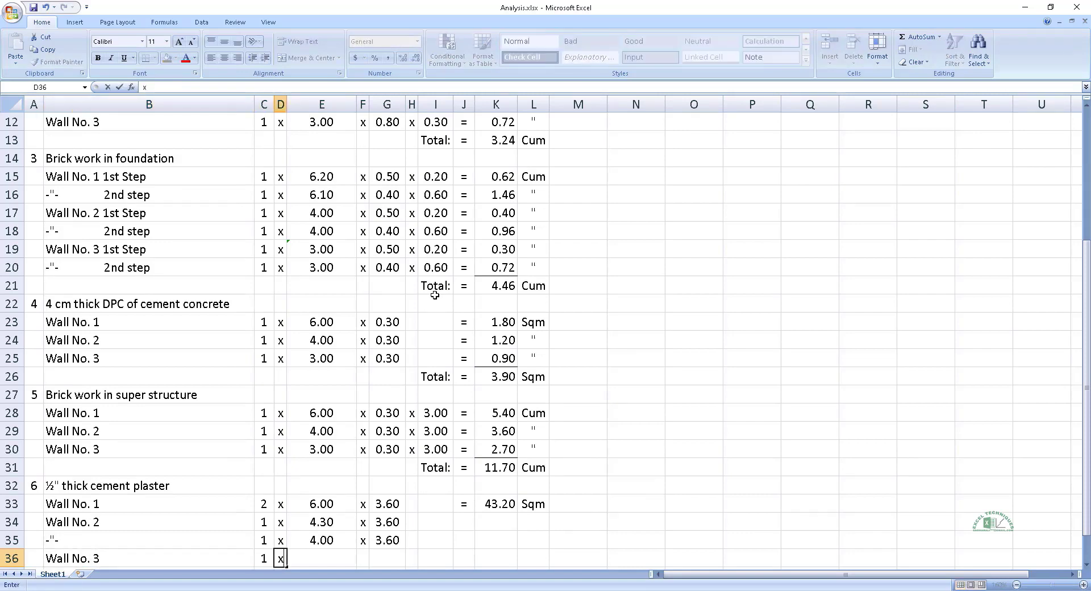
key("Tab")
type("3")
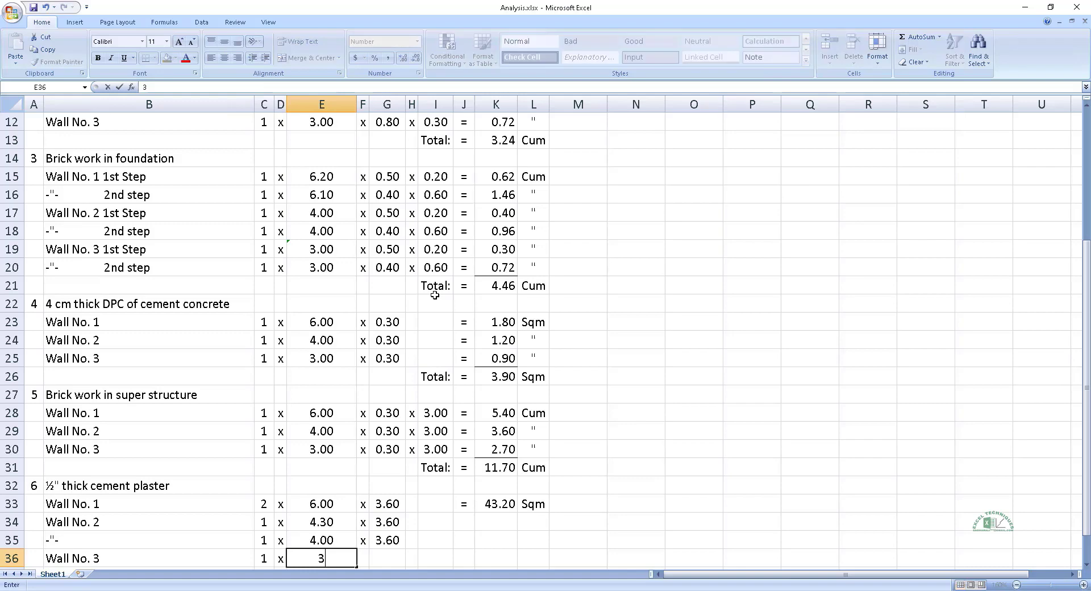
key("Tab")
type("x")
key("Tab")
type("=")
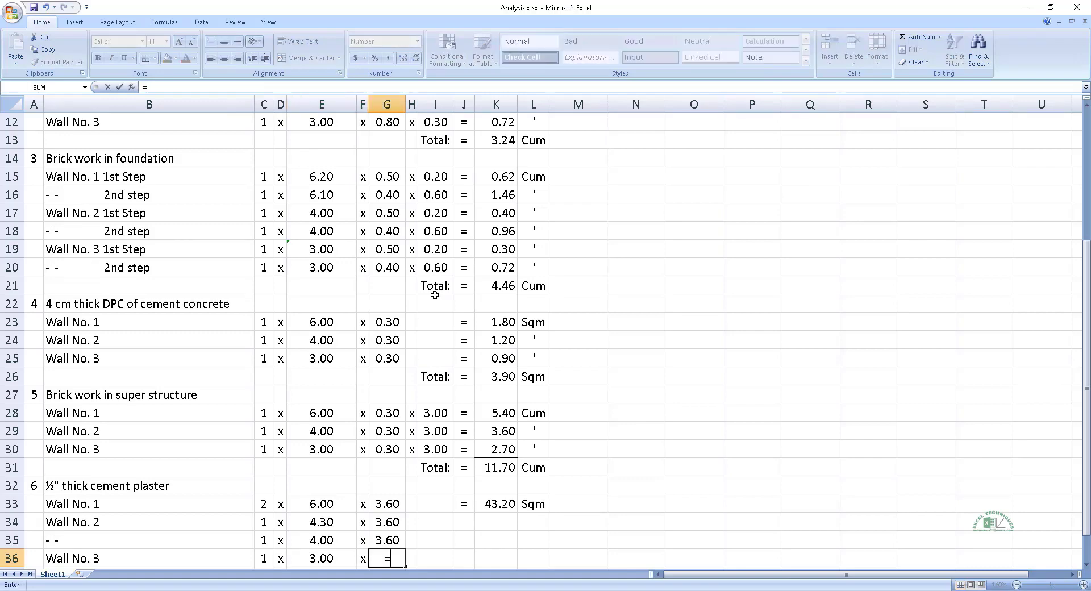
key("Up")
key("Return")
- Fill the quantity formulas down the plaster rows, giving 15.48, 14.40 and 10.80
key("Right")
key("Right")
key("Right")
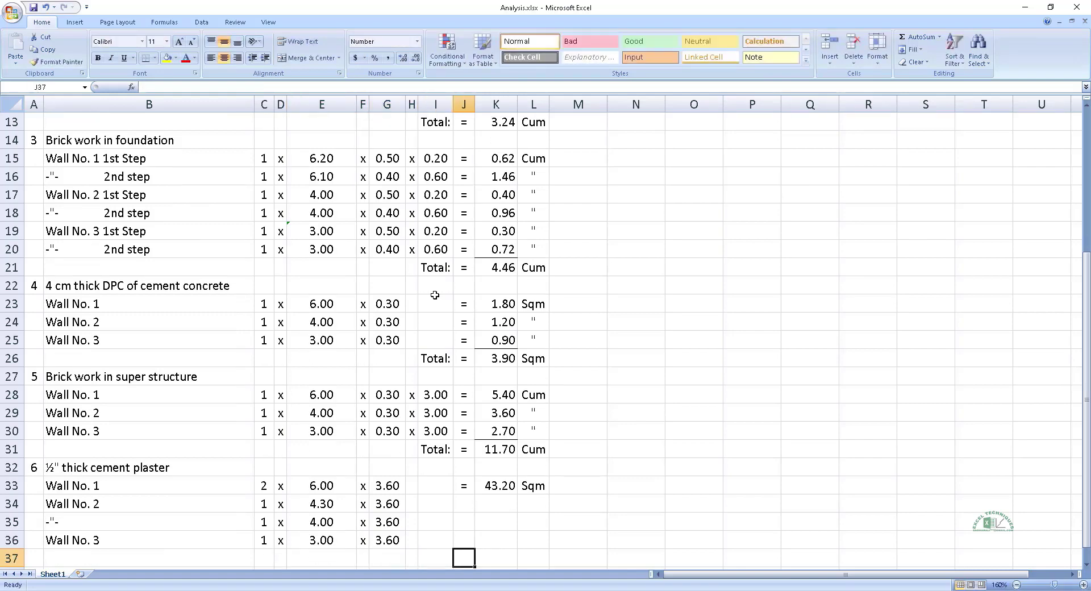
key("Up")
key("Up")
- Copy the ditto mark into the plaster unit cells L34:L36
key("Up")
key("Up")
key("shift+Right")
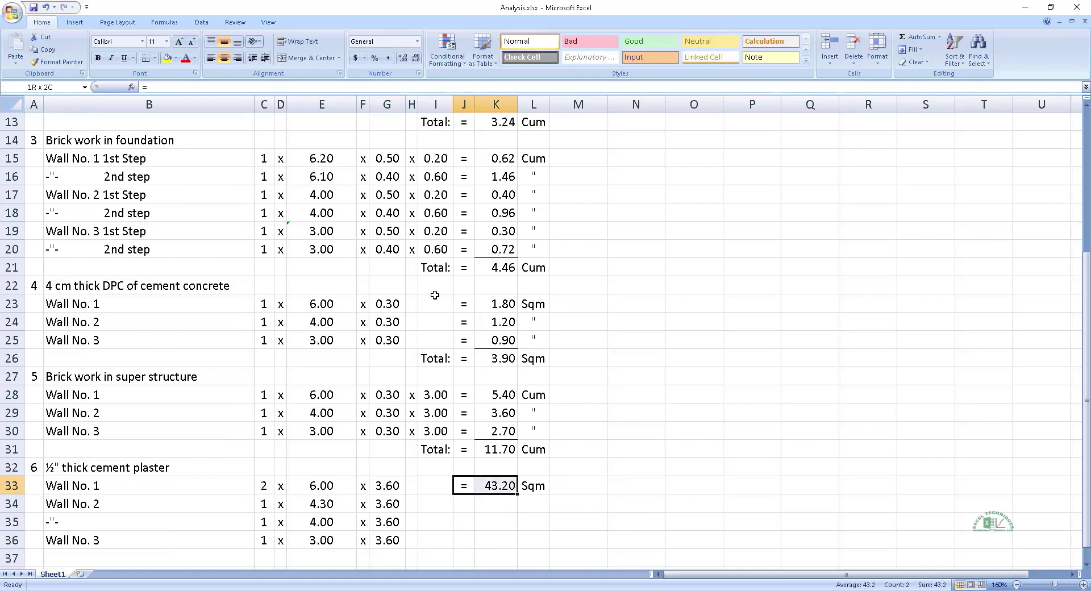
key("ctrl+c")
key("Down")
key("shift+Down")
key("shift+Down")
key("ctrl+v")
key("Right")
key("Right")
key("Up")
key("Up")
key("Up")
key("ctrl+c")
key("Down")
key("Down")
key("Down")
- Add the cement plaster Total row summing K33:K36 to 83.88 Sqm
key("Down")
key("shift+Down")
key("shift+Down")
key("Return")
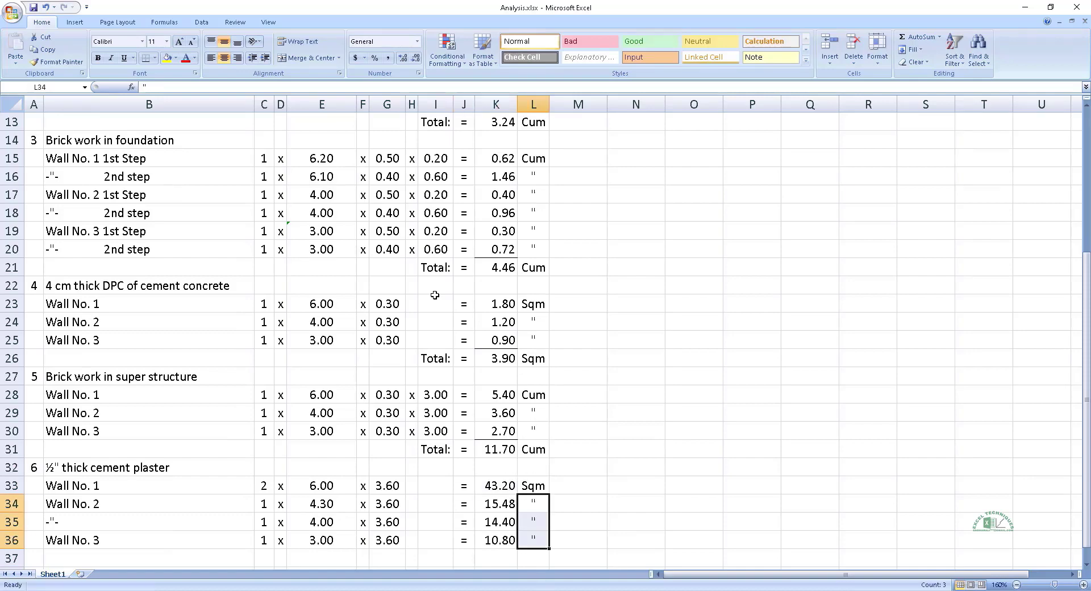
key("Down")
key("Down")
key("Left")
key("Left")
key("Down")
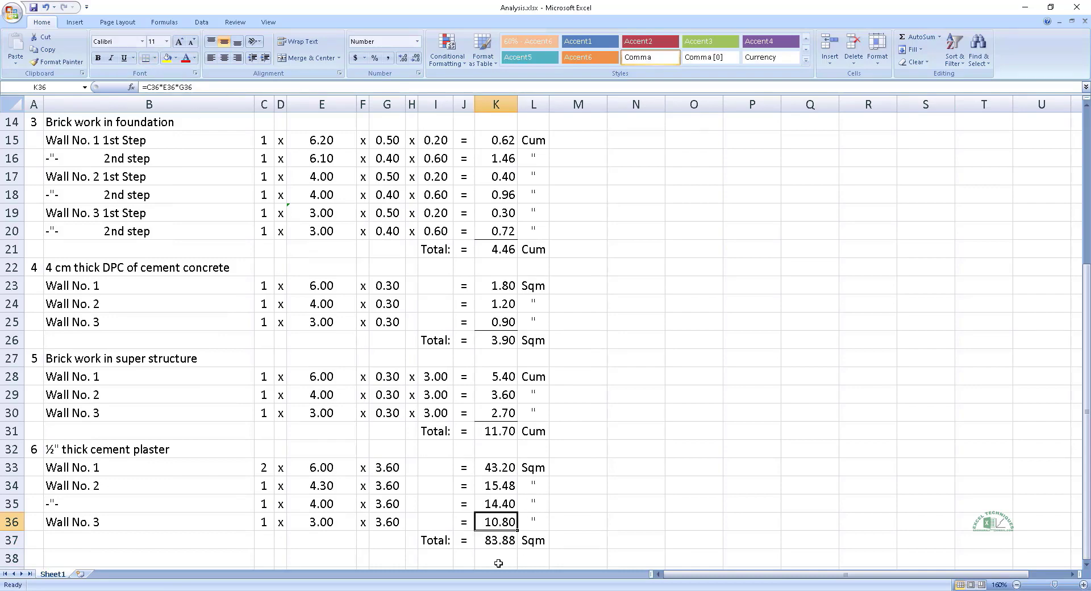
left_click(498, 560)
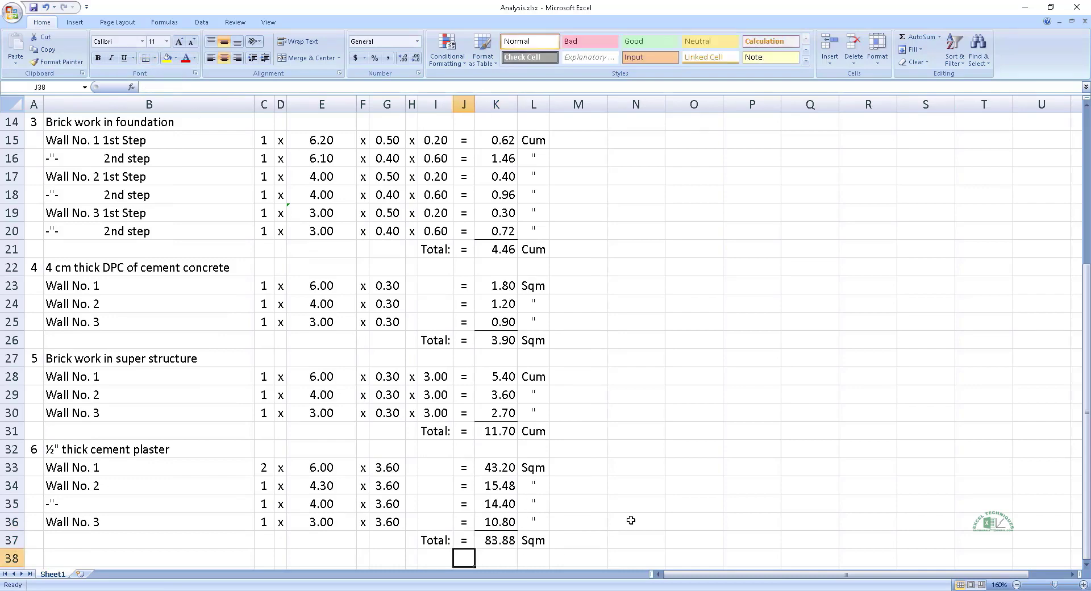
key("Home")
- Enter item 7 'White washing' with the note 'Same item as above'
type("7")
key("Tab")
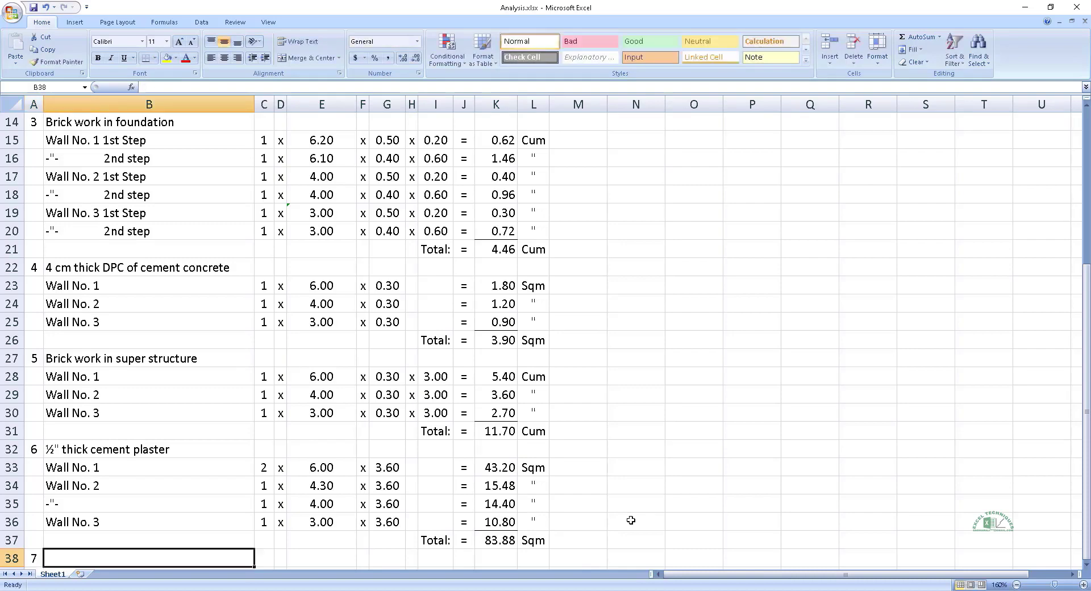
type("Wh")
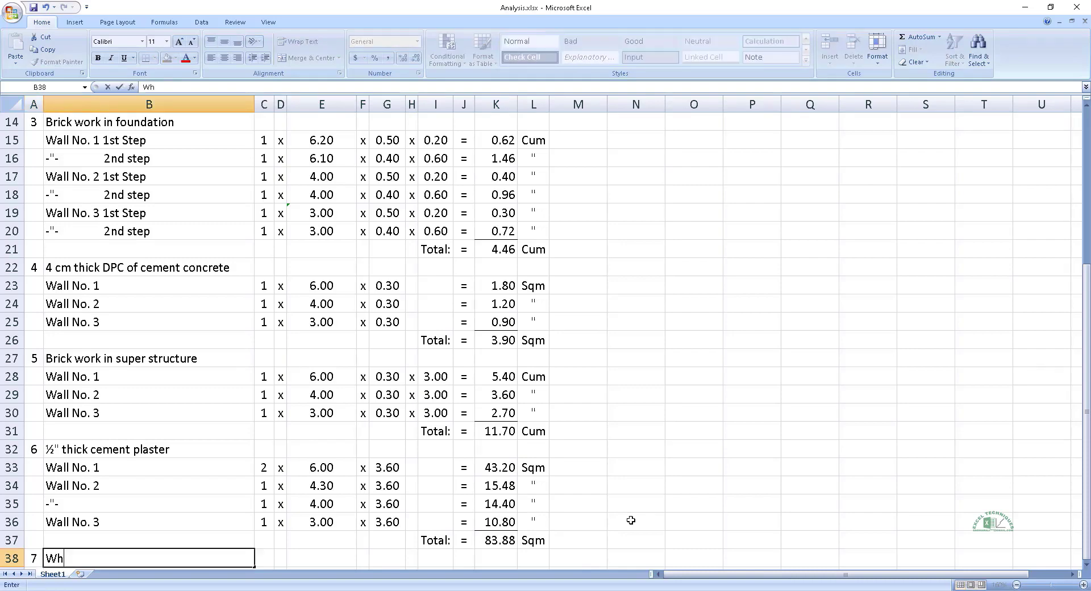
type("ite wa")
type("shing")
key("Tab")
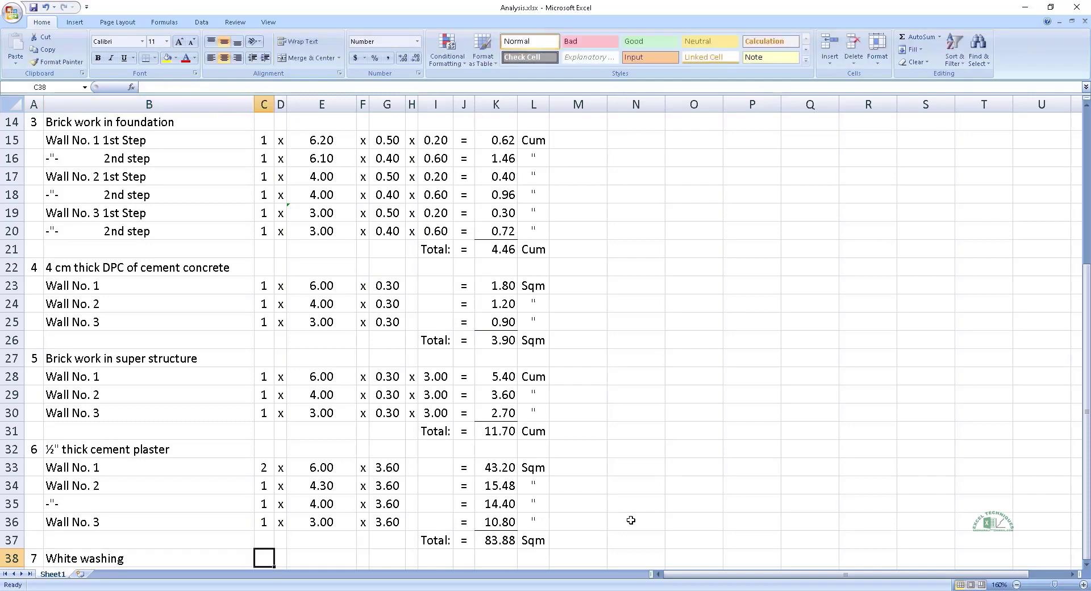
type("S")
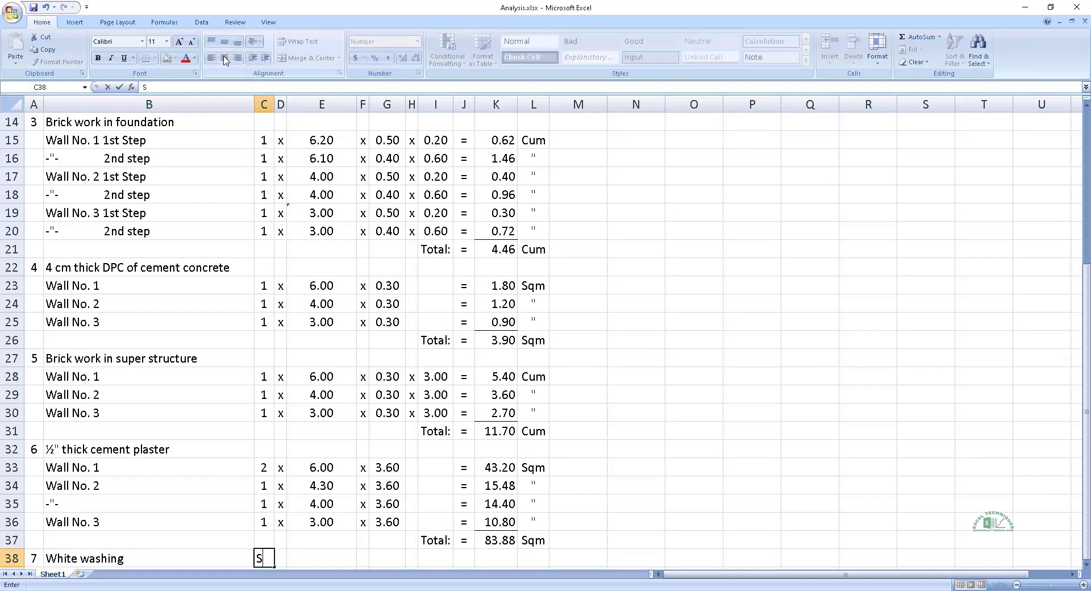
type("ame item as abo")
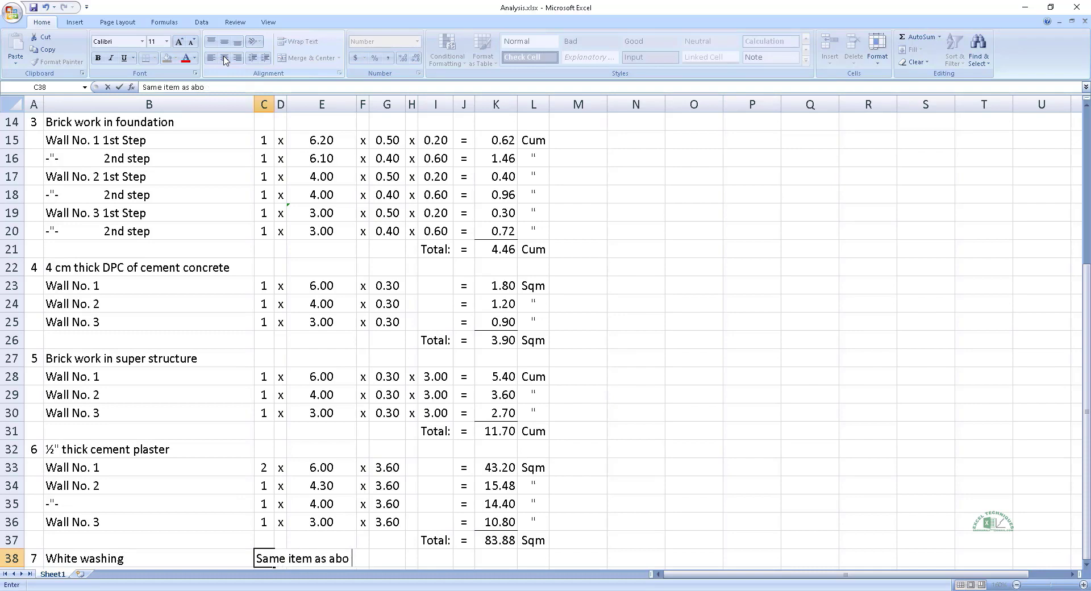
type("ve")
key("Right")
key("Right")
- Set the white washing quantity to =K37, giving 83.88, with unit Sqm
key("Right")
key("Right")
key("Right")
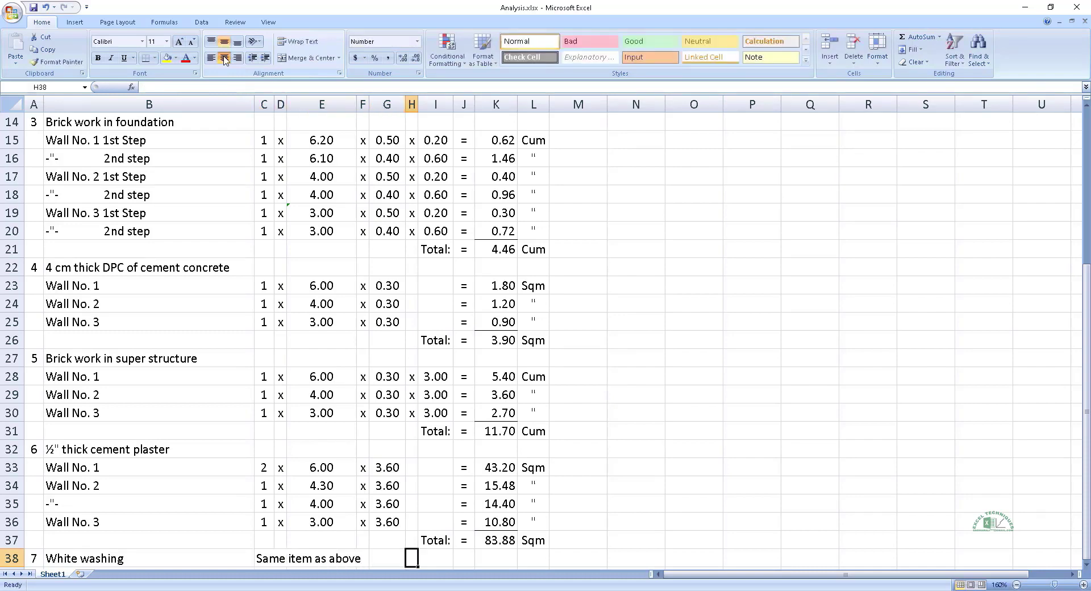
key("Right")
key("Right")
key("Right")
type("=")
key("Up")
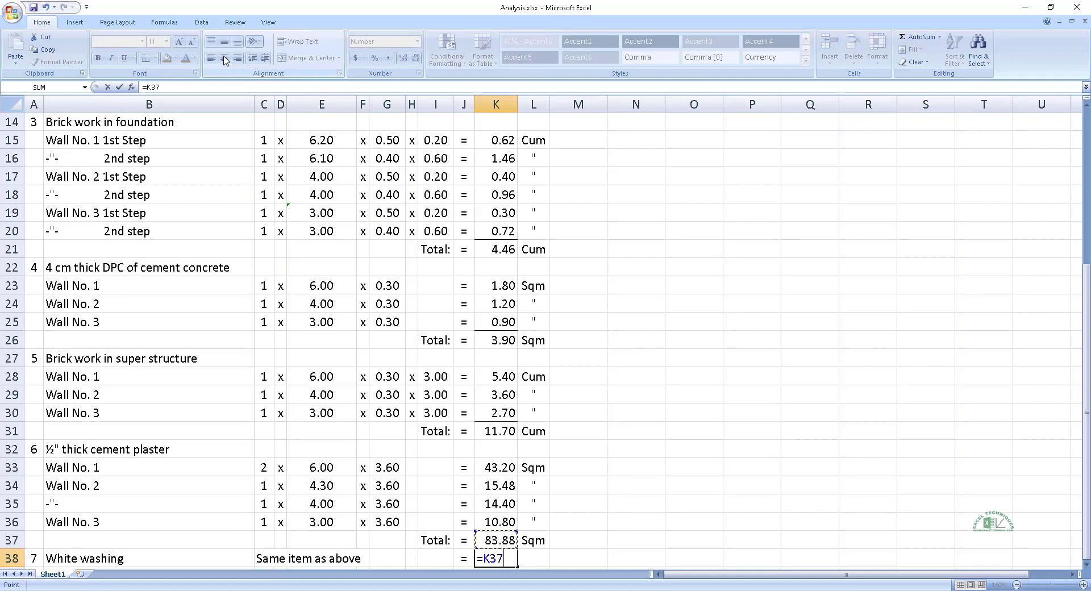
key("Tab")
type("S")
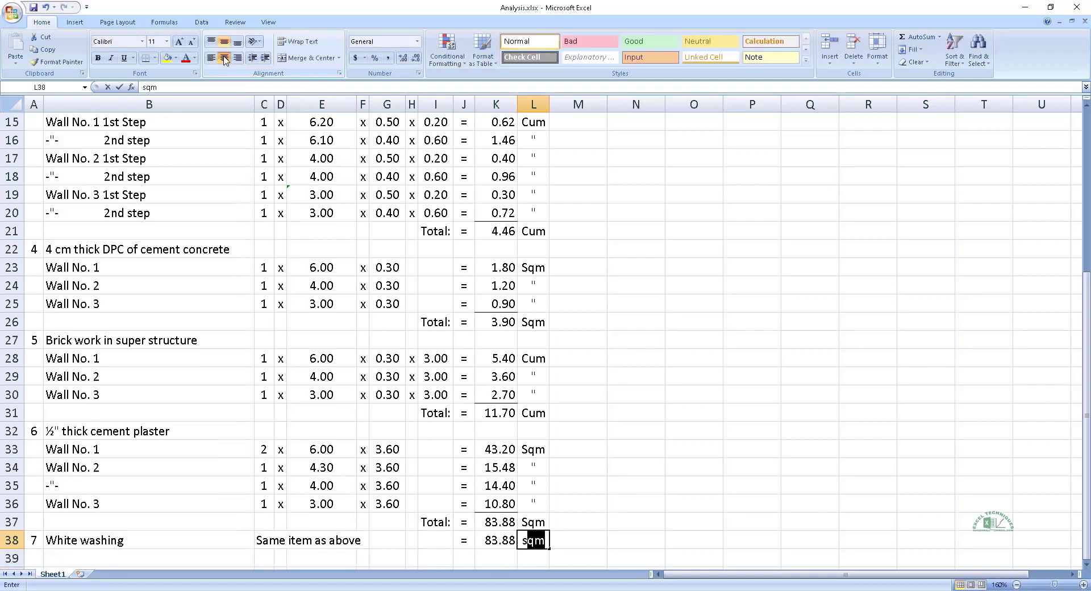
key("Return")
left_click(225, 59)
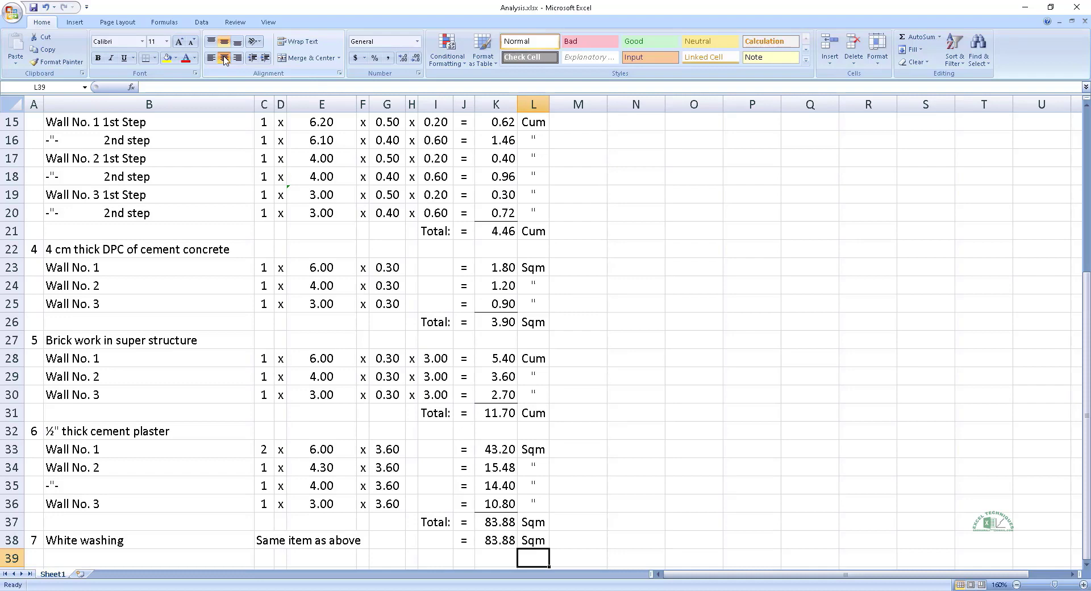
scroll(357, 378, "up", 5)
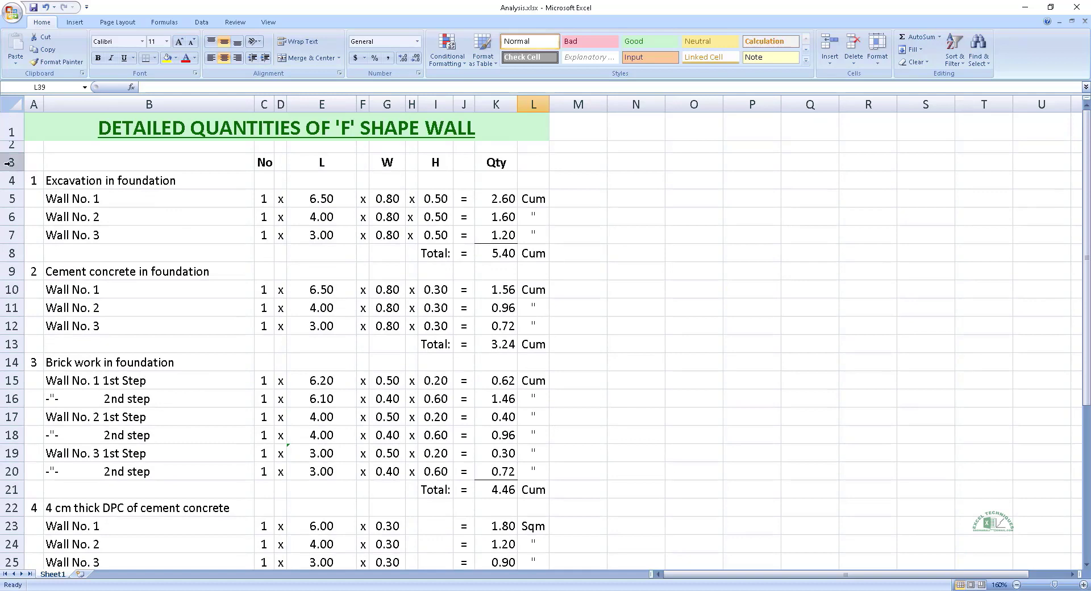
left_click(33, 162)
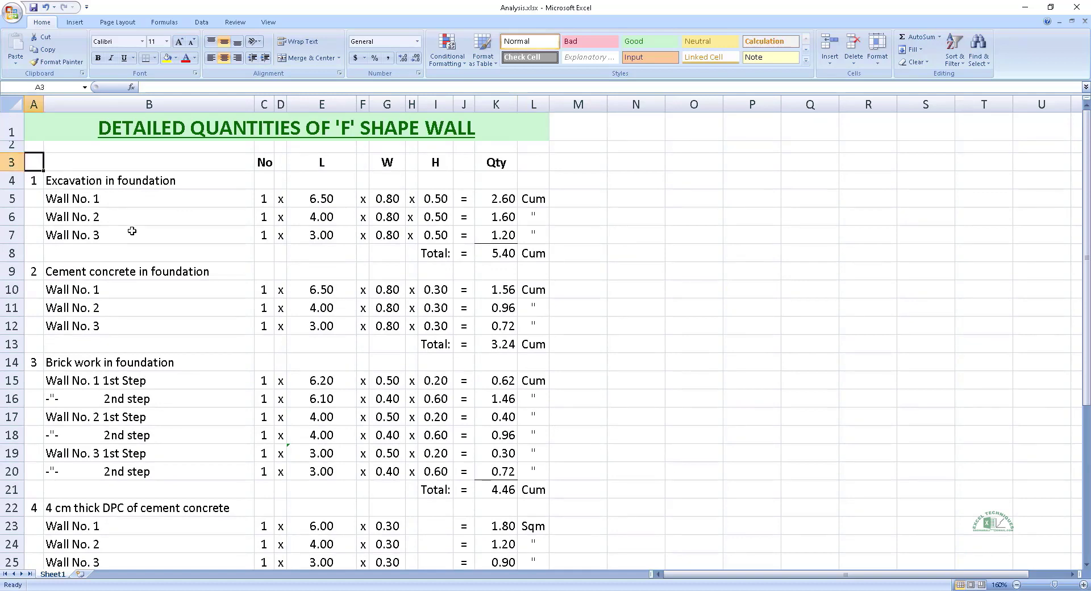